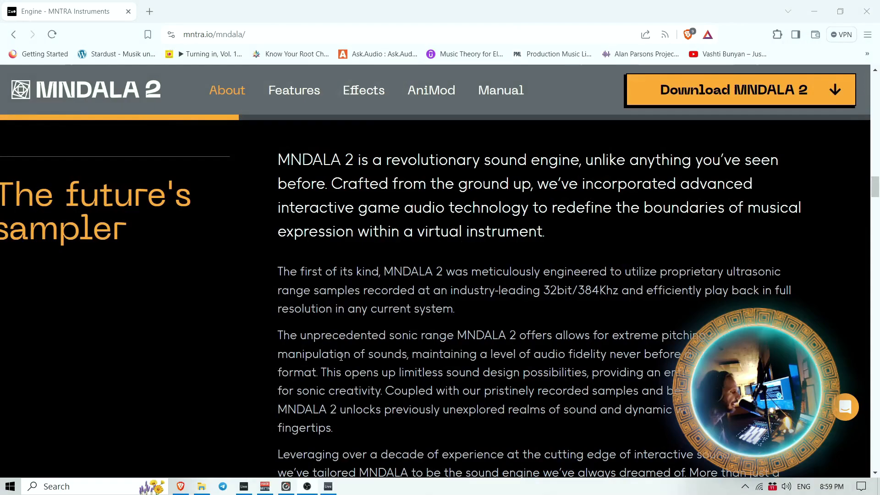
Look through the MNDALA 2 product page, from its header and feature figures to the carousel of available instruments
{"action": "scroll", "coordinate": [389, 205], "scroll_direction": "up", "scroll_amount": 15}
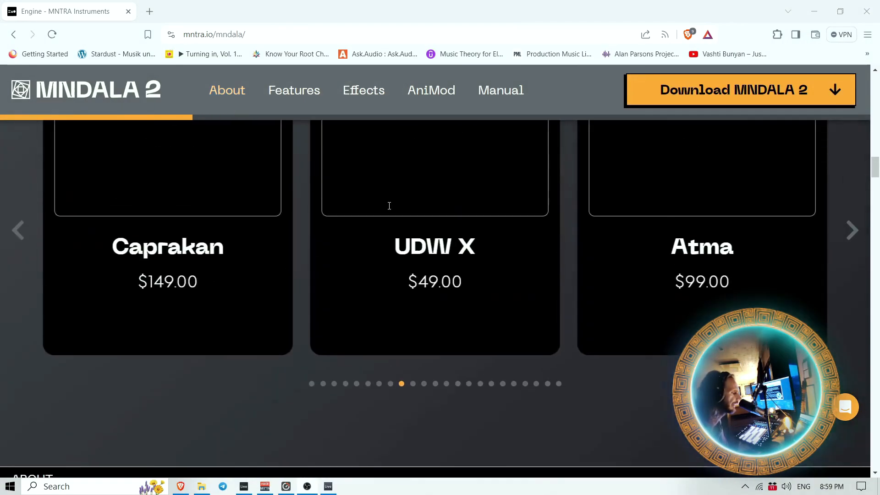
{"action": "scroll", "coordinate": [389, 206], "scroll_direction": "up", "scroll_amount": 10}
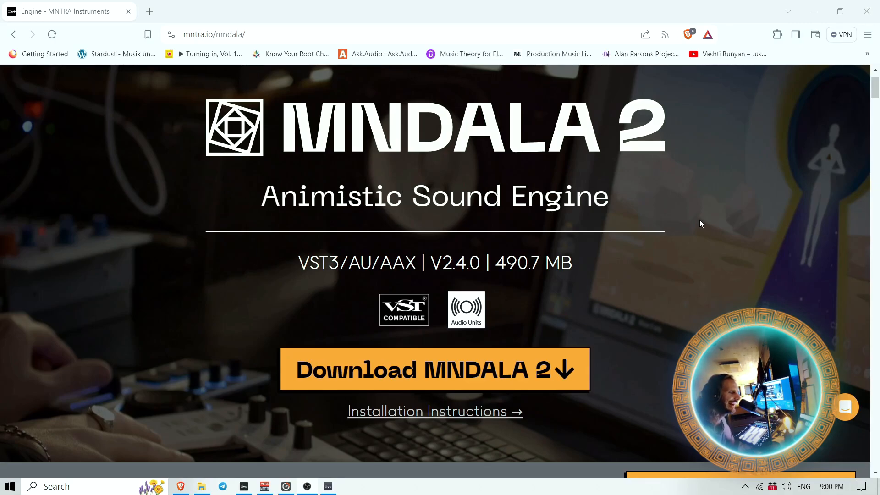
{"action": "scroll", "coordinate": [649, 215], "scroll_direction": "down", "scroll_amount": 1}
{"action": "scroll", "coordinate": [648, 213], "scroll_direction": "down", "scroll_amount": 6}
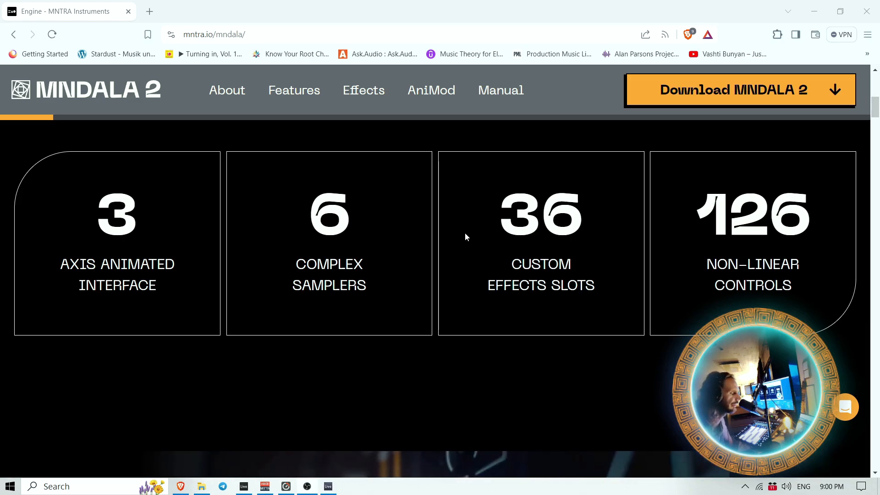
{"action": "scroll", "coordinate": [465, 235], "scroll_direction": "down", "scroll_amount": 8}
{"action": "scroll", "coordinate": [465, 234], "scroll_direction": "down", "scroll_amount": 5}
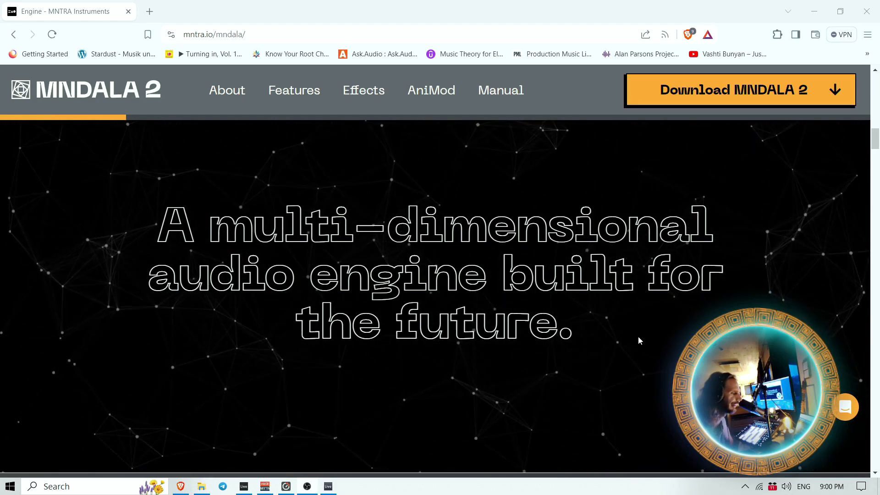
{"action": "scroll", "coordinate": [639, 337], "scroll_direction": "down", "scroll_amount": 3}
{"action": "scroll", "coordinate": [640, 341], "scroll_direction": "down", "scroll_amount": 5}
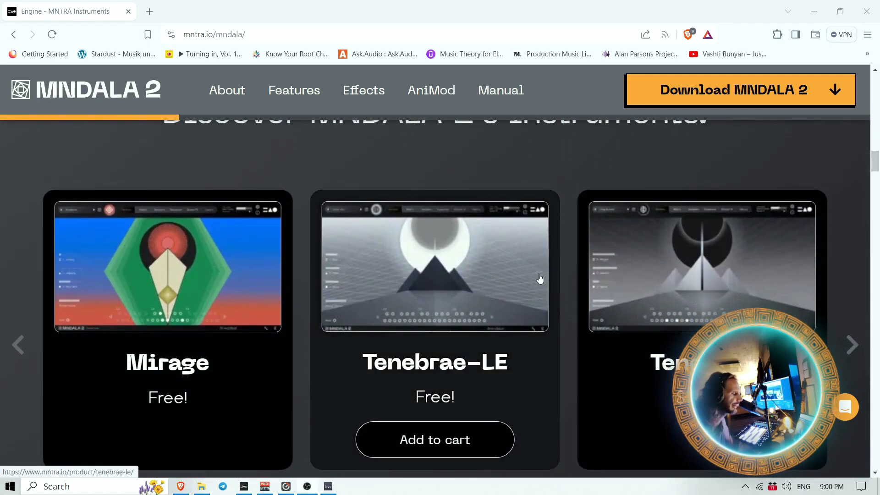
{"action": "scroll", "coordinate": [540, 279], "scroll_direction": "down", "scroll_amount": 1}
{"action": "scroll", "coordinate": [596, 239], "scroll_direction": "down", "scroll_amount": 1}
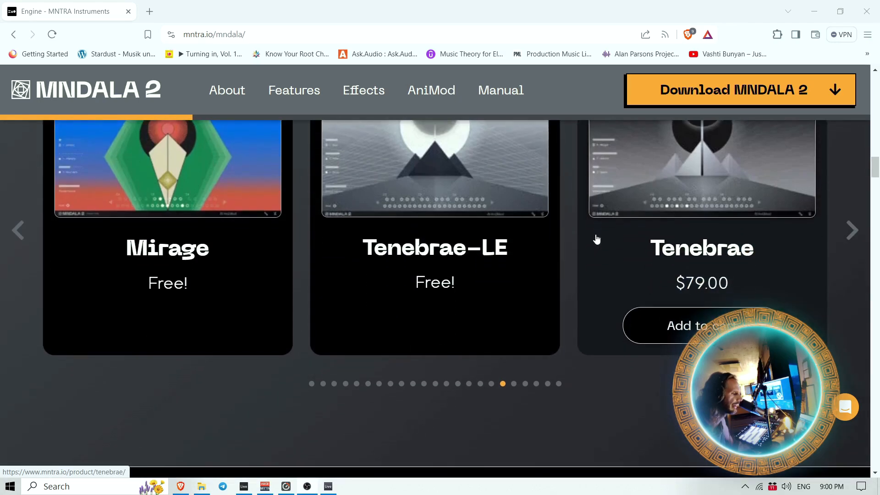
Read the "The future's sampler" section about MNDALA 2's sound engine
{"action": "scroll", "coordinate": [597, 239], "scroll_direction": "down", "scroll_amount": 6}
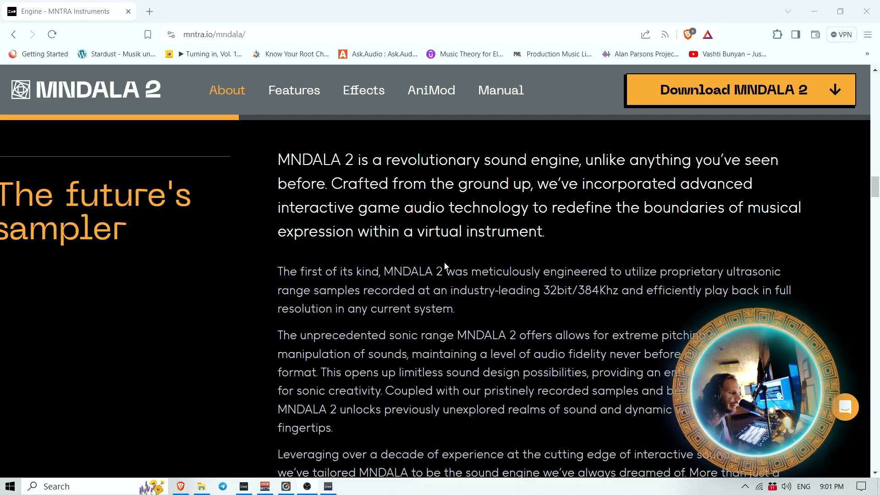
{"action": "scroll", "coordinate": [445, 265], "scroll_direction": "down", "scroll_amount": 1}
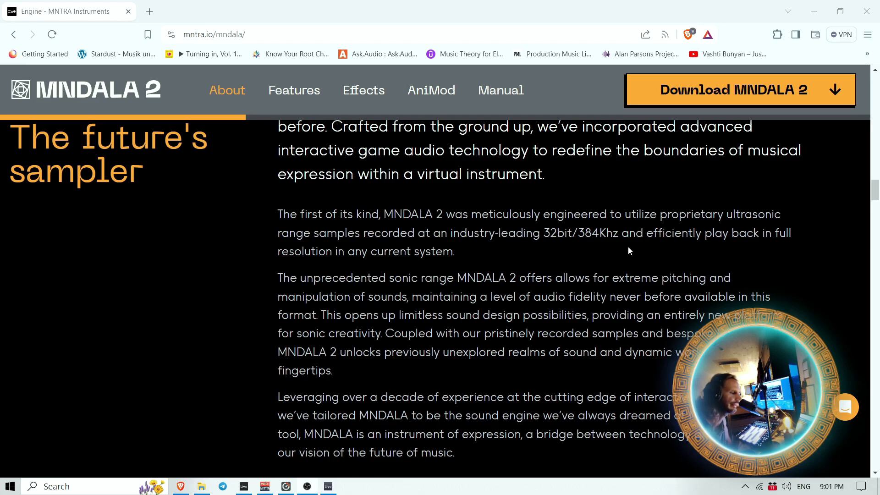
{"action": "scroll", "coordinate": [629, 250], "scroll_direction": "down", "scroll_amount": 1}
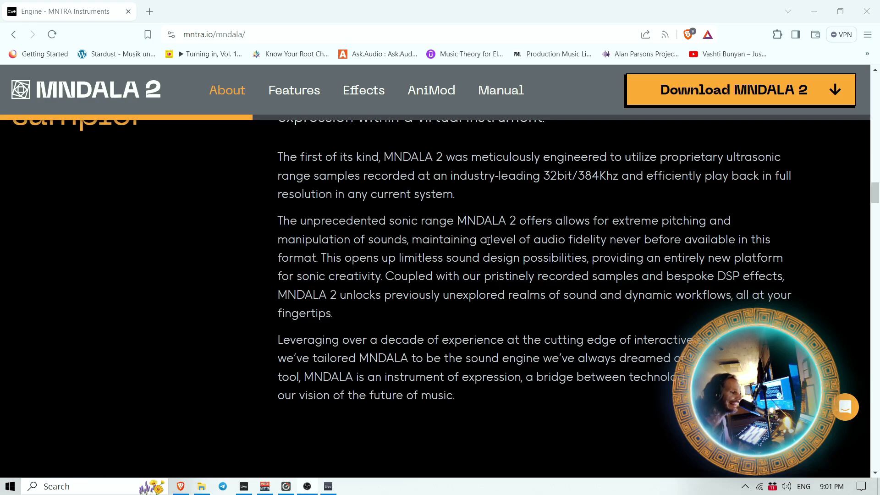
{"action": "left_click_drag", "start_coordinate": [613, 239], "coordinate": [344, 345]}
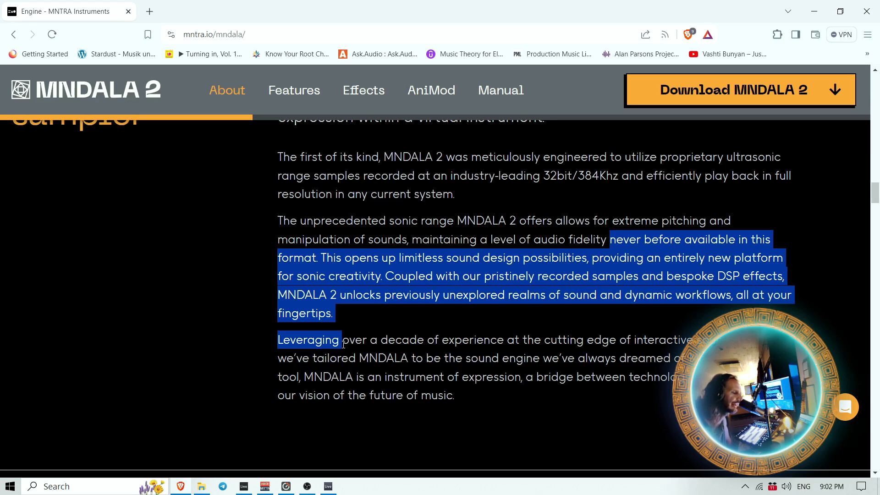
{"action": "left_click", "coordinate": [412, 316]}
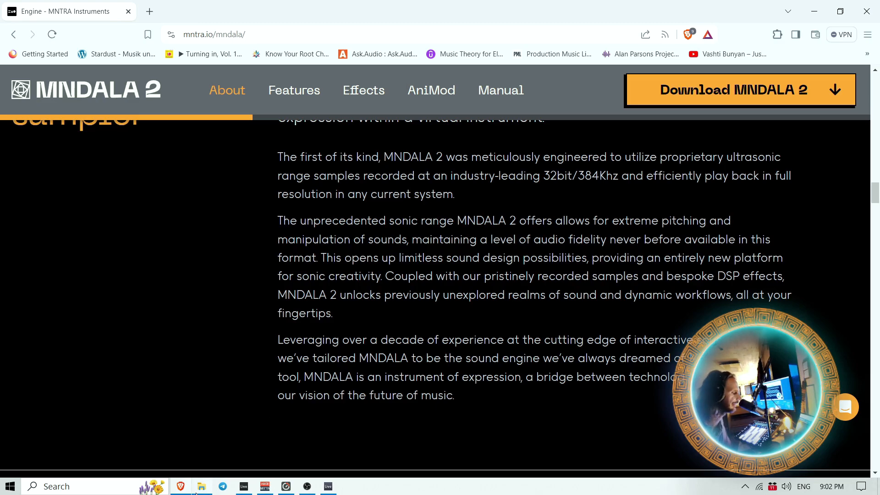
Switch to the Ableton Live set and hide the device view to reveal more of the clip grid
{"action": "left_click", "coordinate": [239, 490]}
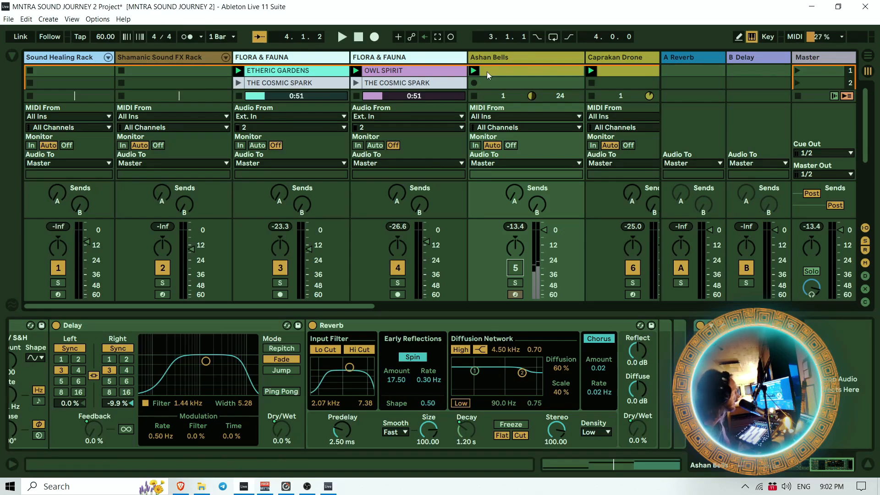
{"action": "left_click", "coordinate": [869, 465]}
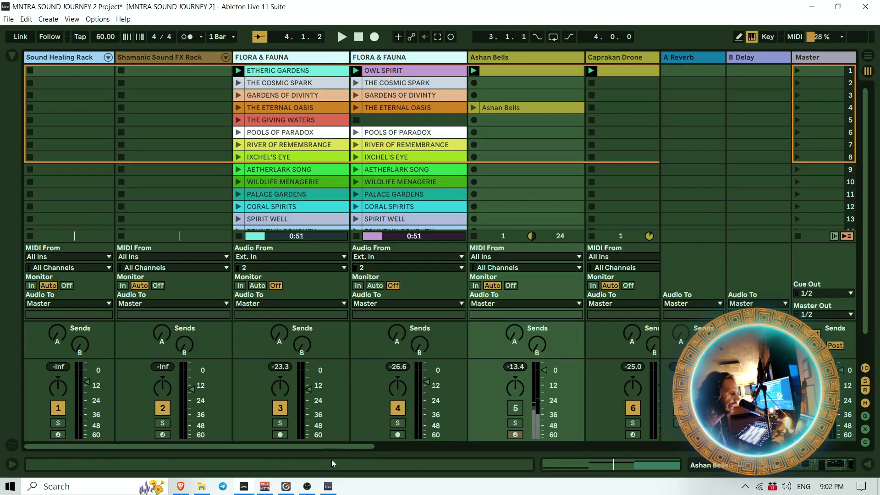
{"action": "left_click_drag", "start_coordinate": [347, 443], "coordinate": [375, 444]}
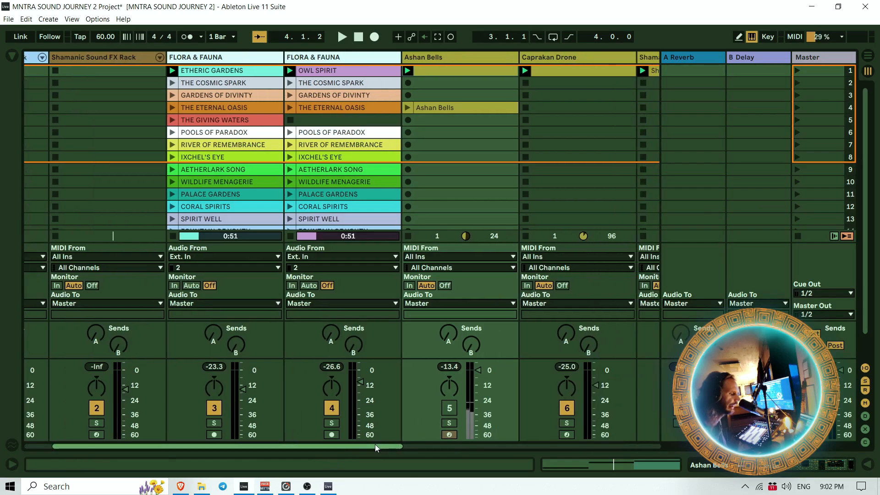
Audition the session across all tracks with the Ashan Bells track activated, ending with playback stopped and that track muted
{"action": "left_click", "coordinate": [449, 408]}
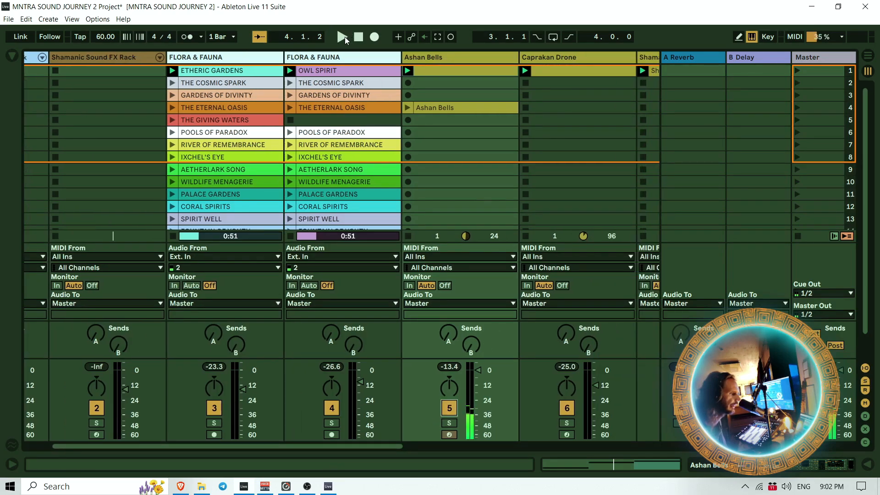
{"action": "left_click", "coordinate": [344, 39]}
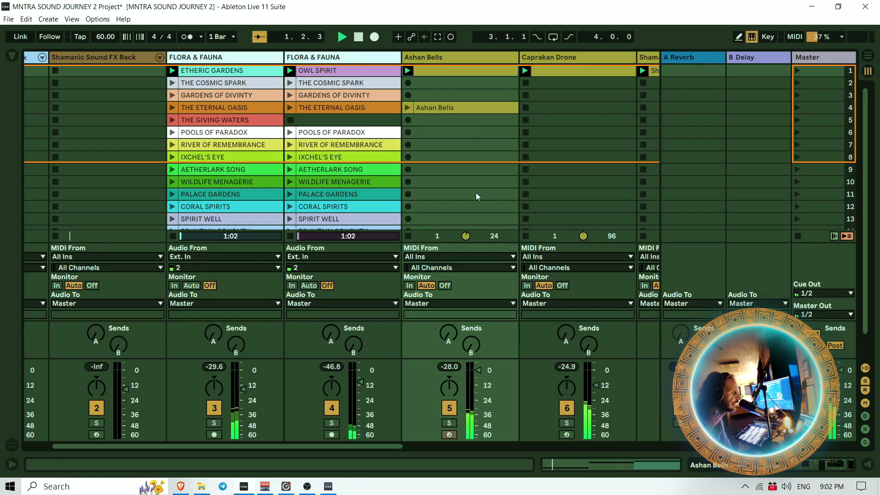
{"action": "left_click_drag", "start_coordinate": [373, 446], "coordinate": [630, 446]}
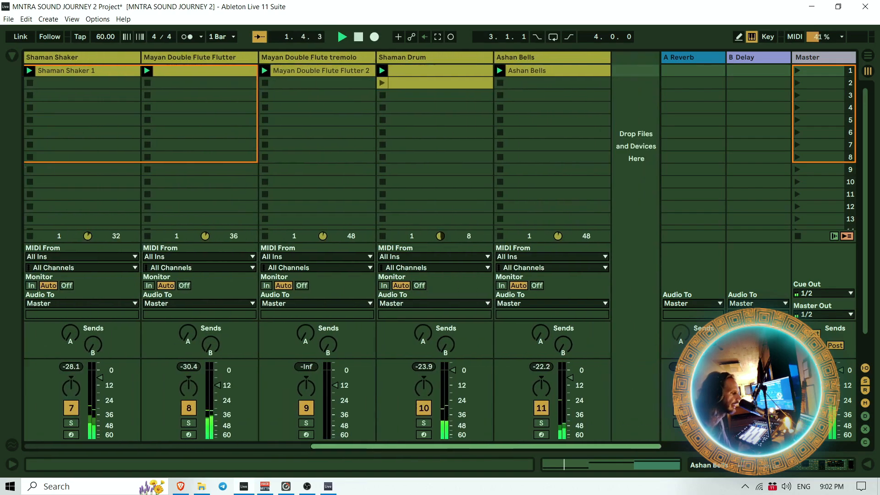
{"action": "mouse_move", "coordinate": [689, 418]}
{"action": "left_mouse_down"}
{"action": "mouse_move", "coordinate": [550, 416]}
{"action": "mouse_move", "coordinate": [297, 455]}
{"action": "left_mouse_up"}
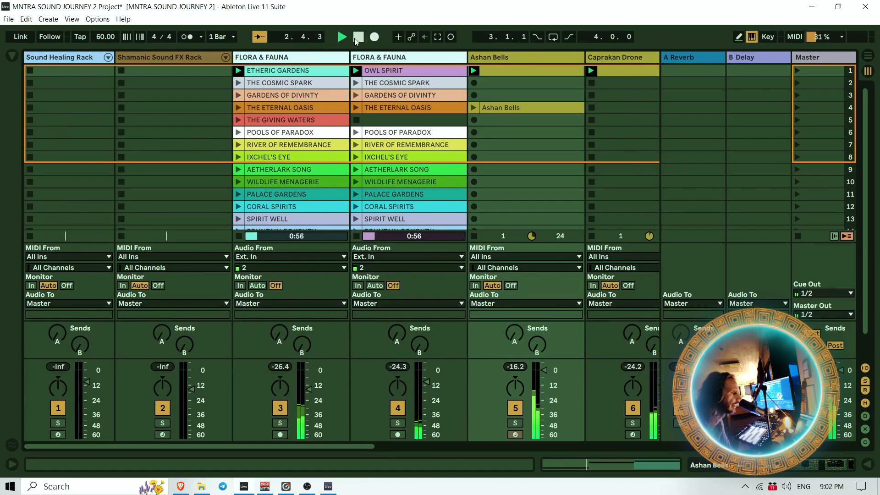
{"action": "left_click", "coordinate": [357, 37]}
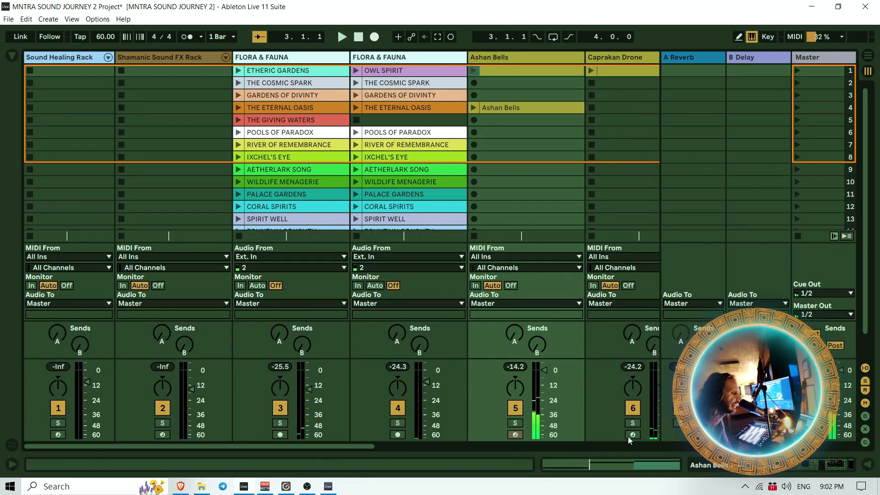
{"action": "left_click", "coordinate": [520, 410]}
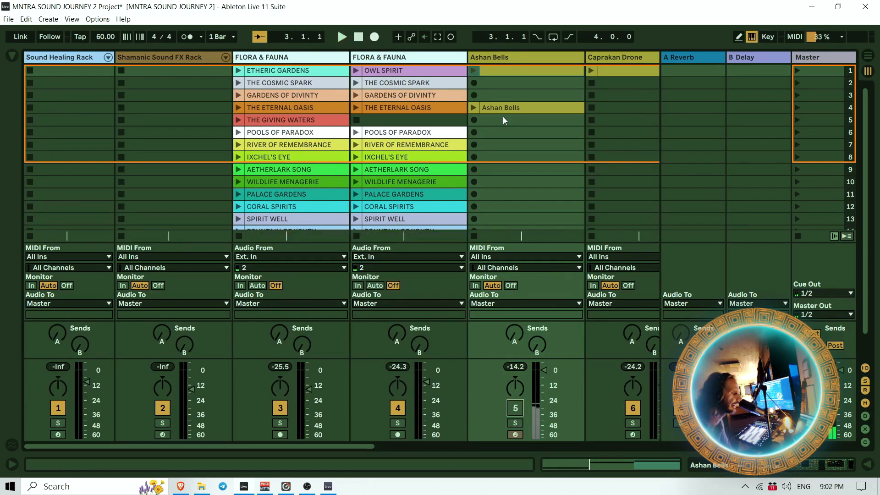
Go through the Ashan Bells, FLORA & FAUNA and Shamanic Sound FX Rack tracks one by one
{"action": "left_click", "coordinate": [529, 57]}
{"action": "left_click", "coordinate": [290, 57]}
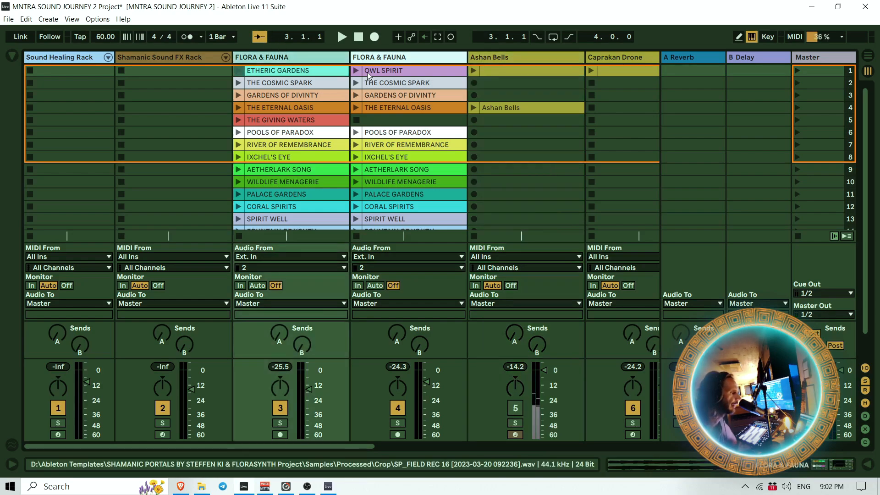
{"action": "left_click", "coordinate": [373, 57]}
{"action": "left_click", "coordinate": [285, 57]}
{"action": "left_click", "coordinate": [204, 58]}
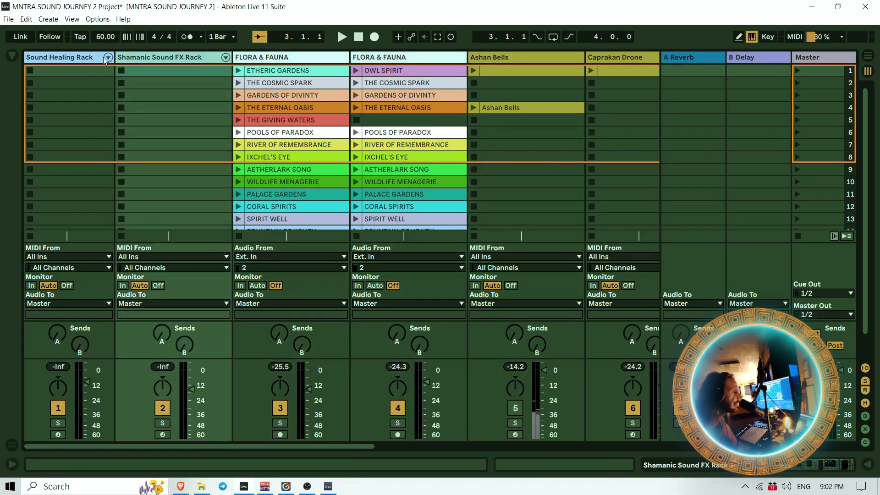
Launch the ETHERIC GARDENS and OWL SPIRIT clips on the two FLORA & FAUNA tracks
{"action": "left_click", "coordinate": [282, 57]}
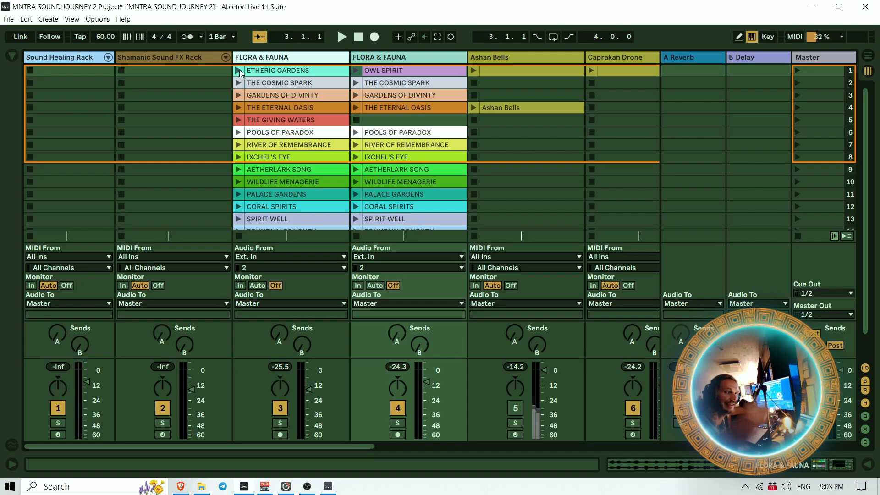
{"action": "left_click", "coordinate": [239, 70]}
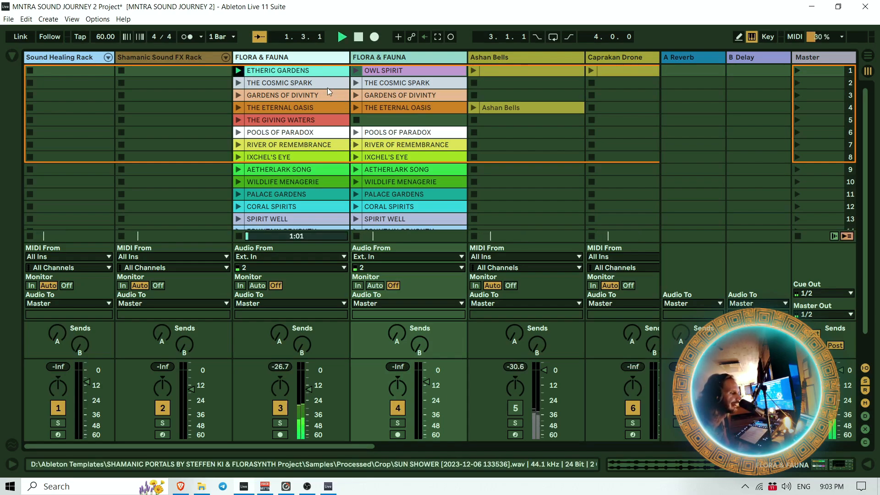
{"action": "left_click", "coordinate": [356, 71]}
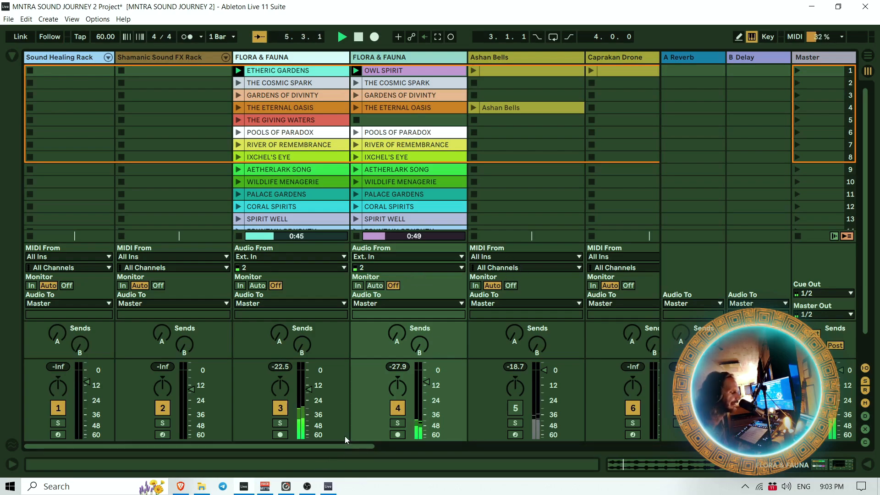
Activate the Ashan Bells track beside the FLORA & FAUNA tracks and launch the clip in its first slot
{"action": "left_click_drag", "start_coordinate": [340, 447], "coordinate": [435, 420]}
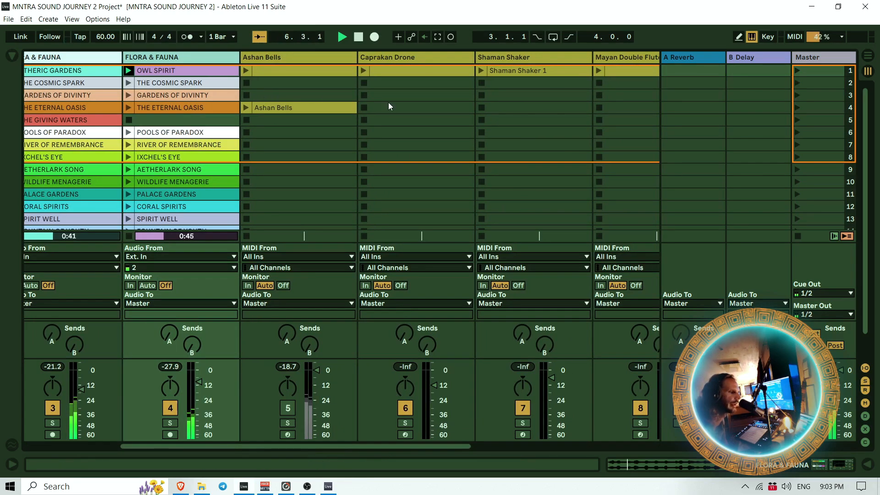
{"action": "left_click", "coordinate": [335, 56]}
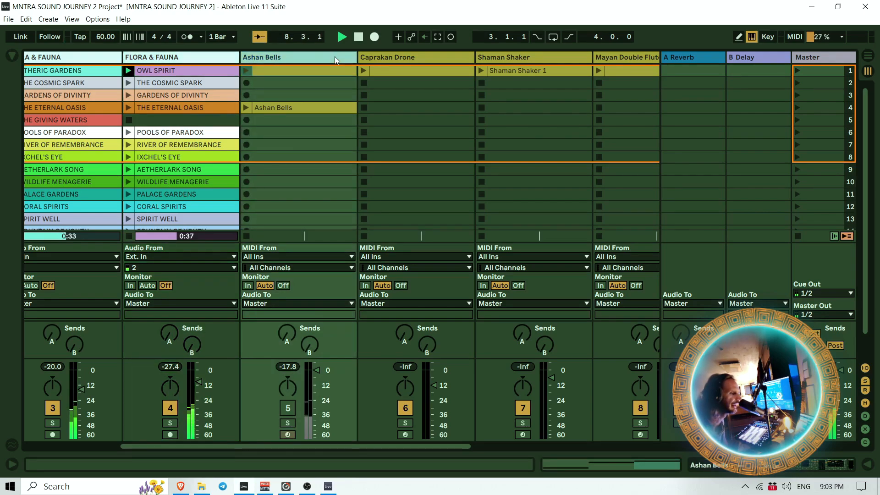
{"action": "left_click", "coordinate": [398, 57]}
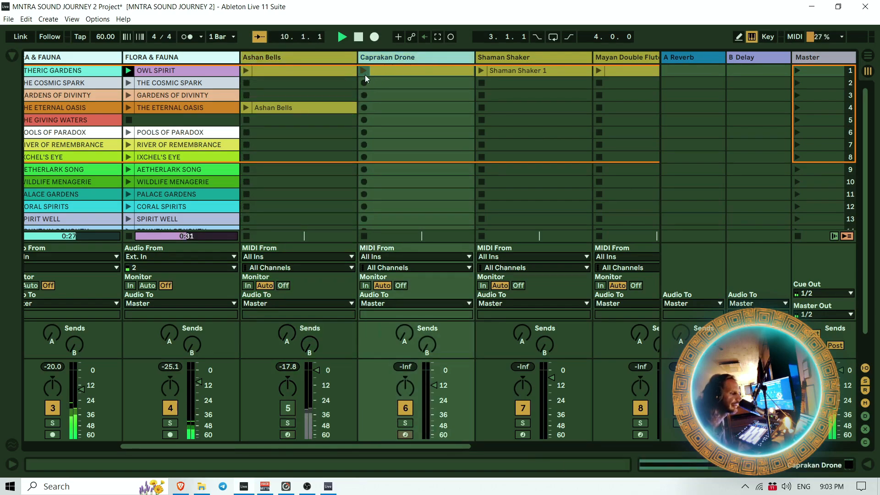
{"action": "left_click", "coordinate": [292, 55]}
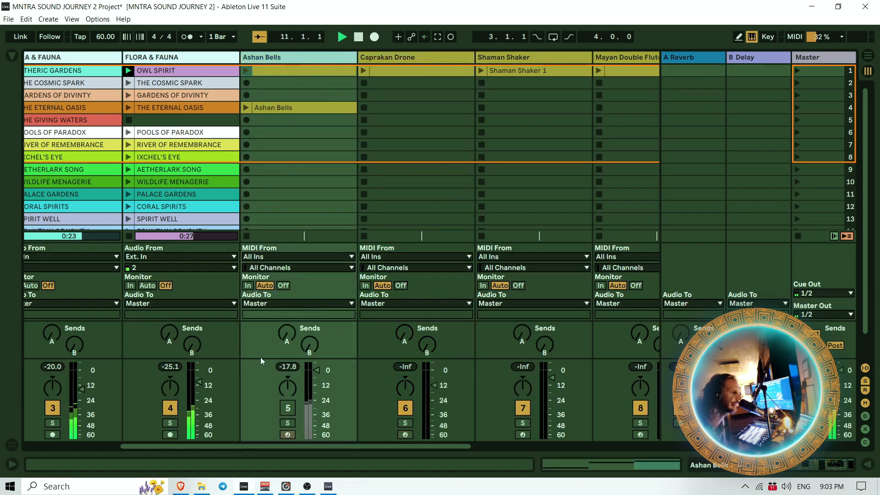
{"action": "left_click", "coordinate": [291, 408]}
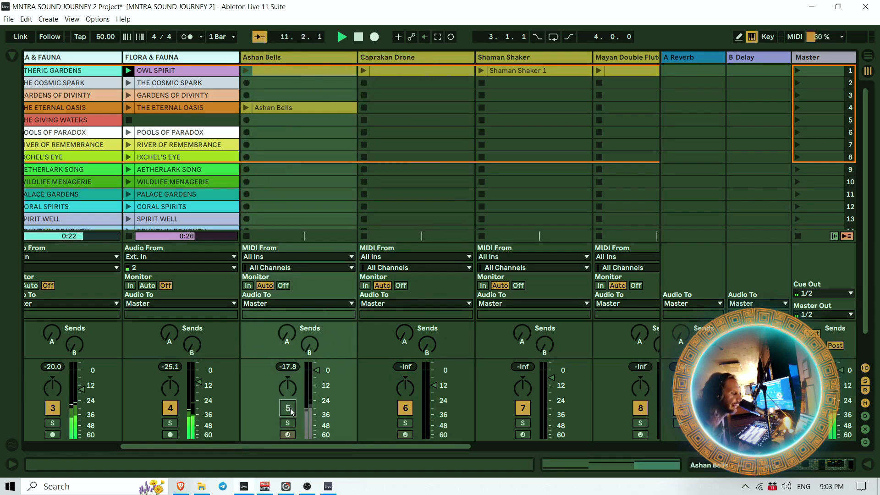
{"action": "left_click", "coordinate": [248, 73]}
Open the MNDALA 2 instrument window from the Ashan Bells device chain and show its Perform view
{"action": "double_click", "coordinate": [301, 56]}
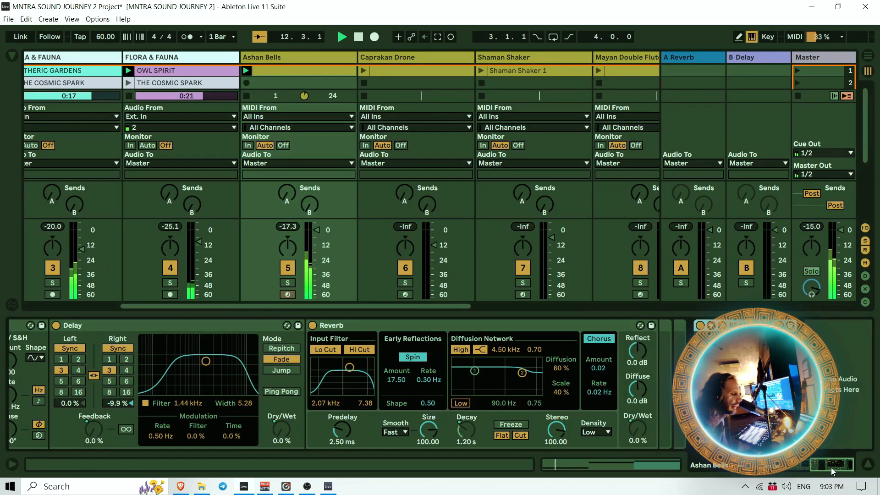
{"action": "left_click_drag", "start_coordinate": [823, 466], "coordinate": [747, 463]}
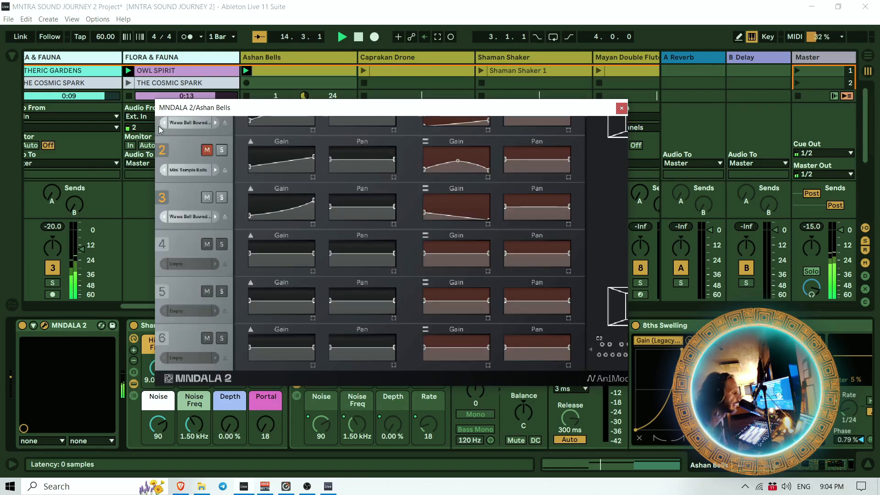
{"action": "left_click_drag", "start_coordinate": [224, 107], "coordinate": [261, 81]}
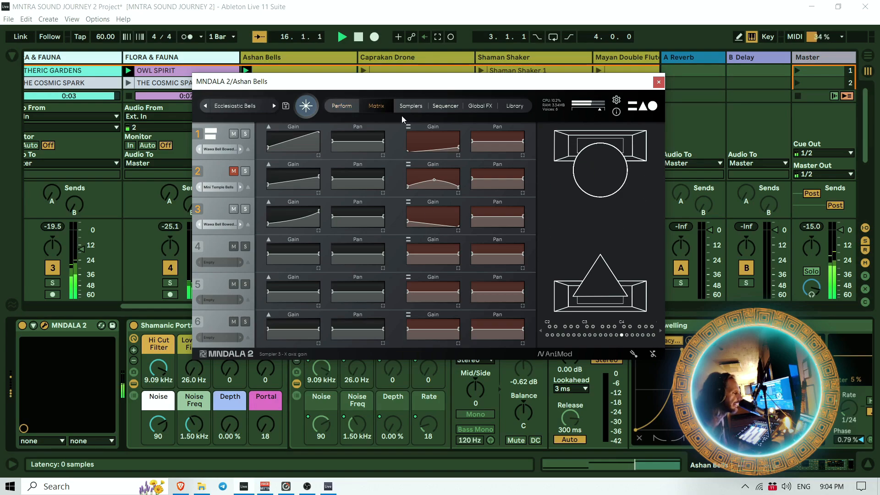
{"action": "left_click", "coordinate": [342, 107]}
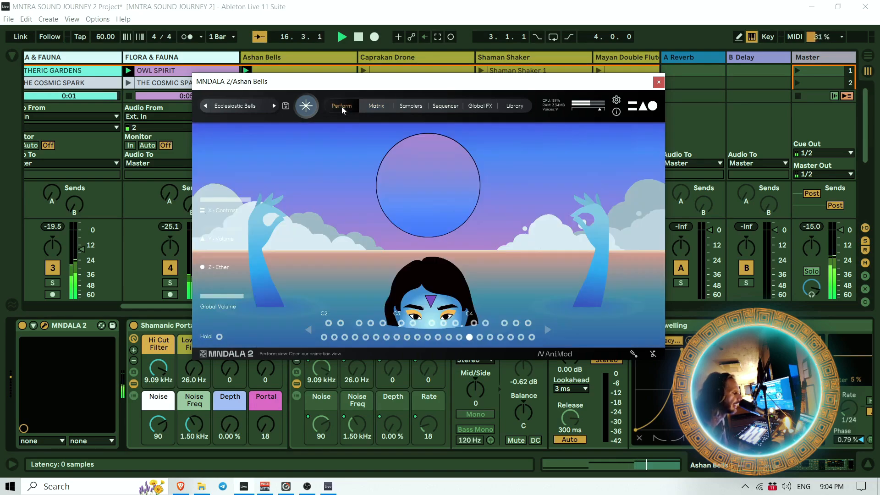
{"action": "left_click_drag", "start_coordinate": [387, 88], "coordinate": [529, 99]}
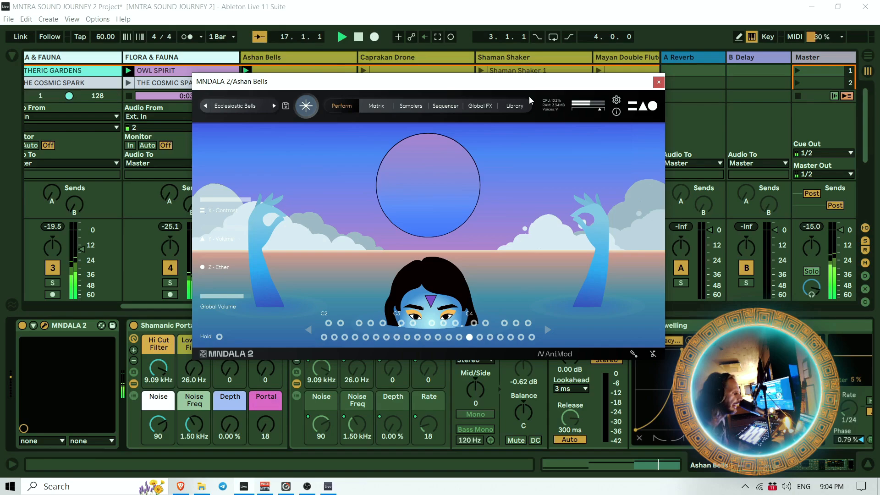
Switch to RME TotalMix FX, slightly lower the PH 7/8 hardware output fader and minimize the mixer
{"action": "left_click", "coordinate": [286, 486]}
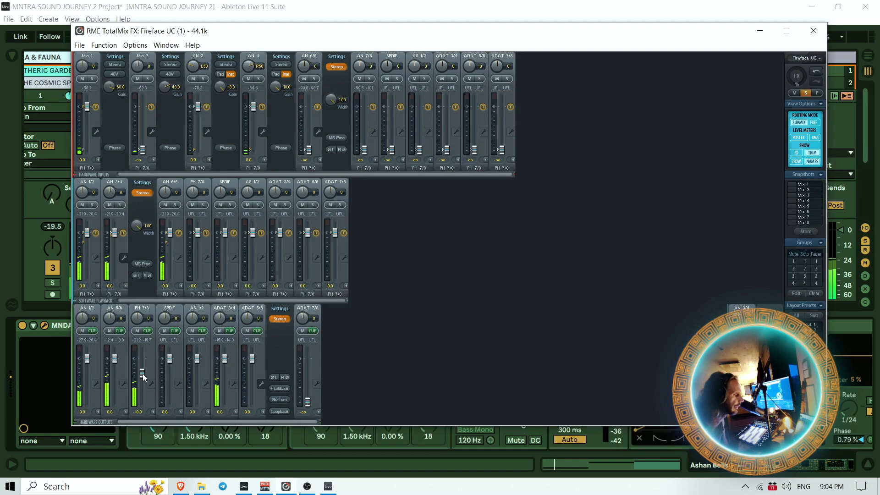
{"action": "left_click_drag", "start_coordinate": [144, 381], "coordinate": [147, 380]}
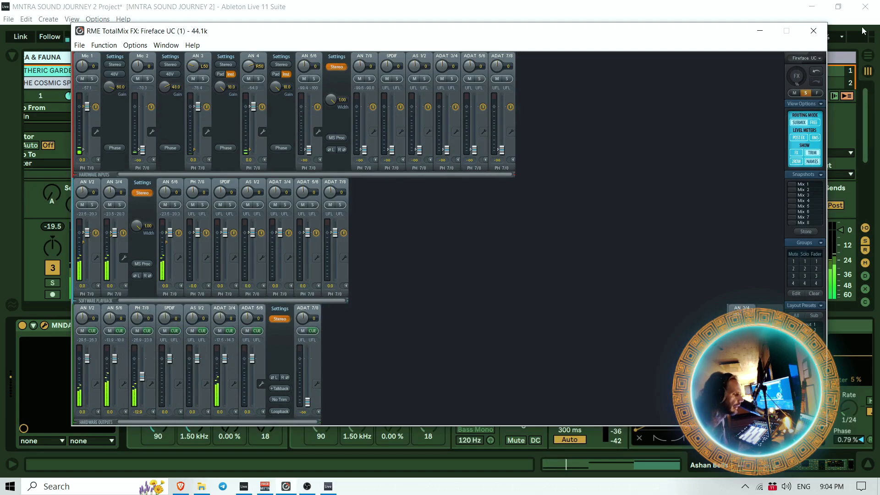
{"action": "left_click", "coordinate": [760, 32]}
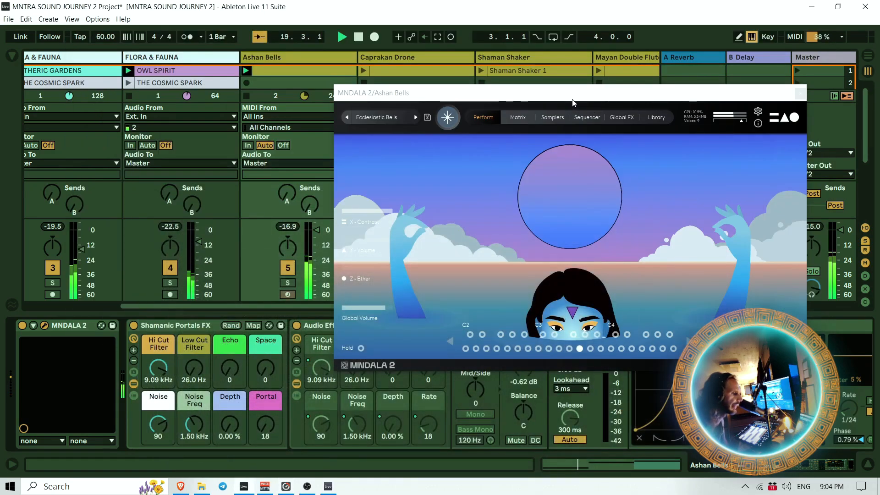
Reposition the Ashan Bells instrument window to sit centrally over the session and open its preset browser
{"action": "left_click_drag", "start_coordinate": [541, 98], "coordinate": [478, 88]}
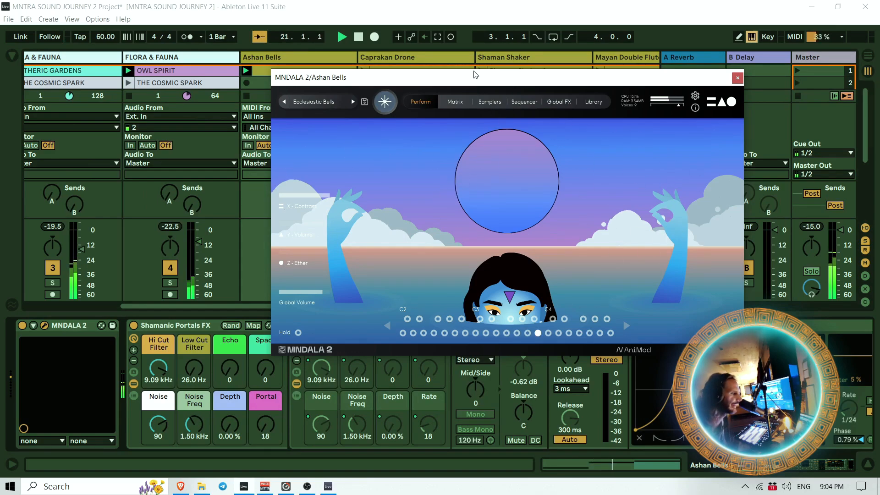
{"action": "left_click_drag", "start_coordinate": [515, 79], "coordinate": [475, 73]}
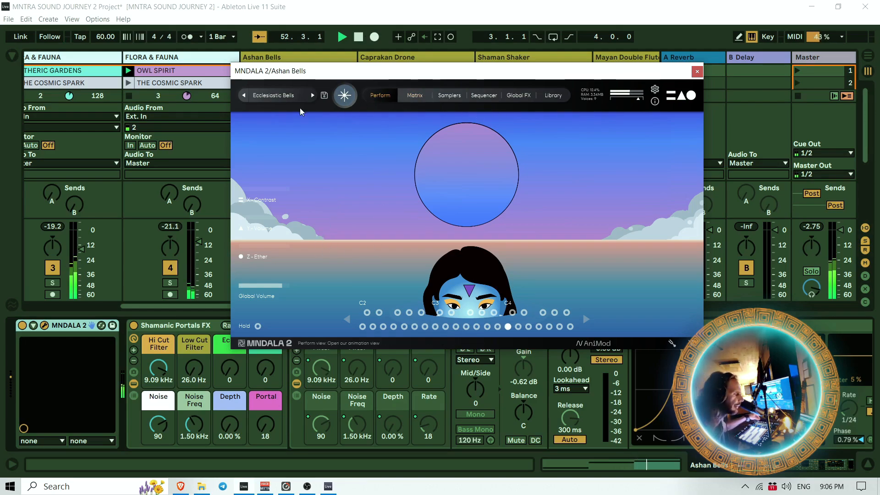
{"action": "left_click", "coordinate": [285, 95]}
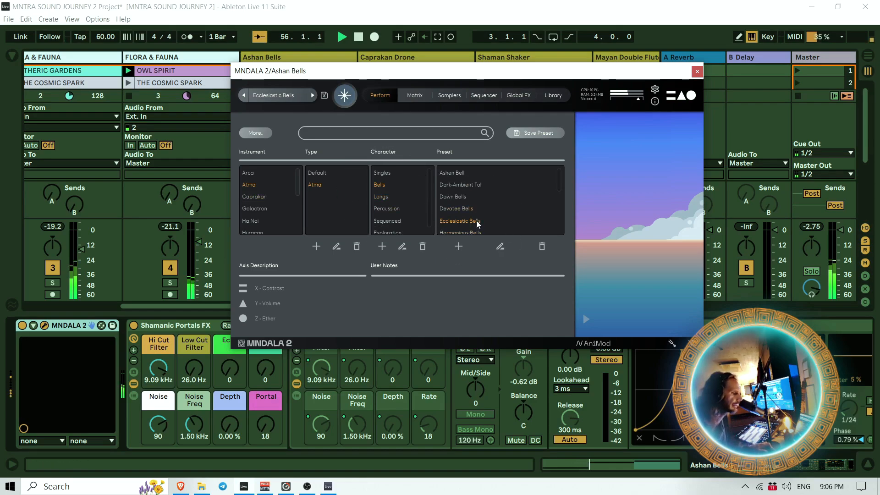
Show the Matrix view and audition sampler 2, Mini Temple Bells, by unmuting it and toggling its solo on and off
{"action": "left_click", "coordinate": [416, 95]}
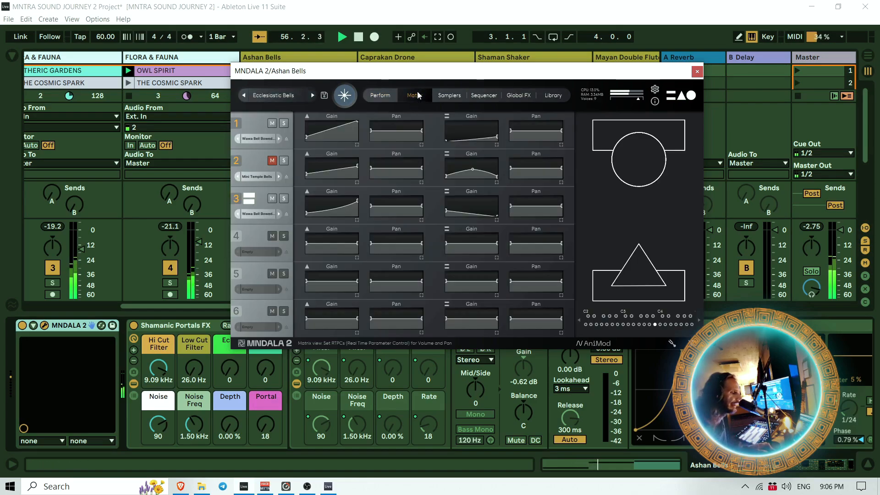
{"action": "left_click", "coordinate": [272, 161]}
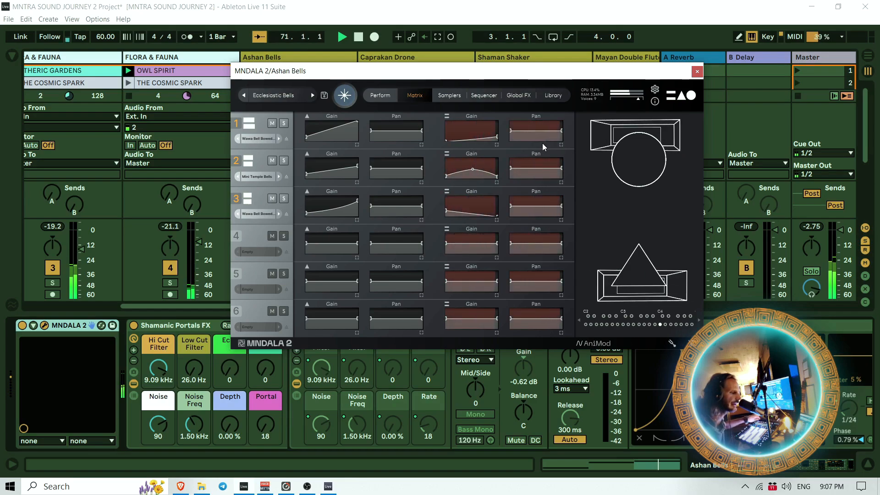
{"action": "left_click", "coordinate": [282, 161]}
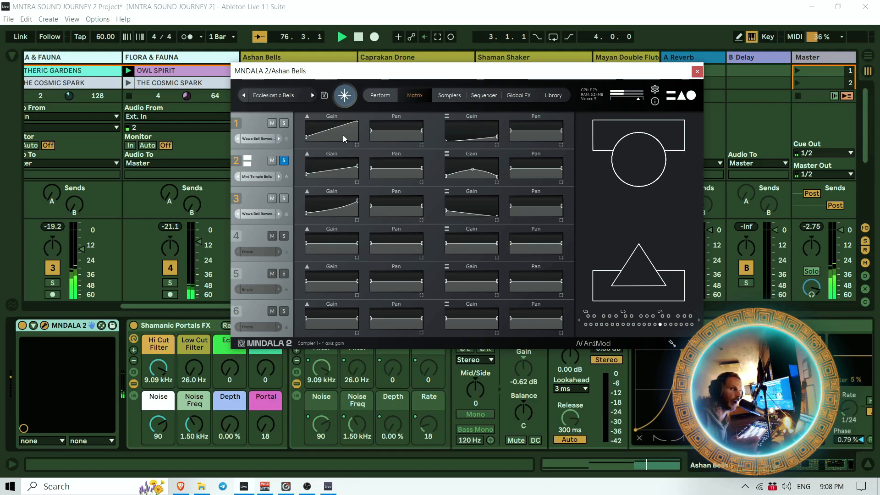
{"action": "left_click", "coordinate": [284, 161]}
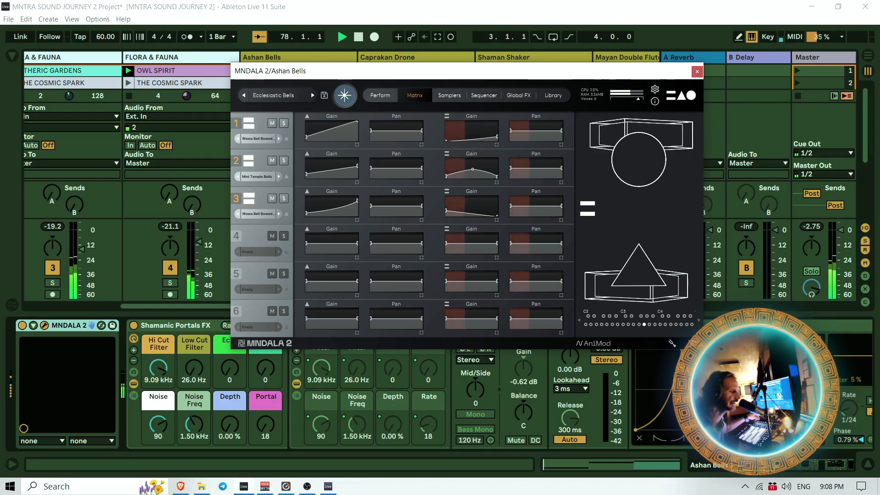
Go through the Samplers, Sequencer, Global FX and Library views, return to Perform and close the Ashan Bells instrument window
{"action": "left_click", "coordinate": [449, 95]}
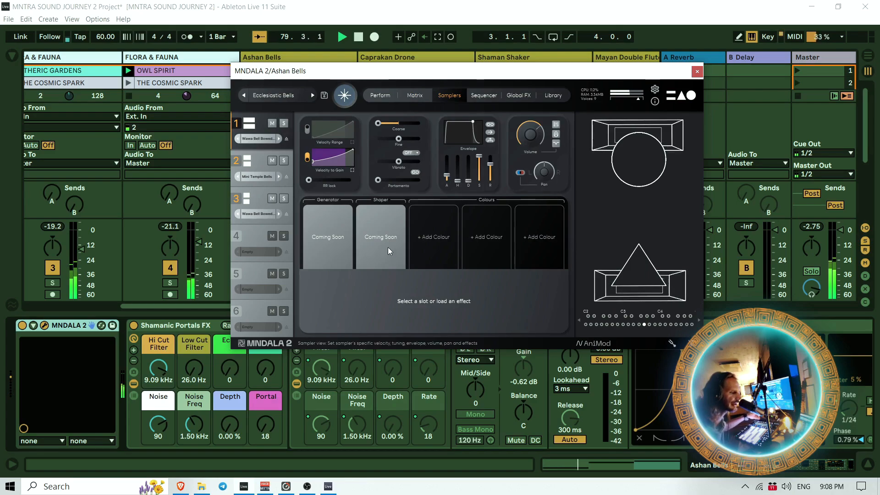
{"action": "left_click", "coordinate": [488, 98]}
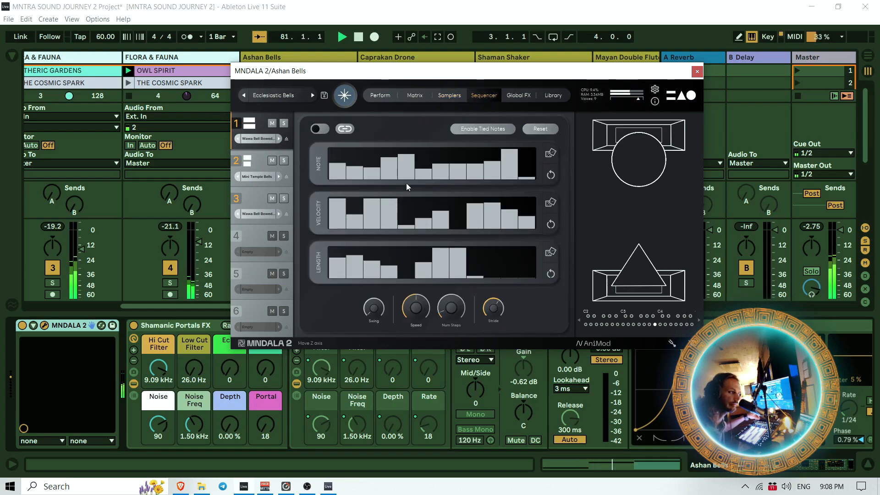
{"action": "left_click", "coordinate": [522, 100]}
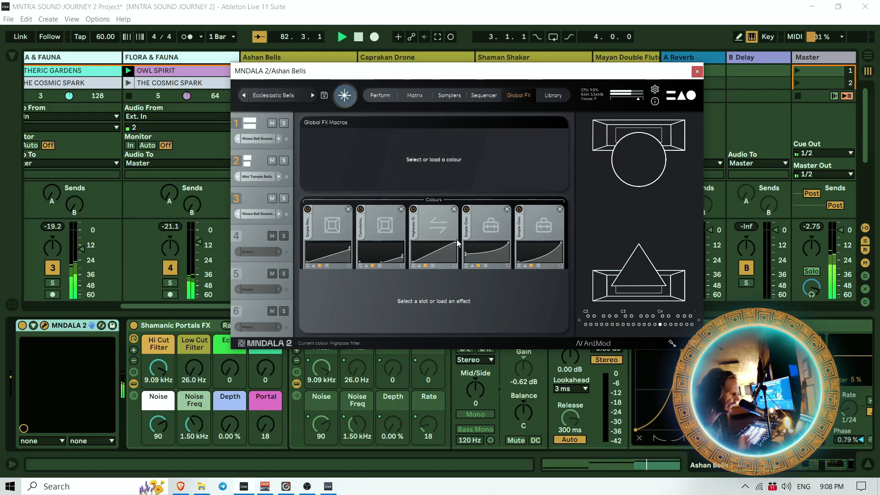
{"action": "left_click", "coordinate": [552, 96]}
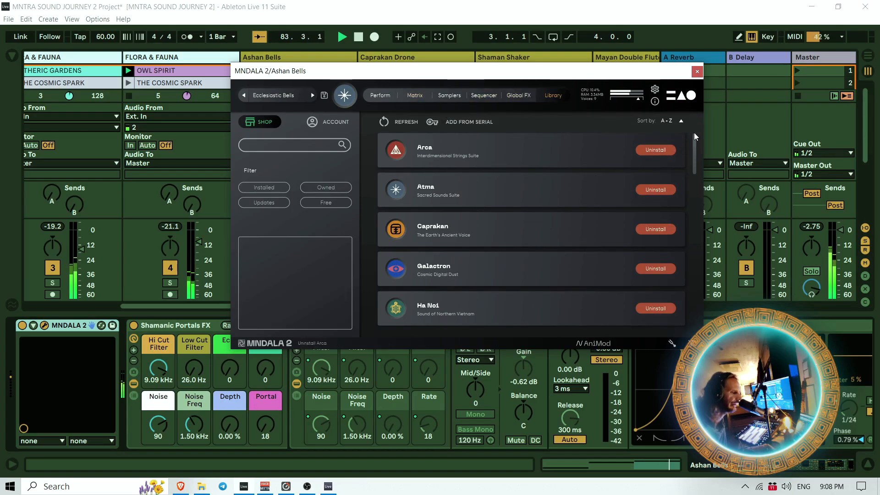
{"action": "left_click_drag", "start_coordinate": [695, 142], "coordinate": [651, 164]}
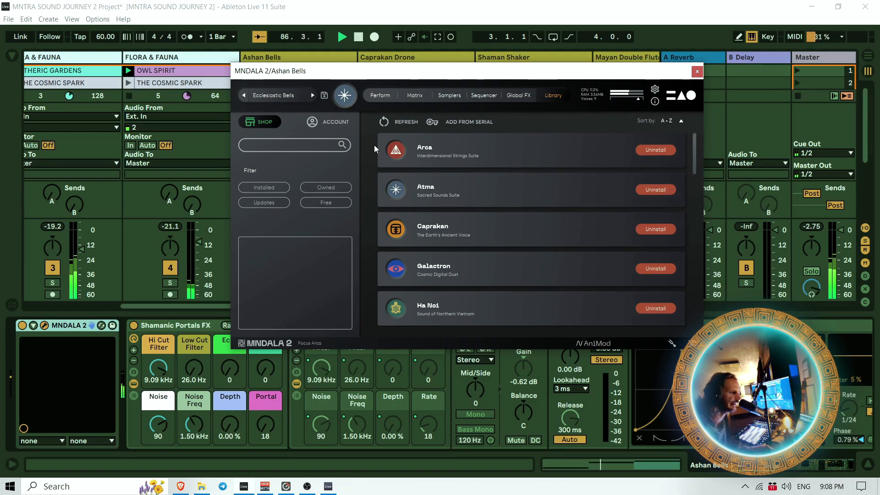
{"action": "left_click", "coordinate": [374, 100]}
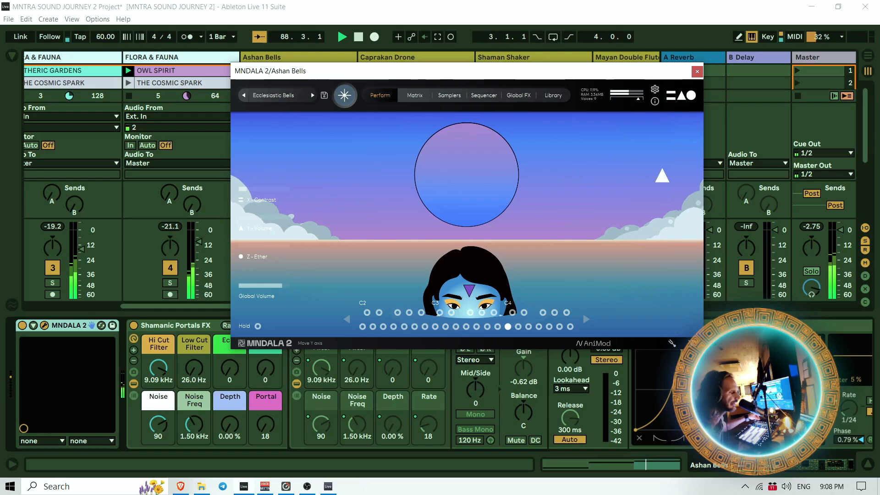
{"action": "left_click", "coordinate": [698, 72]}
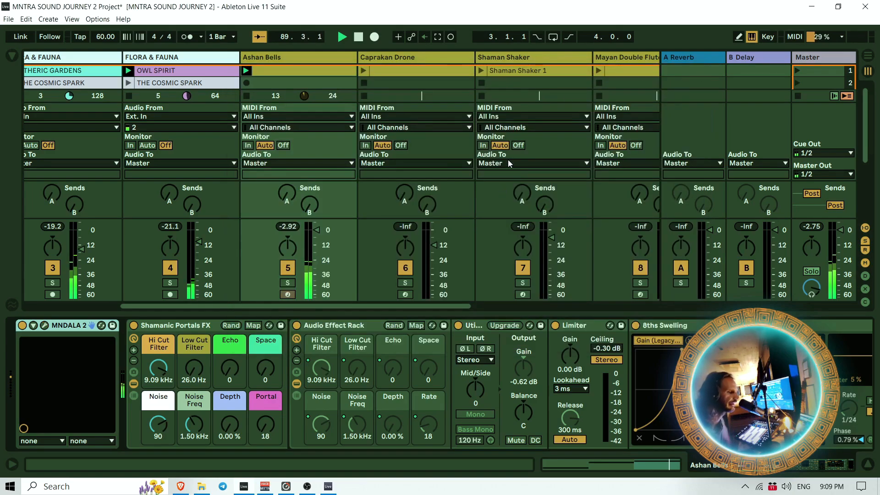
Launch the first clip on the Caprakan Drone track and solo the track
{"action": "left_click", "coordinate": [364, 69]}
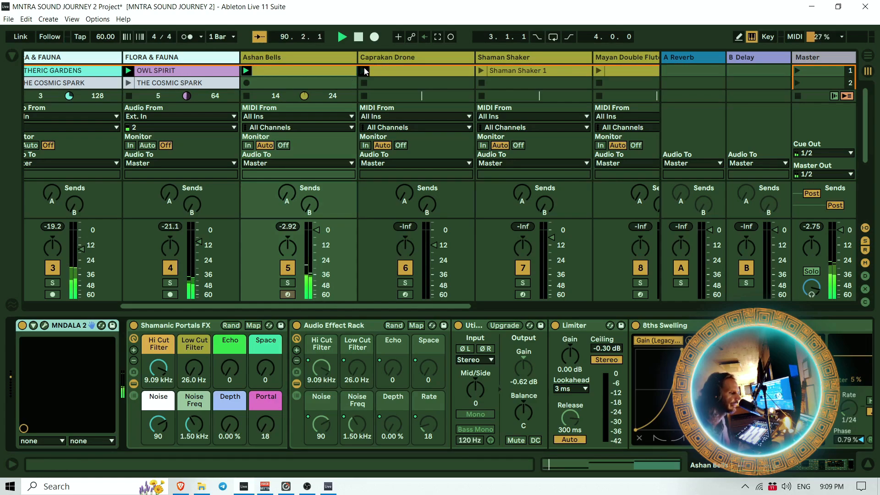
{"action": "left_click", "coordinate": [405, 283]}
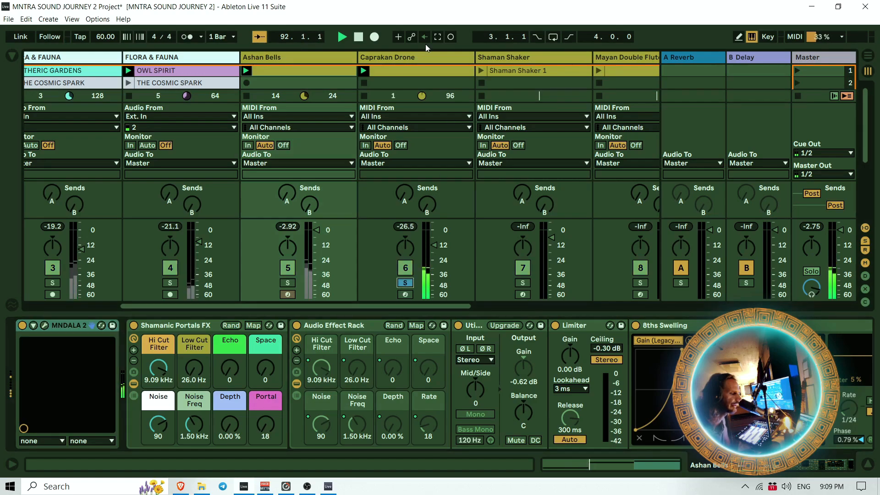
Open the Caprakan Drone's MNDALA 2 instrument, examine its Matrix view, adjust the axis controls in Perform view and close the window
{"action": "left_click", "coordinate": [433, 56]}
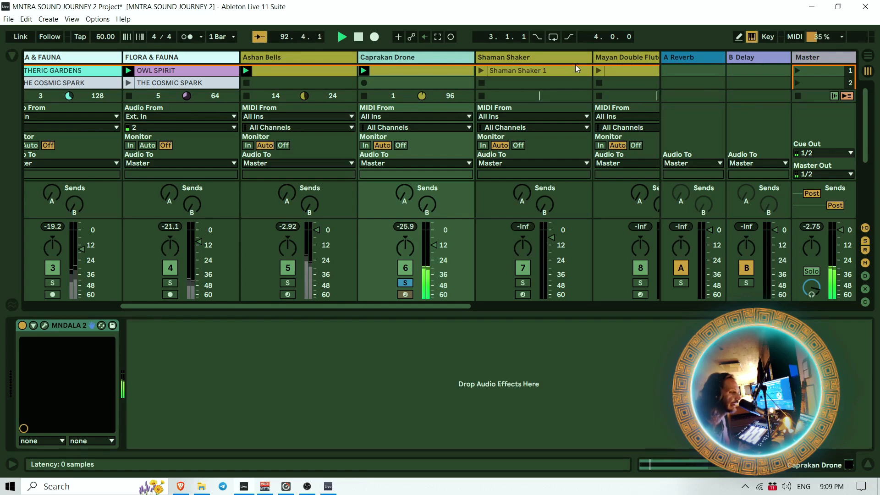
{"action": "left_click_drag", "start_coordinate": [507, 140], "coordinate": [471, 72]}
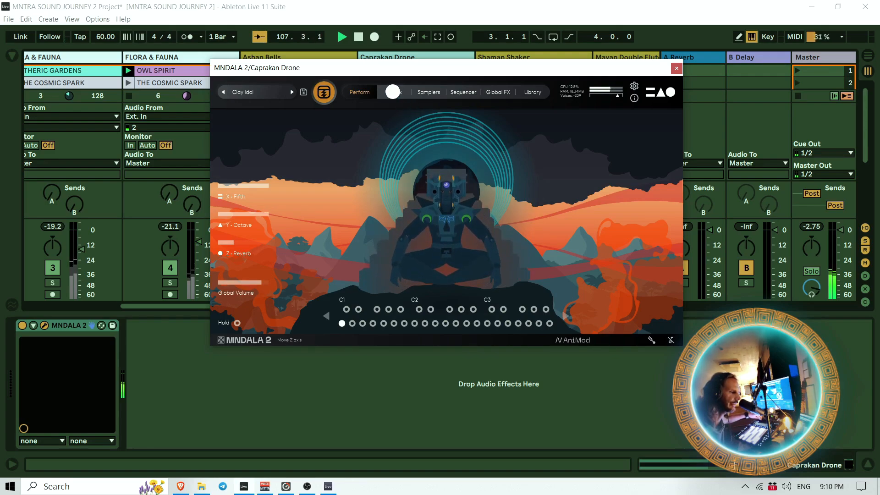
{"action": "left_click", "coordinate": [393, 92]}
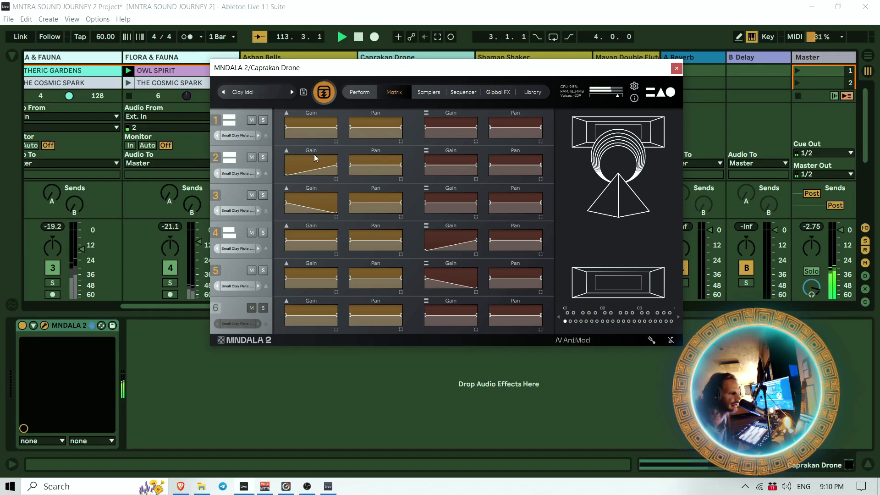
{"action": "left_click", "coordinate": [358, 91]}
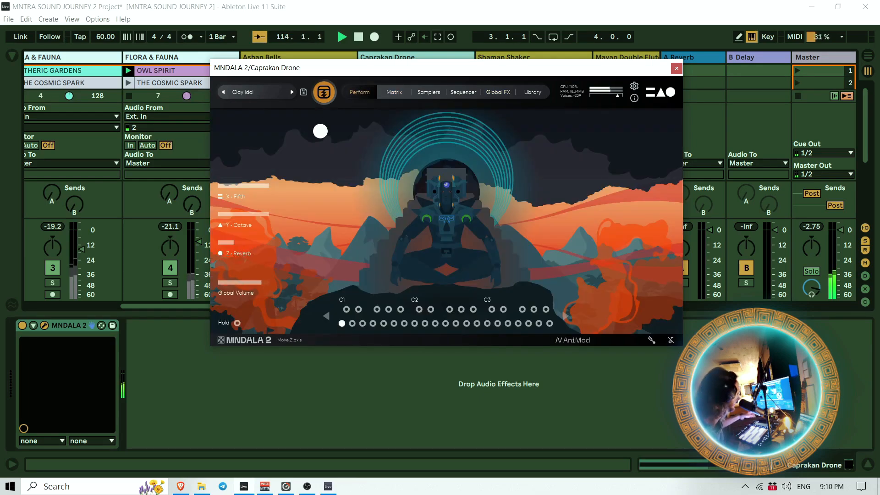
{"action": "left_click_drag", "start_coordinate": [320, 134], "coordinate": [324, 160]}
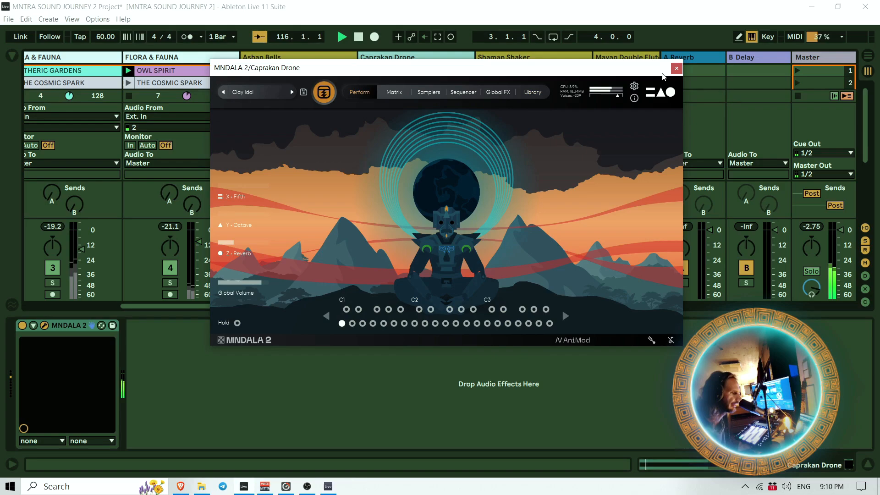
{"action": "left_click", "coordinate": [677, 69]}
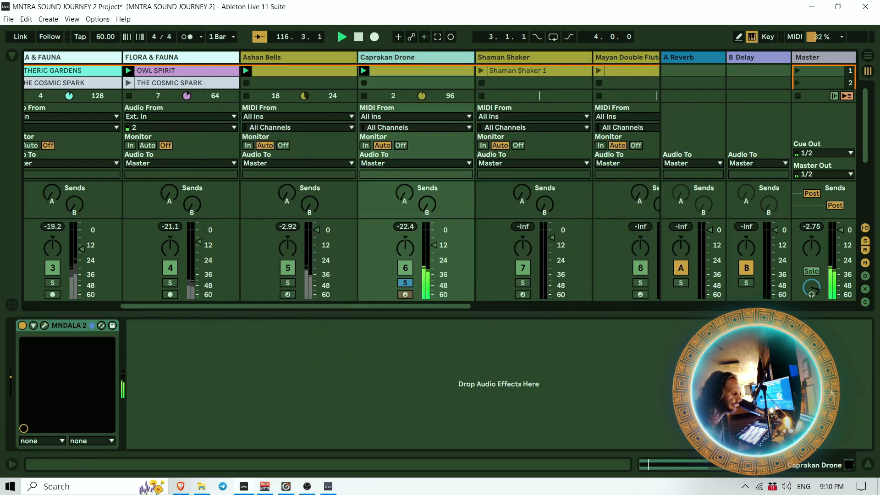
Unsolo the Caprakan Drone track and launch the Shaman Shaker 1 clip
{"action": "left_click", "coordinate": [411, 281]}
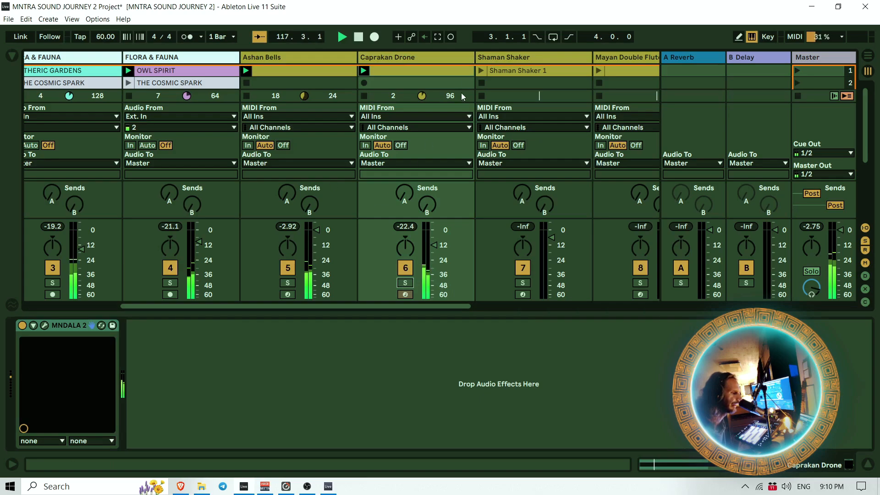
{"action": "left_click", "coordinate": [484, 72]}
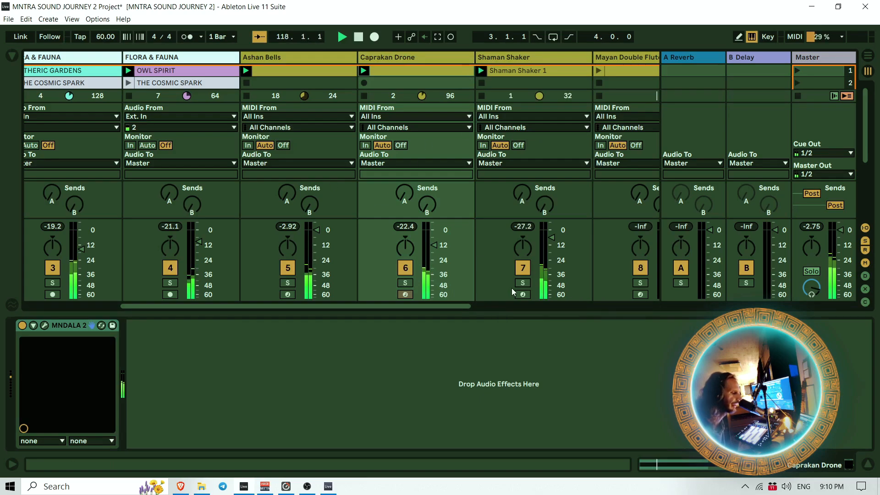
View the notes of the Caprakan Drone clip, hide the clip details and stop playback
{"action": "double_click", "coordinate": [393, 71]}
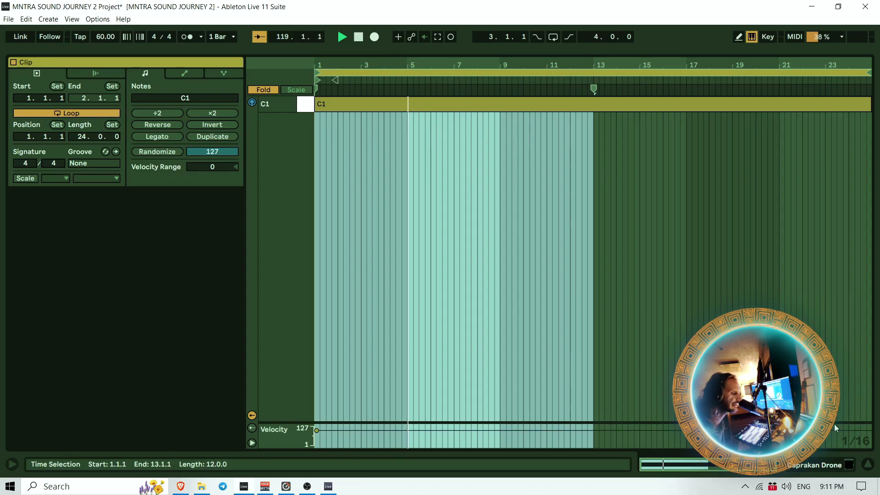
{"action": "left_click", "coordinate": [867, 464]}
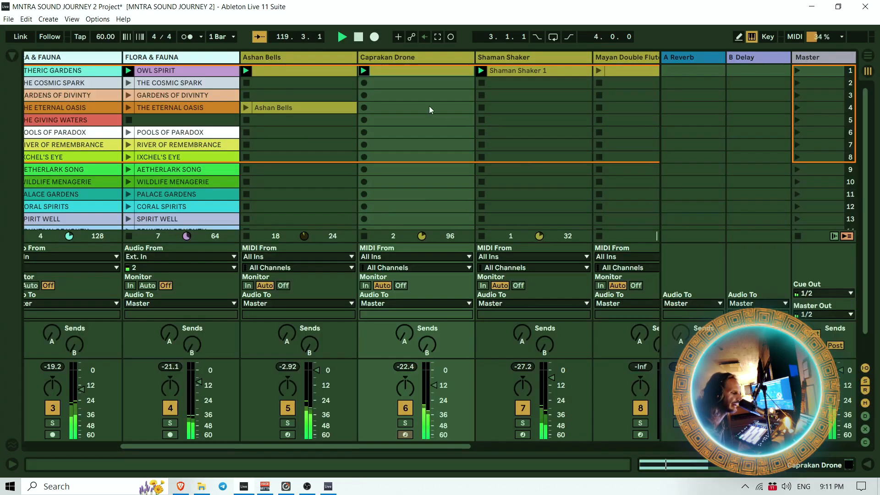
{"action": "left_click", "coordinate": [354, 36]}
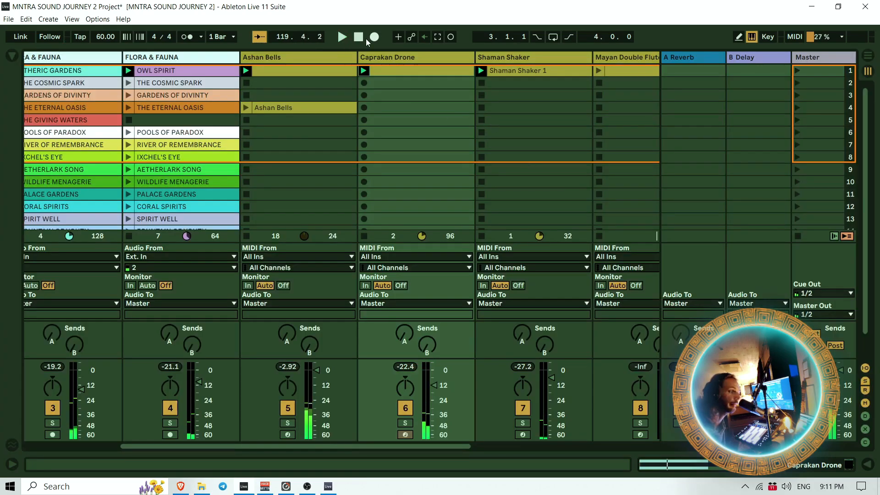
Open the Tuning System in the Caprakan Drone's MNDALA 2 instrument and examine its base frequency and root note options
{"action": "double_click", "coordinate": [447, 57]}
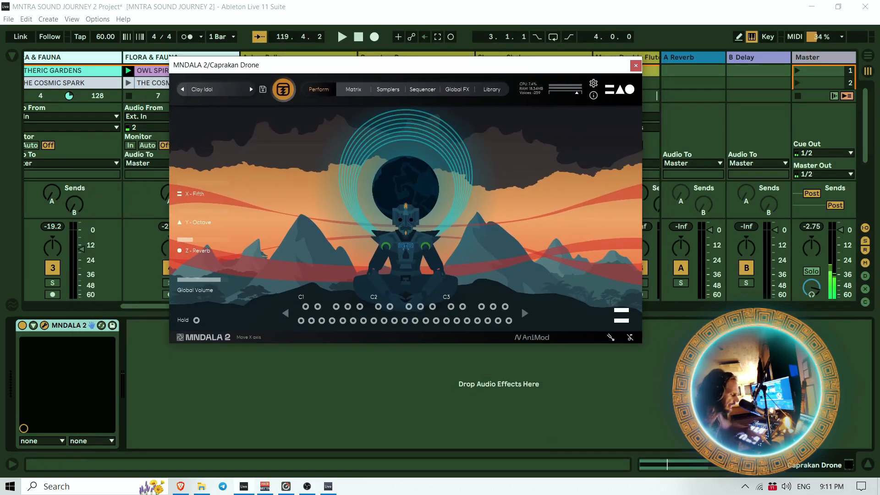
{"action": "left_click", "coordinate": [610, 339]}
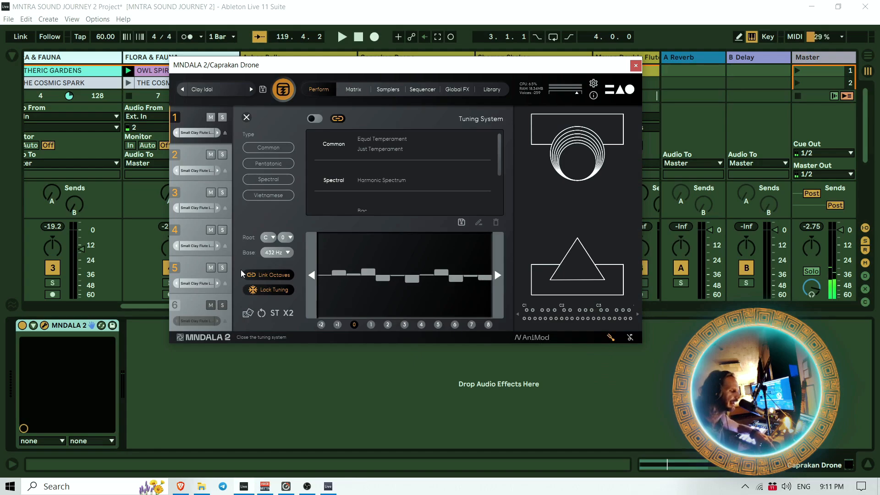
{"action": "left_click", "coordinate": [273, 253]}
{"action": "left_click", "coordinate": [273, 253]}
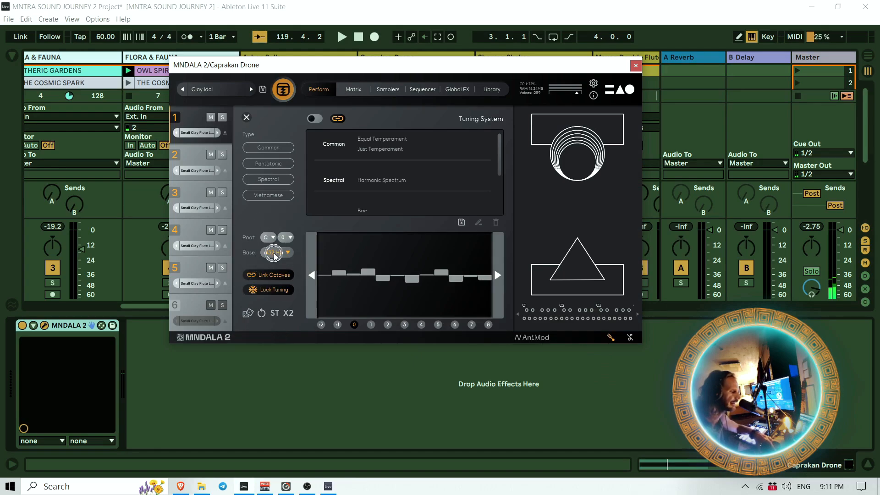
{"action": "left_click", "coordinate": [267, 238]}
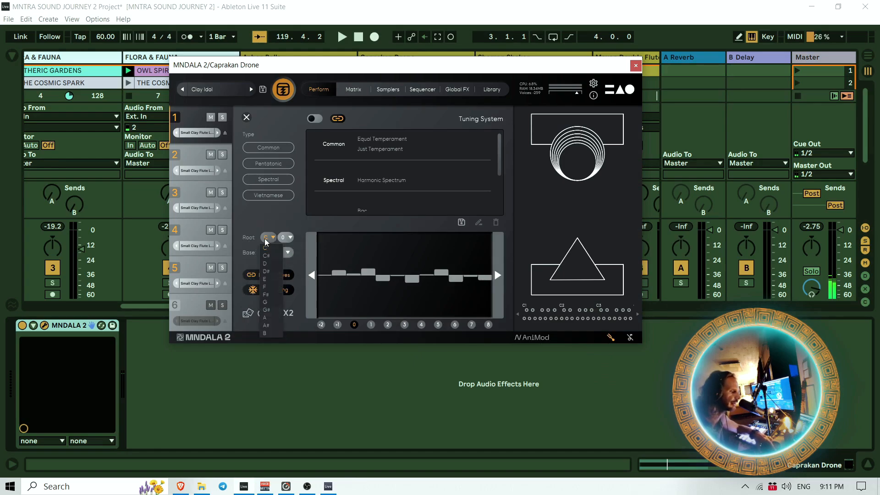
{"action": "left_click", "coordinate": [268, 251]}
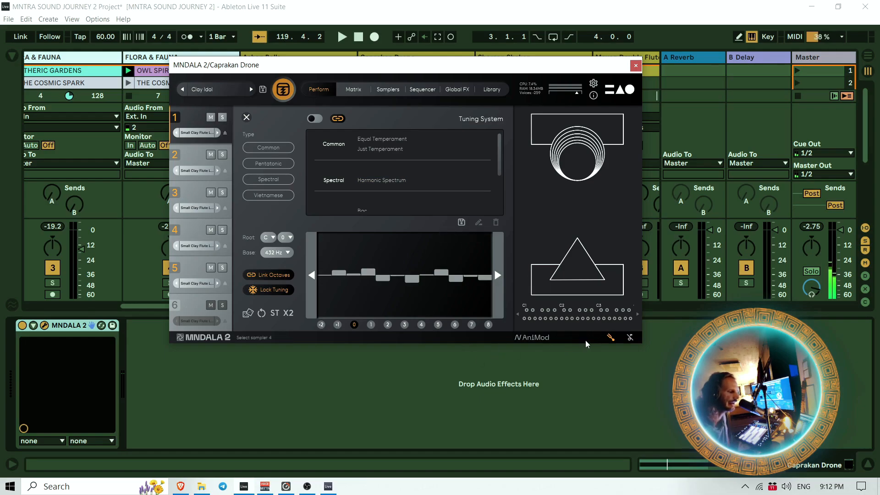
Close the Caprakan Drone's Tuning System and instrument window, and restart playback with the Shaman Shaker track soloed
{"action": "left_click", "coordinate": [609, 340]}
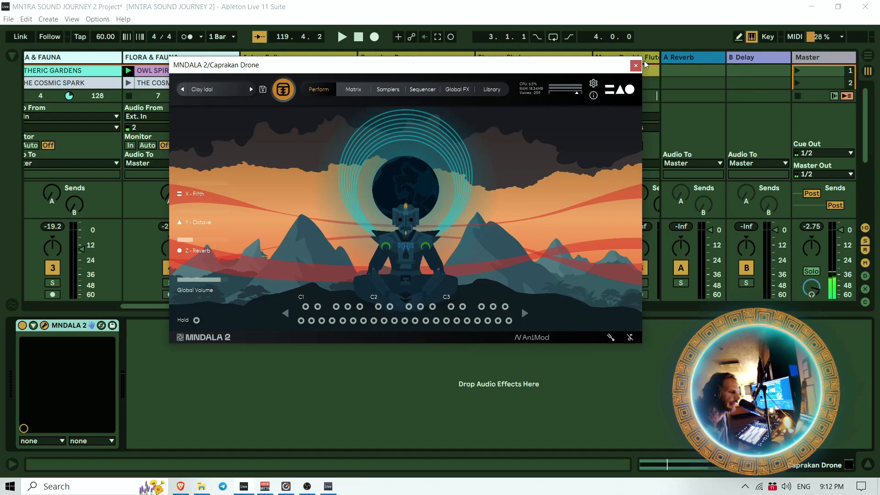
{"action": "left_click", "coordinate": [636, 66]}
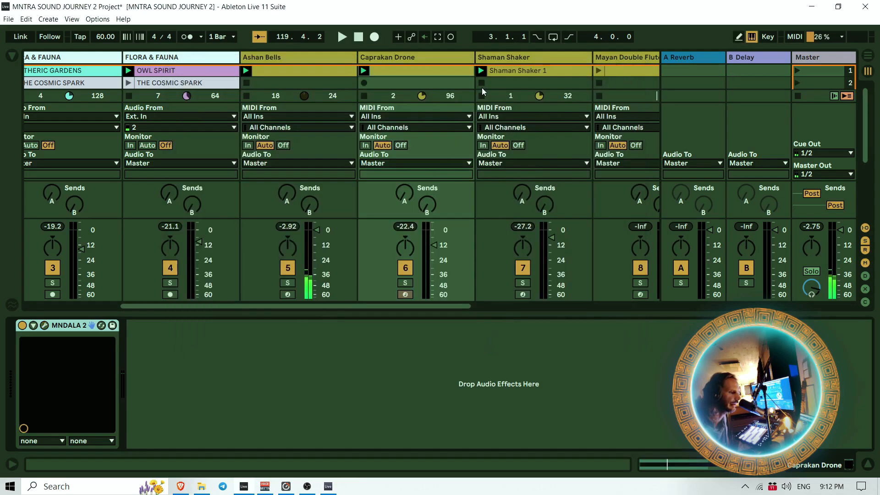
{"action": "left_click", "coordinate": [485, 68]}
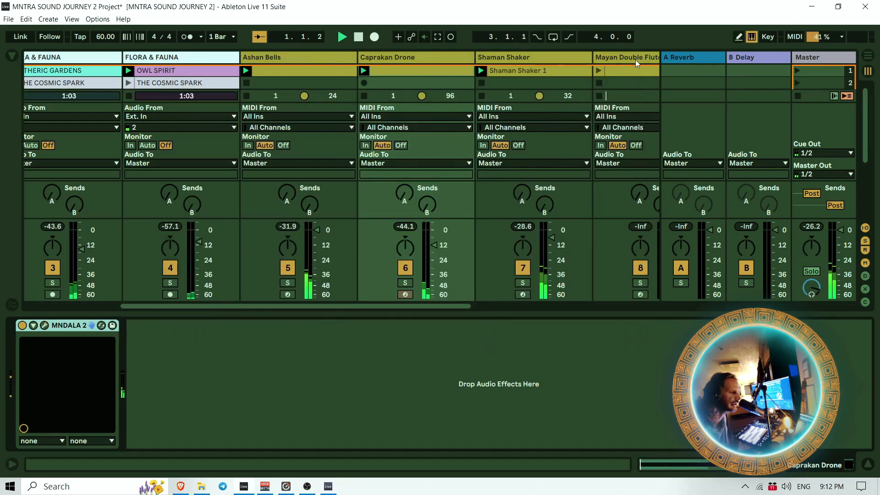
{"action": "left_click", "coordinate": [523, 283]}
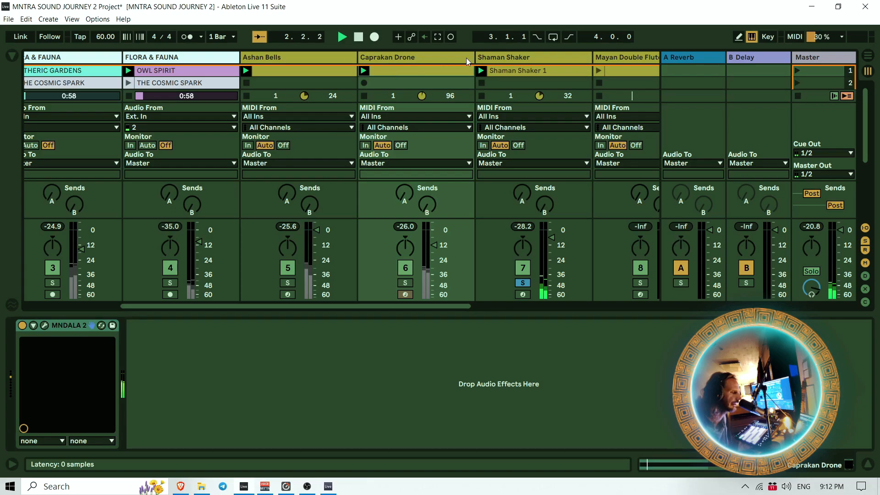
Open the Shaman Shaker's MNDALA 2 instrument, examine its Perform view and the Shamanic Portals FX rack, and close the window
{"action": "left_click", "coordinate": [45, 325]}
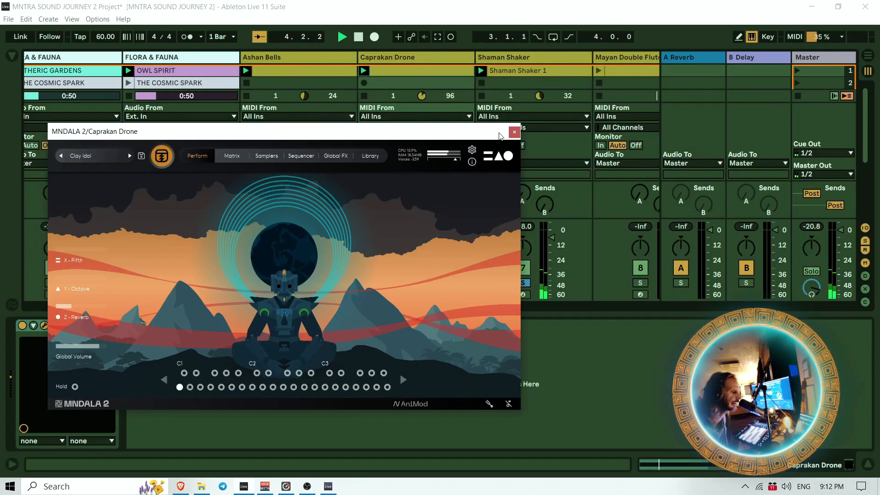
{"action": "left_click", "coordinate": [514, 132]}
{"action": "left_click", "coordinate": [541, 58]}
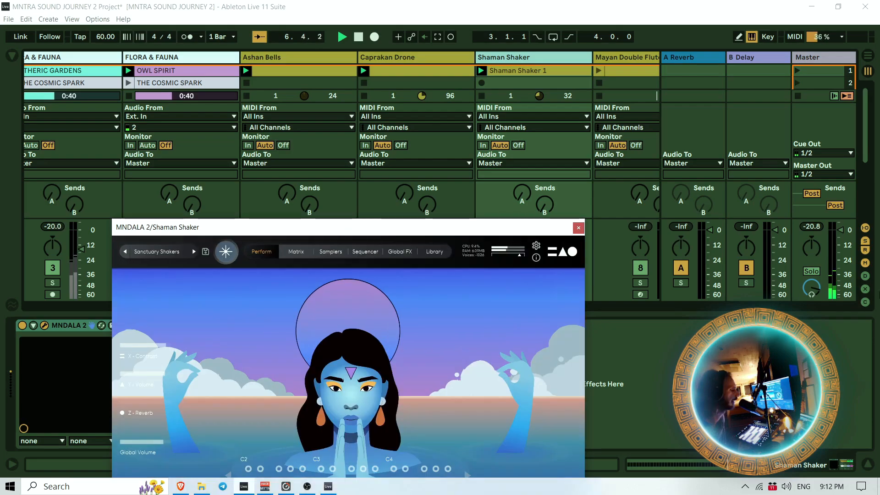
{"action": "mouse_move", "coordinate": [391, 230]}
{"action": "left_mouse_down"}
{"action": "mouse_move", "coordinate": [850, 255]}
{"action": "mouse_move", "coordinate": [612, 187]}
{"action": "mouse_move", "coordinate": [583, 153]}
{"action": "mouse_move", "coordinate": [592, 131]}
{"action": "mouse_move", "coordinate": [618, 126]}
{"action": "left_mouse_up"}
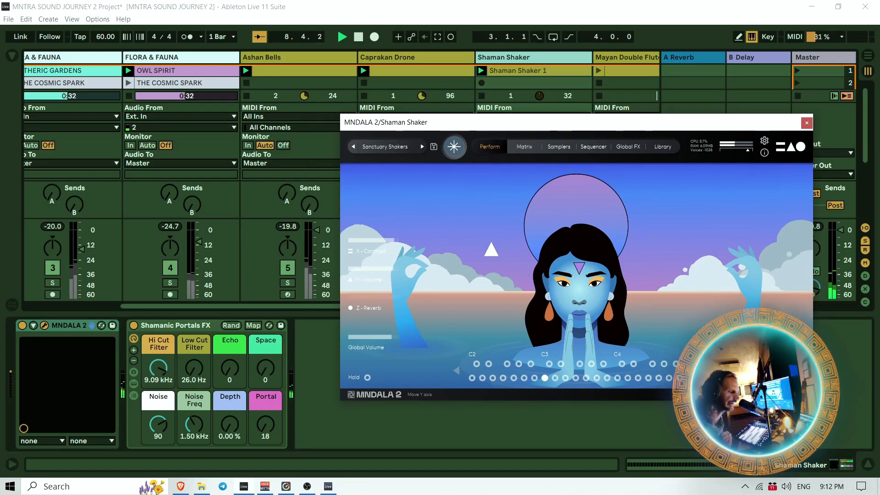
{"action": "left_click", "coordinate": [195, 329]}
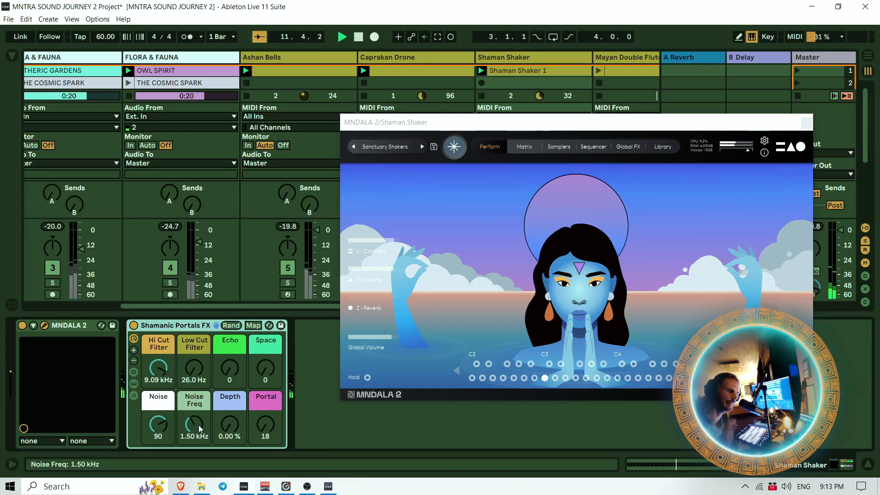
{"action": "left_click", "coordinate": [807, 123]}
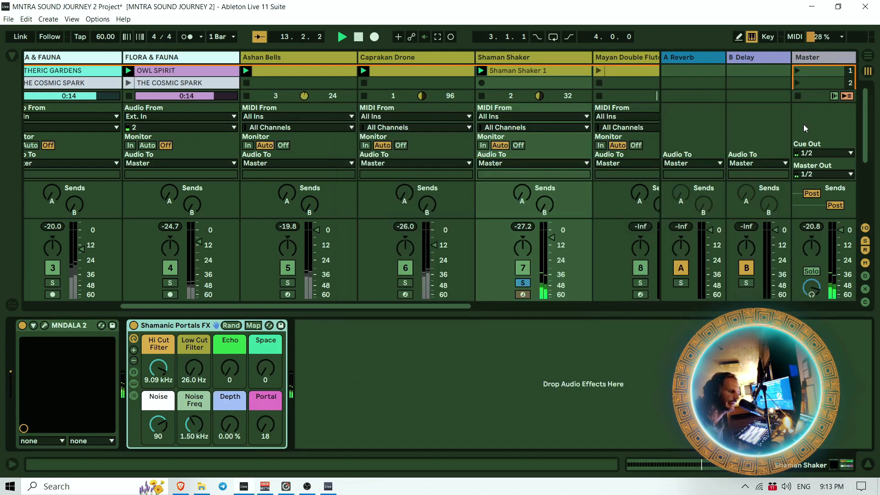
View the notes of the Shaman Shaker 1 clip, hide the clip details and unsolo the track
{"action": "double_click", "coordinate": [551, 69]}
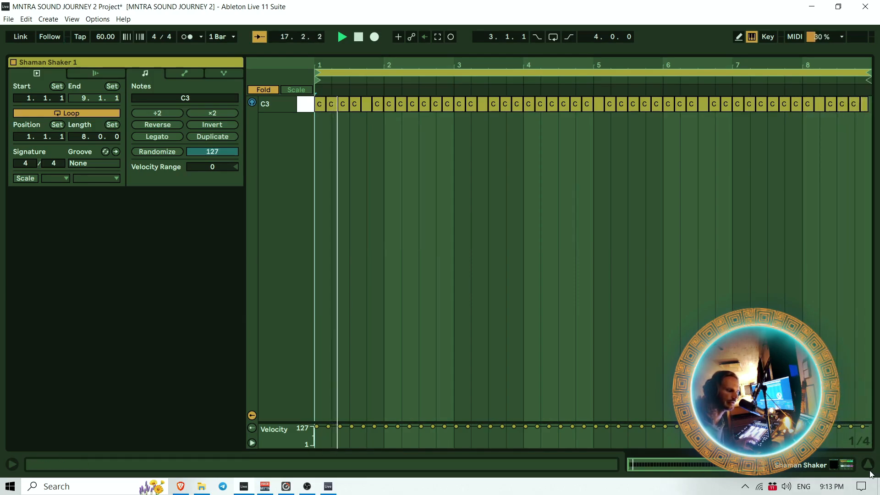
{"action": "key", "text": "Tab"}
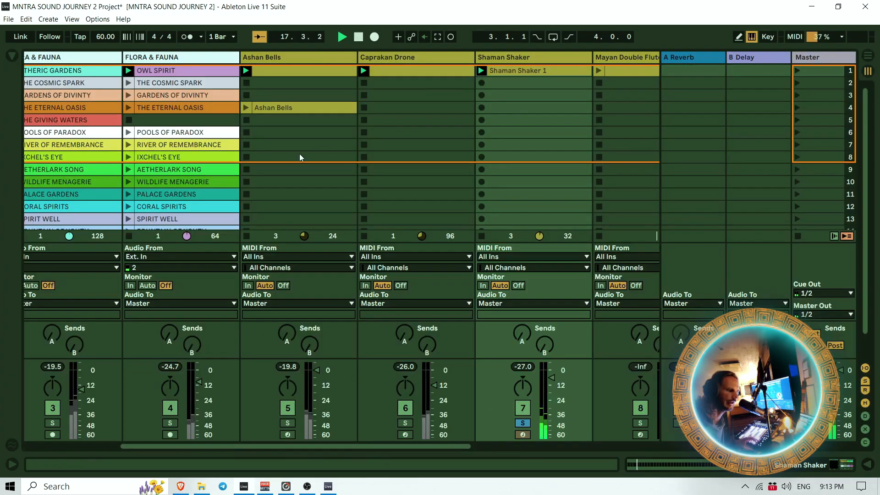
{"action": "left_click", "coordinate": [521, 423]}
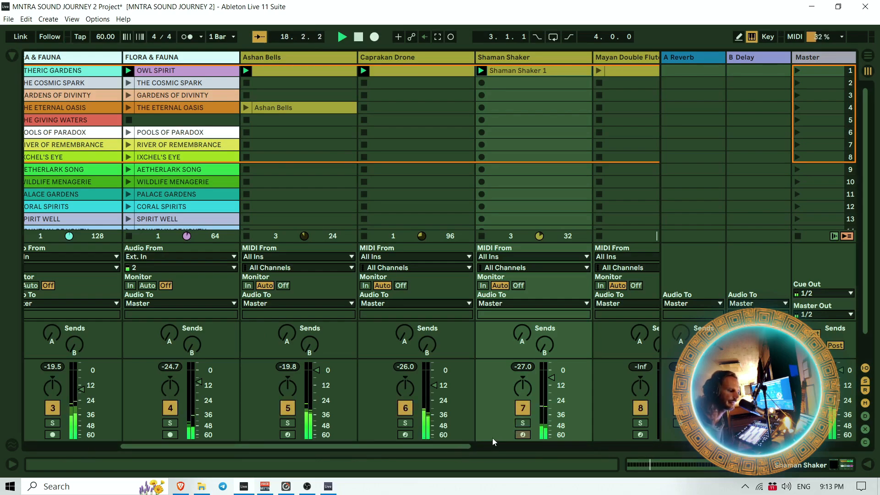
Launch the first Mayan Double Flute Flutter clip and solo its track
{"action": "left_click_drag", "start_coordinate": [459, 447], "coordinate": [534, 447]}
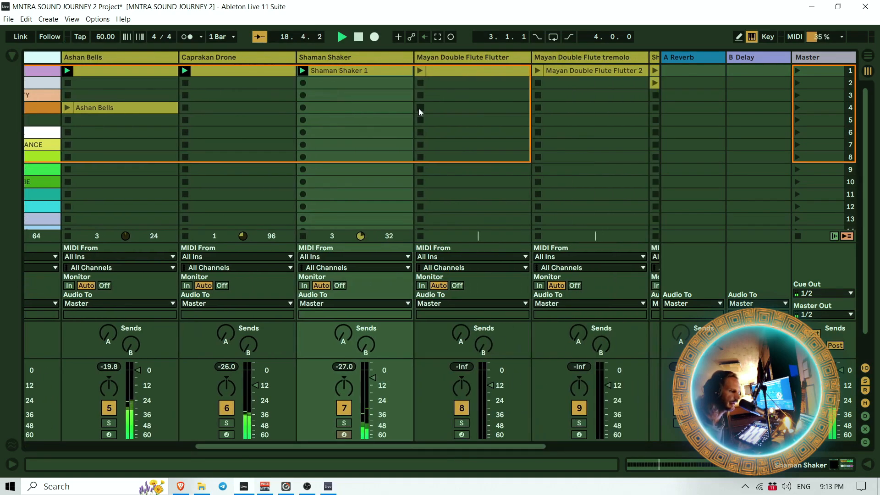
{"action": "left_click", "coordinate": [419, 72]}
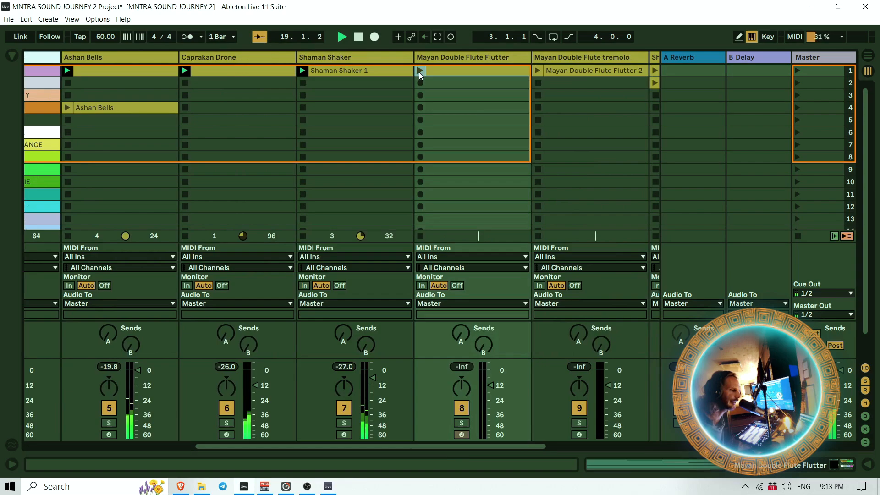
{"action": "left_click", "coordinate": [461, 424]}
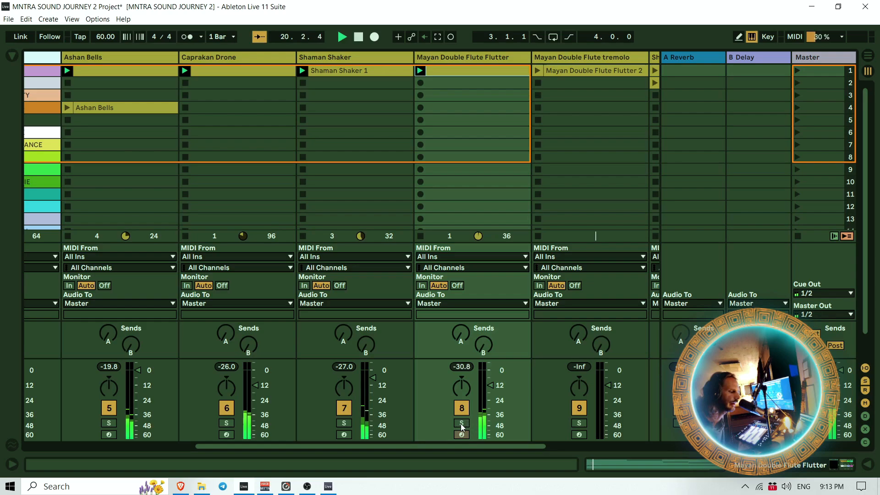
Examine the Mayan Double Flute Flutter's MNDALA 2 instrument in Perform view and the notes of its playing clip
{"action": "double_click", "coordinate": [466, 56]}
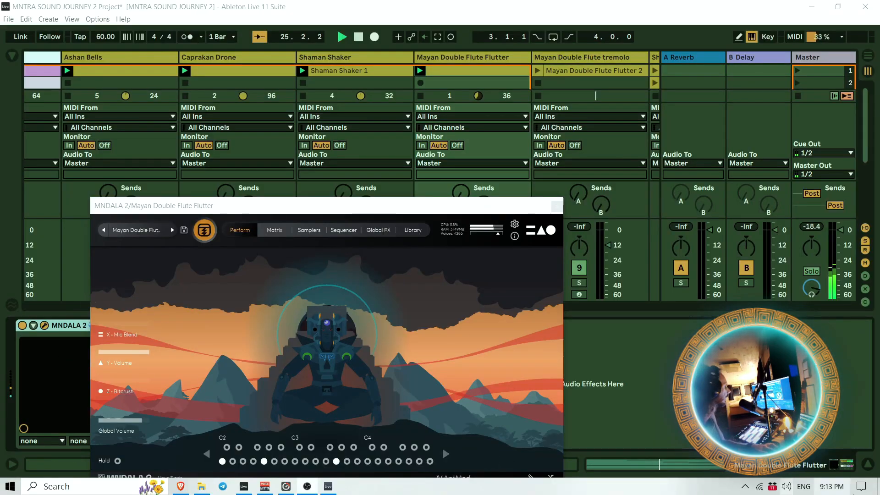
{"action": "left_click", "coordinate": [360, 223]}
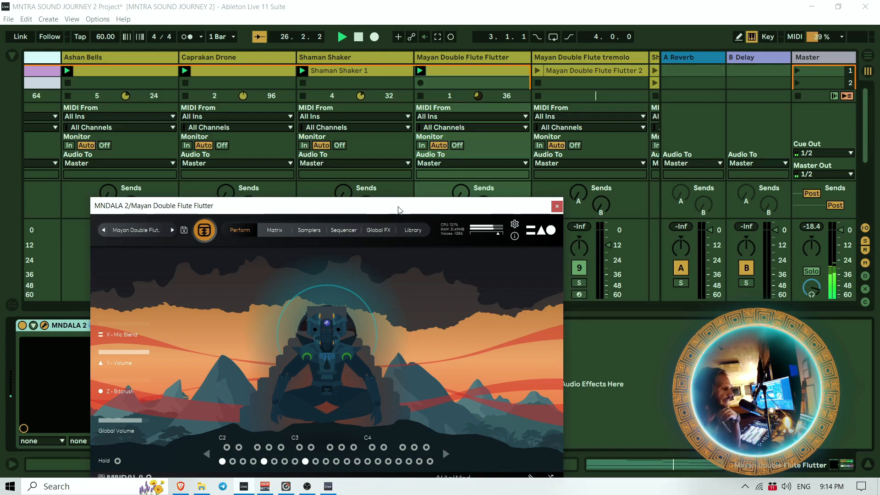
{"action": "left_click_drag", "start_coordinate": [398, 209], "coordinate": [532, 238]}
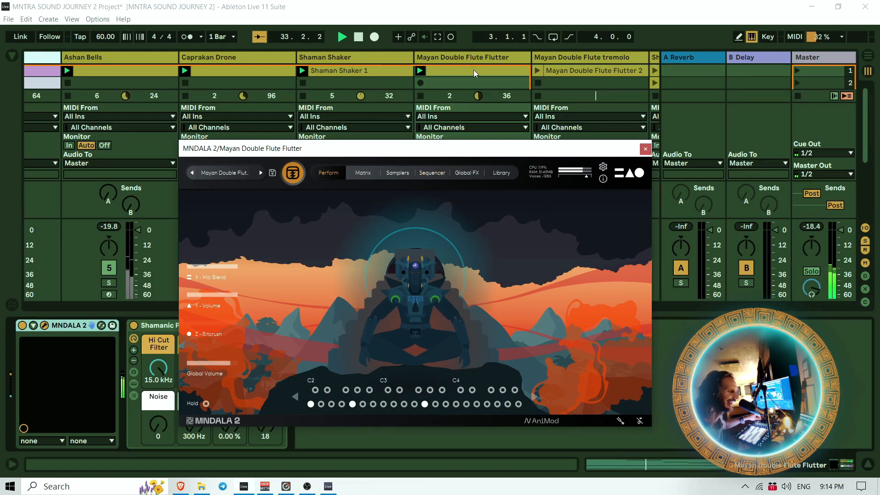
{"action": "left_click", "coordinate": [646, 149]}
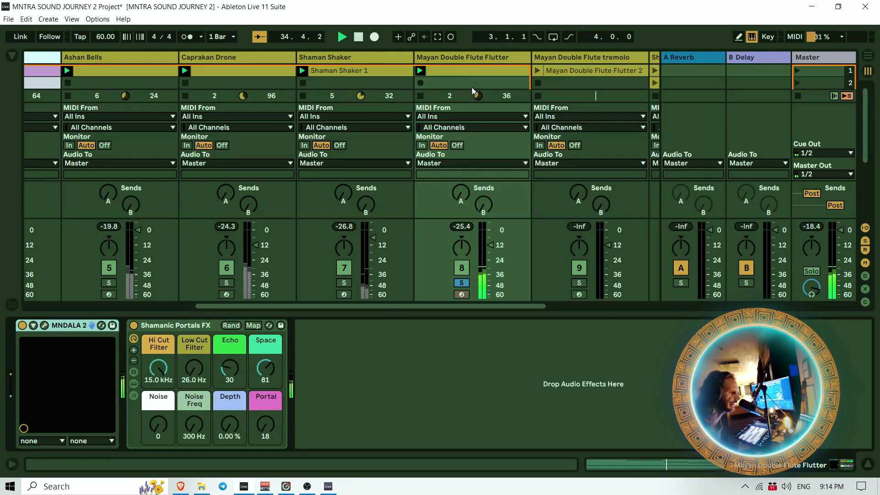
{"action": "double_click", "coordinate": [483, 72]}
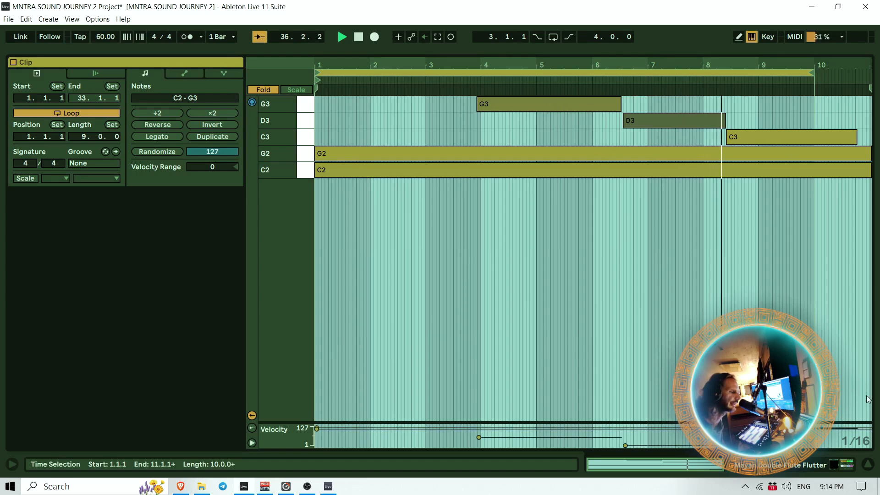
{"action": "left_click", "coordinate": [867, 465]}
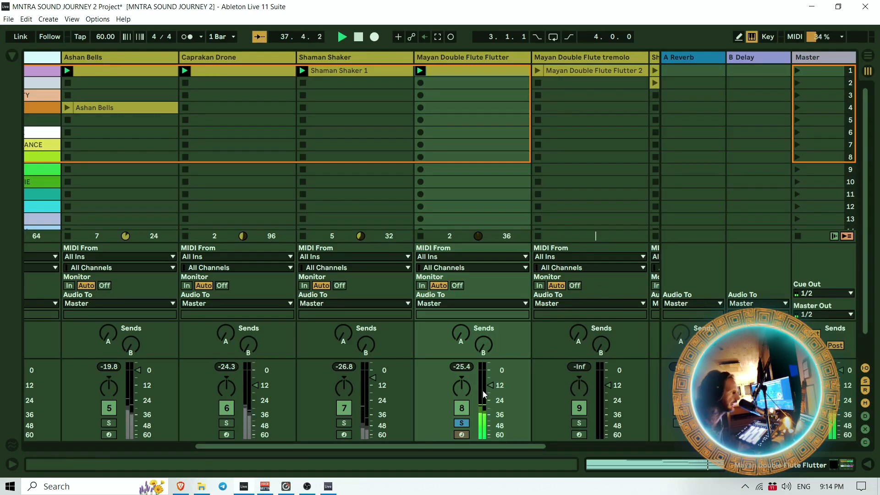
Set the Mayan Double Flute Flutter track's volume to -9.0 dB and unsolo it
{"action": "left_click_drag", "start_coordinate": [486, 387], "coordinate": [487, 381]}
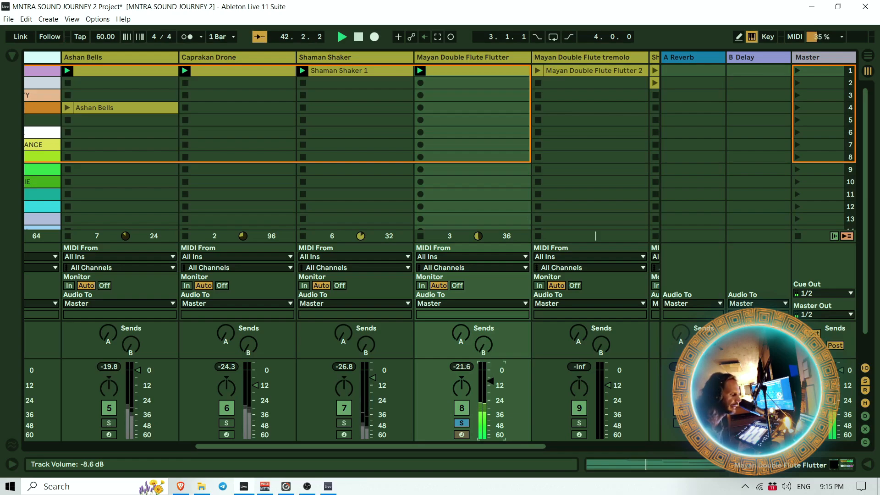
{"action": "mouse_move", "coordinate": [490, 381]}
{"action": "left_mouse_down"}
{"action": "mouse_move", "coordinate": [491, 437]}
{"action": "mouse_move", "coordinate": [489, 381]}
{"action": "left_mouse_up"}
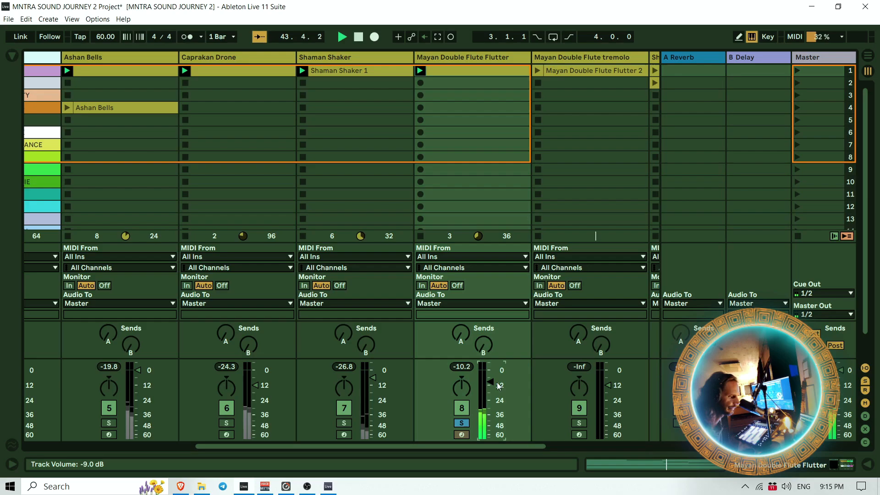
{"action": "left_click", "coordinate": [457, 423]}
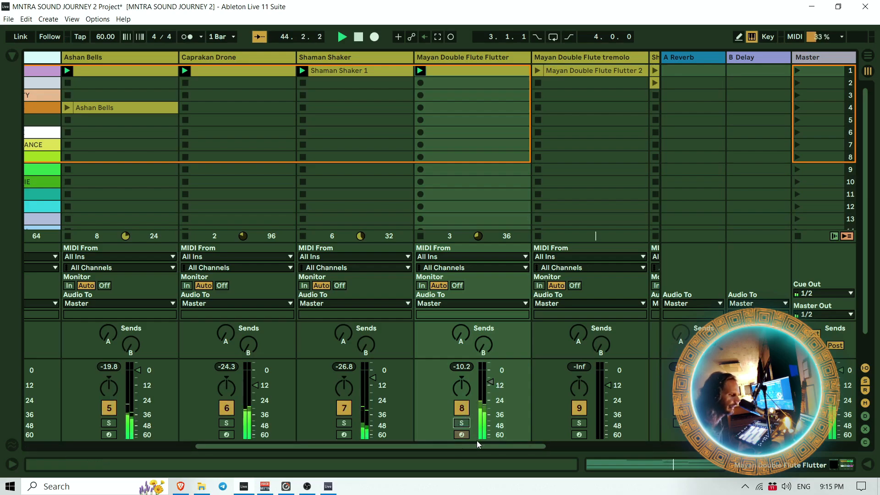
Launch the Mayan Double Flute Flutter 2 clip on the Mayan Double Flute tremolo track and solo that track
{"action": "left_click_drag", "start_coordinate": [477, 445], "coordinate": [543, 448]}
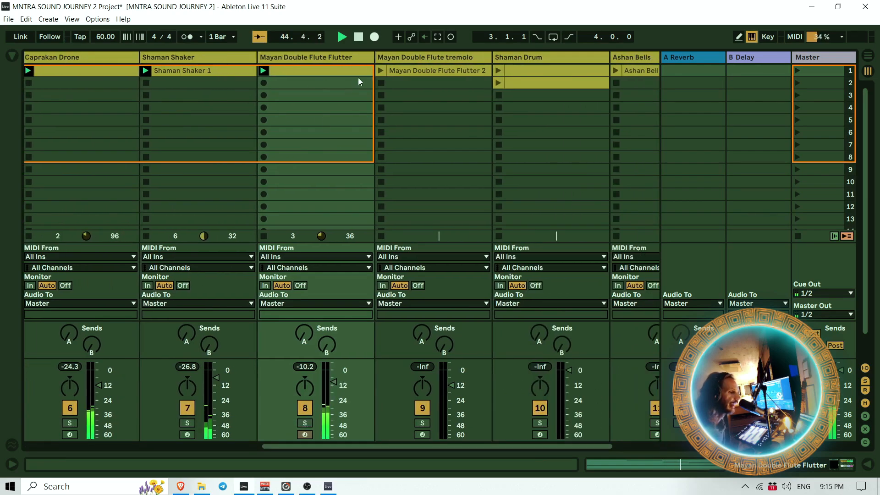
{"action": "left_click", "coordinate": [380, 71]}
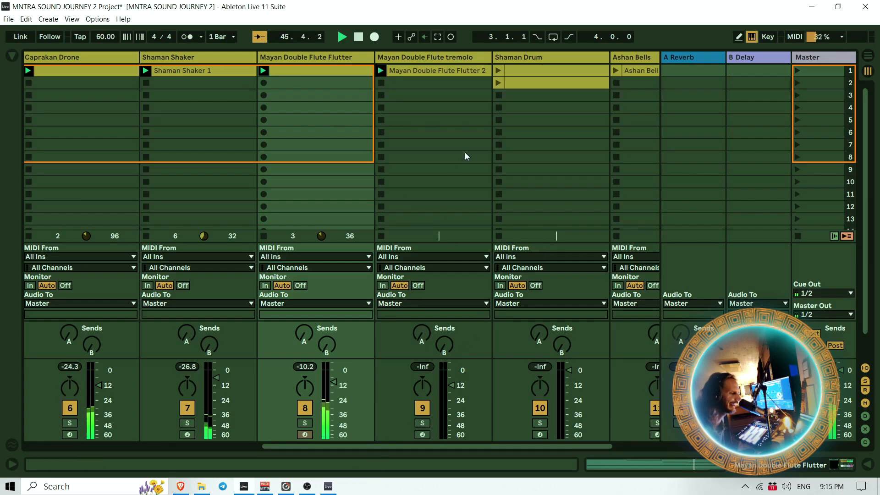
{"action": "double_click", "coordinate": [331, 57]}
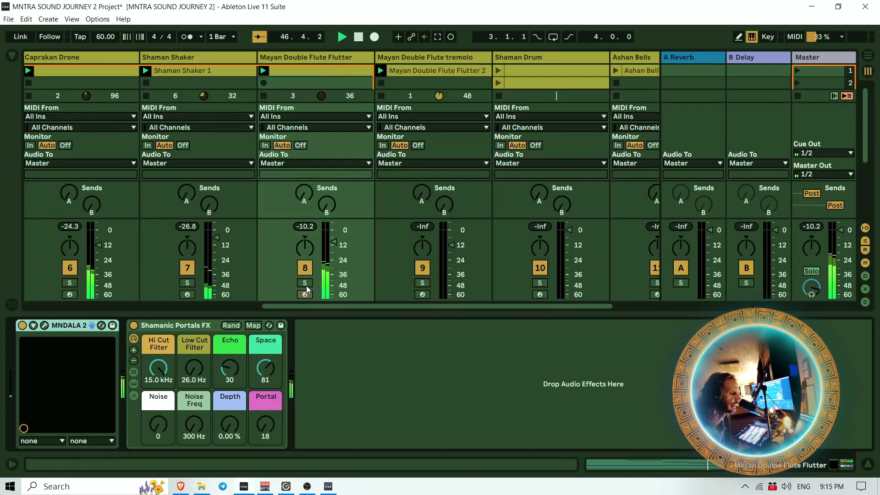
{"action": "left_click", "coordinate": [423, 283]}
Open the Mayan Double Flute tremolo's MNDALA 2 instrument, examine its preset browser and Matrix view, and close the window
{"action": "left_click", "coordinate": [432, 56]}
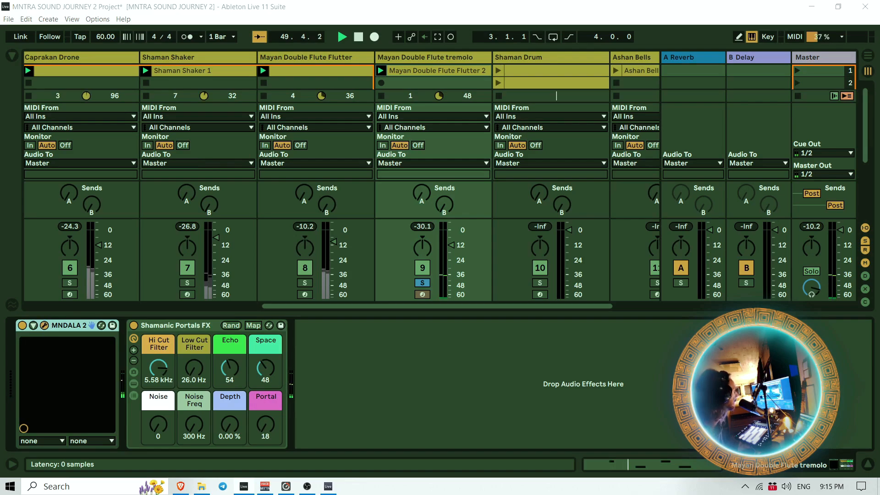
{"action": "left_click_drag", "start_coordinate": [0, 121], "coordinate": [582, 373]}
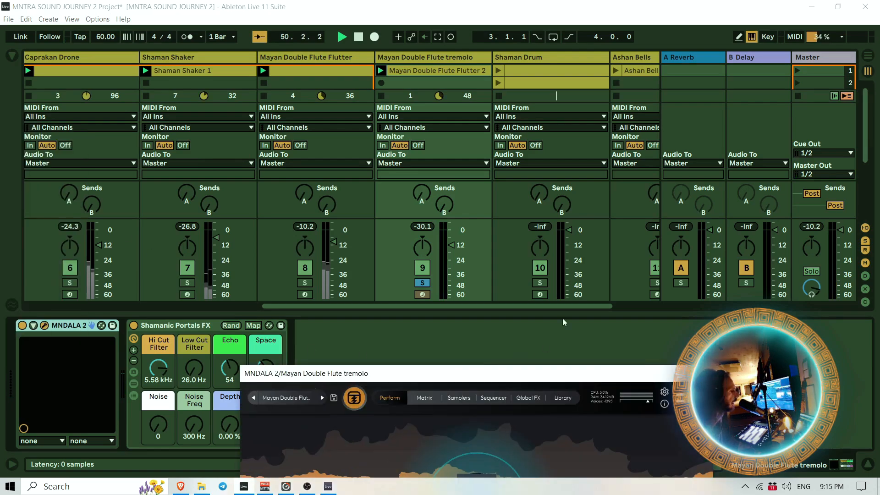
{"action": "left_click_drag", "start_coordinate": [443, 373], "coordinate": [406, 146]}
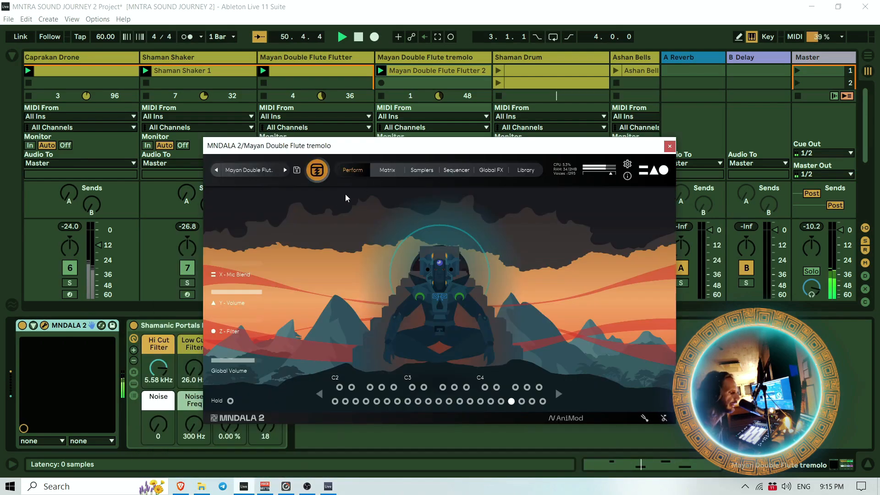
{"action": "left_click", "coordinate": [247, 170]}
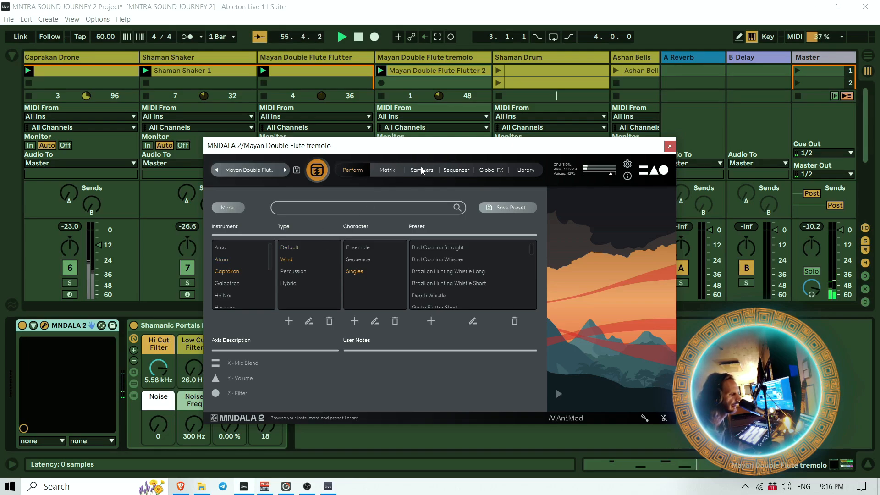
{"action": "left_click", "coordinate": [394, 171]}
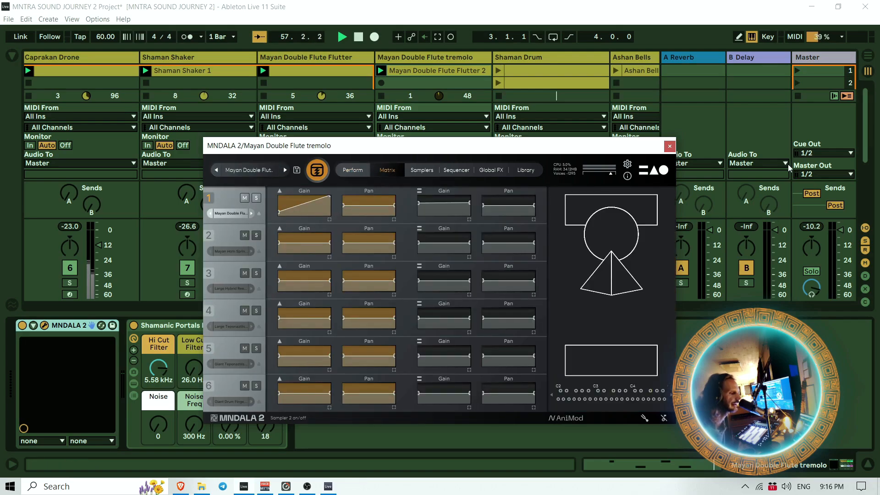
{"action": "left_click", "coordinate": [670, 147]}
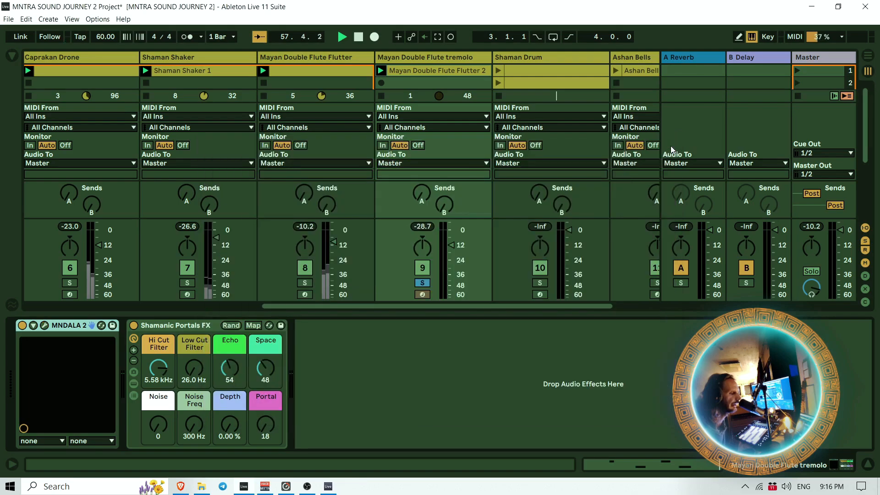
Unsolo the Mayan Double Flute tremolo track and view the notes of its Mayan Double Flute Flutter 2 clip
{"action": "left_click", "coordinate": [424, 284]}
{"action": "double_click", "coordinate": [411, 70]}
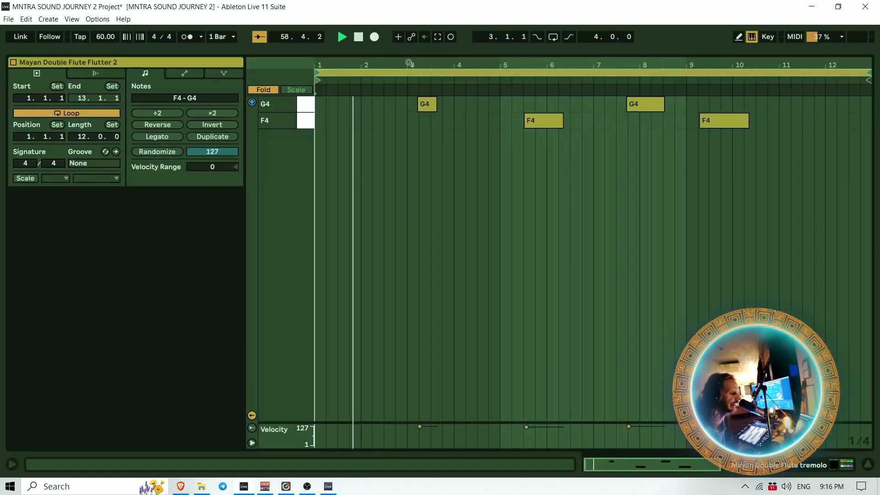
{"action": "left_click", "coordinate": [844, 466]}
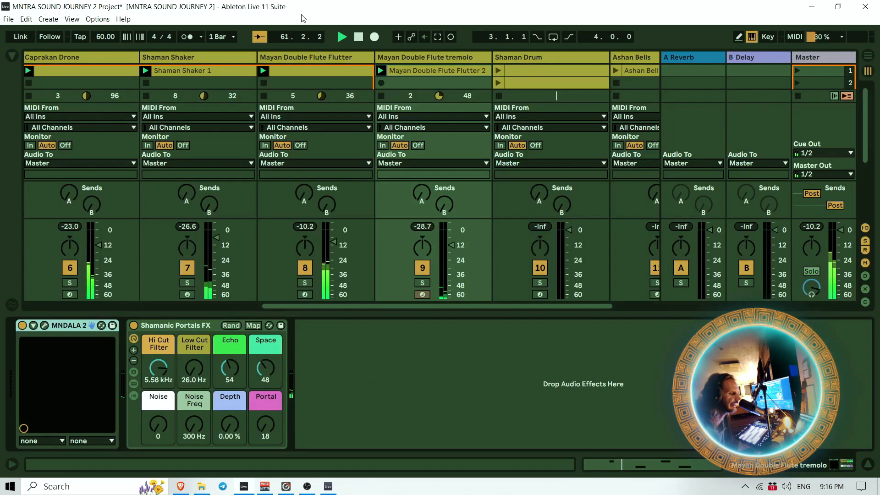
Stop playback and view the device chains of the Mayan Double Flute Flutter, Shaman Shaker, Mayan Double Flute tremolo and Shaman Drum tracks
{"action": "left_click", "coordinate": [358, 37]}
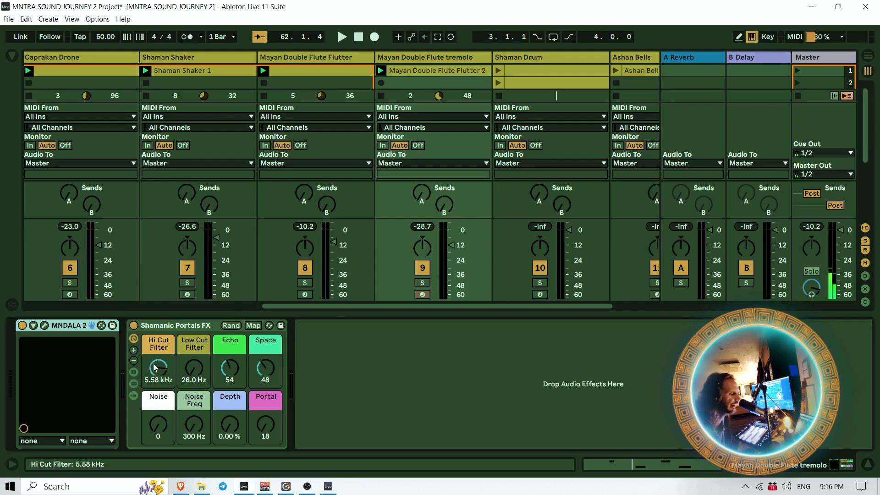
{"action": "left_click", "coordinate": [328, 58]}
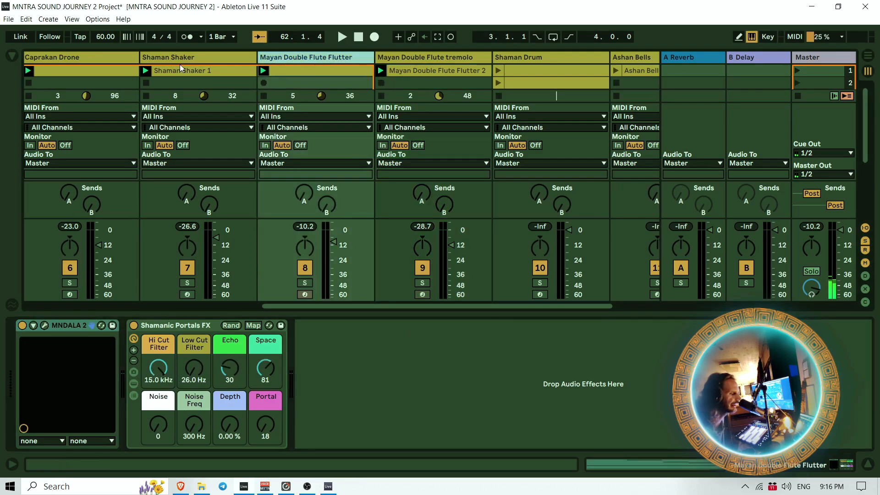
{"action": "left_click", "coordinate": [197, 65]}
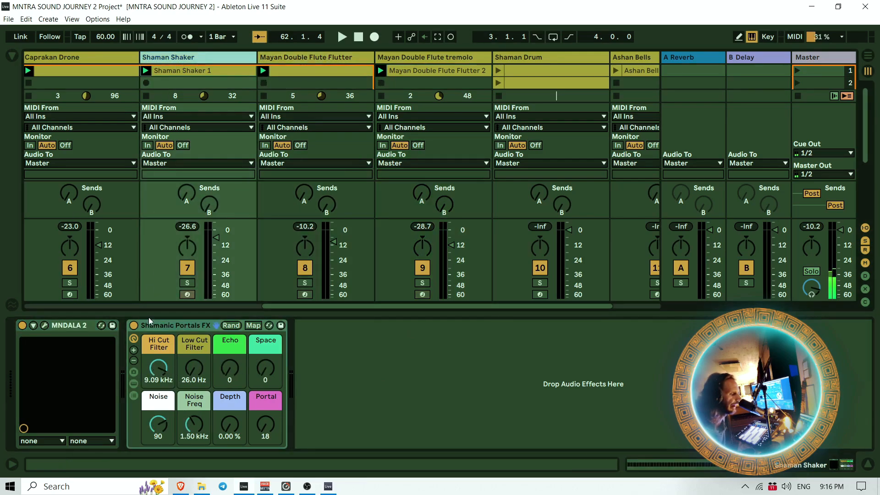
{"action": "left_click", "coordinate": [459, 56]}
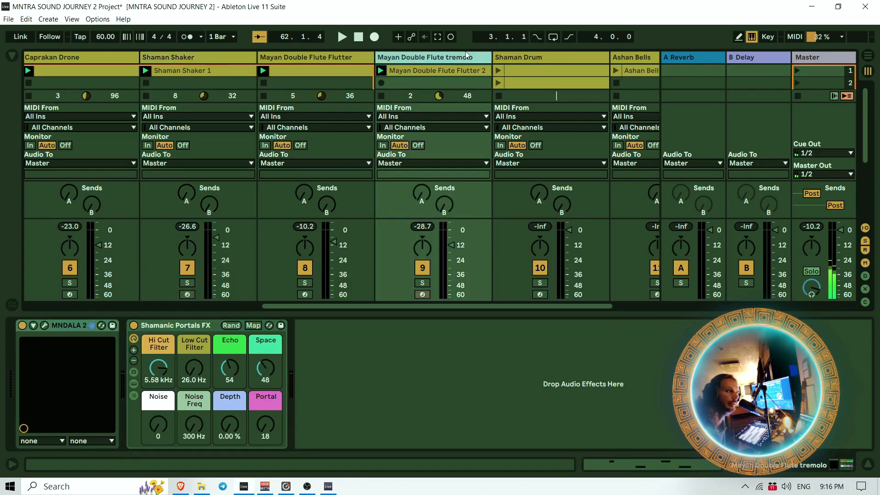
{"action": "left_click", "coordinate": [515, 57]}
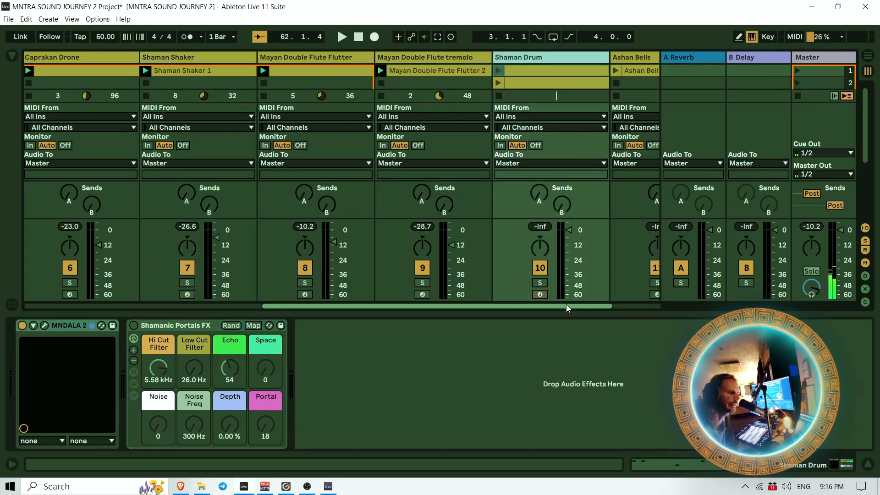
Restart playback and launch the first clip on the Shaman Drum track
{"action": "left_click_drag", "start_coordinate": [566, 305], "coordinate": [698, 306]}
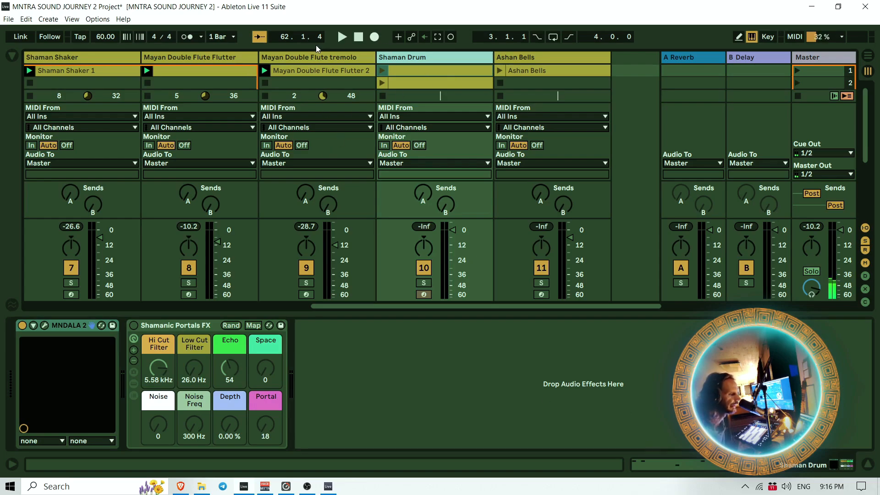
{"action": "left_click", "coordinate": [342, 36]}
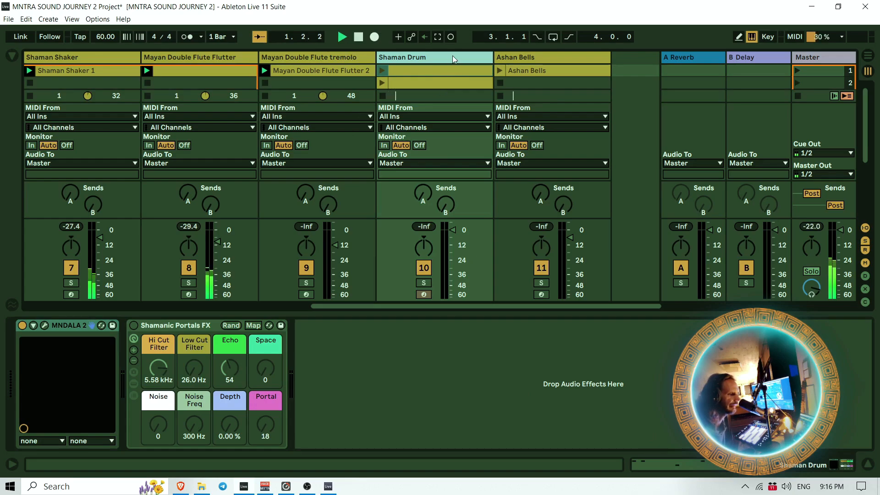
{"action": "left_click", "coordinate": [381, 71]}
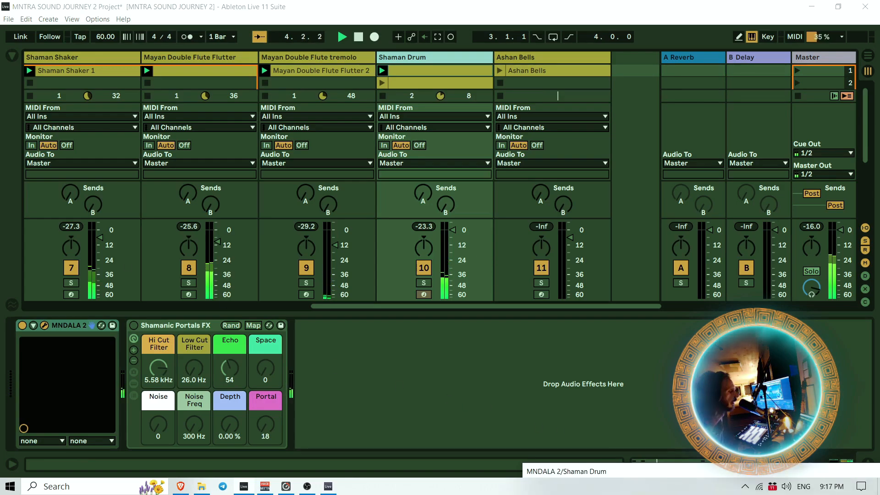
Open the Shaman Drum track's MNDALA 2 instrument, examine the Atma percussion presets in its browser, and close the window
{"action": "left_click_drag", "start_coordinate": [301, 188], "coordinate": [377, 125]}
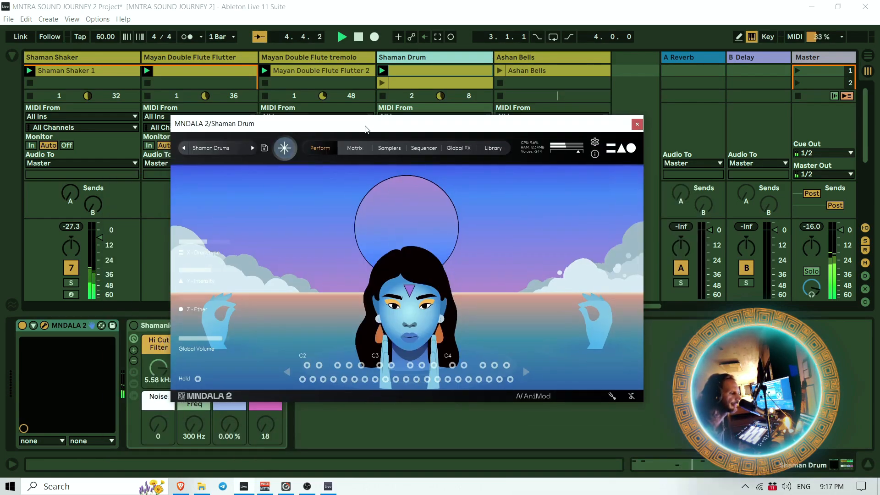
{"action": "left_click", "coordinate": [230, 150]}
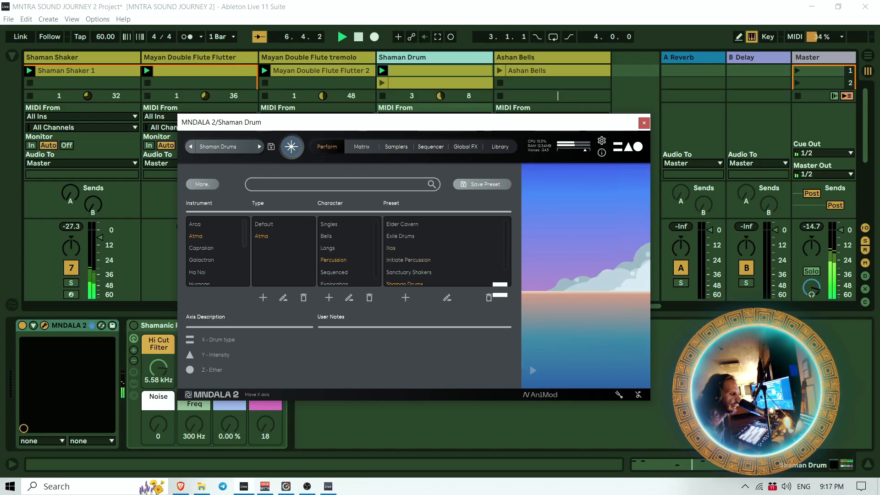
{"action": "left_click", "coordinate": [417, 285]}
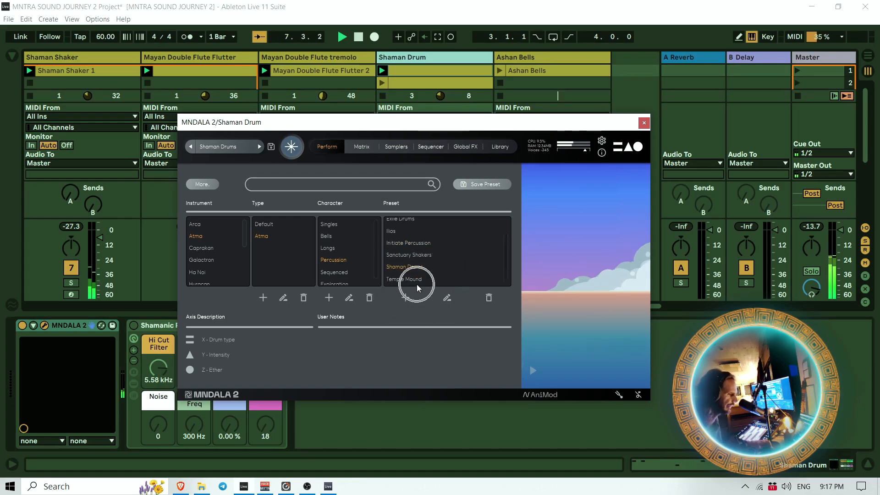
{"action": "left_click", "coordinate": [644, 122]}
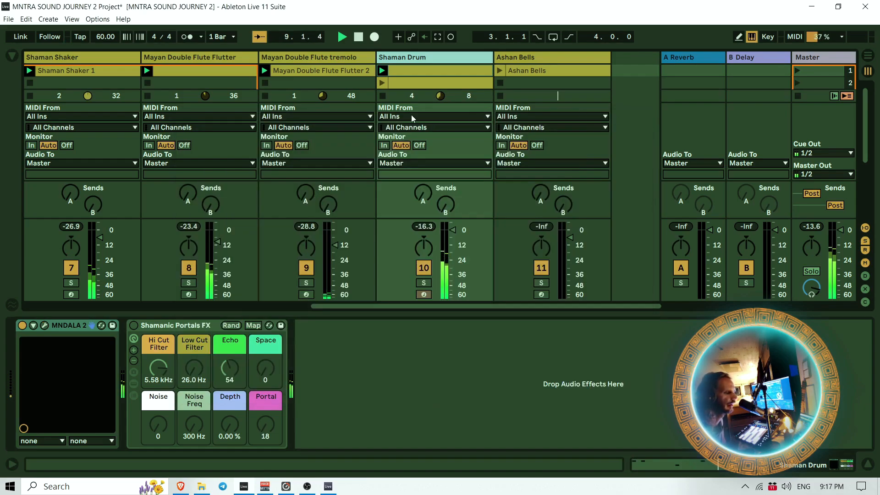
View the notes of the first Shaman Drum clip, return to the device chain, and briefly solo the track to listen to it
{"action": "double_click", "coordinate": [437, 70]}
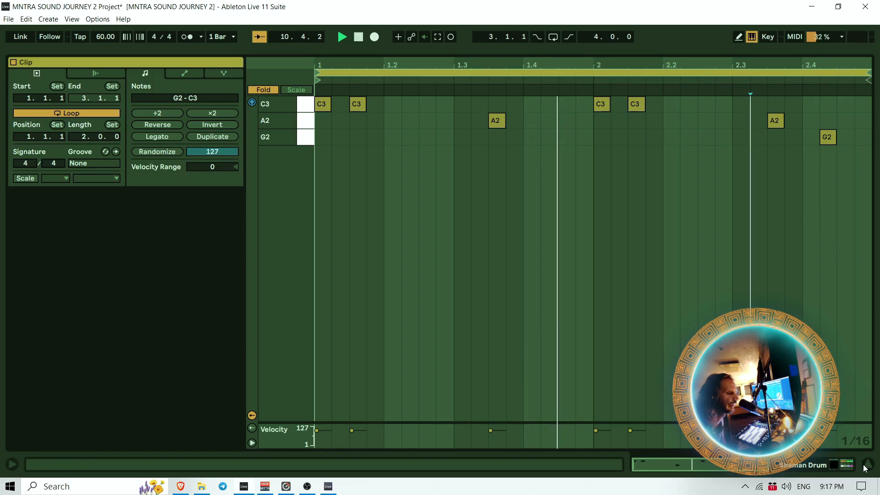
{"action": "left_click", "coordinate": [848, 469]}
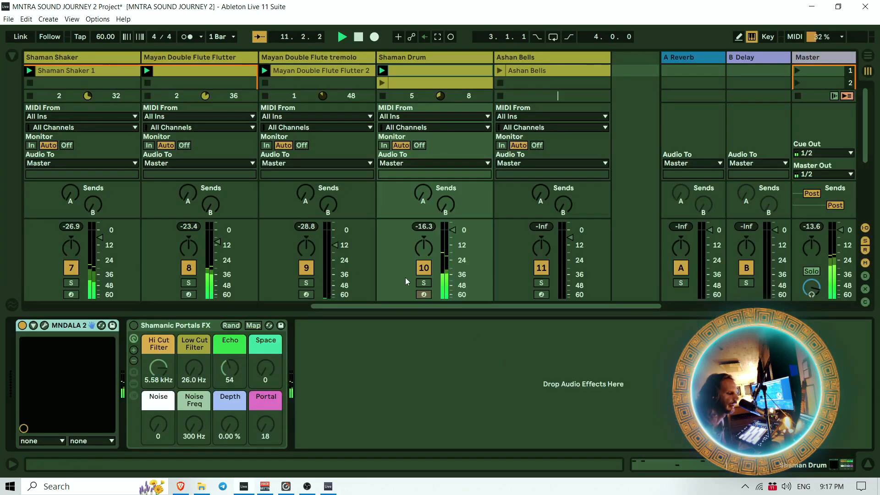
{"action": "left_click", "coordinate": [424, 284]}
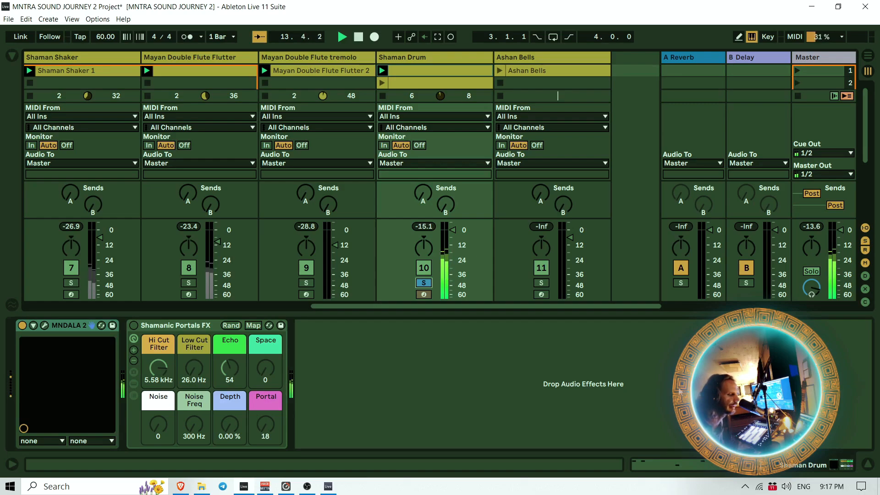
{"action": "left_click", "coordinate": [430, 283]}
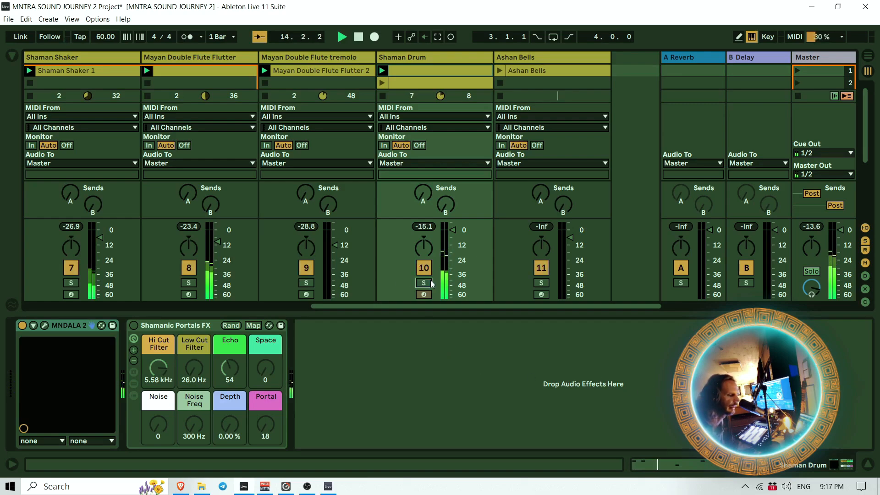
Launch the Ashan Bells clip on the last Ashan Bells track and solo that track
{"action": "left_click", "coordinate": [497, 70]}
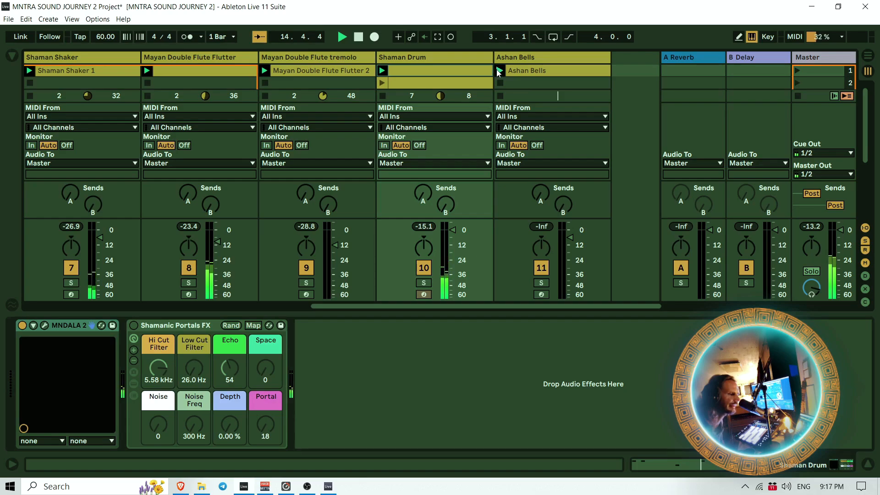
{"action": "left_click", "coordinate": [551, 56]}
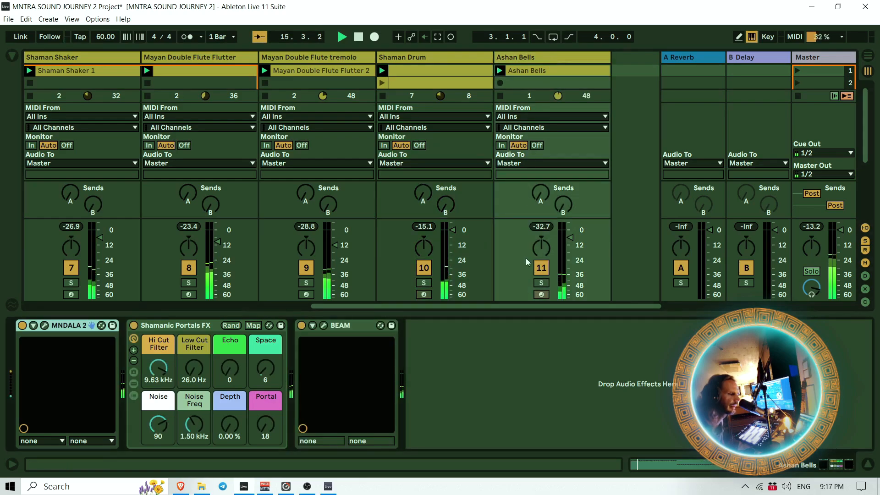
{"action": "left_click", "coordinate": [544, 284]}
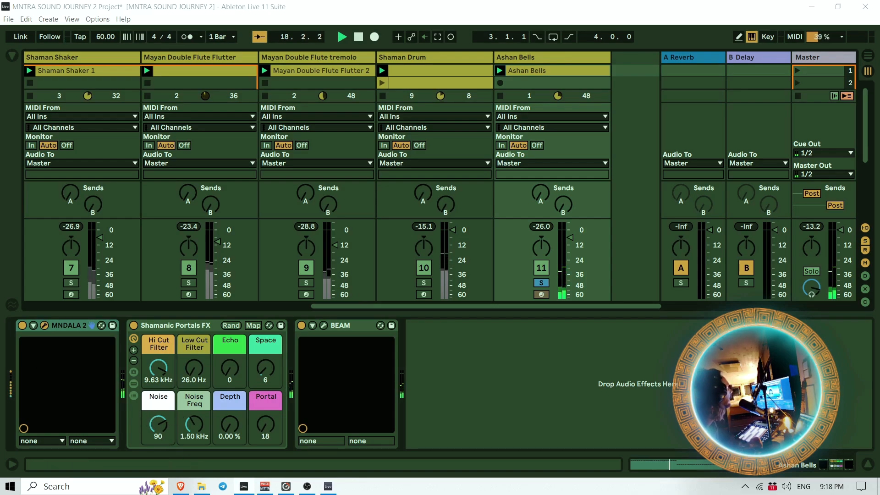
Examine the MNDALA 2 instrument and the BEAM effect on the soloed Ashan Bells track, closing each plug-in window
{"action": "left_click_drag", "start_coordinate": [871, 413], "coordinate": [552, 125]}
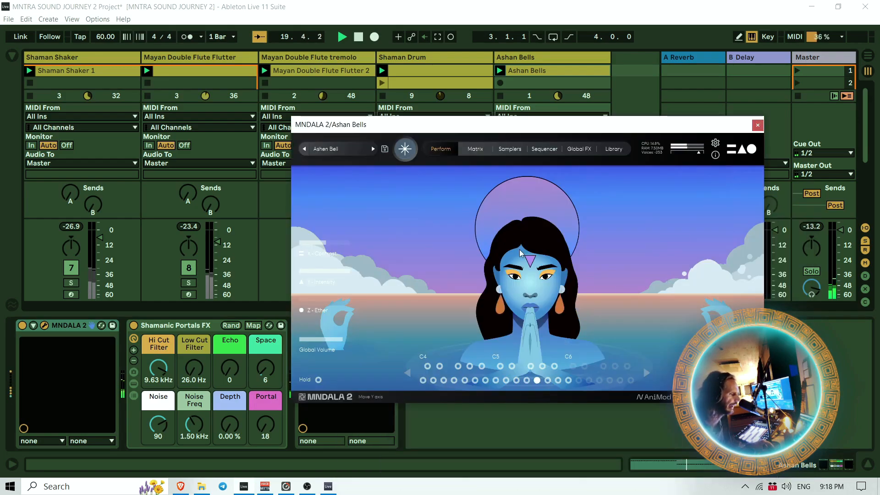
{"action": "left_click", "coordinate": [758, 126]}
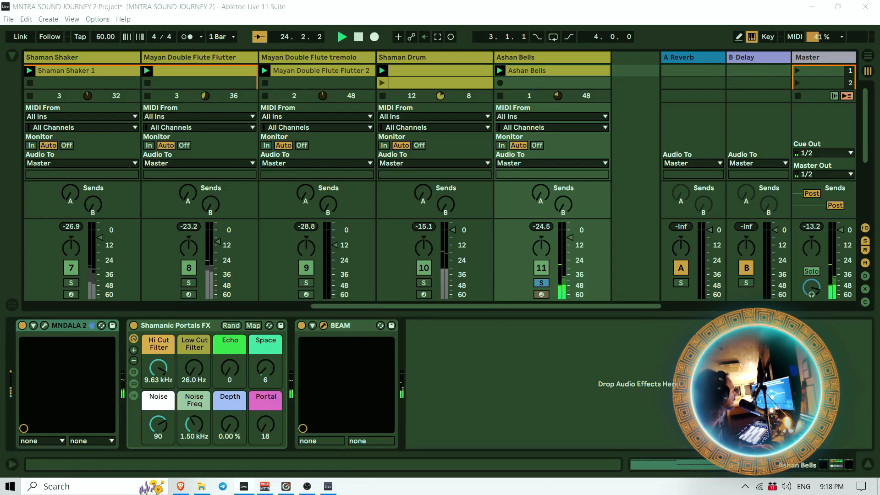
{"action": "left_click_drag", "start_coordinate": [278, 376], "coordinate": [715, 50]}
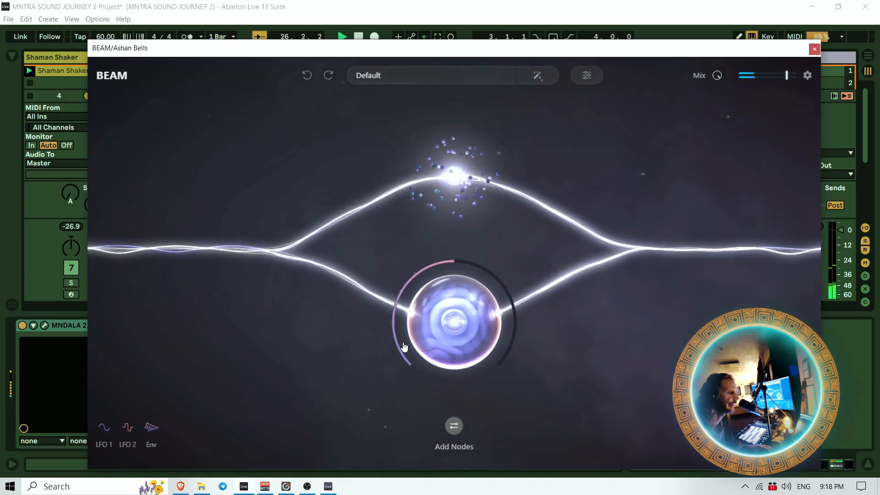
{"action": "left_click", "coordinate": [814, 49]}
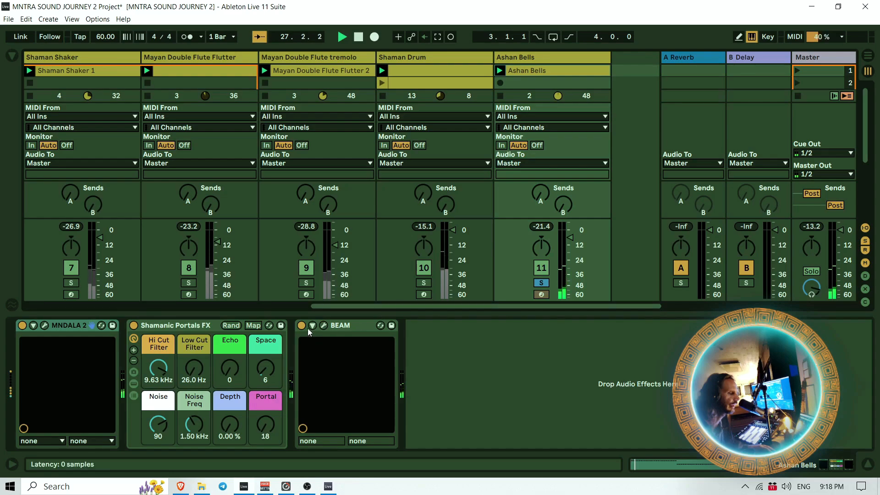
{"action": "left_click", "coordinate": [301, 328]}
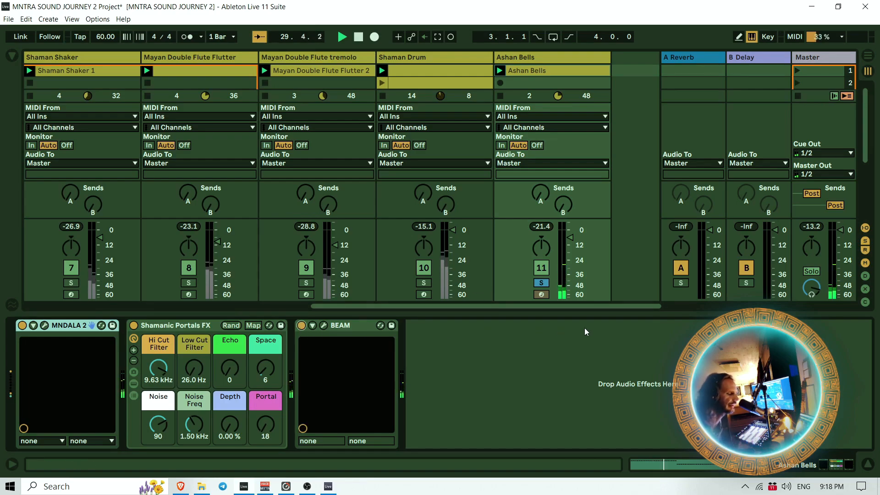
Unsolo the Ashan Bells track and stop playback of the session
{"action": "left_click", "coordinate": [546, 285]}
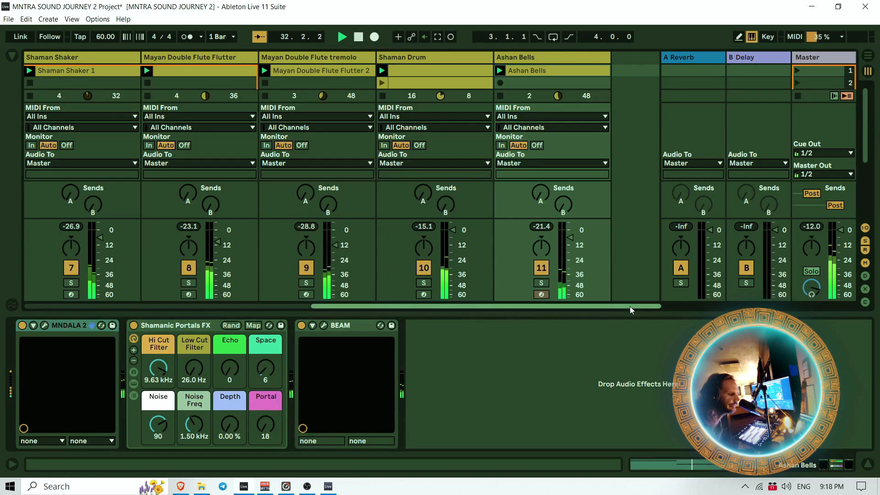
{"action": "left_click_drag", "start_coordinate": [635, 301], "coordinate": [131, 308]}
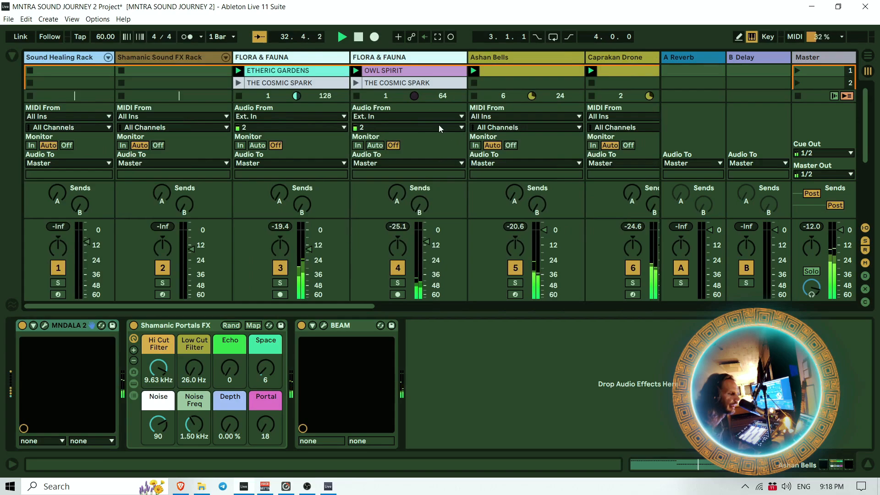
{"action": "left_click", "coordinate": [359, 37]}
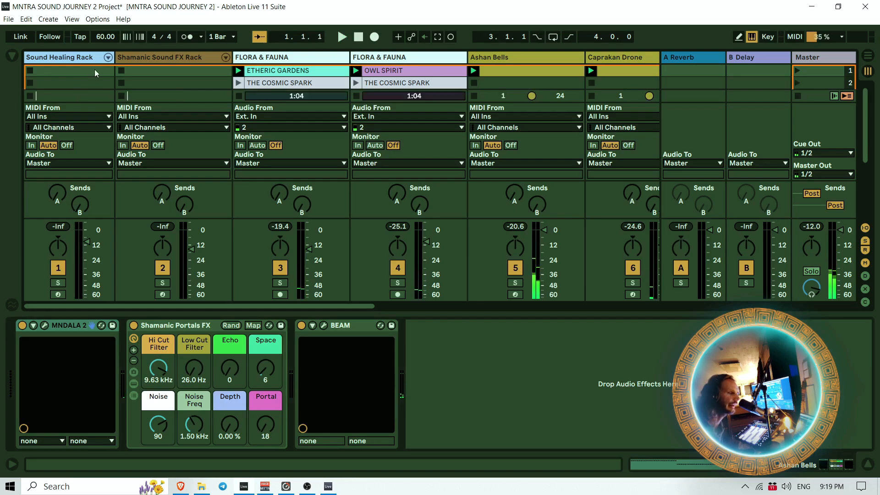
Show the devices of the Shamanic Sound FX Rack track and audition the Layered Atmo 2 pad in its Drum Rack
{"action": "left_click", "coordinate": [156, 54]}
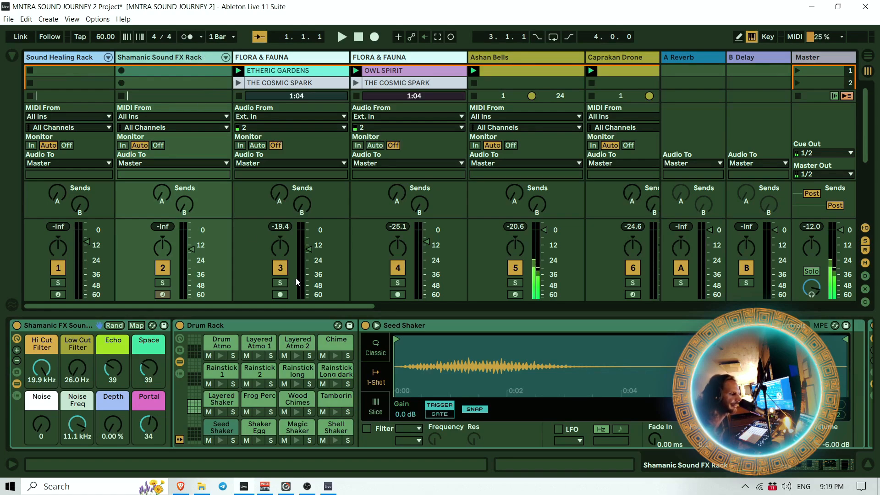
{"action": "left_click", "coordinate": [299, 356]}
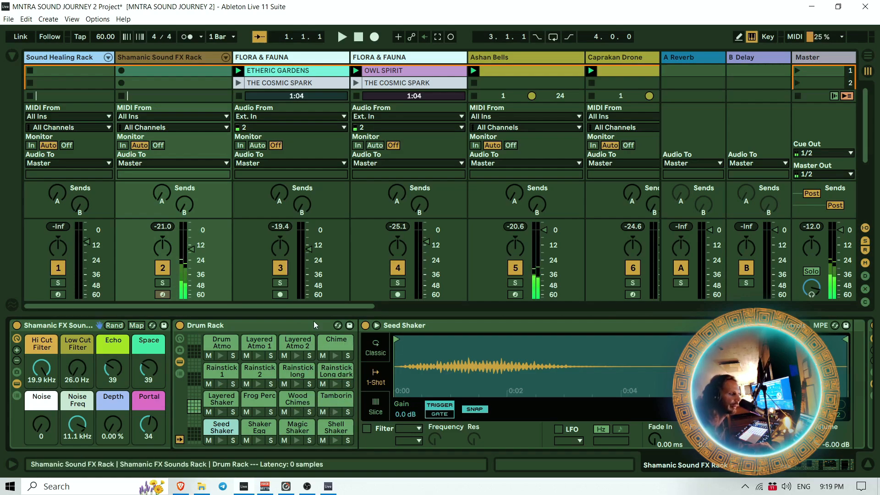
{"action": "left_click", "coordinate": [183, 56]}
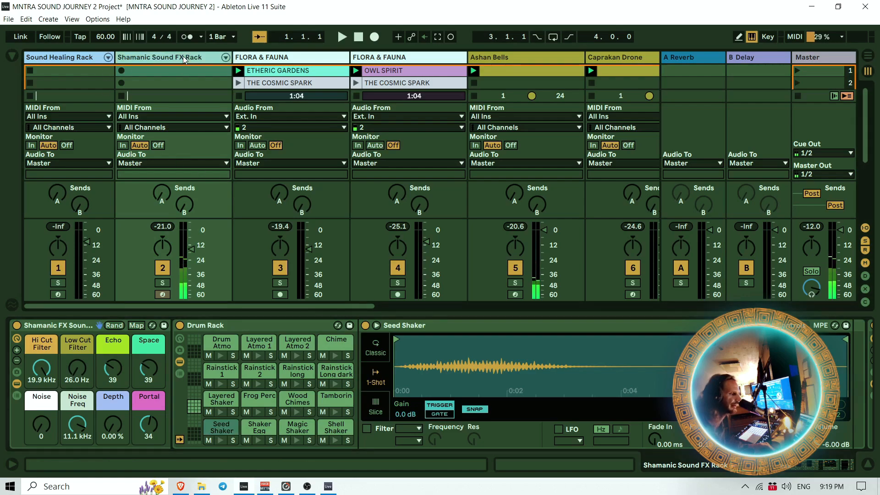
Select the Sound Healing Rack track and audition its Tib. Bowl Soft, Tib. Bowl Hard and TB hard sustain pads
{"action": "left_click", "coordinate": [80, 57]}
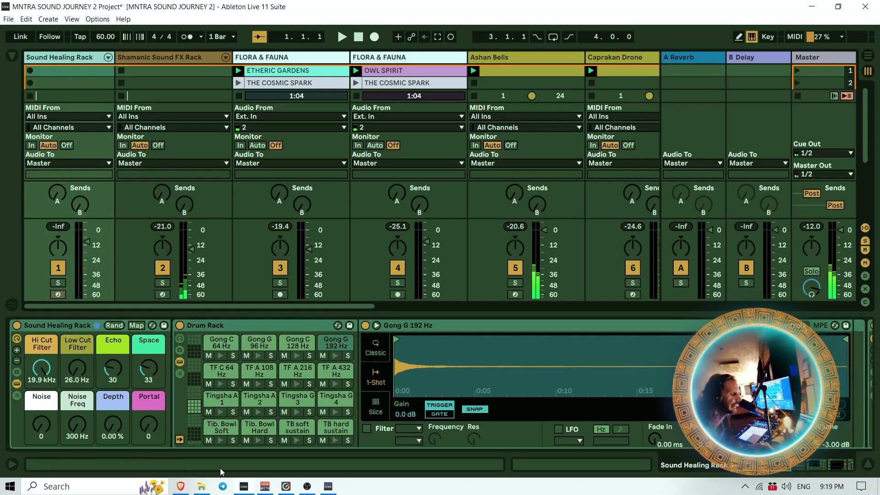
{"action": "left_click", "coordinate": [217, 441]}
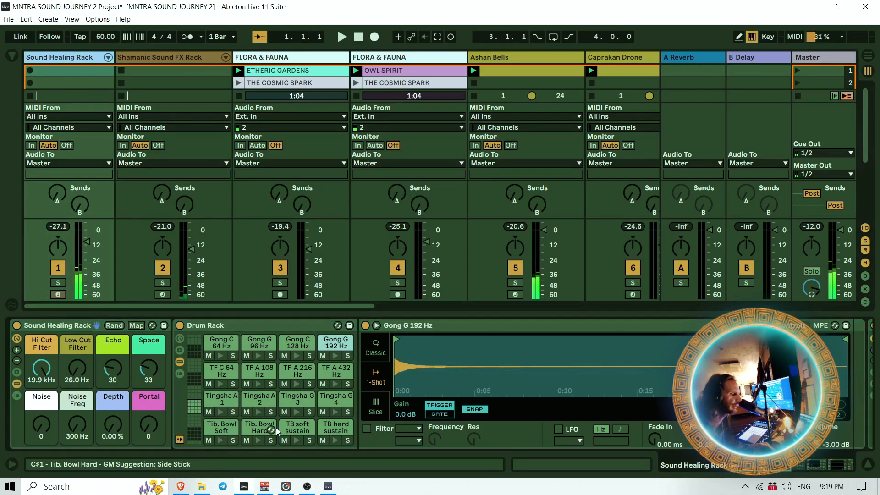
{"action": "left_click", "coordinate": [257, 441]}
{"action": "left_click", "coordinate": [333, 440]}
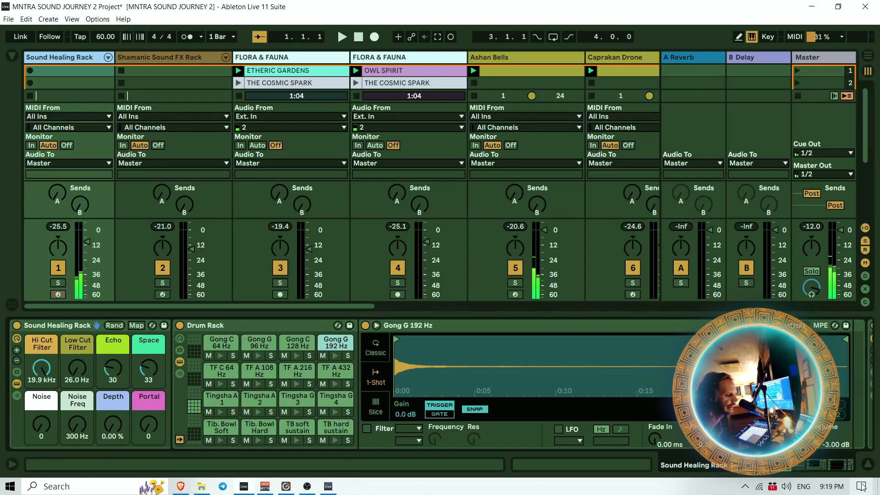
Hide the device view to enlarge the clip grid and start recording the session
{"action": "left_click", "coordinate": [869, 467]}
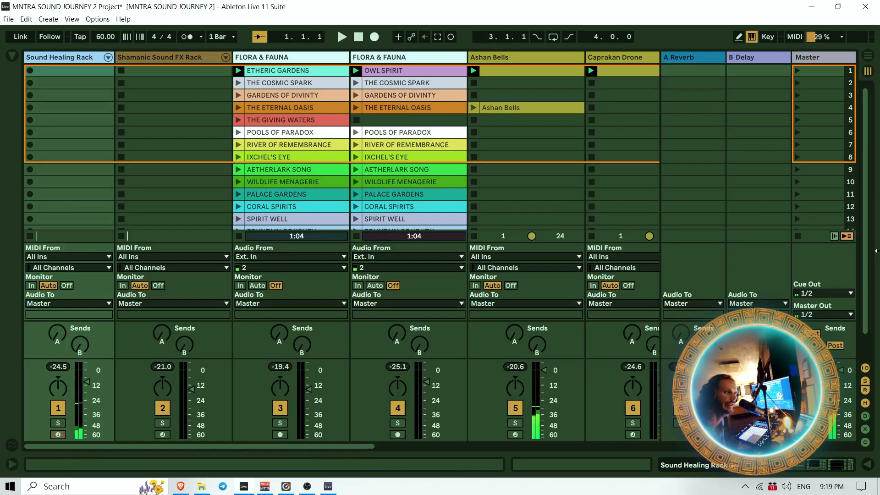
{"action": "left_click", "coordinate": [374, 37]}
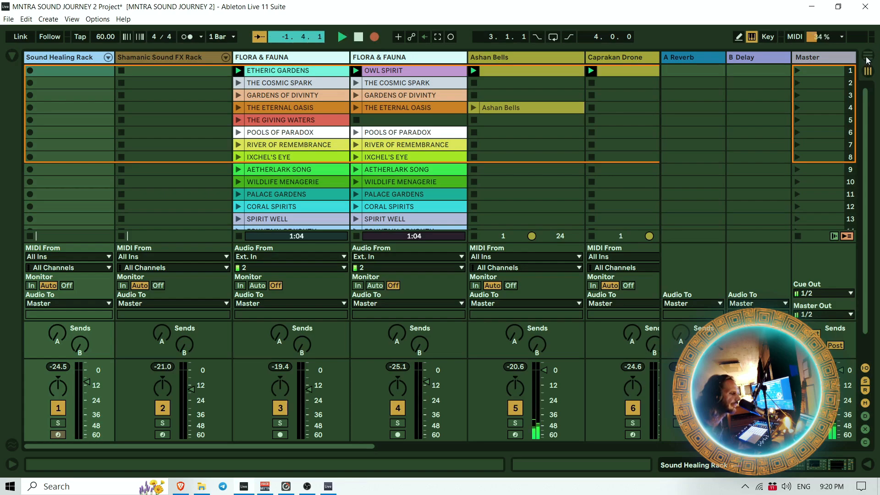
Switch to the Arrangement View and stretch the loop brace to span 24 bars, from bar 1 to bar 25
{"action": "left_click", "coordinate": [868, 56]}
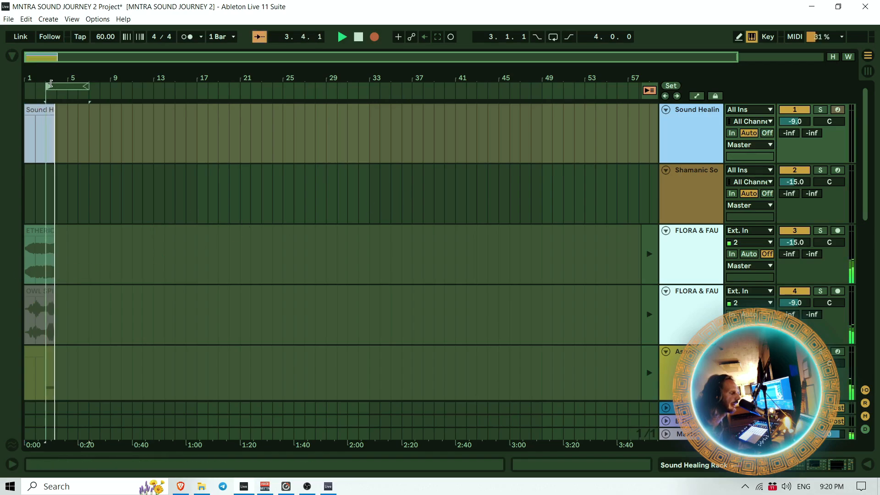
{"action": "left_click_drag", "start_coordinate": [46, 86], "coordinate": [4, 95]}
{"action": "left_click_drag", "start_coordinate": [88, 86], "coordinate": [284, 93]}
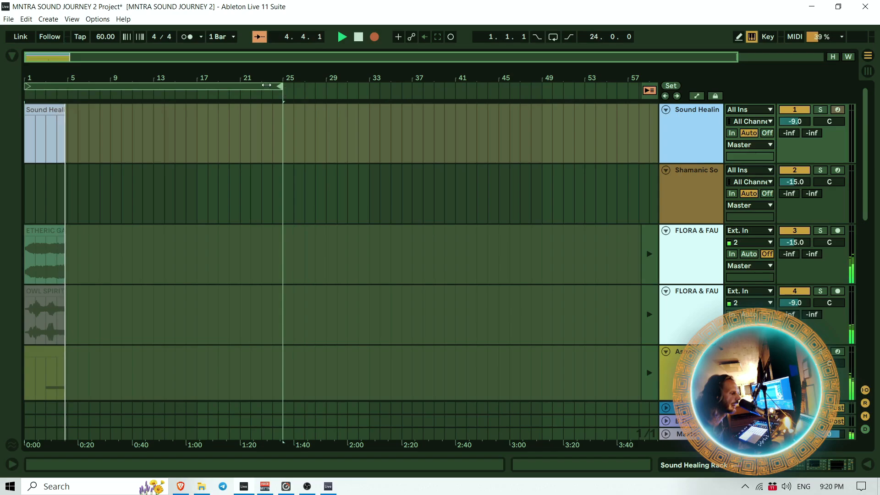
{"action": "left_click_drag", "start_coordinate": [220, 72], "coordinate": [219, 53]}
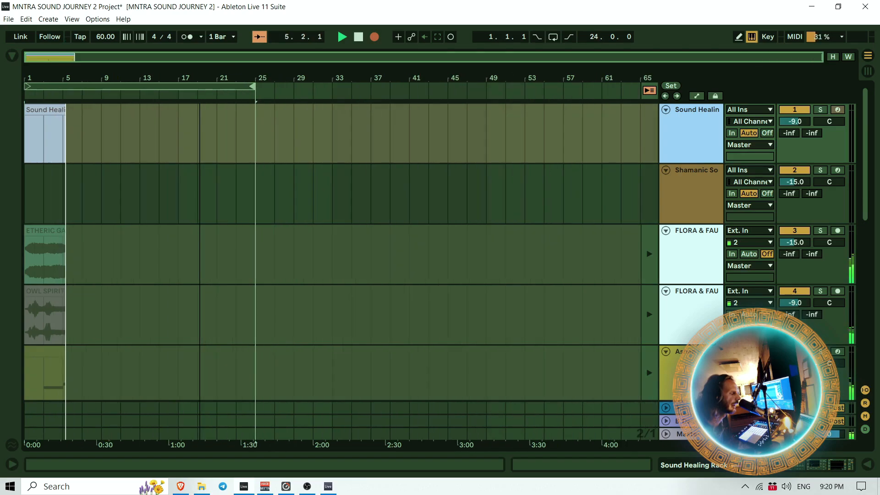
Look through all tracks in the arrangement while they record, from the Sound Healing Rack down to the last Ashan Bells track
{"action": "scroll", "coordinate": [148, 270], "scroll_direction": "down", "scroll_amount": 10}
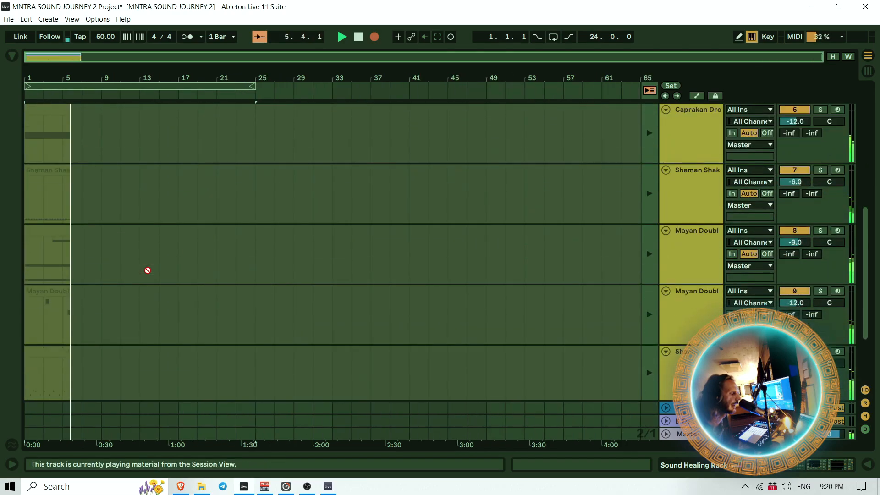
{"action": "scroll", "coordinate": [147, 270], "scroll_direction": "down", "scroll_amount": 1}
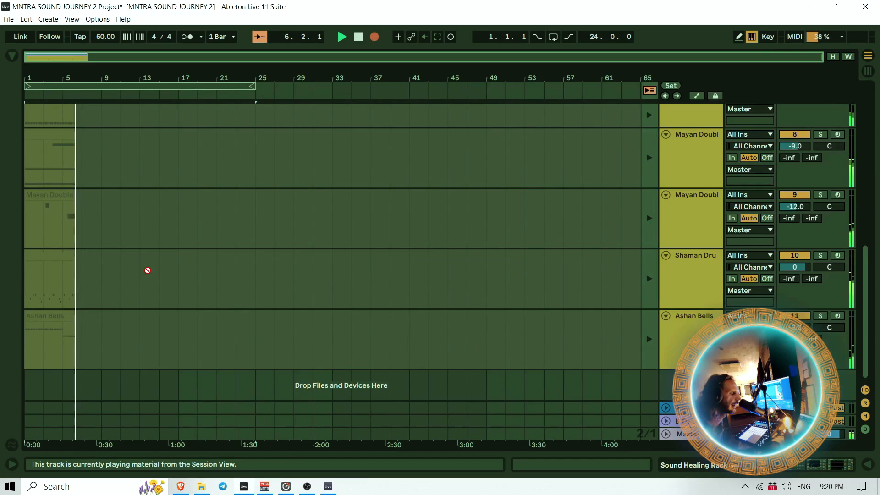
{"action": "scroll", "coordinate": [148, 270], "scroll_direction": "up", "scroll_amount": 10}
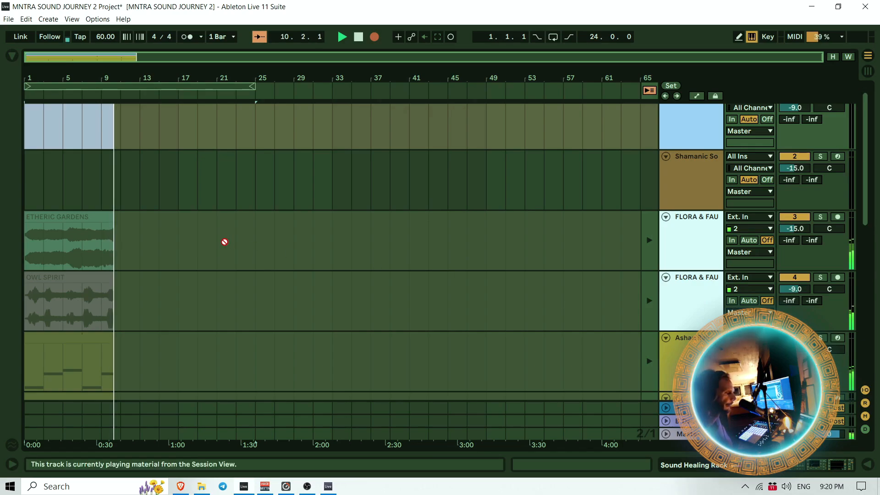
{"action": "scroll", "coordinate": [225, 242], "scroll_direction": "down", "scroll_amount": 2}
{"action": "scroll", "coordinate": [225, 241], "scroll_direction": "down", "scroll_amount": 6}
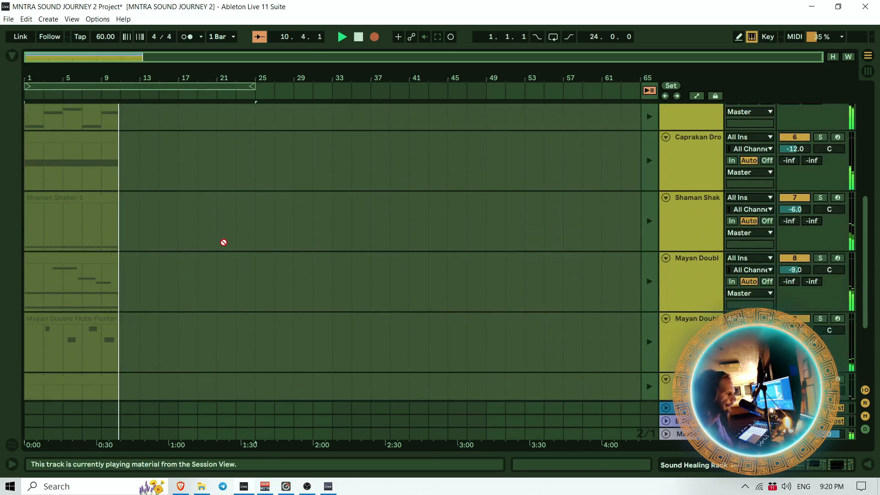
{"action": "scroll", "coordinate": [224, 243], "scroll_direction": "down", "scroll_amount": 4}
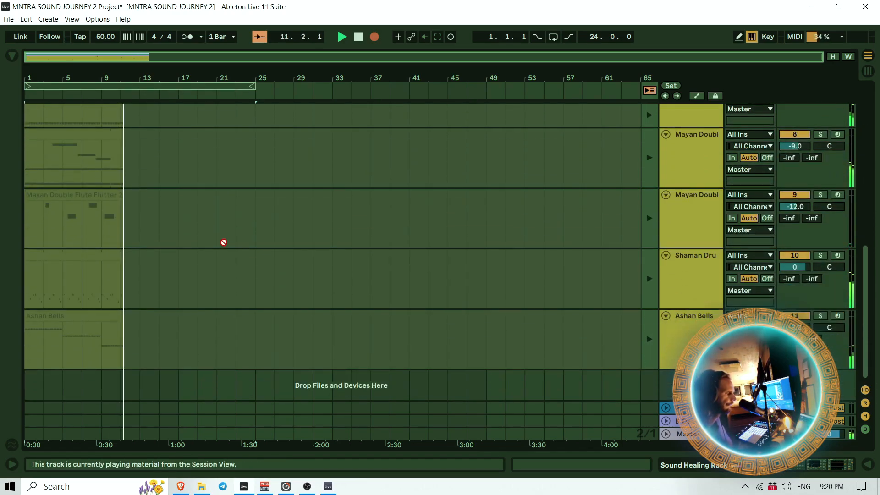
{"action": "scroll", "coordinate": [224, 242], "scroll_direction": "up", "scroll_amount": 14}
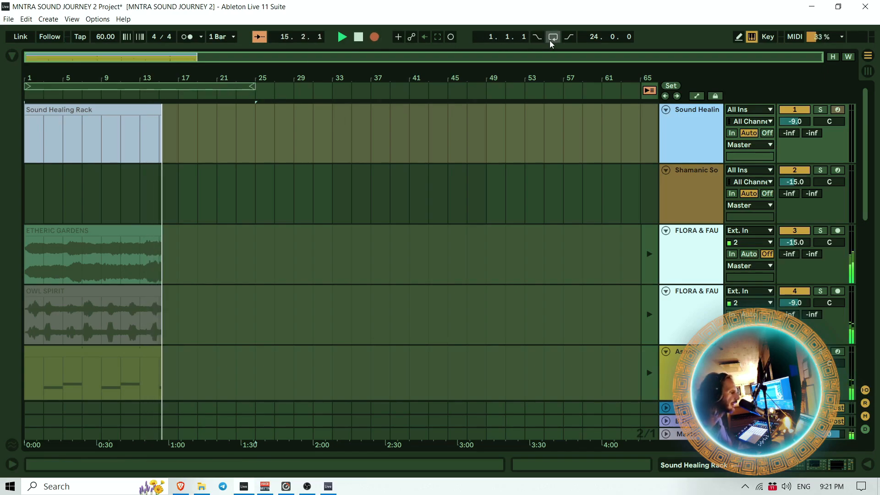
Turn on Punch-Out, look over the recorded tracks once more and stop the recording
{"action": "left_click", "coordinate": [568, 37]}
{"action": "scroll", "coordinate": [203, 169], "scroll_direction": "down", "scroll_amount": 4}
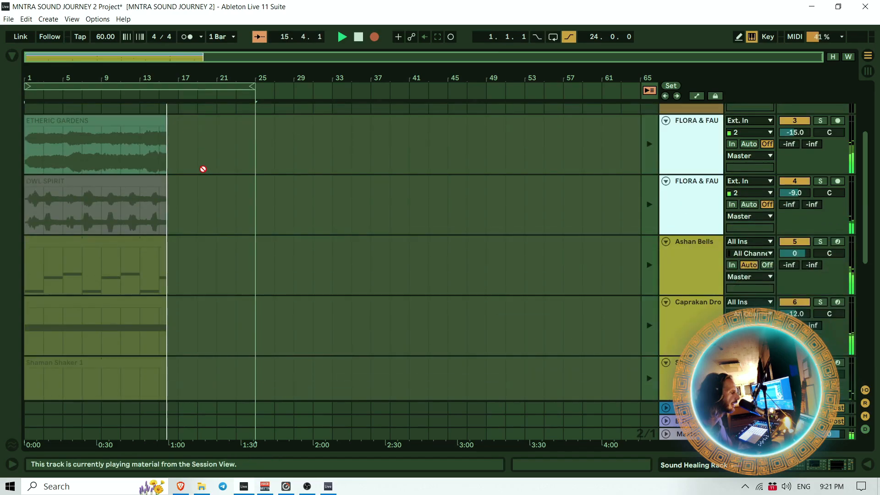
{"action": "scroll", "coordinate": [203, 169], "scroll_direction": "down", "scroll_amount": 1}
{"action": "scroll", "coordinate": [203, 169], "scroll_direction": "down", "scroll_amount": 5}
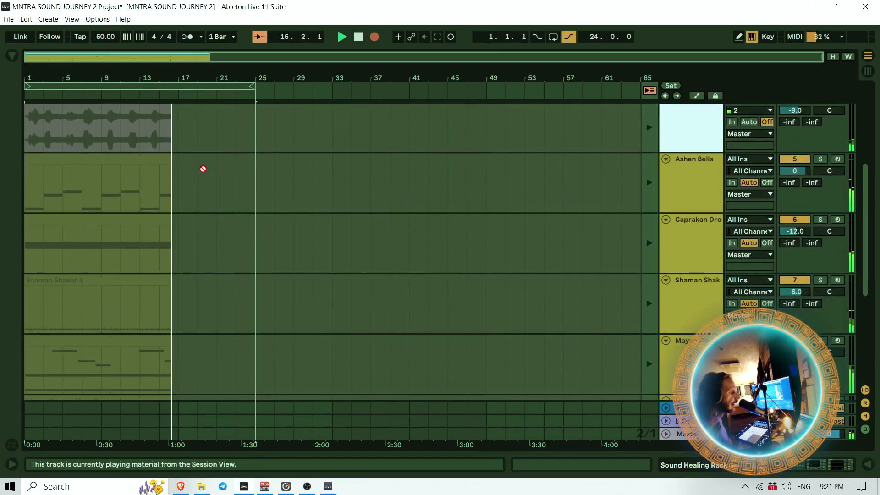
{"action": "scroll", "coordinate": [203, 169], "scroll_direction": "down", "scroll_amount": 4}
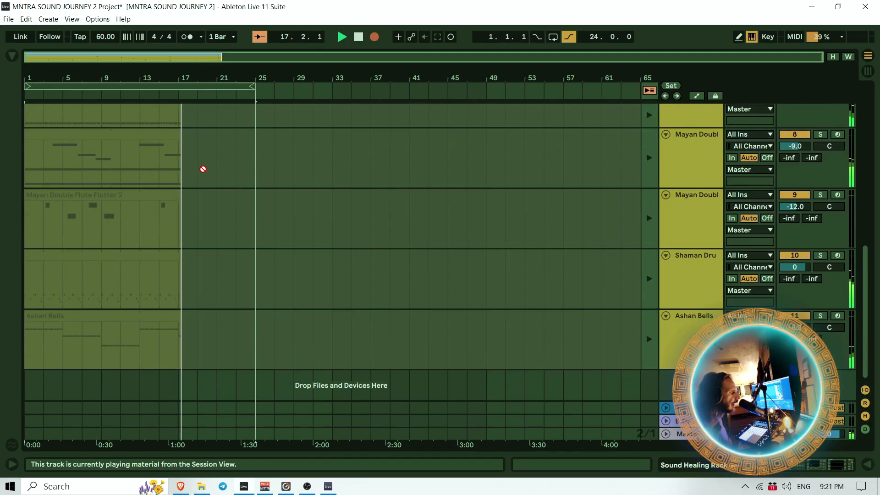
{"action": "scroll", "coordinate": [203, 169], "scroll_direction": "up", "scroll_amount": 10}
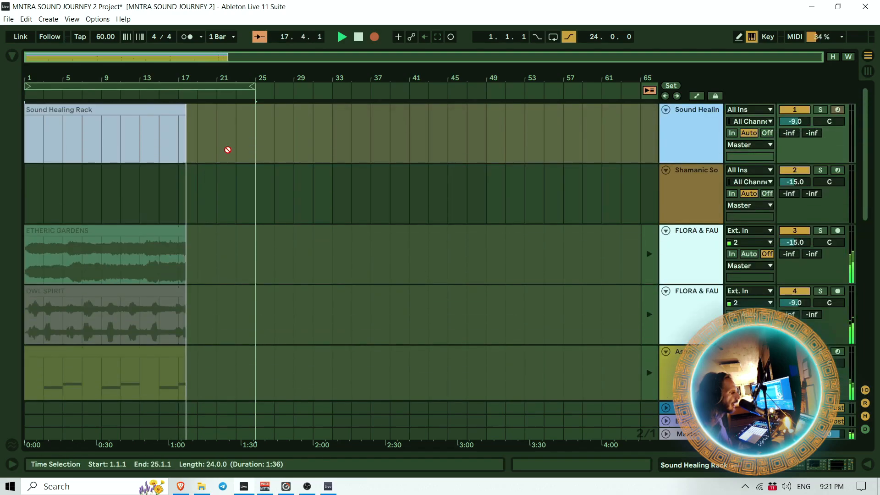
{"action": "left_click", "coordinate": [359, 39]}
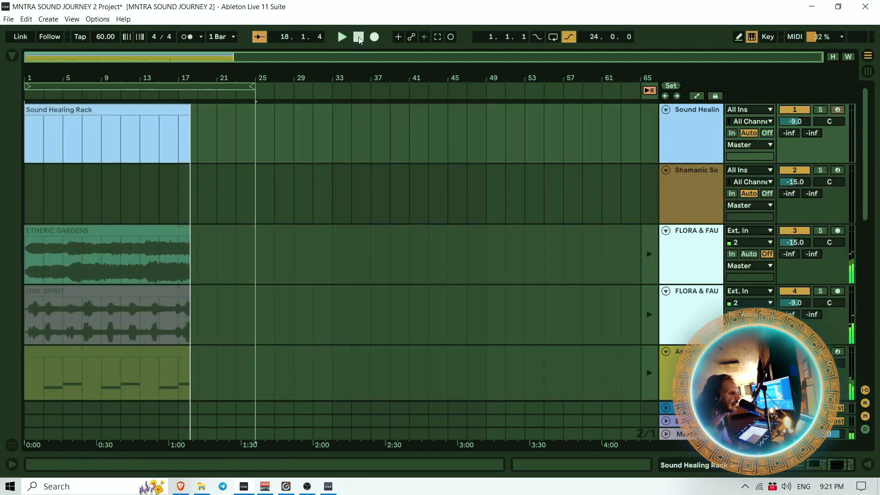
Select the Sound Healing Rack clip and briefly play the arrangement from around bar 14
{"action": "mouse_move", "coordinate": [189, 120]}
{"action": "left_mouse_down"}
{"action": "mouse_move", "coordinate": [228, 109]}
{"action": "mouse_move", "coordinate": [190, 108]}
{"action": "left_mouse_up"}
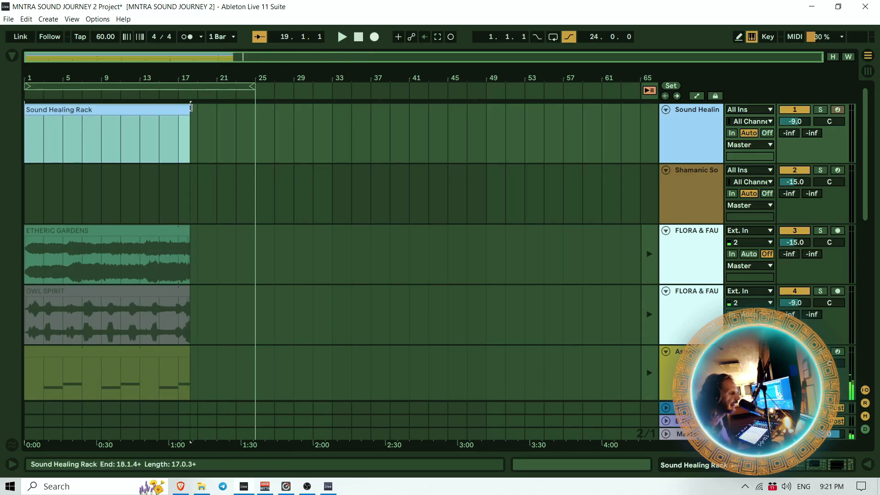
{"action": "left_click", "coordinate": [160, 88]}
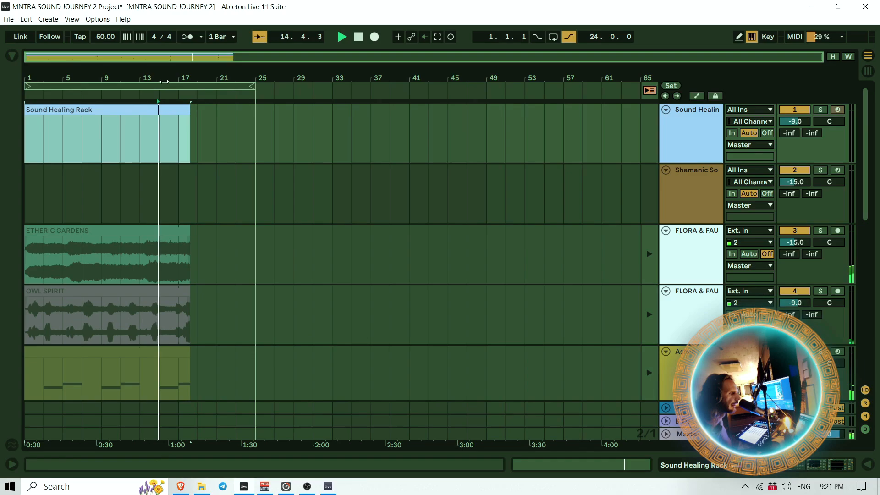
{"action": "left_click", "coordinate": [161, 87]}
{"action": "key", "text": "space"}
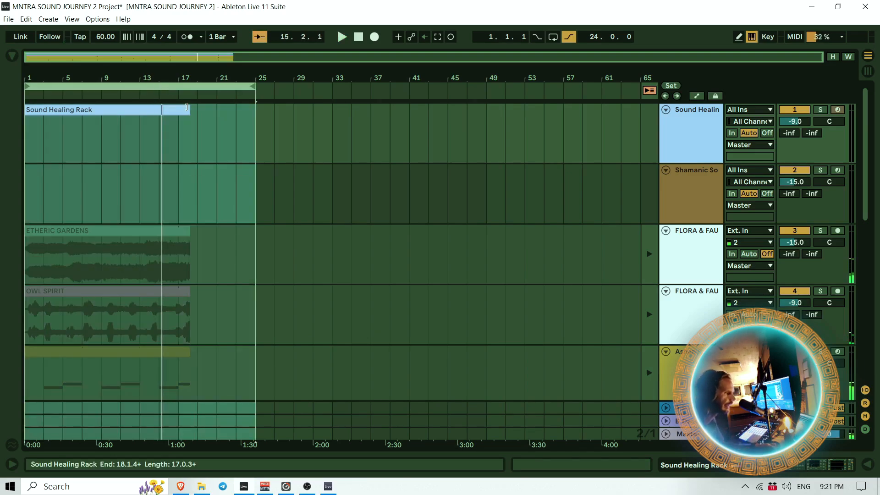
Extend the clips on all tracks to bar 37 and return every track to arrangement playback
{"action": "left_click_drag", "start_coordinate": [191, 113], "coordinate": [375, 101]}
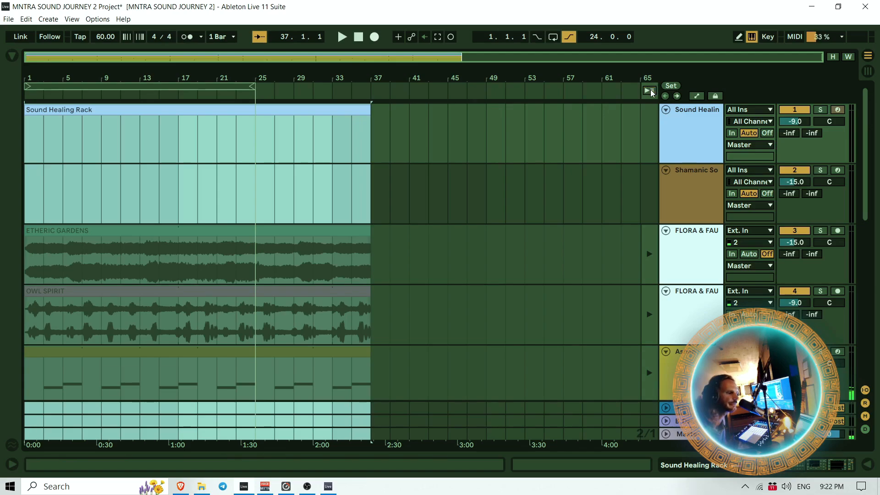
{"action": "key", "text": "ctrl+a"}
{"action": "scroll", "coordinate": [508, 205], "scroll_direction": "down", "scroll_amount": 10}
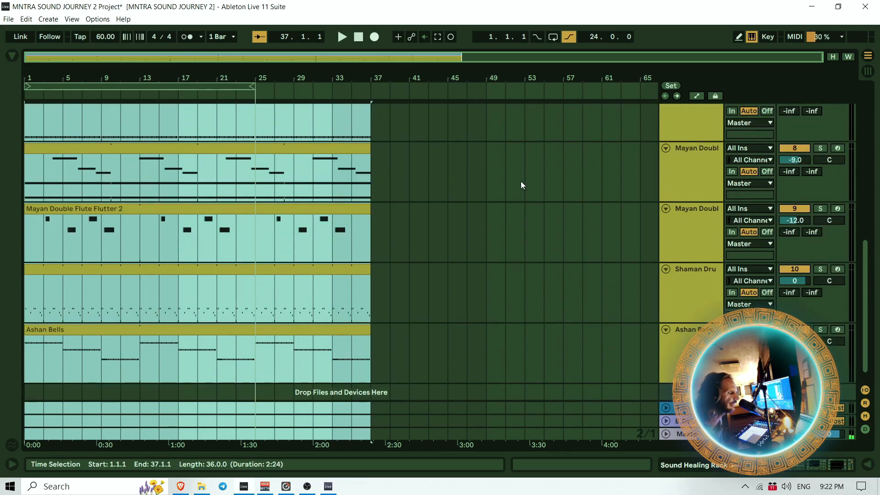
{"action": "scroll", "coordinate": [521, 185], "scroll_direction": "up", "scroll_amount": 10}
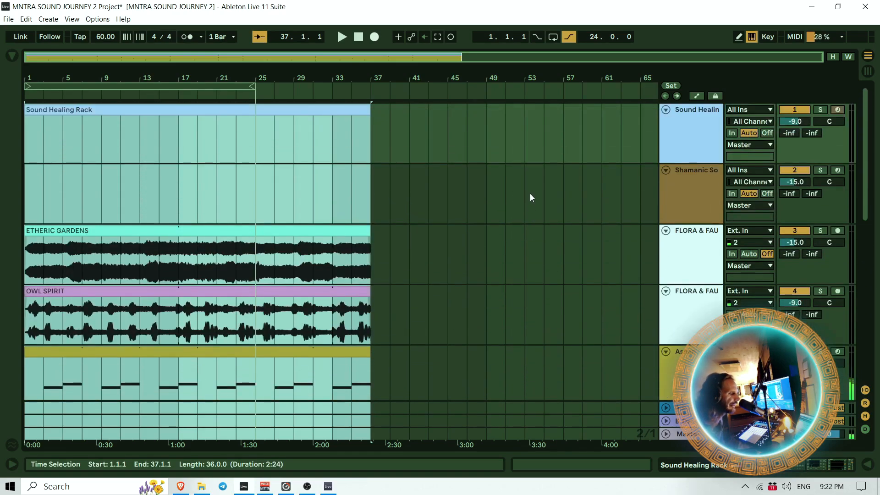
Mute the Ashan Bells track directly below the two FLORA & FAUNA tracks
{"action": "scroll", "coordinate": [530, 197], "scroll_direction": "down", "scroll_amount": 3}
{"action": "left_click", "coordinate": [797, 283]}
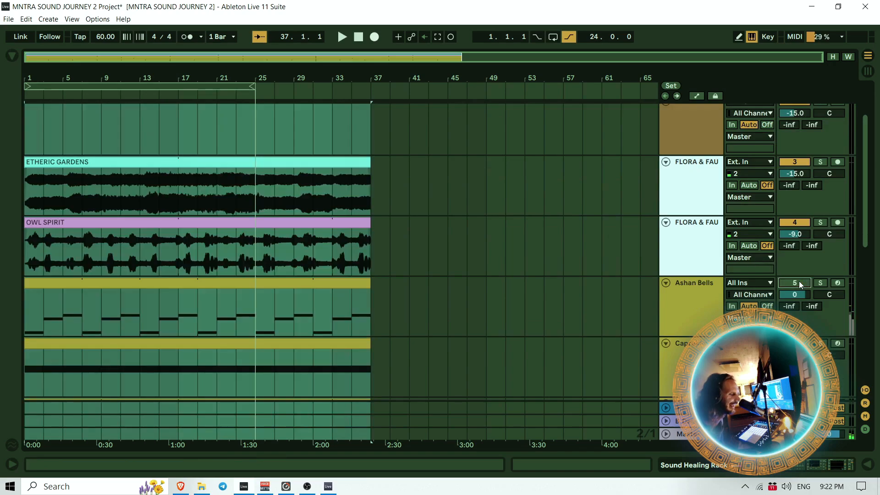
{"action": "scroll", "coordinate": [698, 280], "scroll_direction": "down", "scroll_amount": 1}
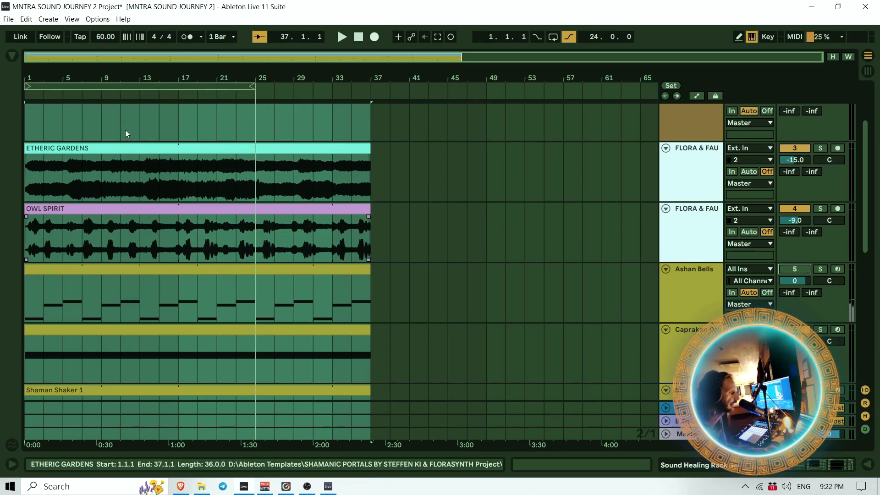
{"action": "left_click_drag", "start_coordinate": [191, 72], "coordinate": [191, 73]}
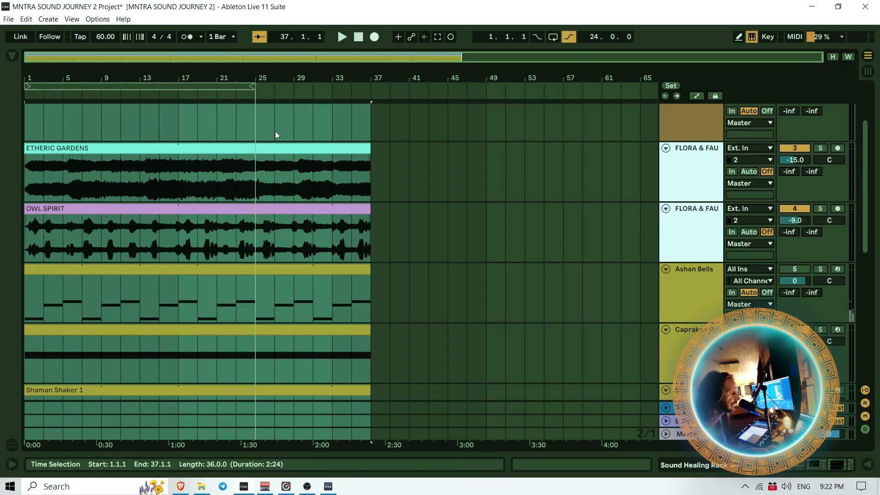
Delete the recorded clip on the Sound Healing Rack track
{"action": "left_click", "coordinate": [167, 268]}
{"action": "scroll", "coordinate": [172, 291], "scroll_direction": "down", "scroll_amount": 3}
{"action": "scroll", "coordinate": [174, 294], "scroll_direction": "up", "scroll_amount": 5}
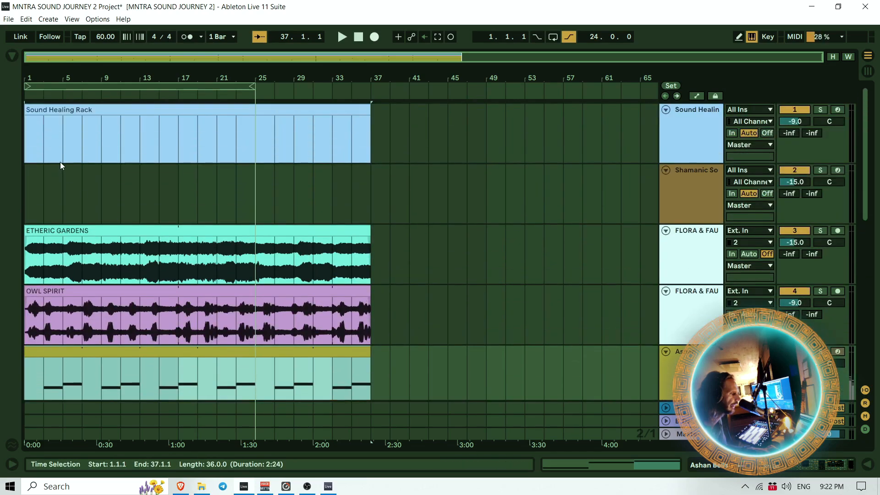
{"action": "left_click", "coordinate": [118, 107]}
{"action": "left_click", "coordinate": [118, 106]}
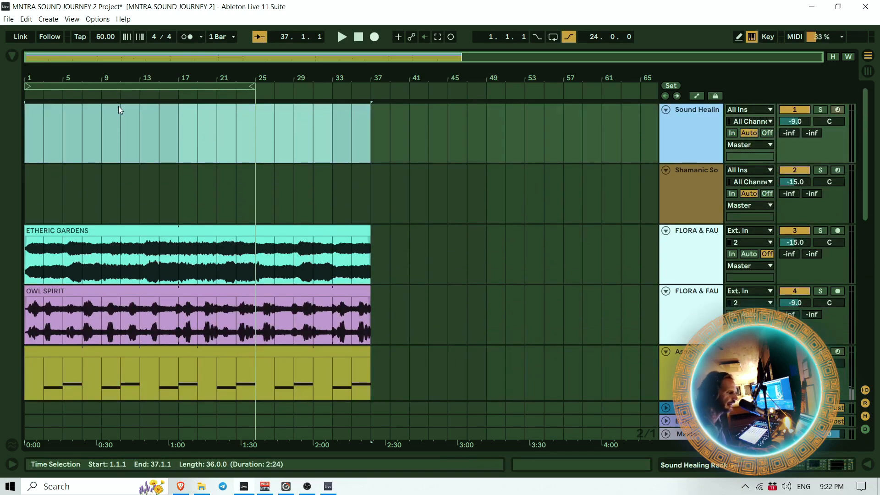
Move the Caprakan Drone clip so that it starts at bar 13
{"action": "scroll", "coordinate": [244, 133], "scroll_direction": "down", "scroll_amount": 1}
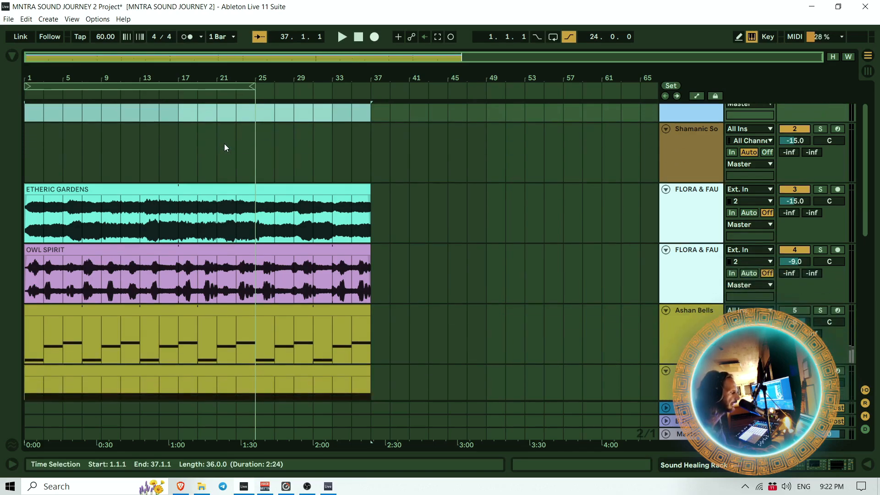
{"action": "scroll", "coordinate": [276, 179], "scroll_direction": "down", "scroll_amount": 1}
{"action": "scroll", "coordinate": [127, 229], "scroll_direction": "down", "scroll_amount": 3}
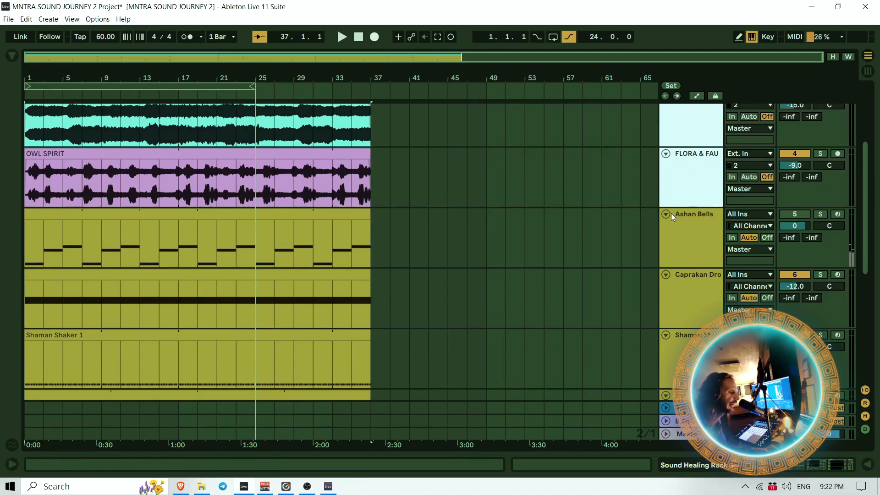
{"action": "scroll", "coordinate": [671, 213], "scroll_direction": "up", "scroll_amount": 3}
{"action": "scroll", "coordinate": [728, 178], "scroll_direction": "down", "scroll_amount": 3}
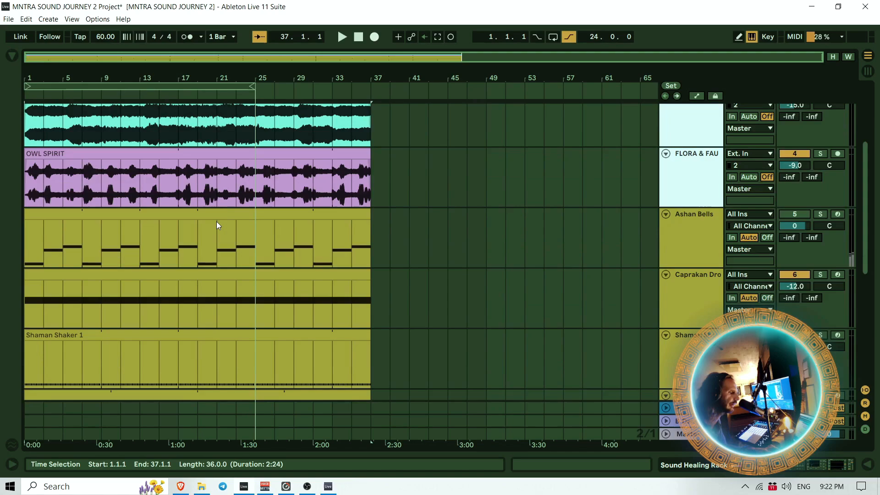
{"action": "left_click", "coordinate": [220, 214]}
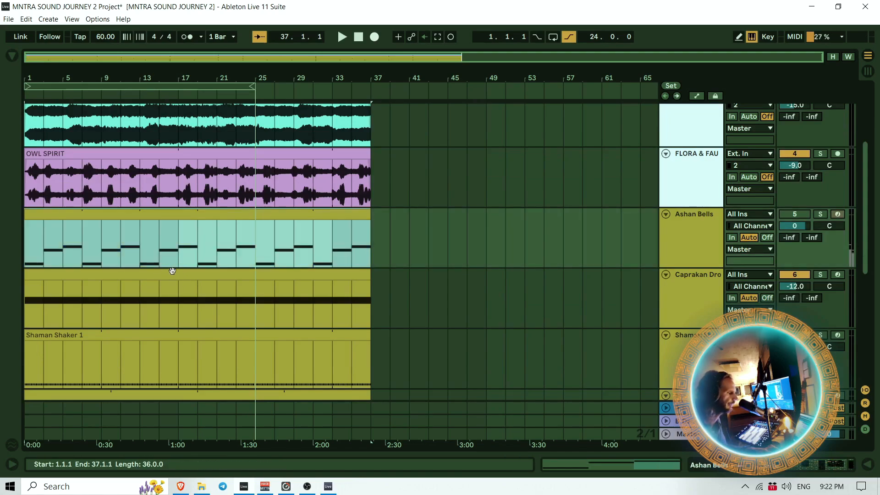
{"action": "left_click", "coordinate": [170, 277]}
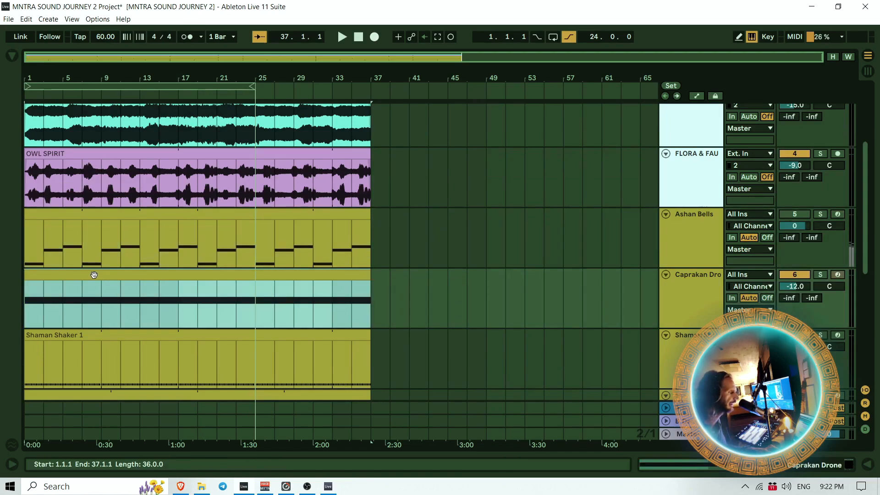
{"action": "left_click_drag", "start_coordinate": [94, 275], "coordinate": [203, 275]}
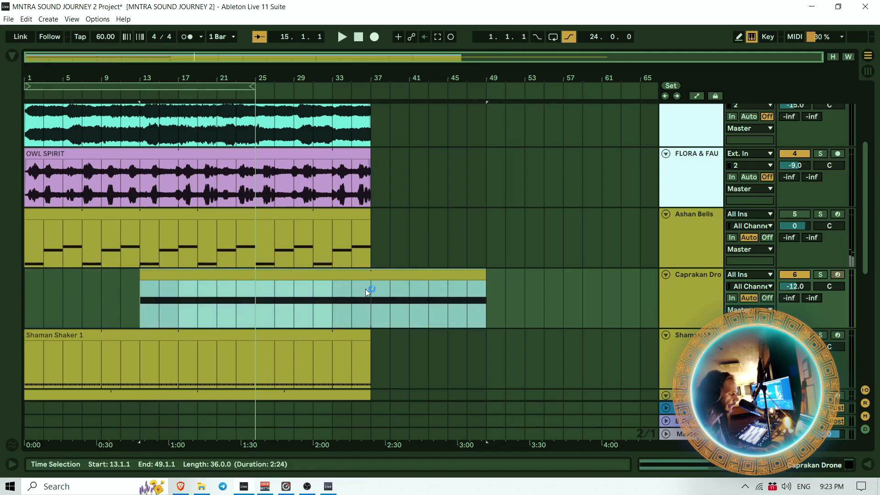
Move the Shaman Shaker 1 clip and the first Mayan Double Flute clip so that both start at bar 25
{"action": "scroll", "coordinate": [312, 212], "scroll_direction": "down", "scroll_amount": 2}
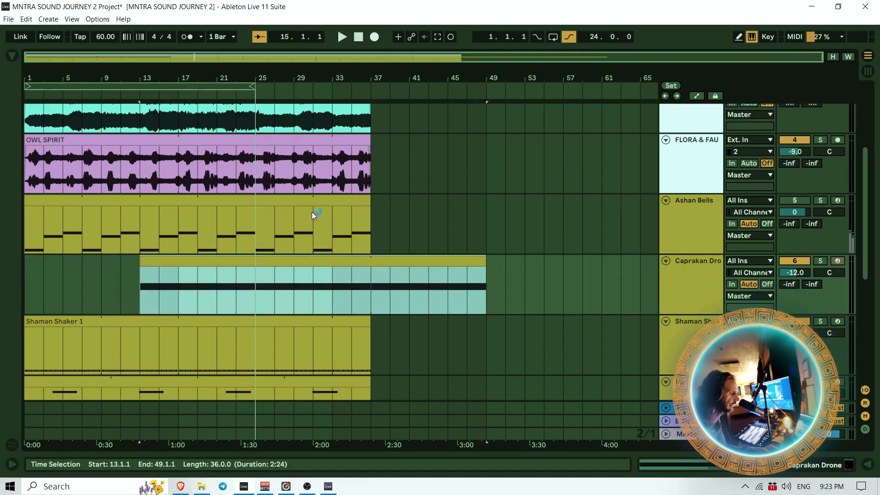
{"action": "left_click_drag", "start_coordinate": [181, 296], "coordinate": [409, 301]}
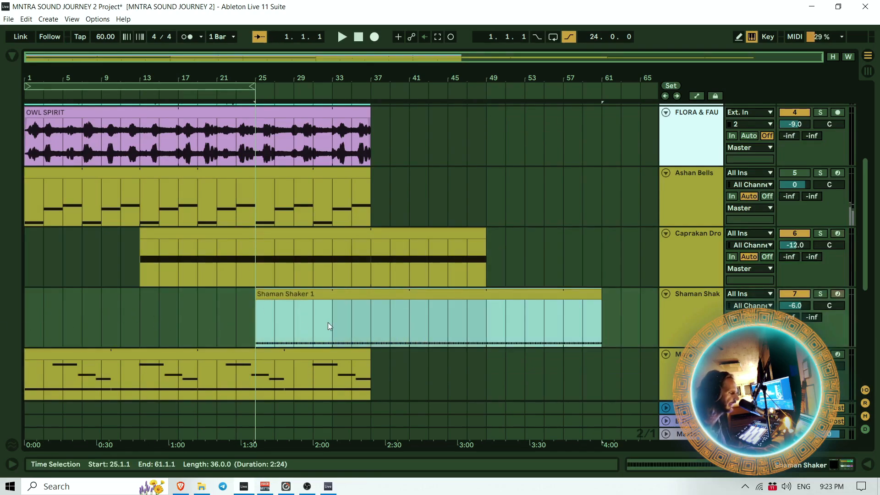
{"action": "scroll", "coordinate": [139, 235], "scroll_direction": "down", "scroll_amount": 5}
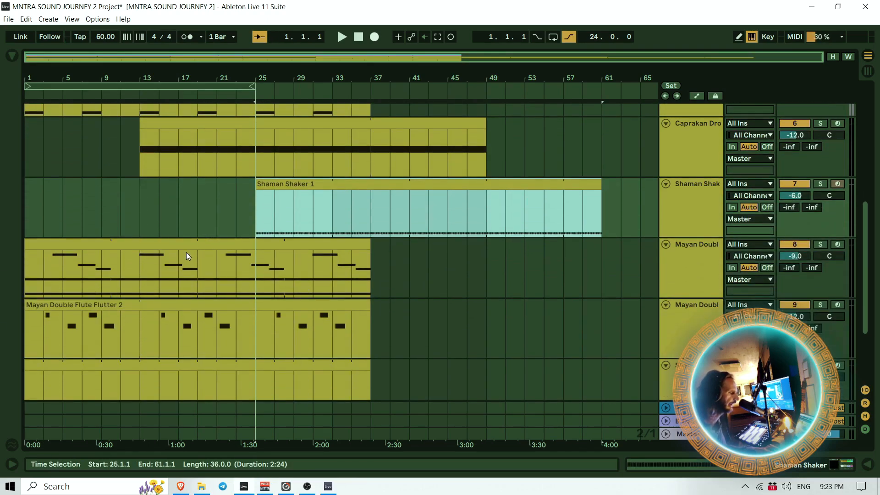
{"action": "left_click_drag", "start_coordinate": [192, 247], "coordinate": [429, 250]}
{"action": "scroll", "coordinate": [173, 206], "scroll_direction": "down", "scroll_amount": 1}
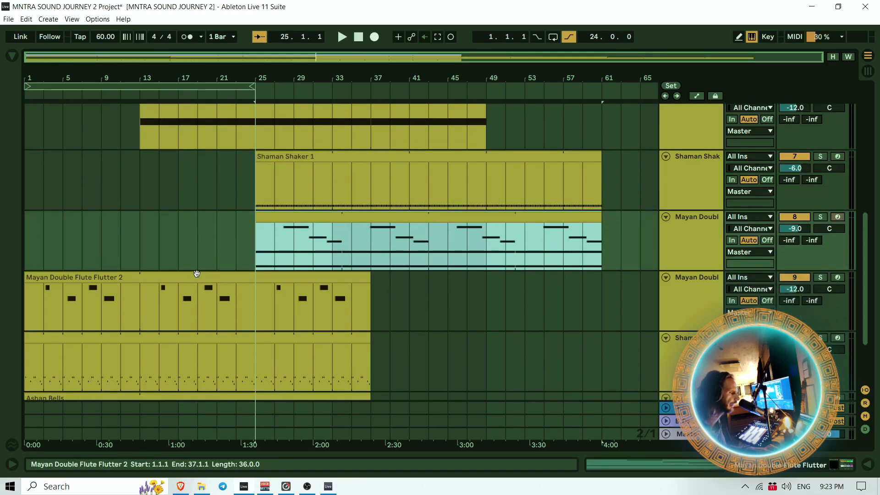
Move the Mayan Double Flute Flutter 2 and Shaman Drum clips to start at bar 37, and the Ashan Bells clip below them at bar 49
{"action": "left_click_drag", "start_coordinate": [192, 274], "coordinate": [538, 271]}
{"action": "scroll", "coordinate": [461, 252], "scroll_direction": "down", "scroll_amount": 3}
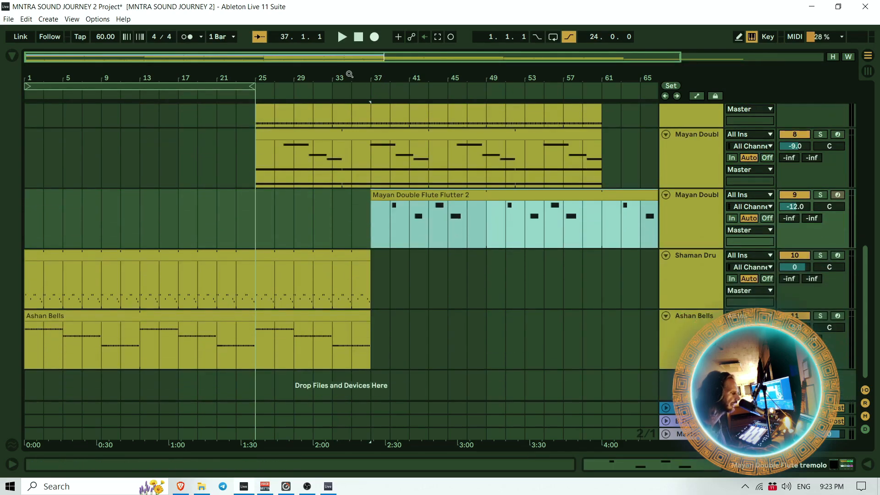
{"action": "left_click_drag", "start_coordinate": [350, 75], "coordinate": [348, 54]}
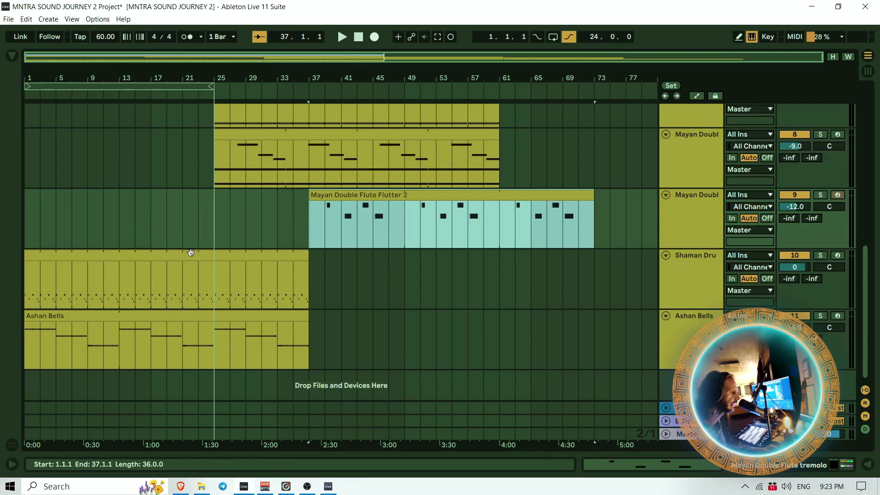
{"action": "left_click_drag", "start_coordinate": [190, 253], "coordinate": [482, 257]}
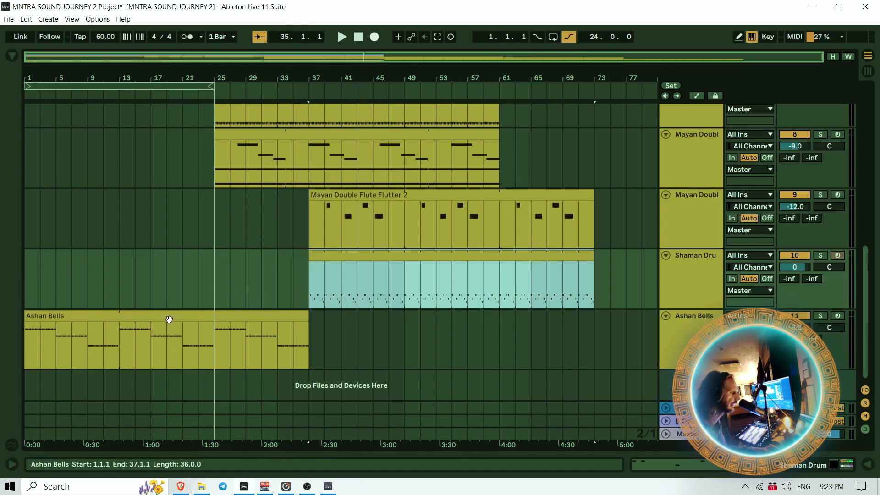
{"action": "left_click_drag", "start_coordinate": [169, 319], "coordinate": [527, 317]}
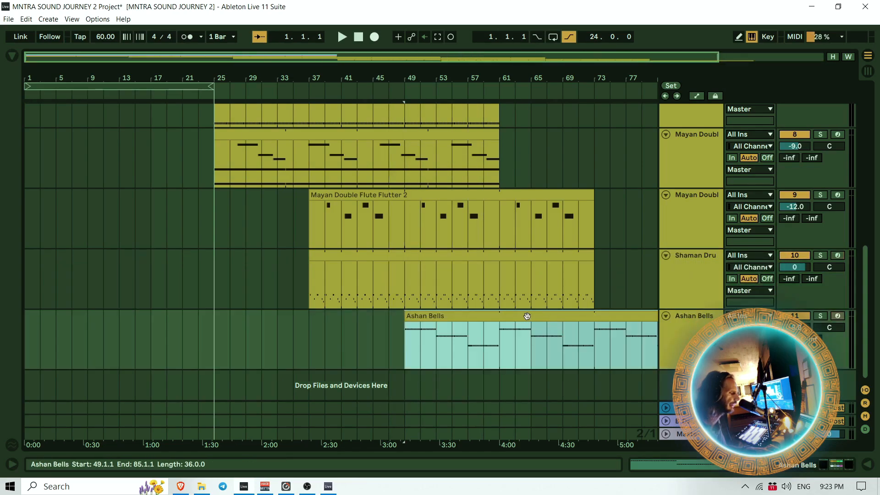
Unmute the upper Ashan Bells track, just below the FLORA & FAUNA tracks, and show its device chain
{"action": "scroll", "coordinate": [527, 317], "scroll_direction": "up", "scroll_amount": 10}
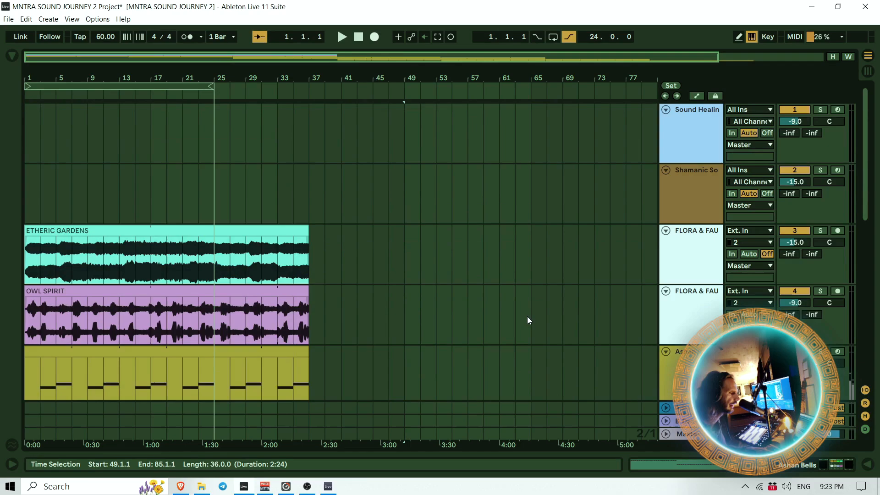
{"action": "scroll", "coordinate": [528, 318], "scroll_direction": "down", "scroll_amount": 4}
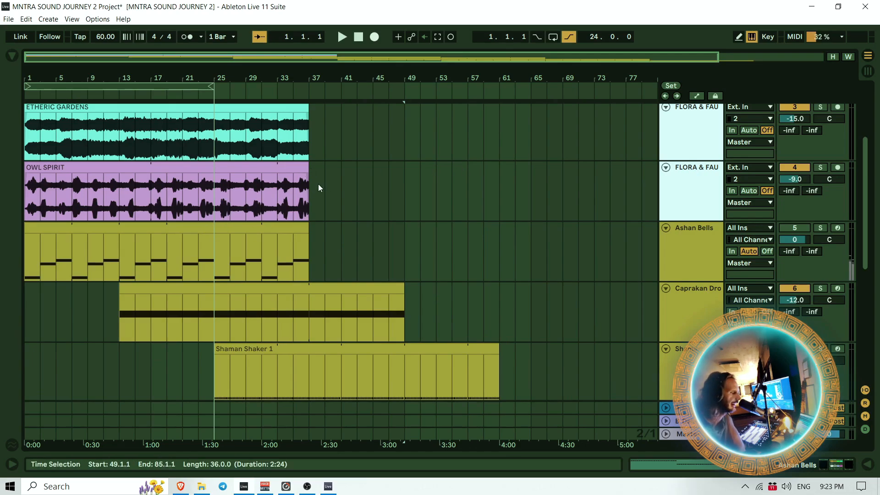
{"action": "scroll", "coordinate": [55, 112], "scroll_direction": "up", "scroll_amount": 3}
{"action": "left_click_drag", "start_coordinate": [39, 69], "coordinate": [63, 68]}
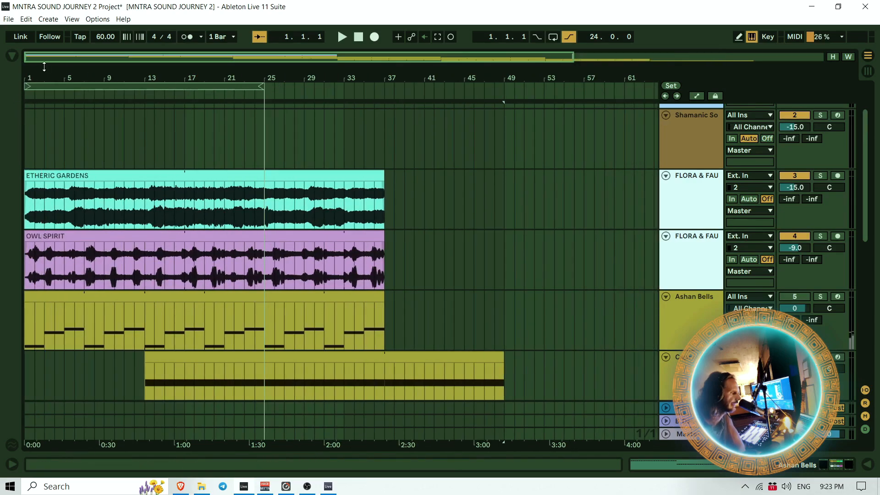
{"action": "left_click_drag", "start_coordinate": [37, 80], "coordinate": [36, 110]}
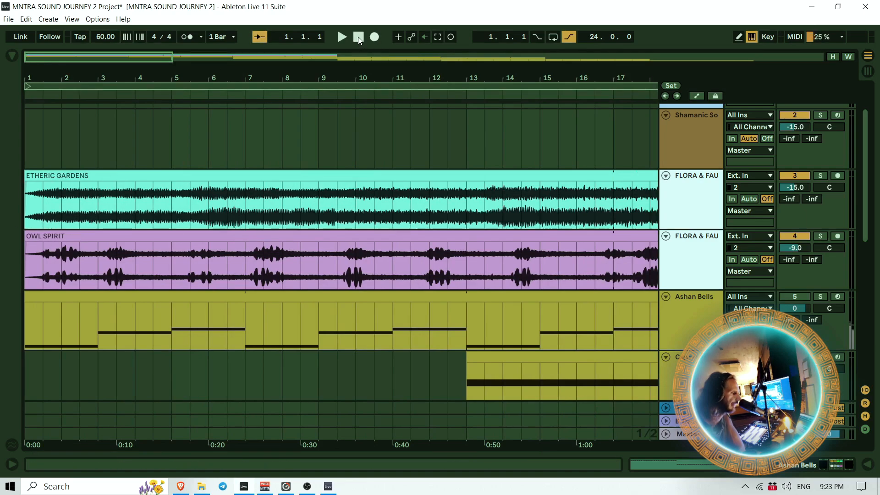
{"action": "left_click", "coordinate": [798, 298]}
{"action": "left_click", "coordinate": [697, 301]}
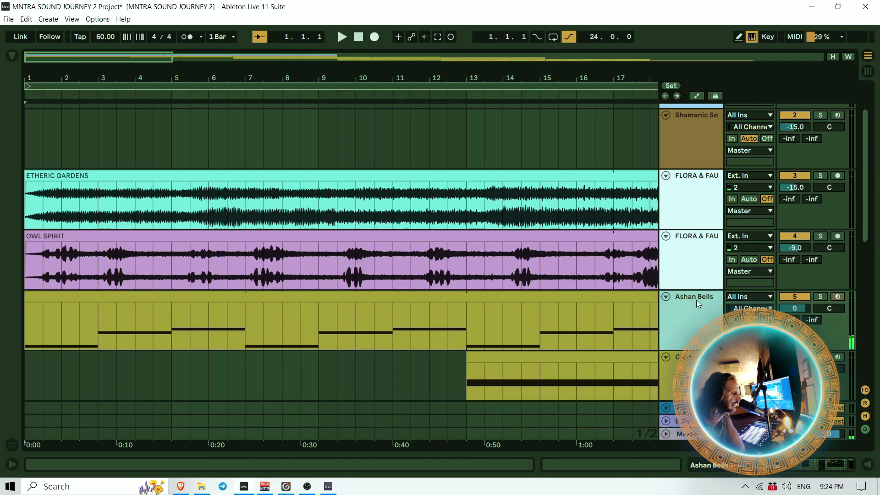
{"action": "double_click", "coordinate": [701, 307]}
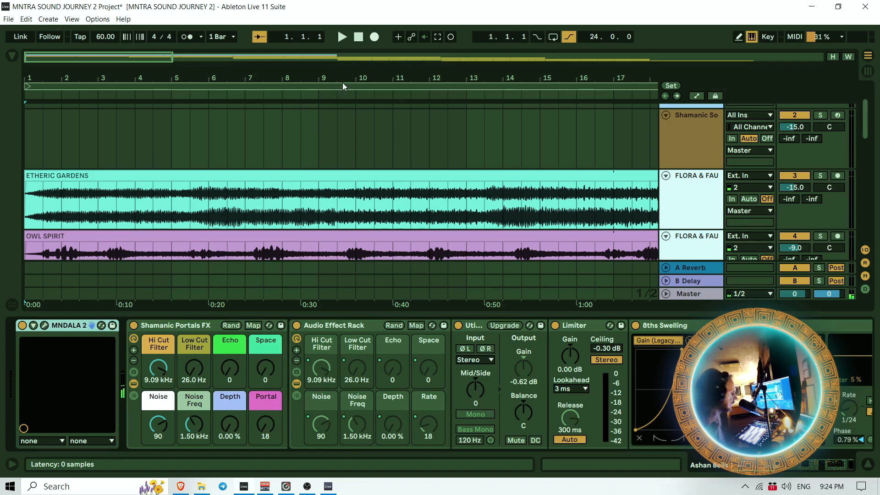
Open the MNDALA 2 instrument of the upper Ashan Bells track and solo layer 2, Mini Temple Bells, in its Matrix
{"action": "left_click", "coordinate": [44, 326]}
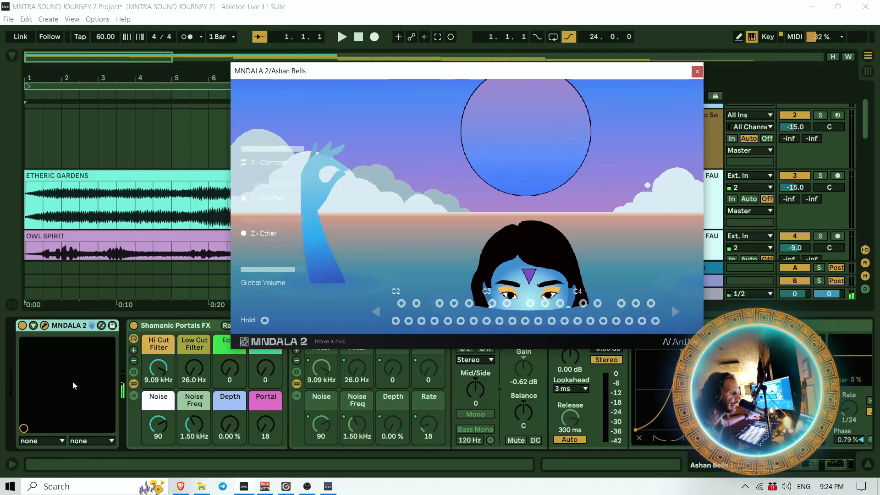
{"action": "left_click_drag", "start_coordinate": [472, 72], "coordinate": [401, 71]}
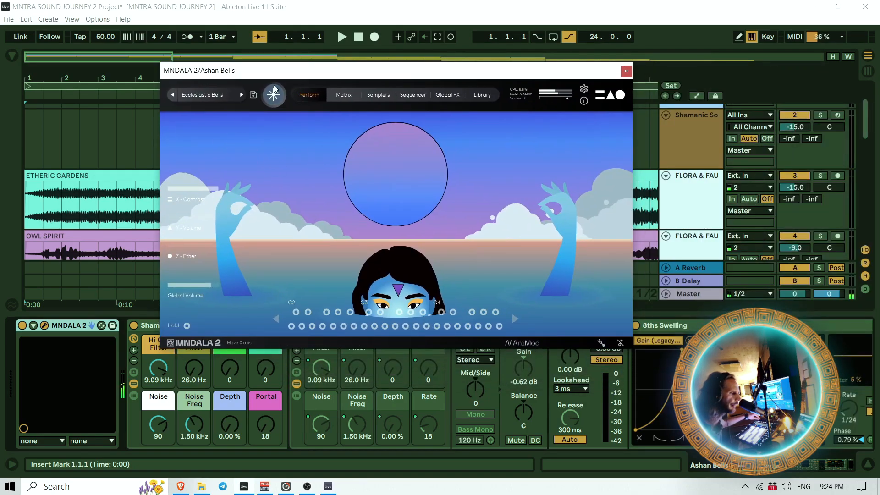
{"action": "left_click", "coordinate": [338, 96]}
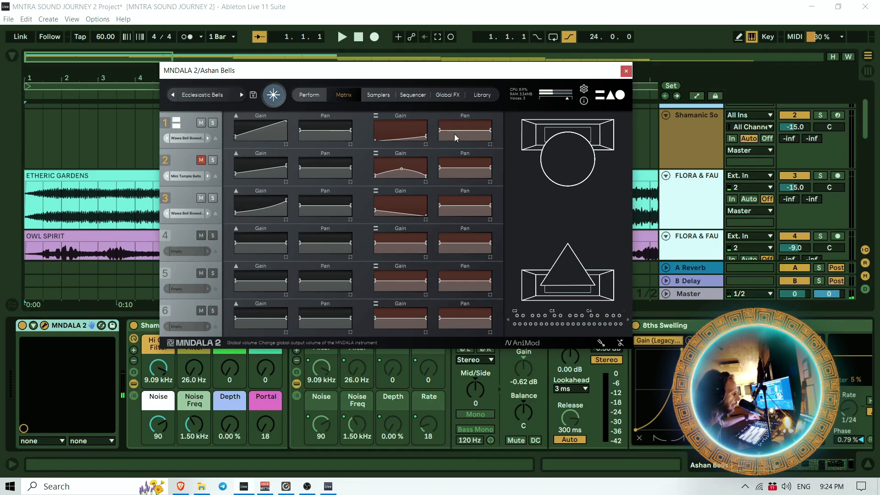
{"action": "left_click", "coordinate": [212, 160]}
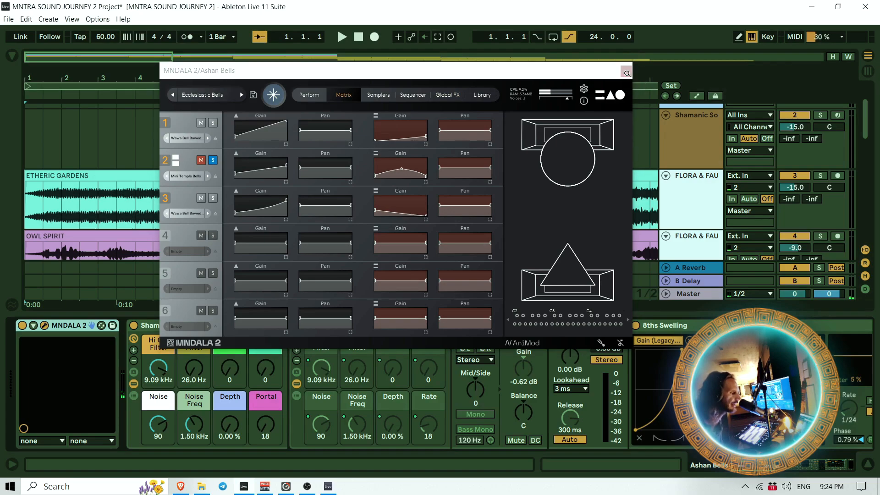
{"action": "left_click", "coordinate": [626, 72]}
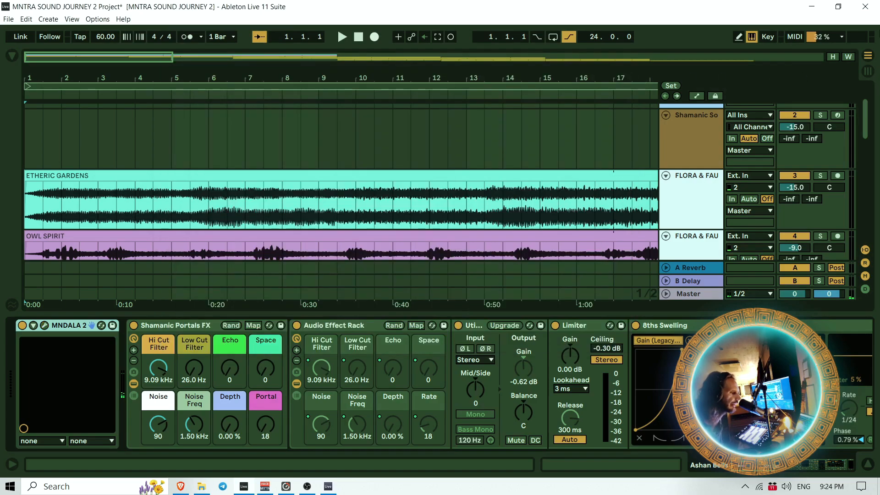
Launch the first clip of the Ashan Bells track beside the FLORA & FAUNA tracks in Session View and solo that track
{"action": "left_click", "coordinate": [866, 73]}
{"action": "left_click_drag", "start_coordinate": [332, 449], "coordinate": [379, 444]}
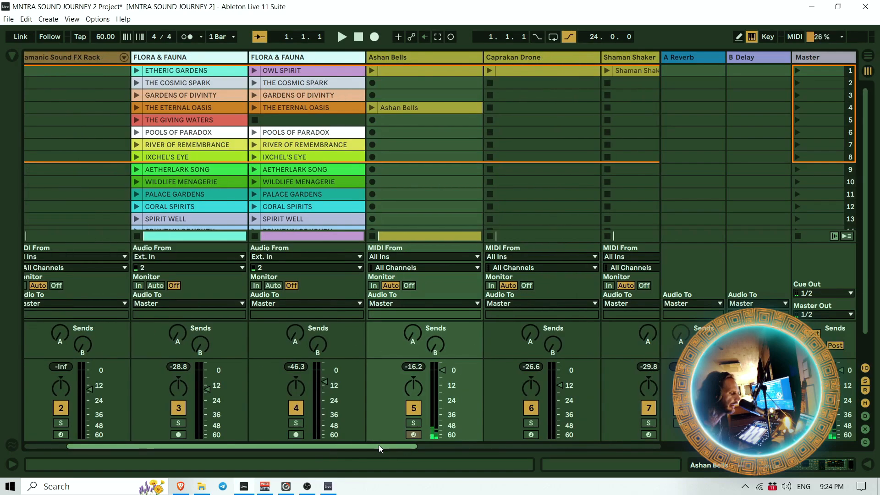
{"action": "left_click", "coordinate": [371, 70]}
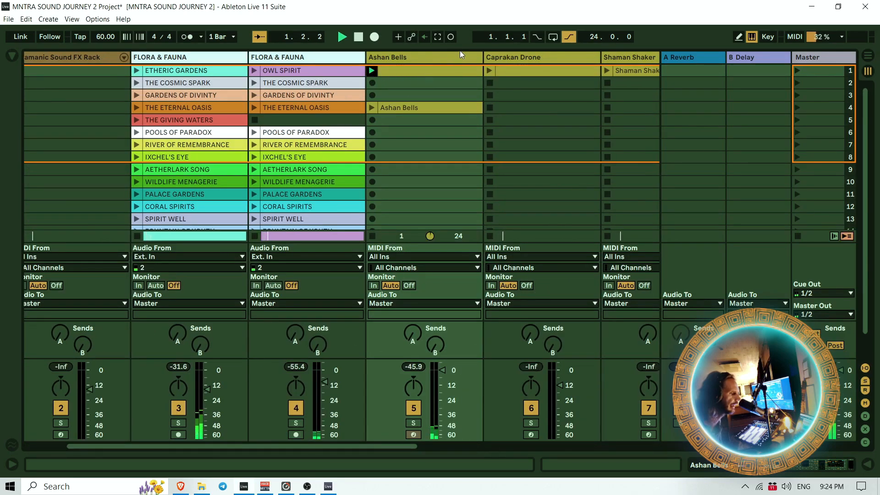
{"action": "left_click", "coordinate": [412, 423]}
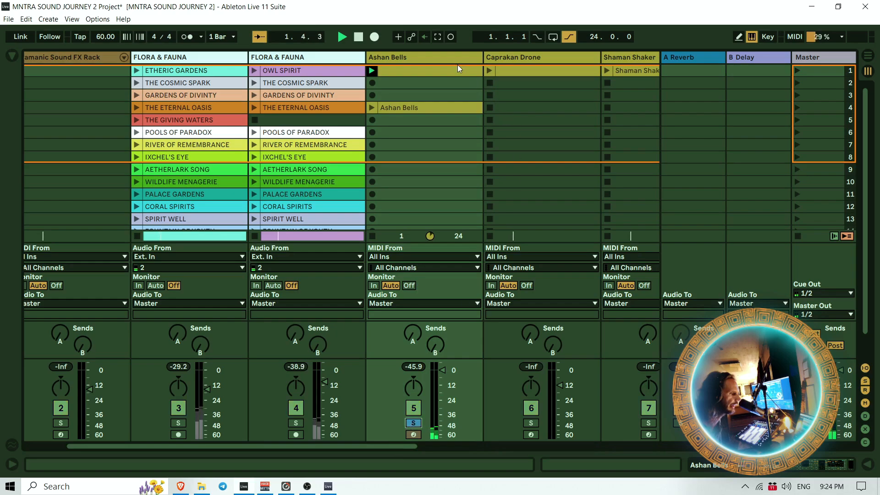
Insert an audio track after the Ashan Bells track, set its input to Ashan Bells, and arm it for recording
{"action": "right_click", "coordinate": [467, 56]}
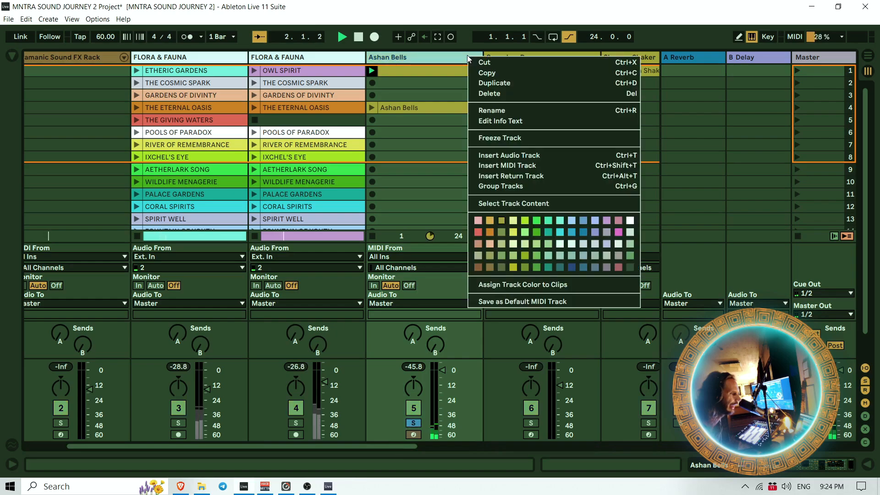
{"action": "left_click", "coordinate": [541, 156]}
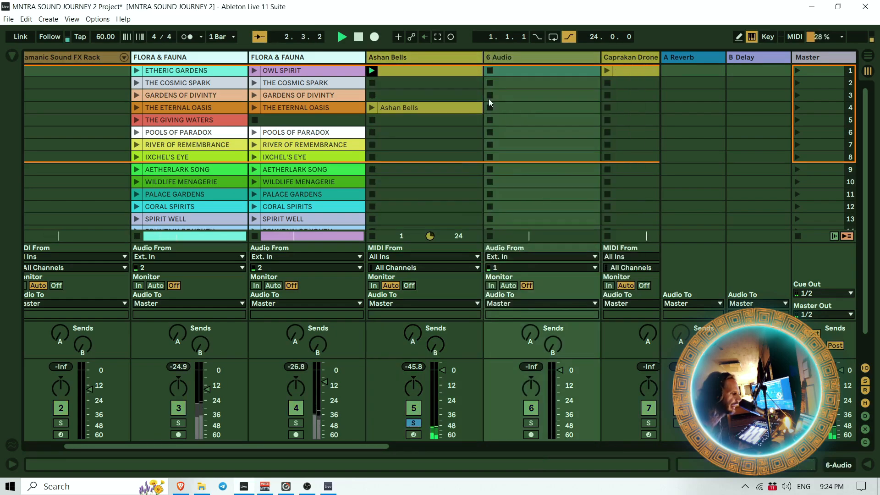
{"action": "left_click", "coordinate": [513, 256]}
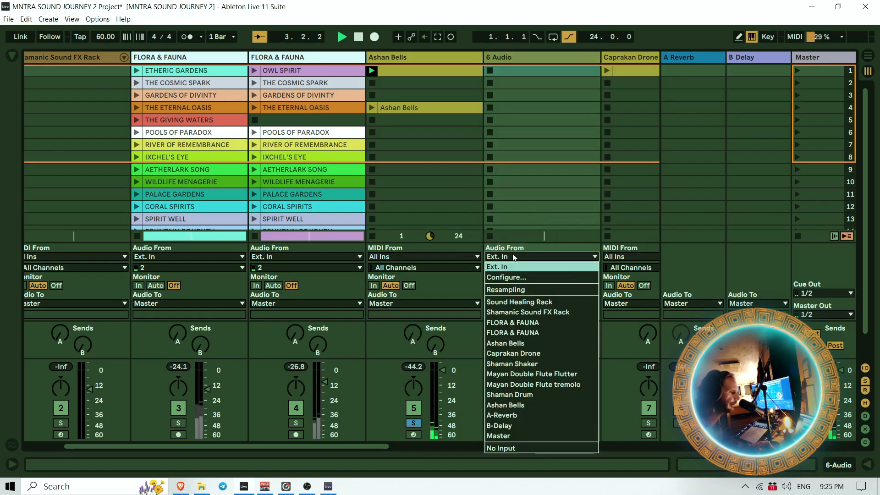
{"action": "left_click", "coordinate": [526, 344]}
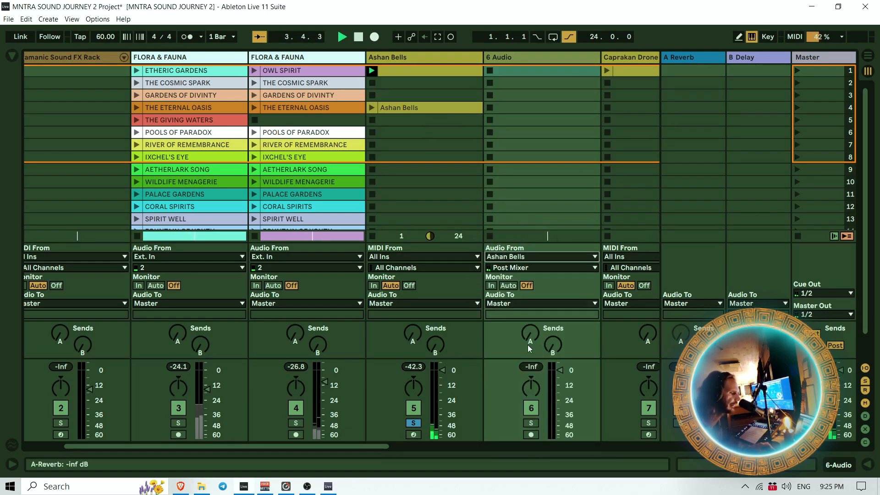
{"action": "left_click", "coordinate": [527, 434]}
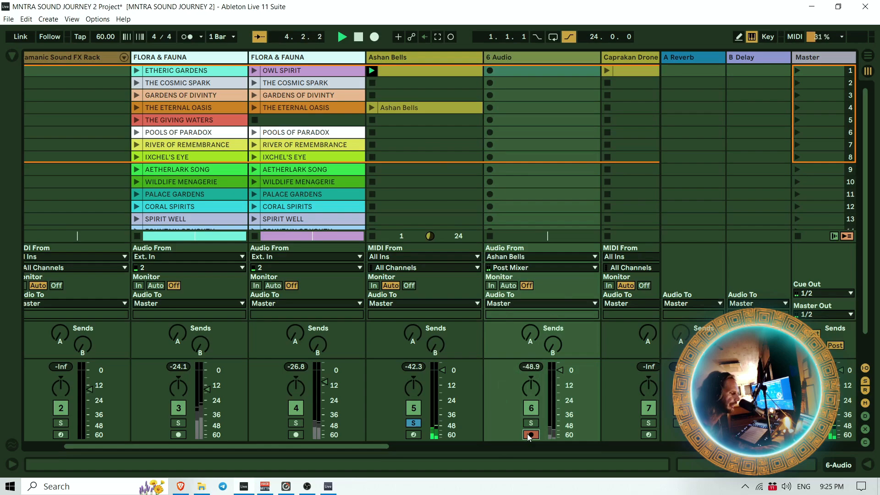
Turn off the Shamanic Portals FX rack on the Ashan Bells track and look through the devices in its chain
{"action": "left_click", "coordinate": [435, 56]}
{"action": "double_click", "coordinate": [435, 54]}
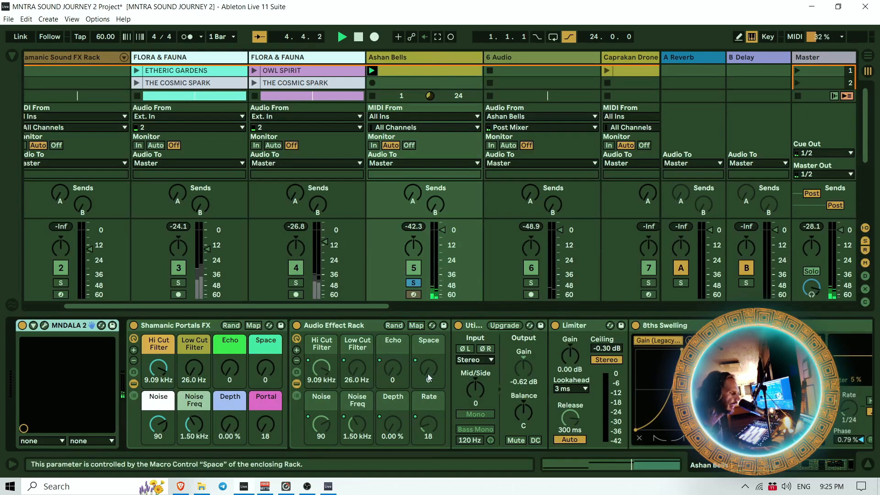
{"action": "left_click", "coordinate": [133, 326]}
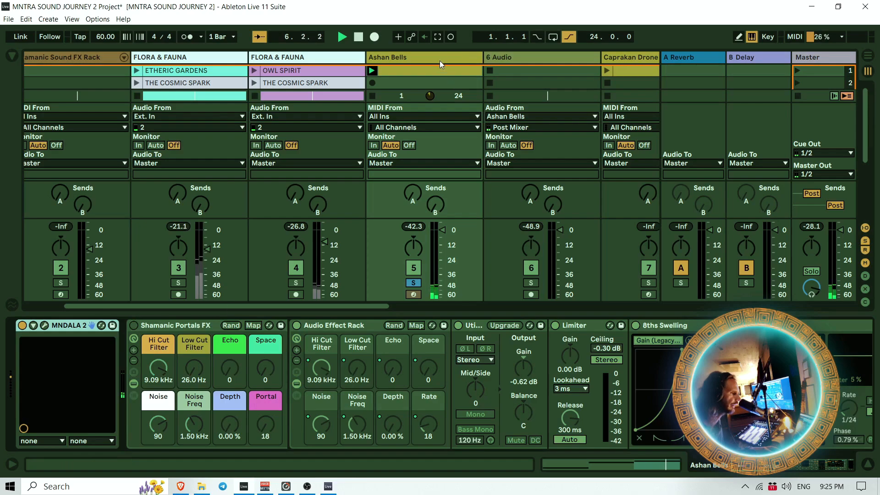
{"action": "left_click", "coordinate": [803, 464]}
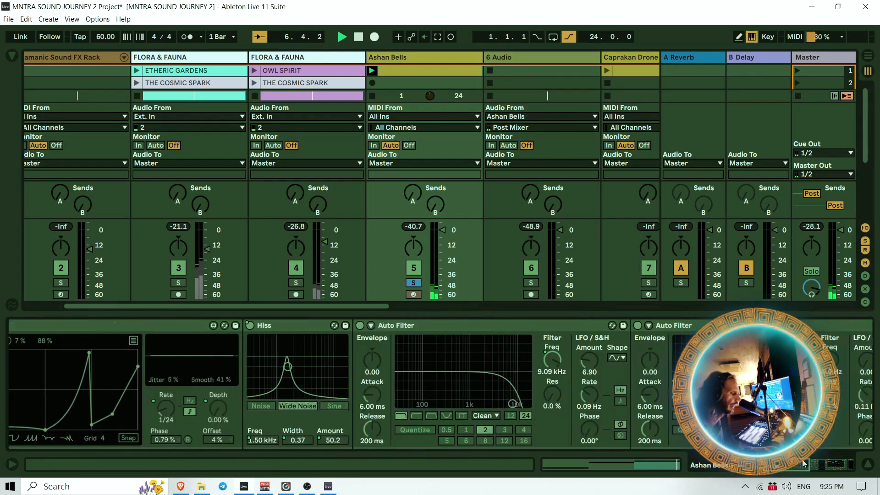
{"action": "left_click_drag", "start_coordinate": [803, 463], "coordinate": [845, 450]}
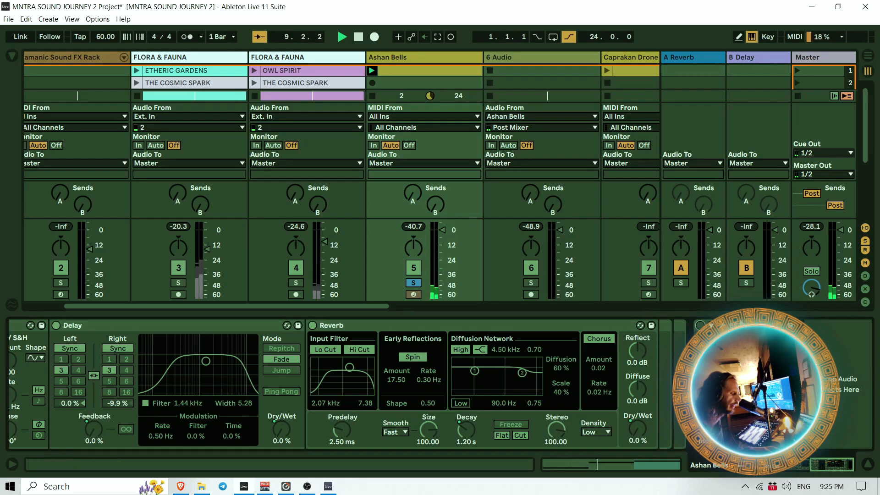
{"action": "left_click_drag", "start_coordinate": [844, 467], "coordinate": [748, 482]}
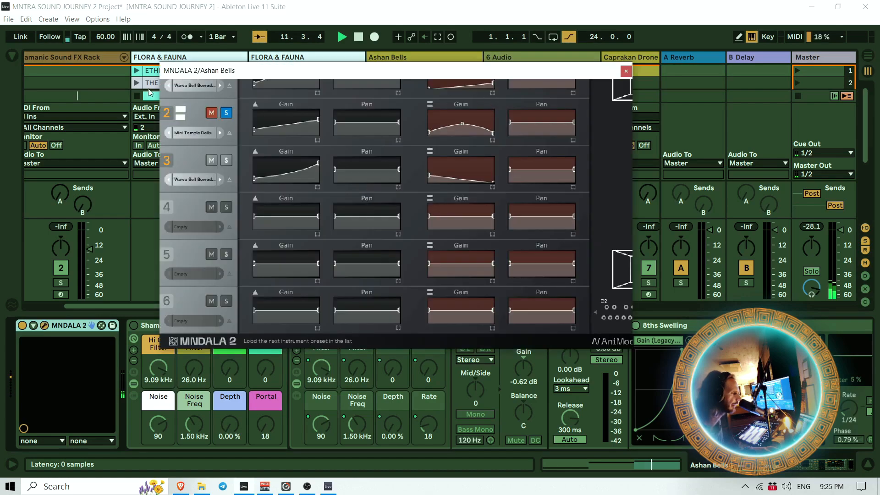
View the Matrix and Perform pages of the Ashan Bells track's MNDALA 2 instrument, and close its window
{"action": "left_click", "coordinate": [220, 133]}
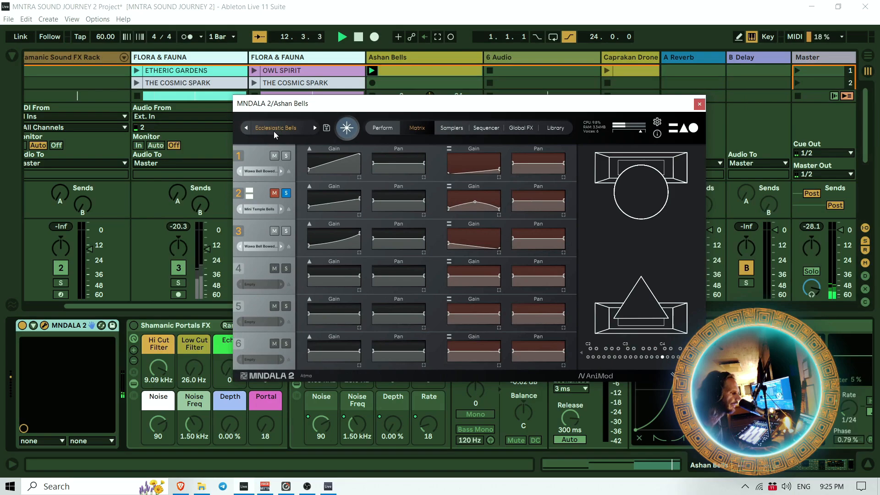
{"action": "left_click", "coordinate": [383, 128]}
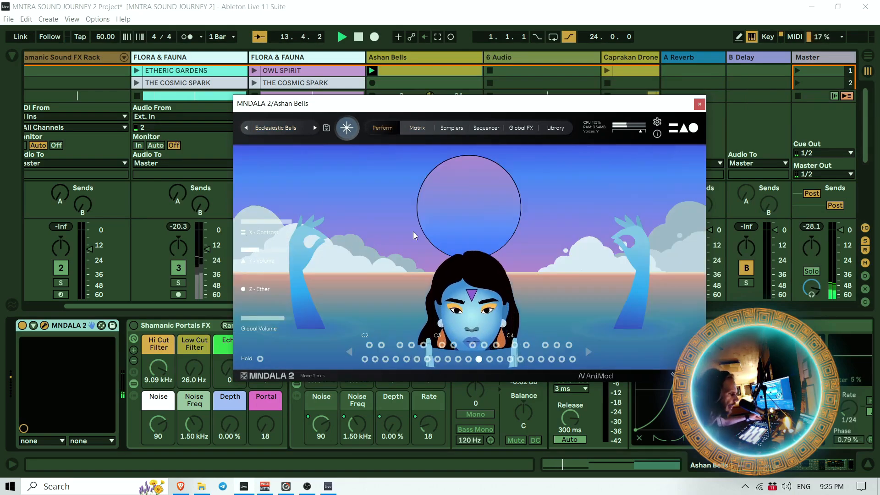
{"action": "left_click", "coordinate": [699, 106]}
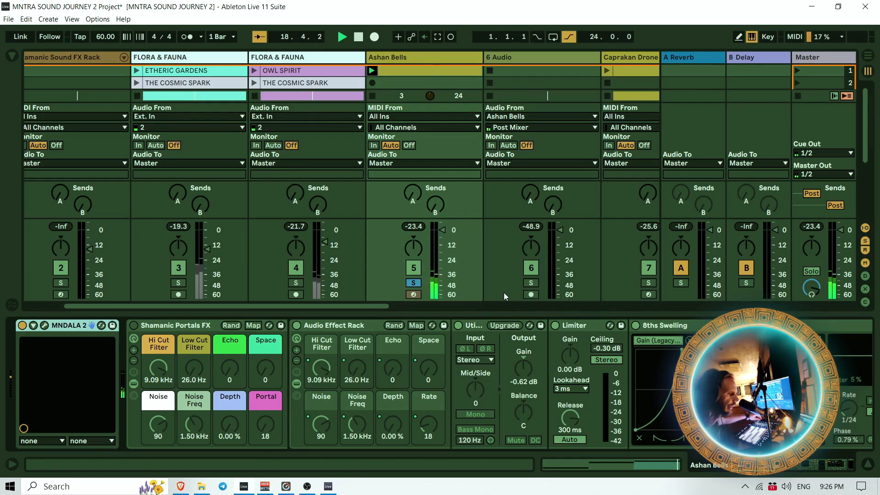
Rearm the new audio track with Ashan Bells soloed, and stop playback, returning to the start of the song
{"action": "left_click", "coordinate": [531, 283]}
{"action": "left_click", "coordinate": [531, 294]}
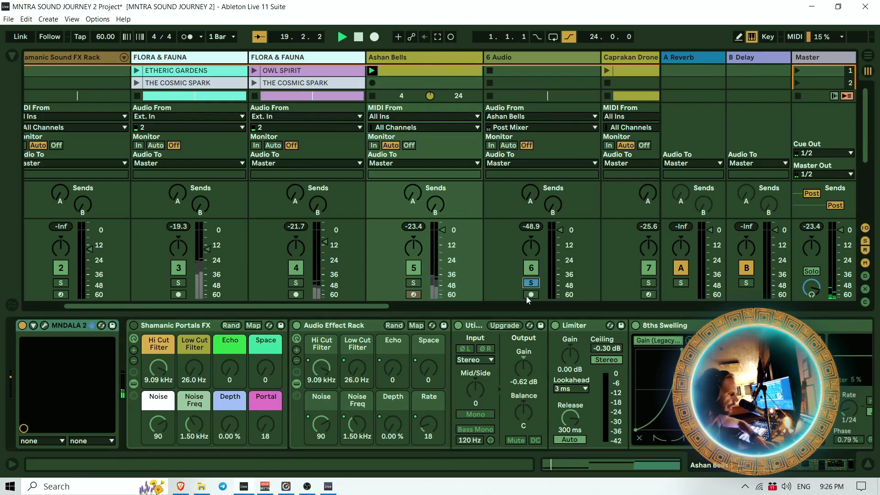
{"action": "left_click", "coordinate": [414, 283]}
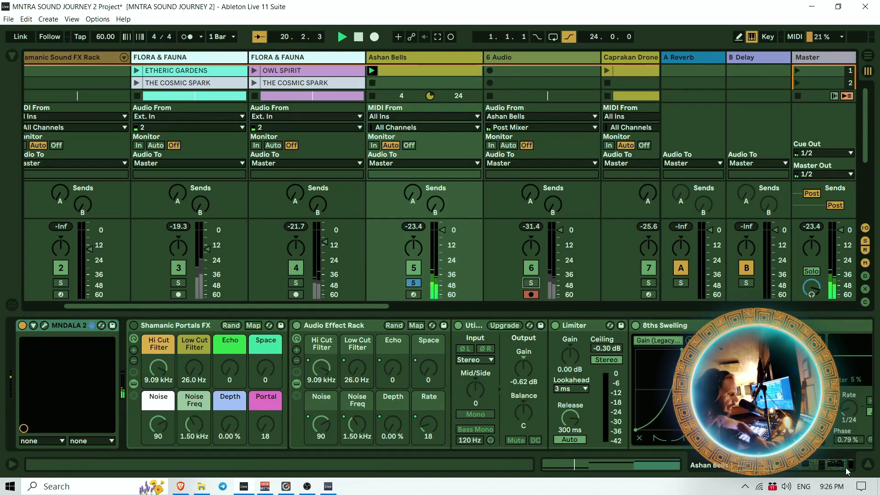
{"action": "left_click", "coordinate": [866, 466]}
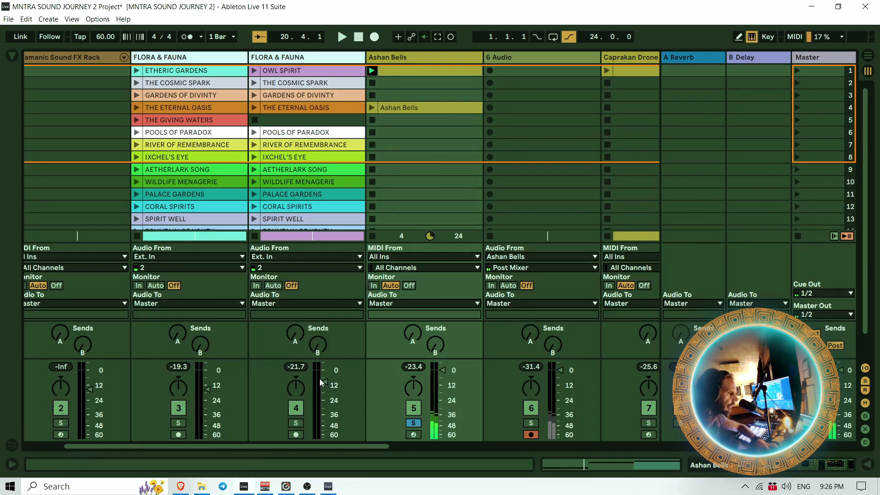
{"action": "left_click", "coordinate": [358, 38]}
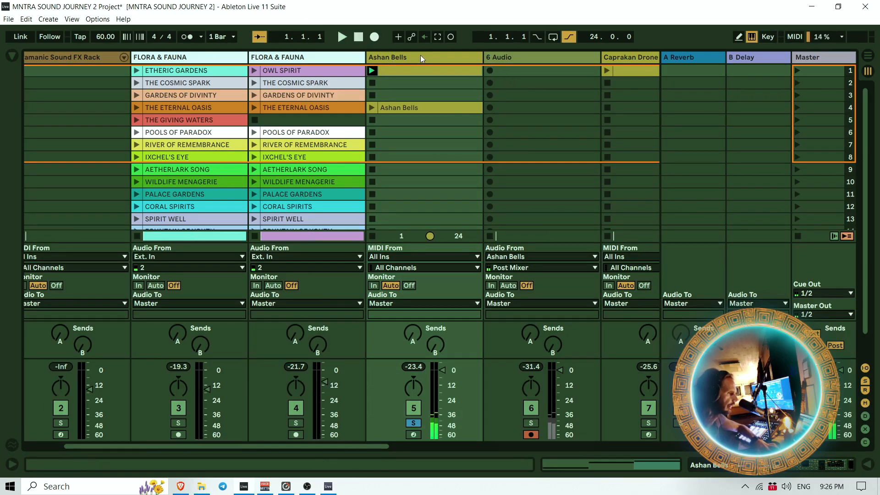
Record the soloed Ashan Bells into the first clip slot of the 6 Audio track, stop playback, and close the MNDALA 2 window
{"action": "left_click", "coordinate": [490, 70]}
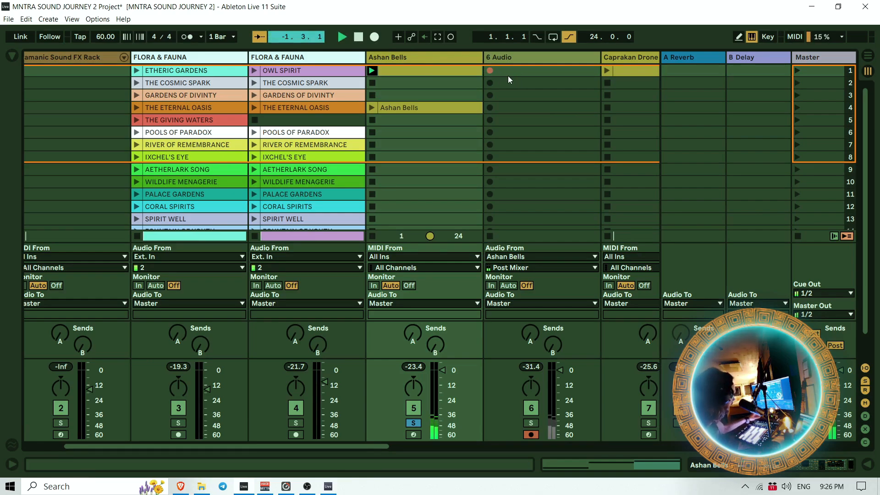
{"action": "double_click", "coordinate": [419, 55]}
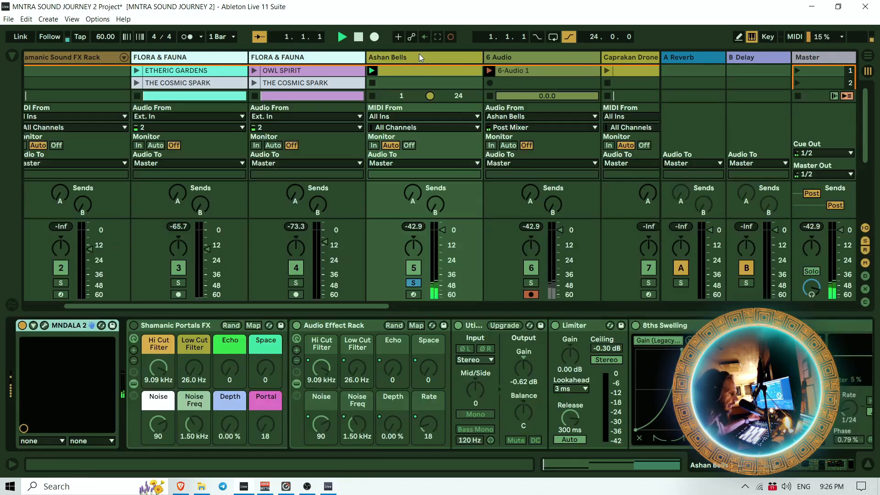
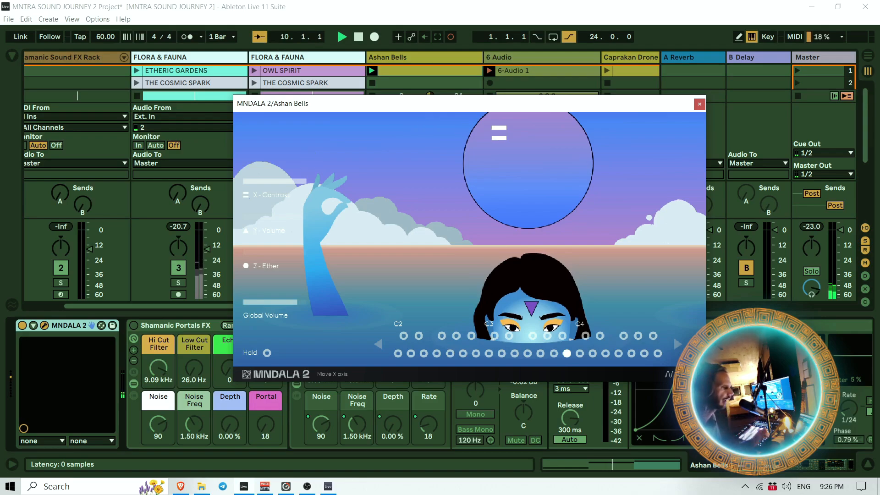
{"action": "key", "text": "space"}
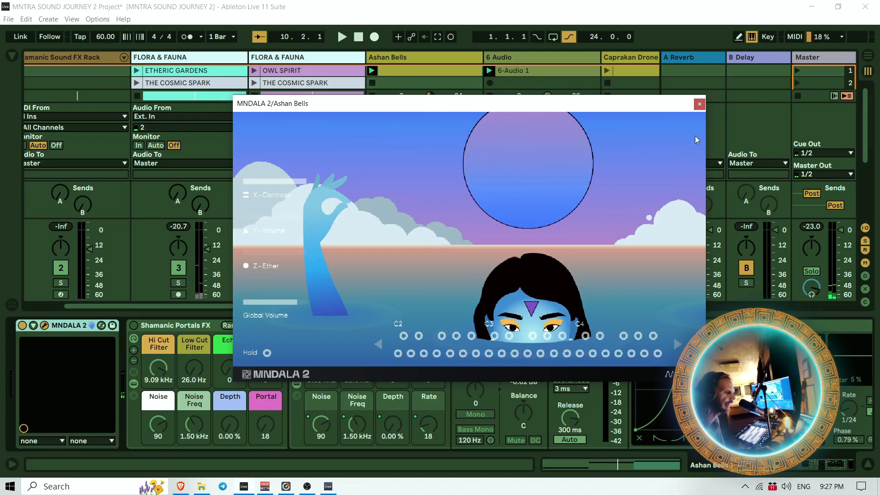
{"action": "left_click", "coordinate": [699, 106]}
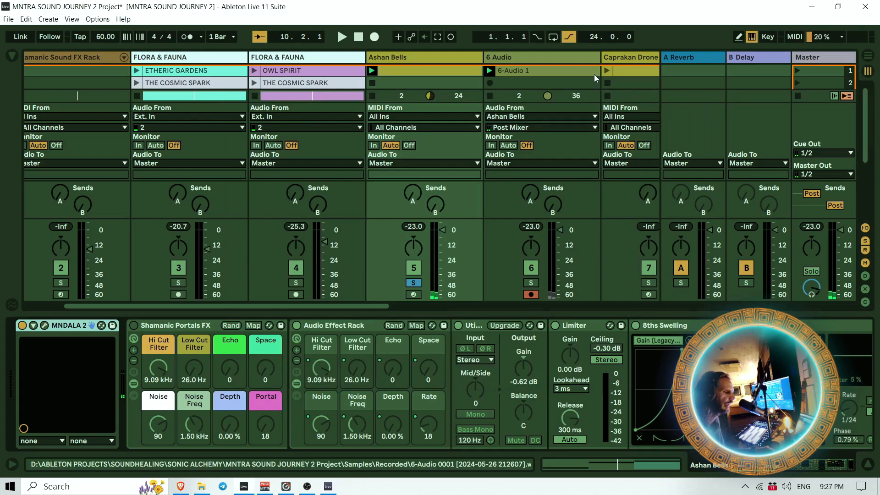
Look at the recorded clip's waveform on the 6 Audio track, and rename the clip Temple Bell Atmo
{"action": "double_click", "coordinate": [568, 69]}
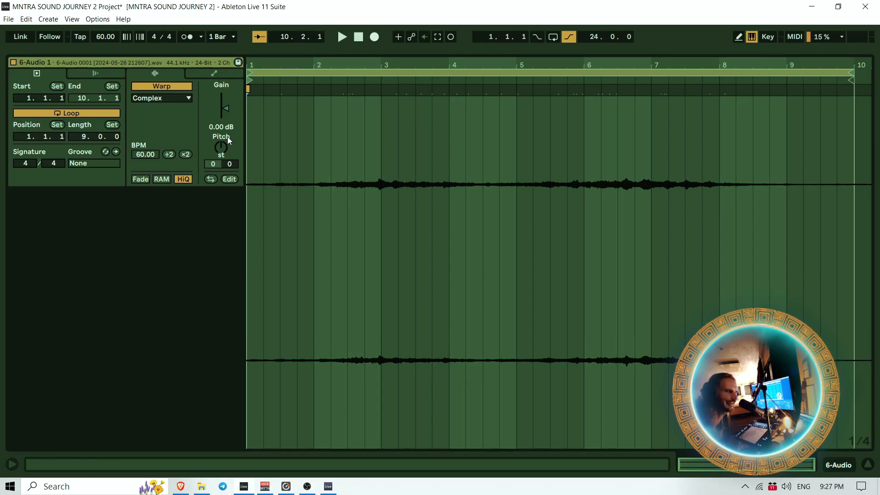
{"action": "left_click", "coordinate": [865, 465]}
{"action": "right_click", "coordinate": [522, 67]}
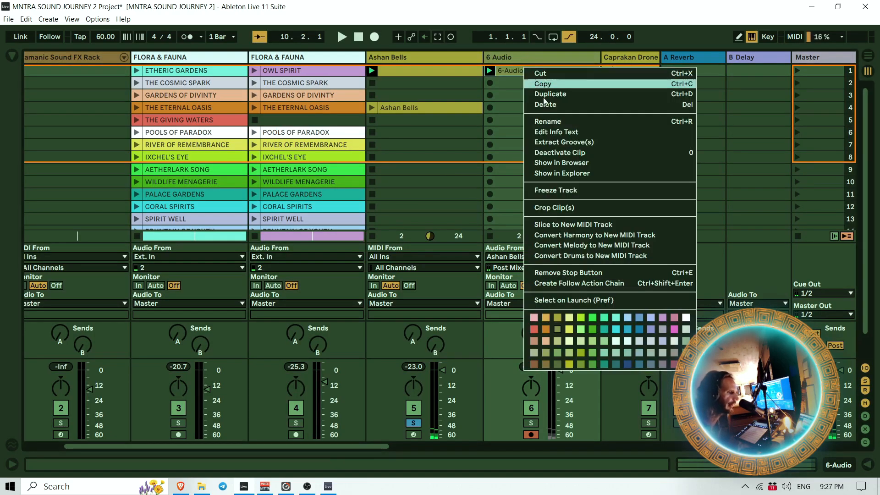
{"action": "left_click", "coordinate": [576, 120]}
{"action": "type", "text": "Tem"}
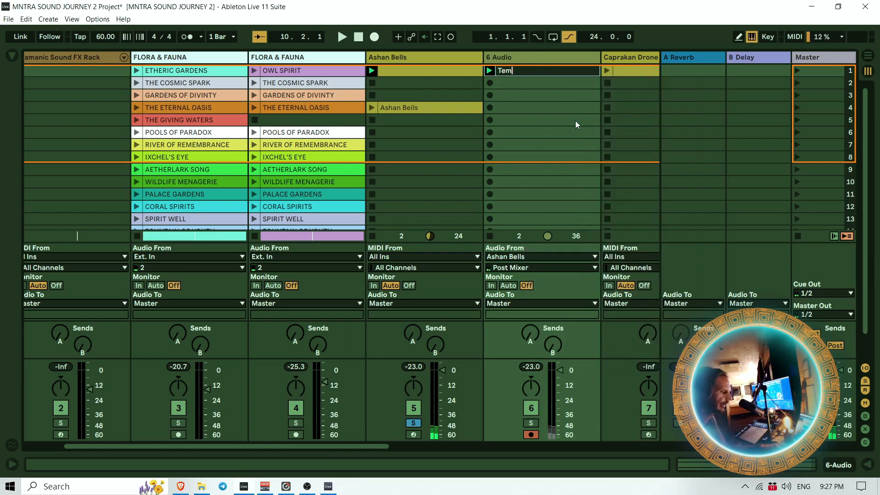
{"action": "type", "text": "ple Be"}
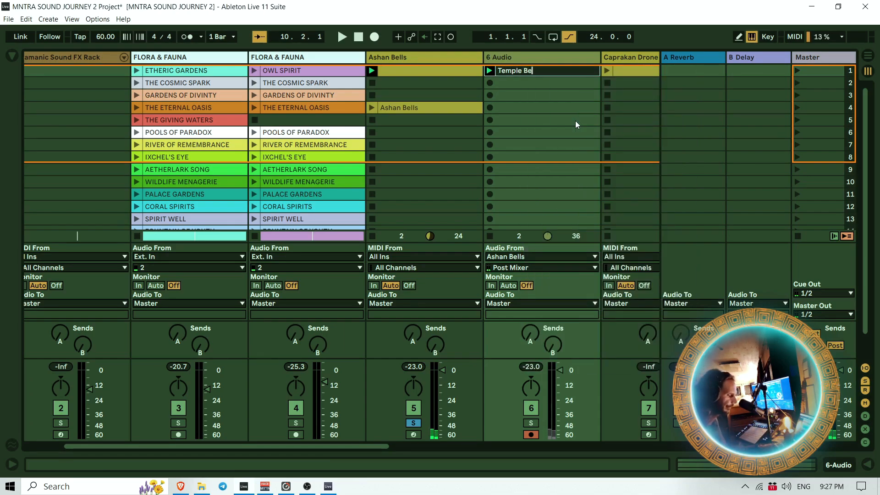
{"action": "type", "text": "ll Atmo"}
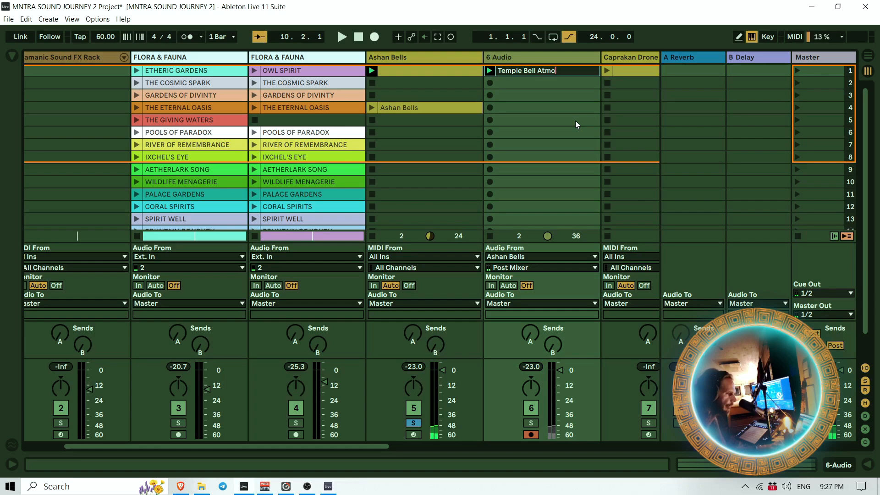
{"action": "key", "text": "Return"}
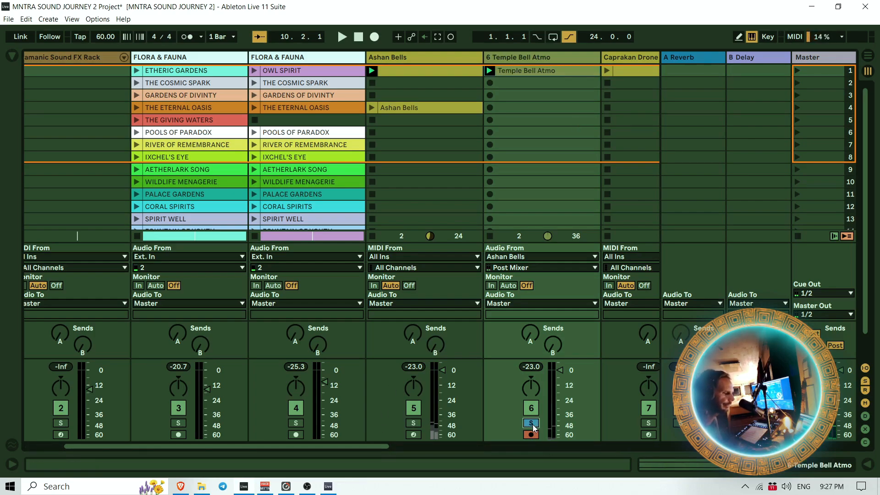
Unsolo the Temple Bell Atmo track, and turn the Shamanic Portals FX rack on the Ashan Bells track back on
{"action": "left_click", "coordinate": [532, 424]}
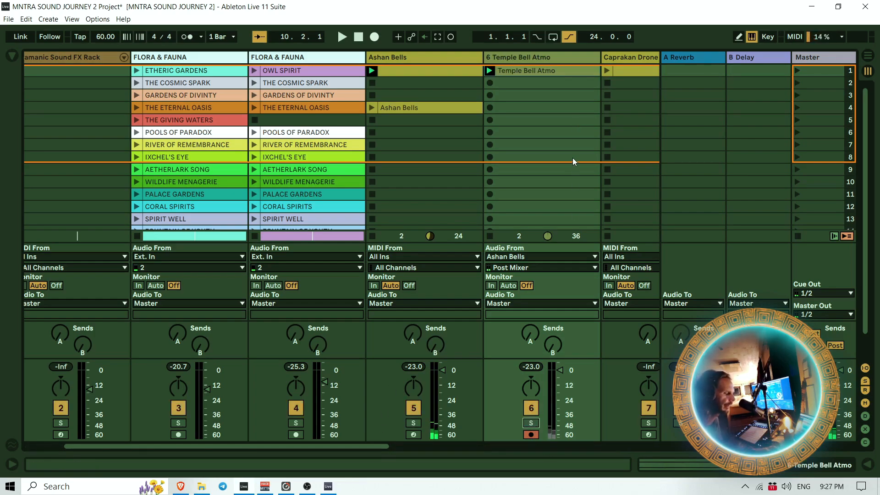
{"action": "double_click", "coordinate": [436, 54]}
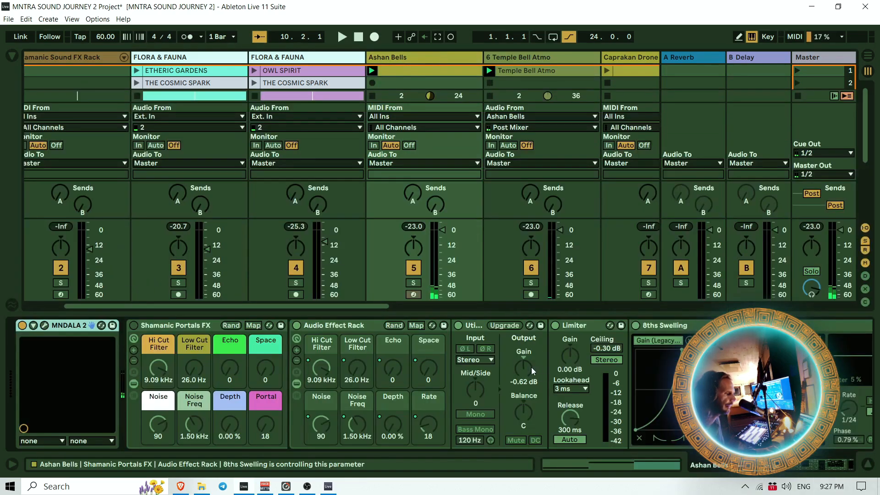
{"action": "left_click", "coordinate": [133, 325]}
{"action": "left_click", "coordinate": [840, 464]}
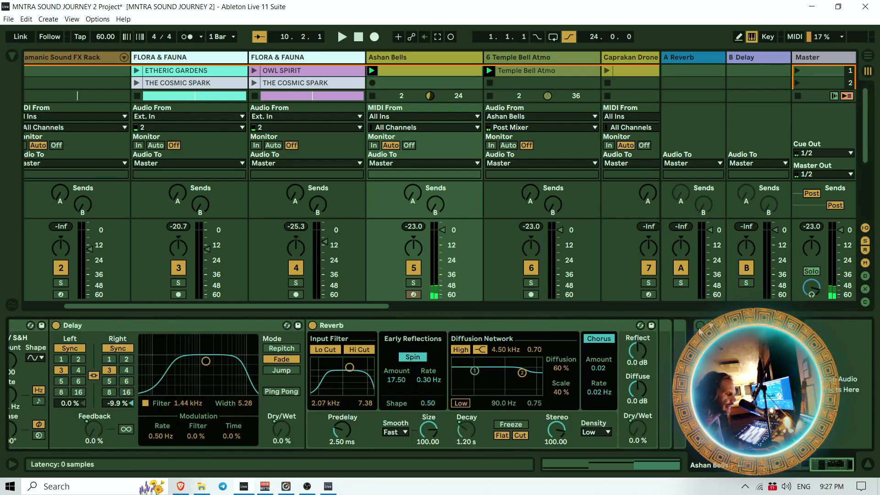
{"action": "left_click_drag", "start_coordinate": [844, 470], "coordinate": [522, 446]}
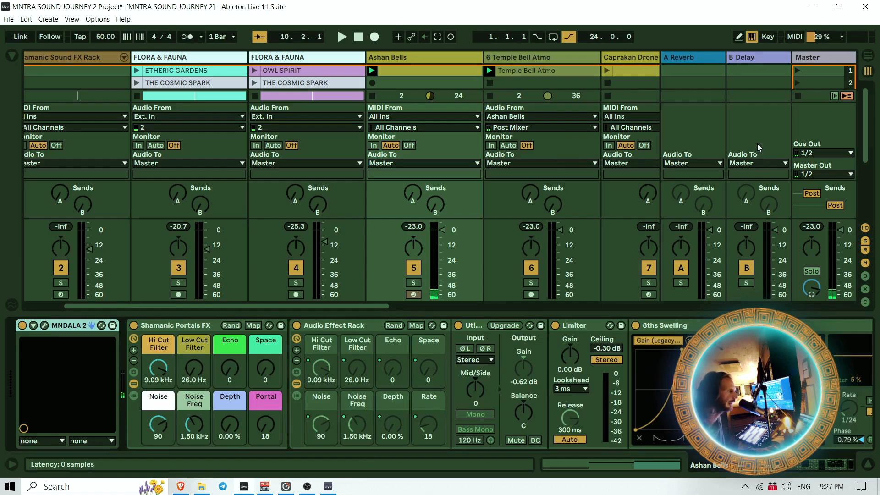
Unsolo sampler 2 on the Matrix page of the Ashan Bells track's MNDALA 2 instrument, and close its window
{"action": "key", "text": "ctrl+alt+p"}
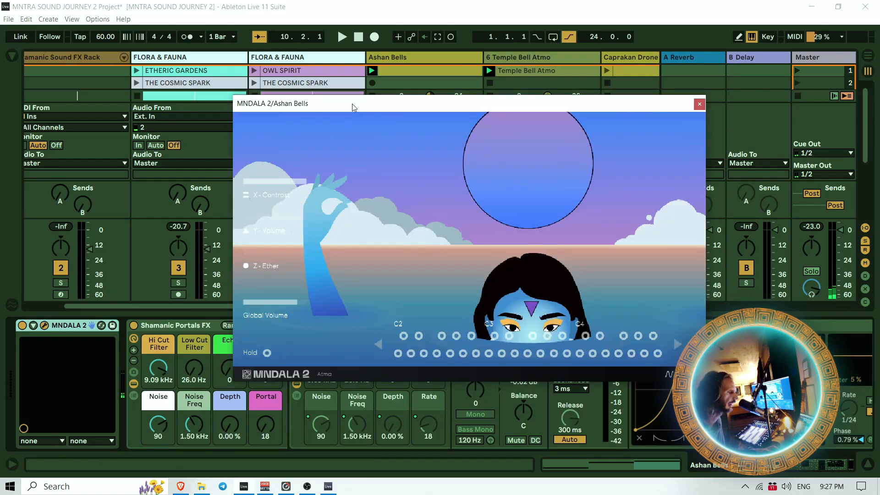
{"action": "left_click_drag", "start_coordinate": [353, 107], "coordinate": [460, 73]}
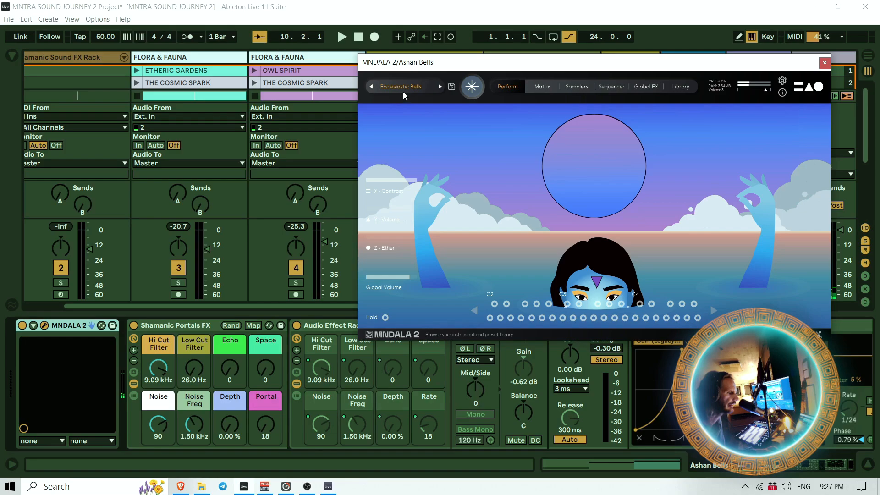
{"action": "left_click", "coordinate": [543, 87]}
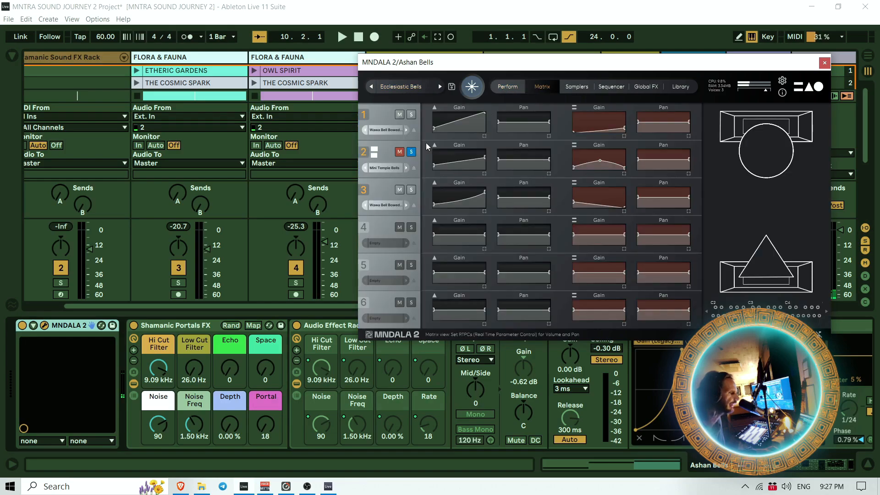
{"action": "left_click", "coordinate": [408, 154]}
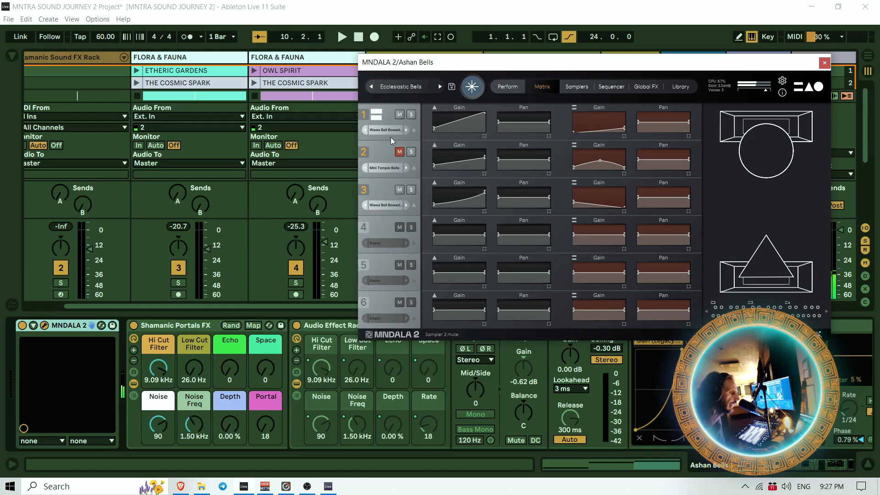
{"action": "left_click", "coordinate": [824, 65]}
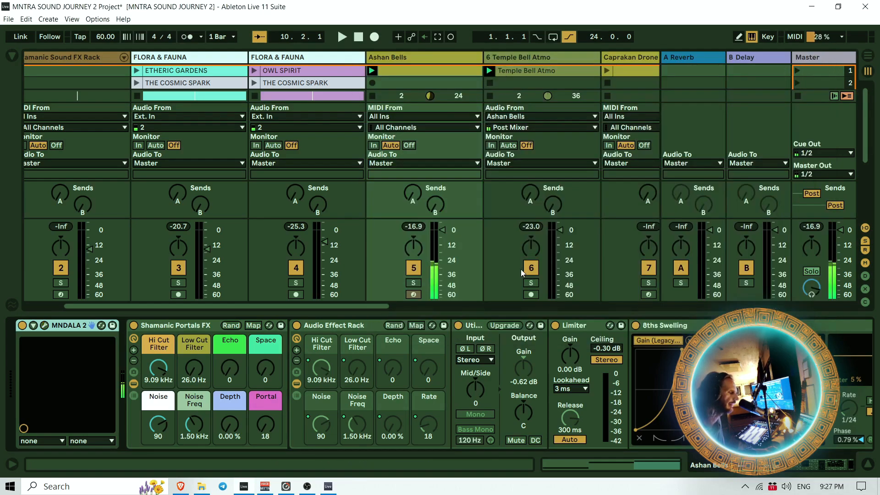
Play the layers together, and view the waveform of the Temple Bell Atmo clip
{"action": "key", "text": "space"}
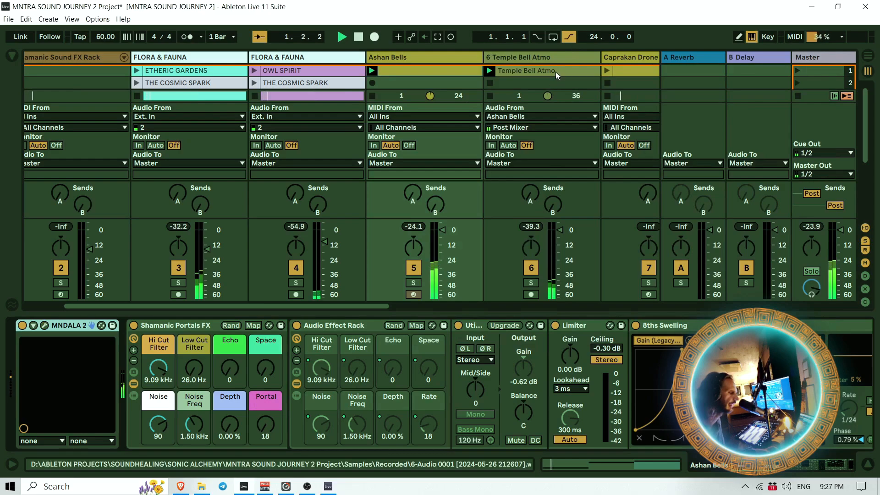
{"action": "double_click", "coordinate": [556, 72]}
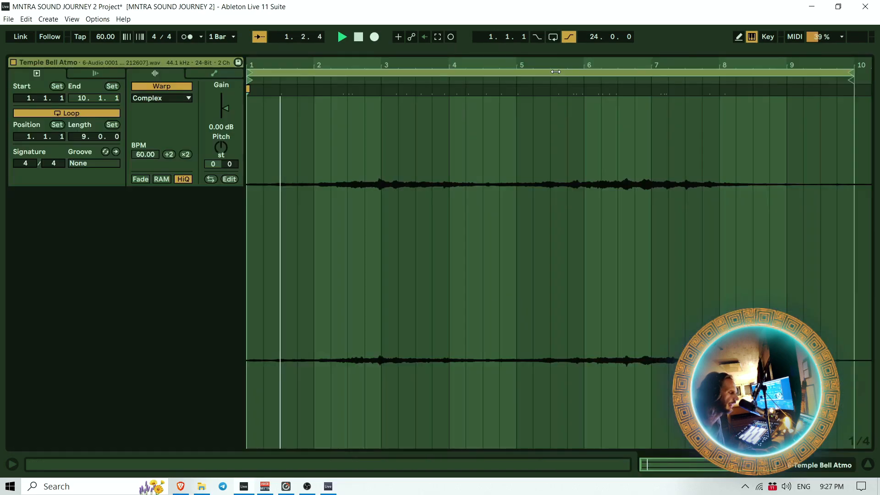
{"action": "left_click", "coordinate": [869, 465]}
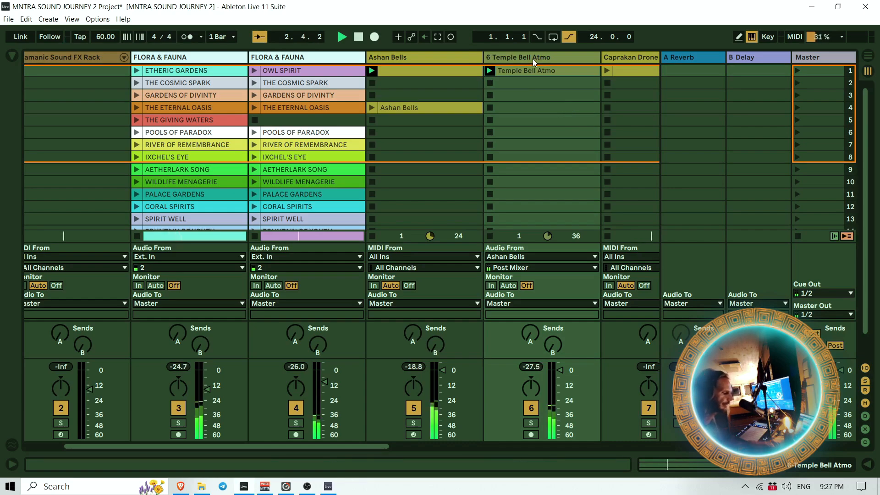
Collapse the Shamanic Portals FX rack on the Ashan Bells track, and copy it onto the Temple Bell Atmo track
{"action": "double_click", "coordinate": [466, 56]}
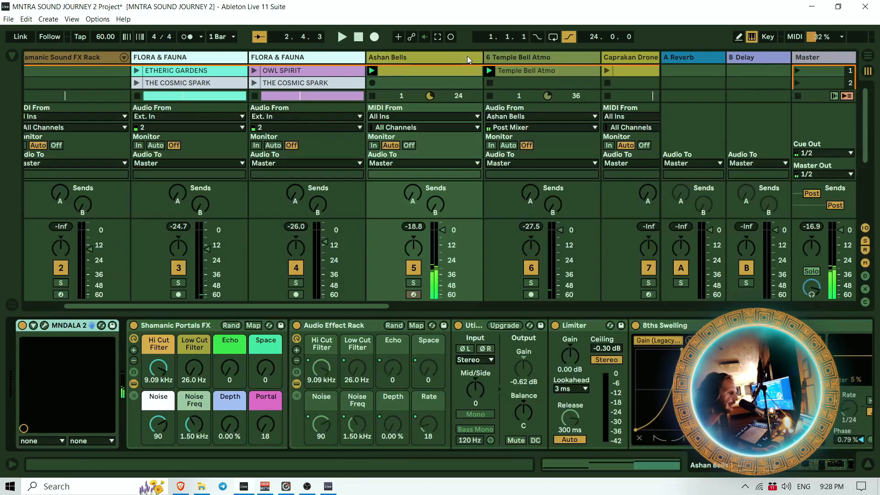
{"action": "left_click", "coordinate": [133, 383]}
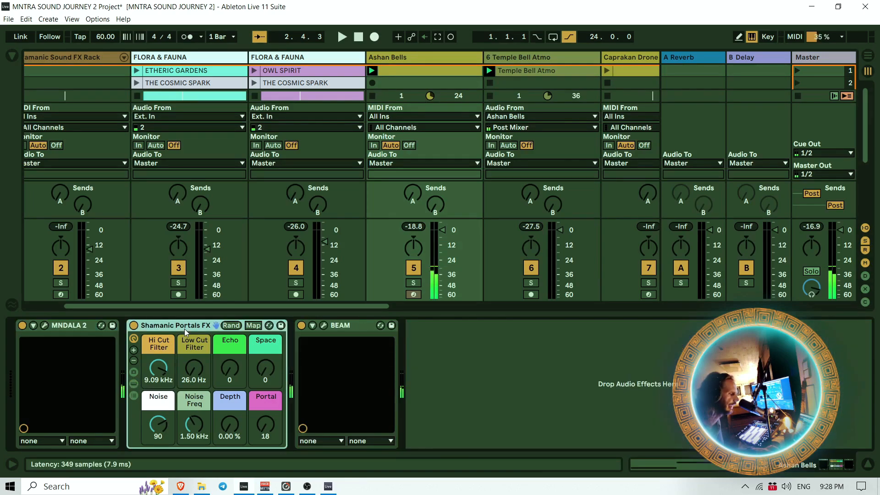
{"action": "left_click", "coordinate": [517, 56]}
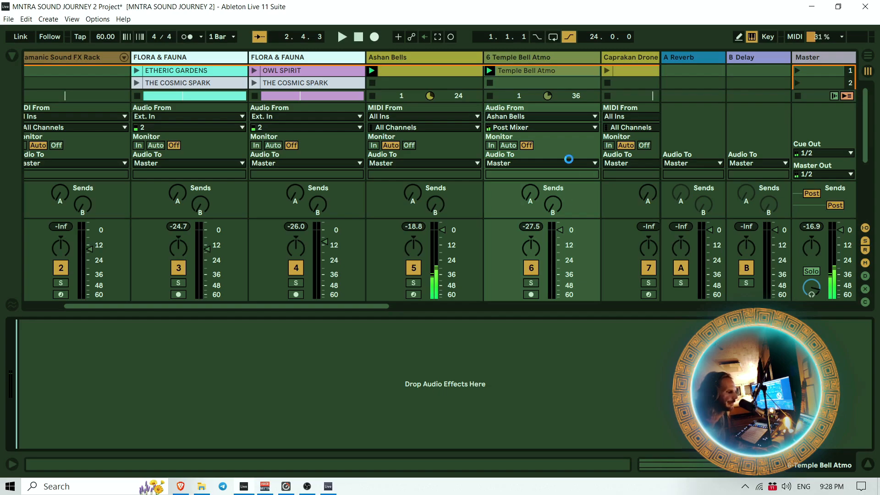
Set the Temple Bell Atmo track's Shamanic Portals FX during playback to Hi Cut Filter 1.99 kHz, Echo 12, Space 51 and Noise 0
{"action": "left_click", "coordinate": [51, 367]}
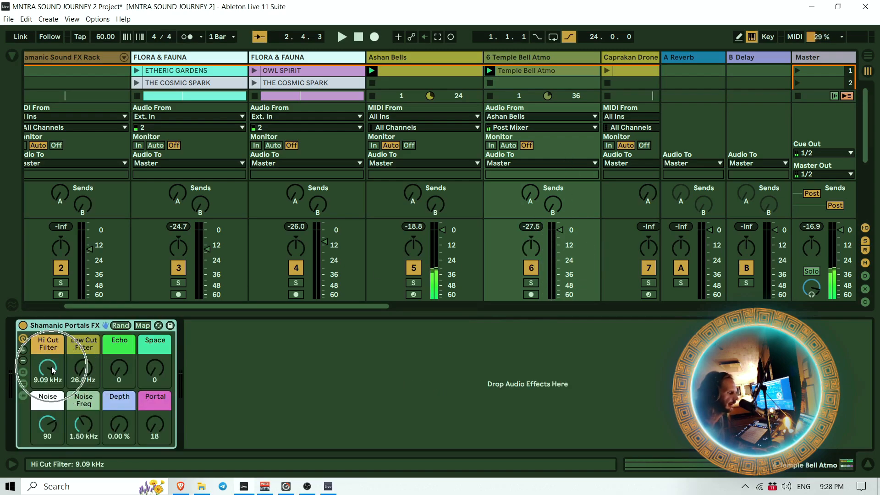
{"action": "left_click_drag", "start_coordinate": [51, 367], "coordinate": [51, 385]}
{"action": "key", "text": "space"}
{"action": "left_click_drag", "start_coordinate": [155, 373], "coordinate": [121, 368]}
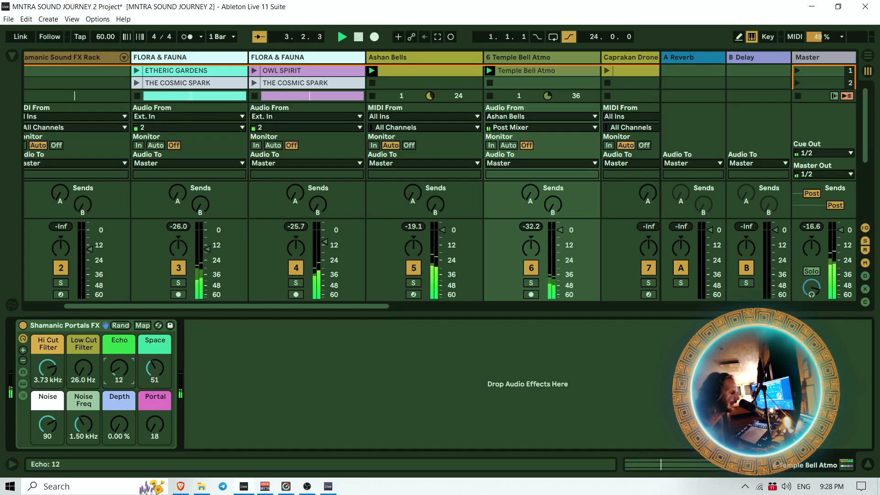
{"action": "left_click_drag", "start_coordinate": [53, 422], "coordinate": [53, 464]}
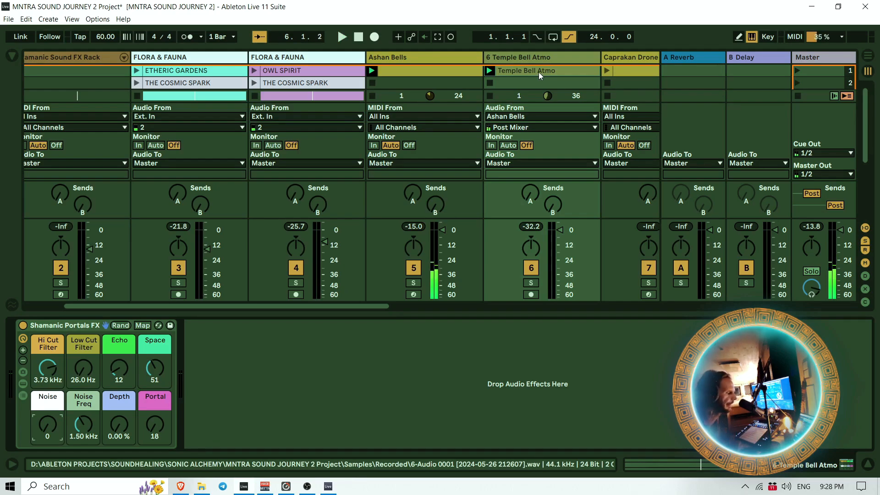
{"action": "key", "text": "space"}
{"action": "left_click_drag", "start_coordinate": [53, 365], "coordinate": [54, 389]}
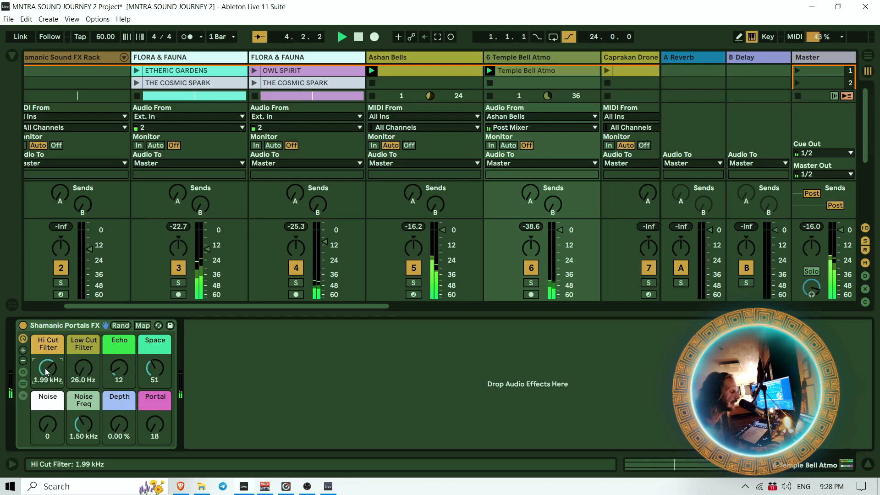
Copy the Temple Bell Atmo clip from the Session View into its track in the Arrangement View, starting at bar 1
{"action": "right_click", "coordinate": [529, 74]}
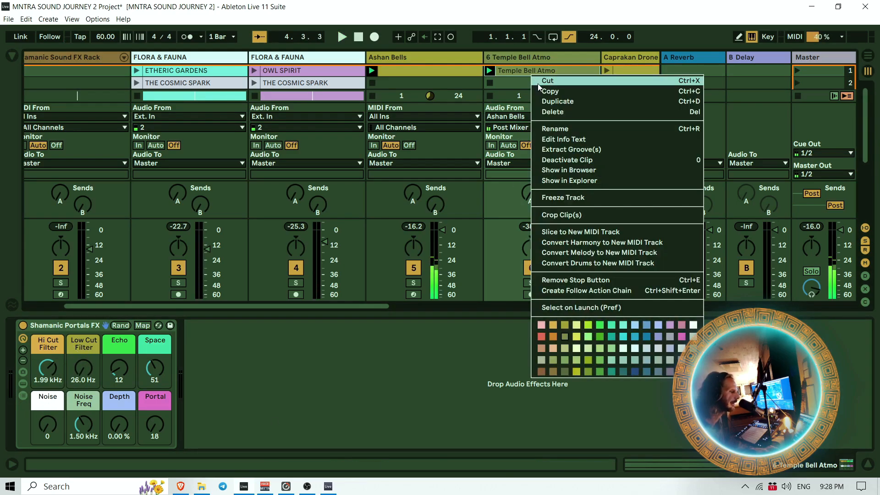
{"action": "left_click", "coordinate": [537, 90]}
{"action": "left_click", "coordinate": [868, 56]}
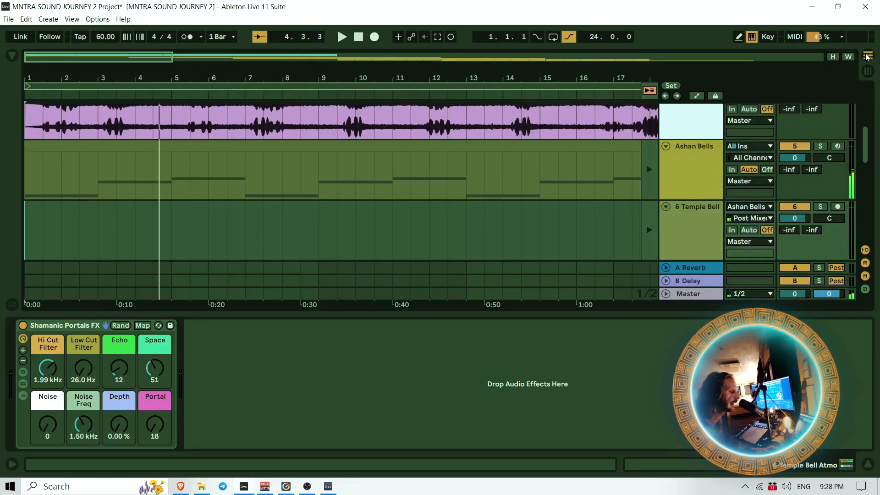
{"action": "left_click", "coordinate": [868, 464]}
{"action": "left_click", "coordinate": [706, 214]}
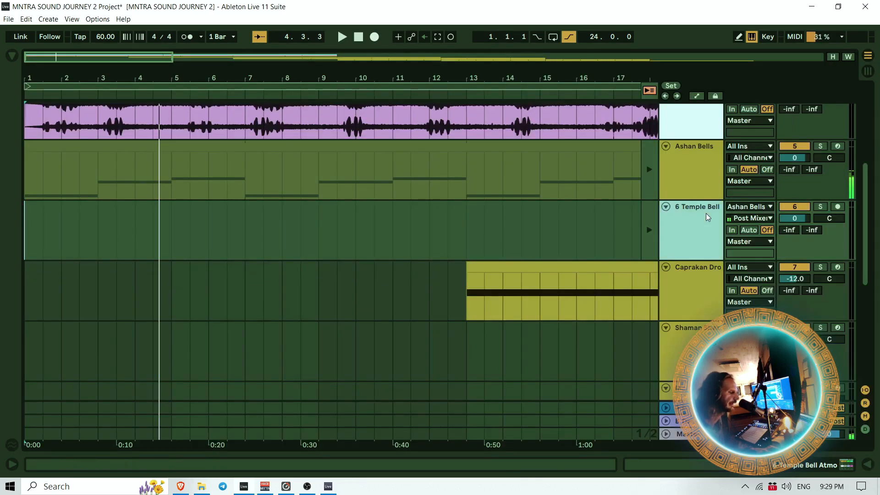
{"action": "left_click", "coordinate": [36, 228]}
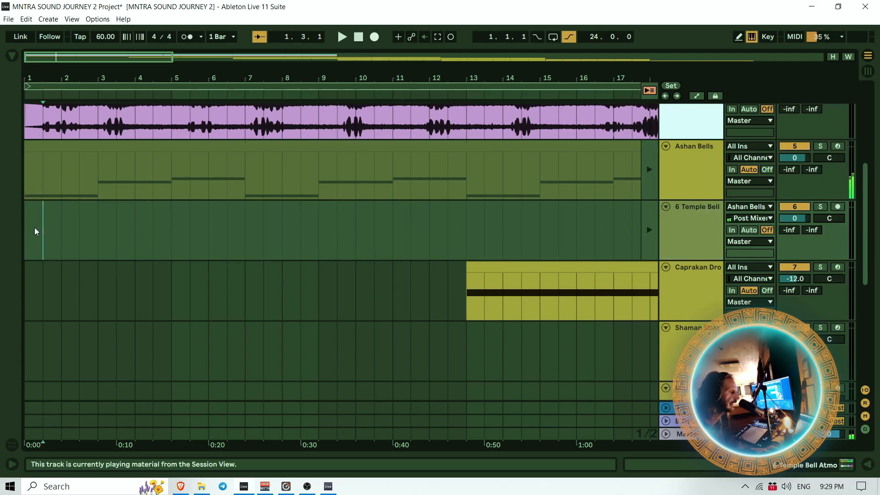
{"action": "key", "text": "ctrl+v"}
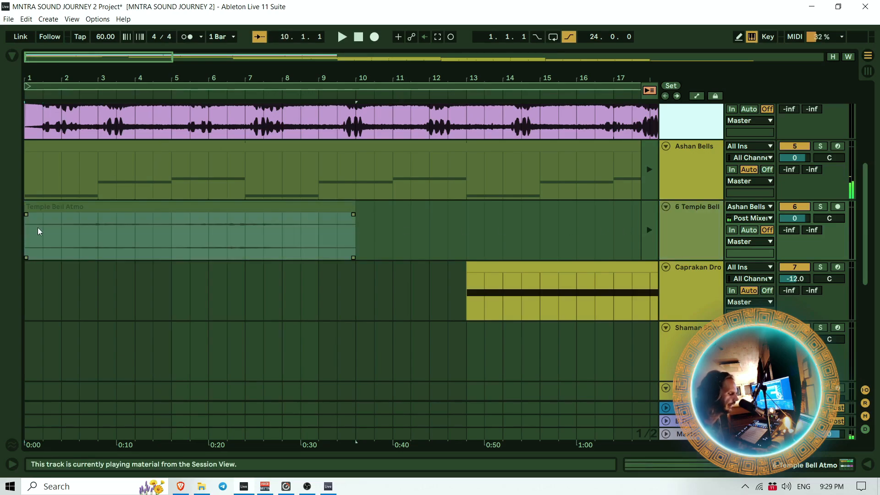
Return playback to the arrangement, and extend the Temple Bell Atmo clip to end at bar 25
{"action": "left_click", "coordinate": [649, 90]}
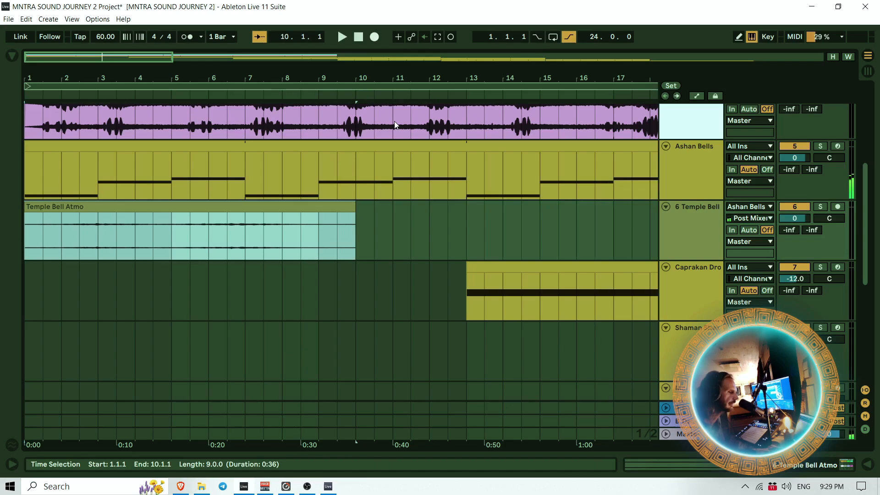
{"action": "key", "text": "minus"}
{"action": "key", "text": "minus"}
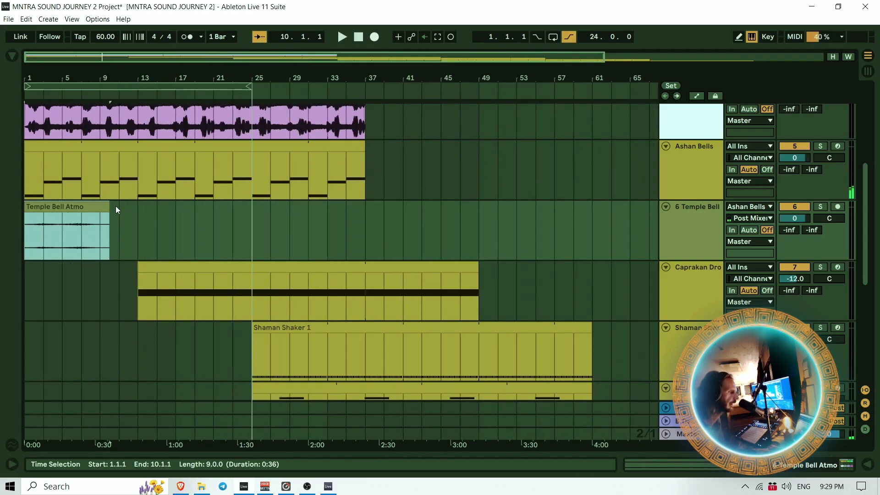
{"action": "left_click_drag", "start_coordinate": [111, 209], "coordinate": [251, 204]}
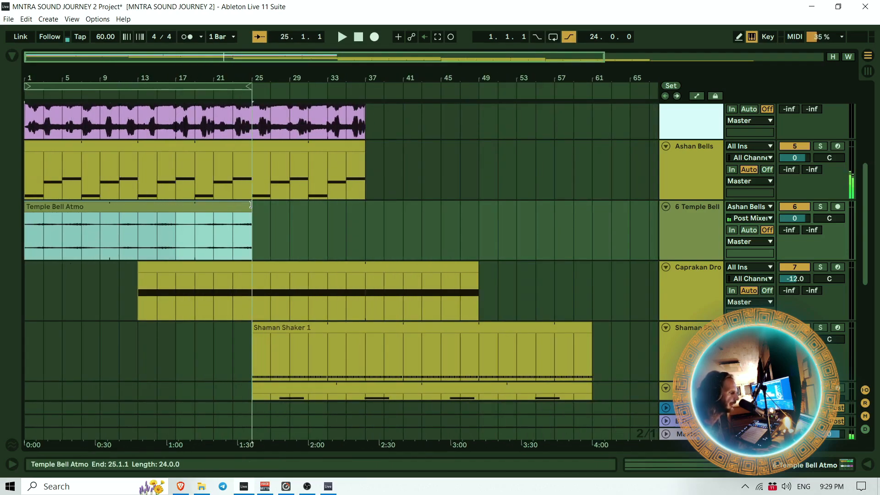
Show automation and shape the Temple Bell Atmo track's Hi Cut Filter into a slightly curved rise from bar 1 to 1.99 kHz at bar 13
{"action": "left_click", "coordinate": [690, 212]}
{"action": "left_click", "coordinate": [697, 96]}
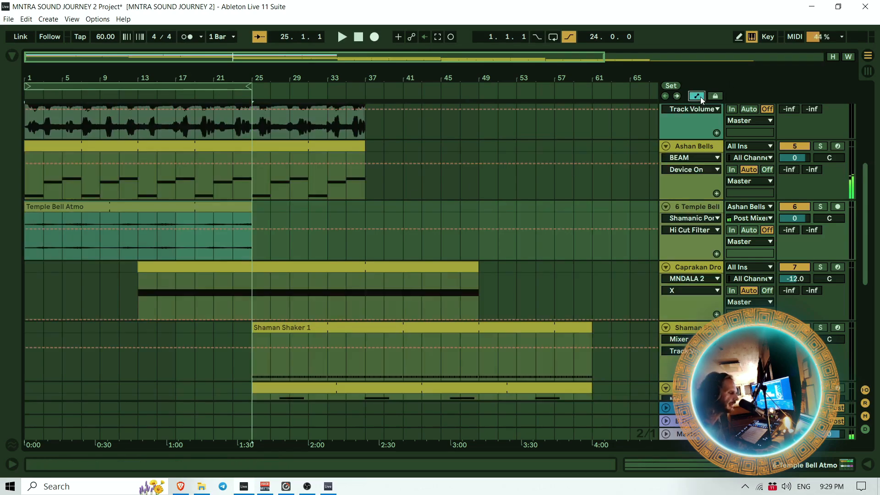
{"action": "left_click", "coordinate": [166, 229]}
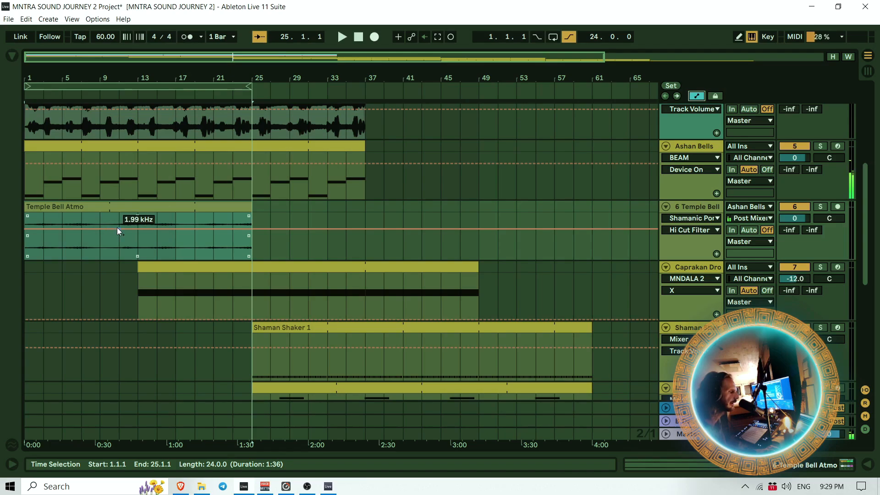
{"action": "left_click", "coordinate": [137, 230]}
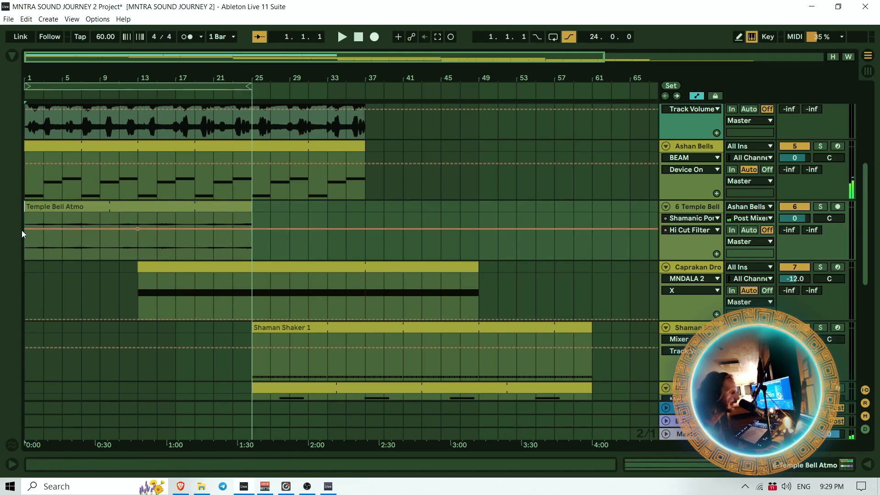
{"action": "left_click_drag", "start_coordinate": [28, 230], "coordinate": [27, 244]}
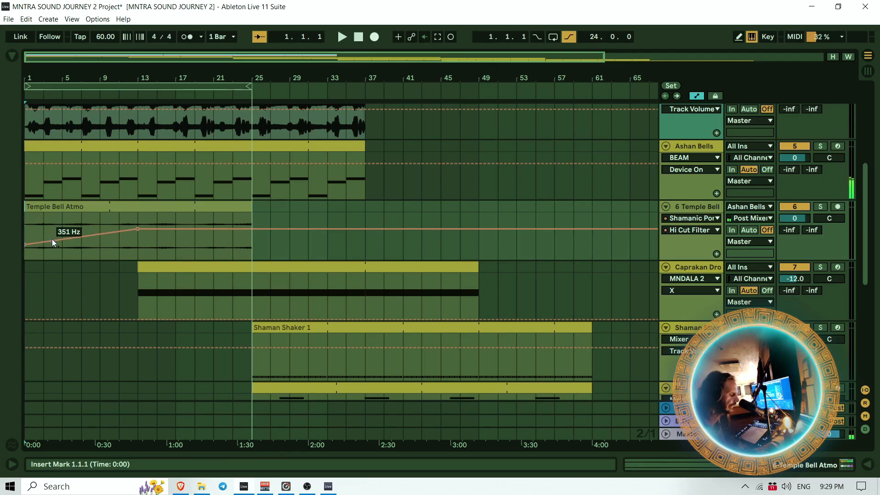
{"action": "key", "text": "alt"}
{"action": "left_click", "coordinate": [87, 239]}
{"action": "mouse_move", "coordinate": [82, 235]}
{"action": "left_mouse_down"}
{"action": "mouse_move", "coordinate": [81, 245]}
{"action": "mouse_move", "coordinate": [82, 236]}
{"action": "left_mouse_up"}
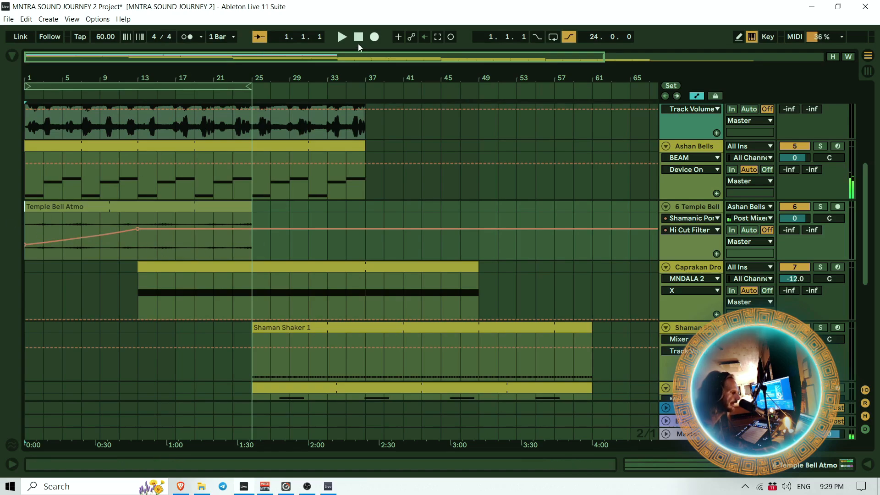
Play the arrangement from bar 1, and check the automated Hi Cut Filter in the Temple Bell Atmo track's Shamanic Portals FX rack
{"action": "left_click", "coordinate": [343, 37]}
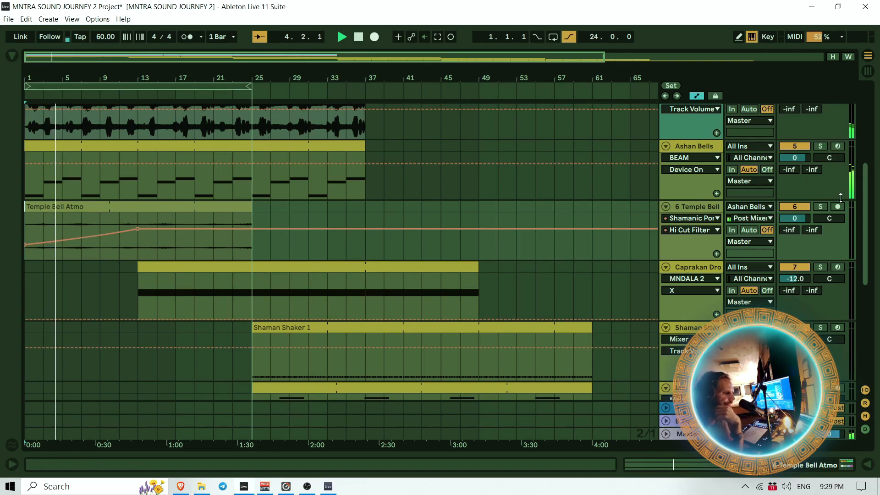
{"action": "double_click", "coordinate": [711, 211]}
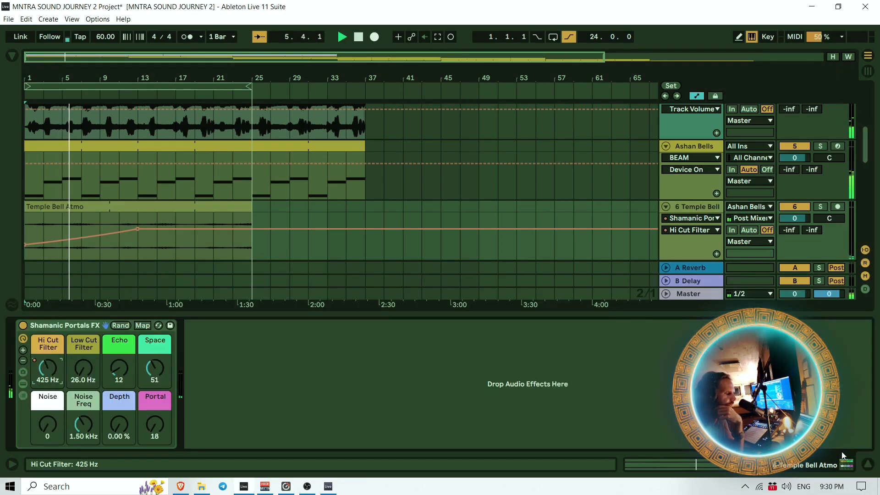
{"action": "left_click", "coordinate": [868, 464]}
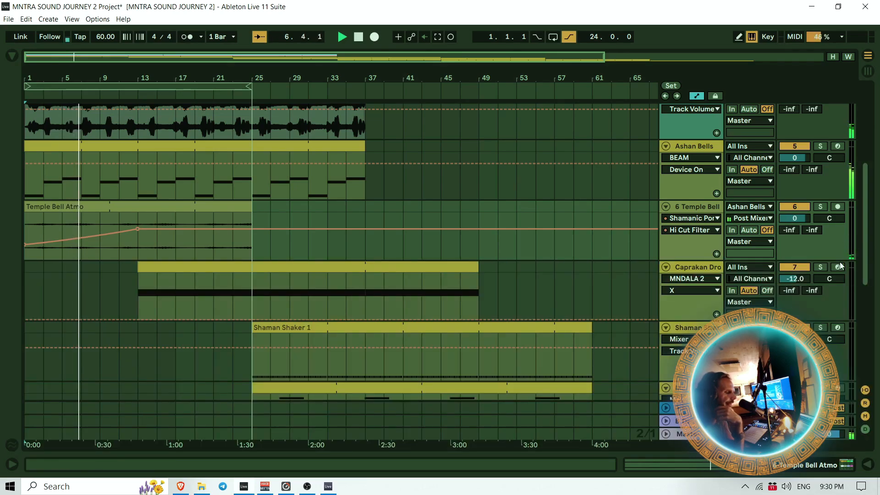
{"action": "scroll", "coordinate": [330, 251], "scroll_direction": "up", "scroll_amount": 3}
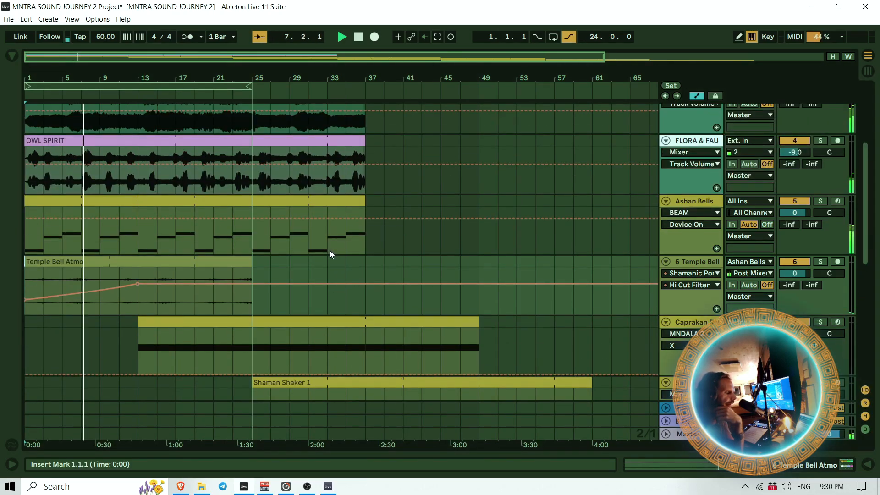
{"action": "scroll", "coordinate": [329, 251], "scroll_direction": "down", "scroll_amount": 2}
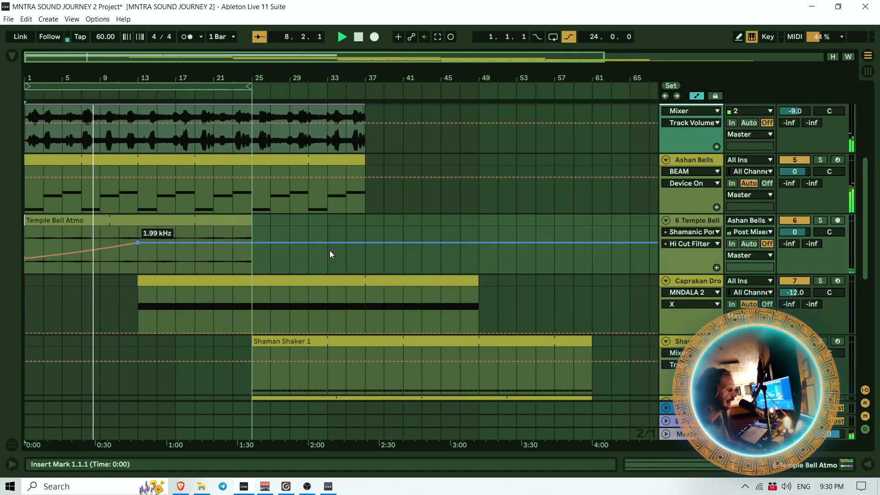
Bend the Hi Cut Filter automation between bars 1 and 13 upward so it rises quickly first and flattens toward bar 13
{"action": "left_click", "coordinate": [109, 247]}
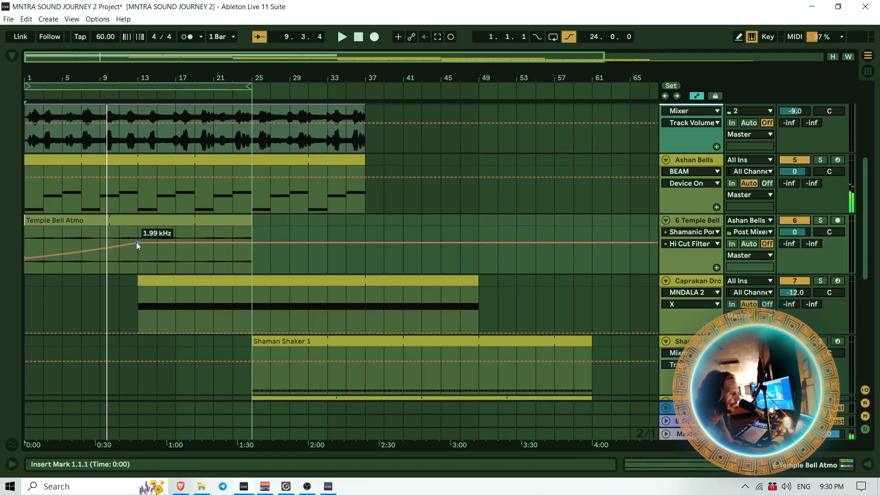
{"action": "left_click", "coordinate": [82, 251]}
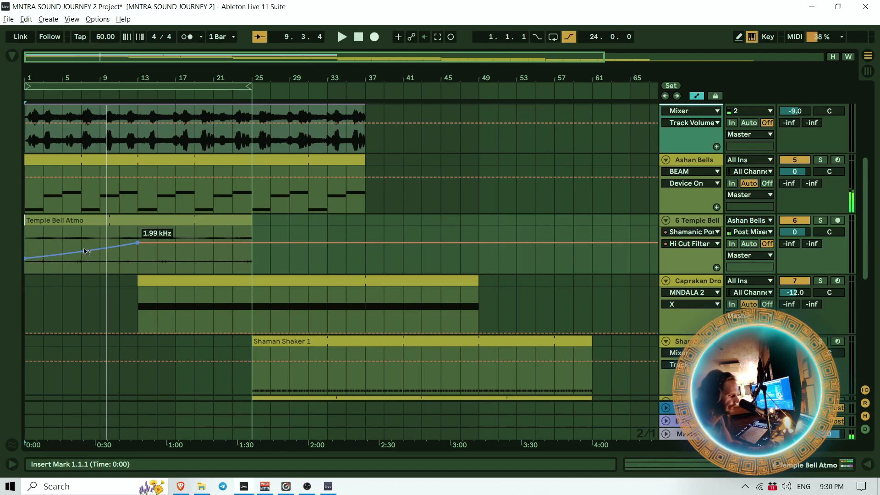
{"action": "left_click_drag", "start_coordinate": [83, 248], "coordinate": [84, 237]}
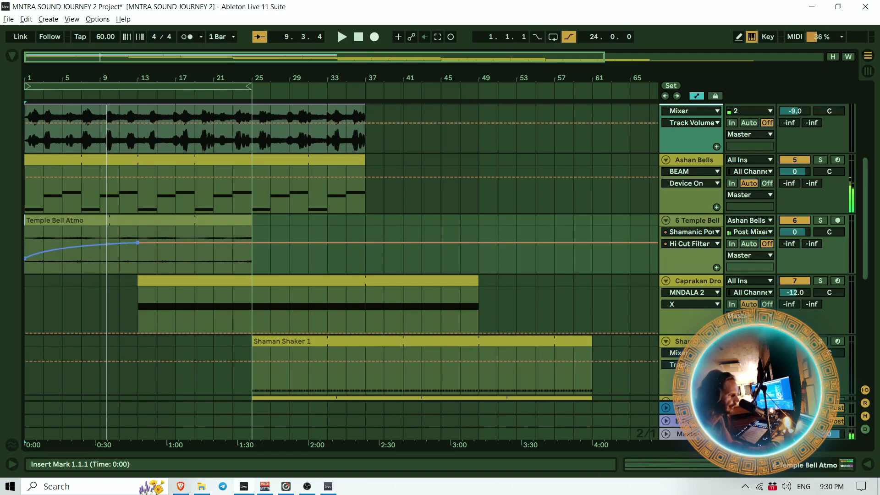
Play from about bar 5, and solo the Temple Bell Atmo track briefly to compare it with the full mix
{"action": "left_click", "coordinate": [66, 93]}
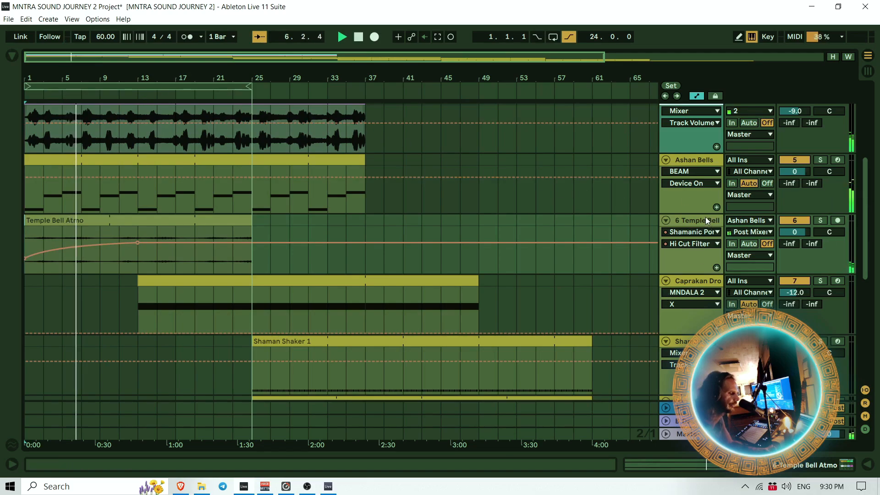
{"action": "left_click", "coordinate": [820, 220]}
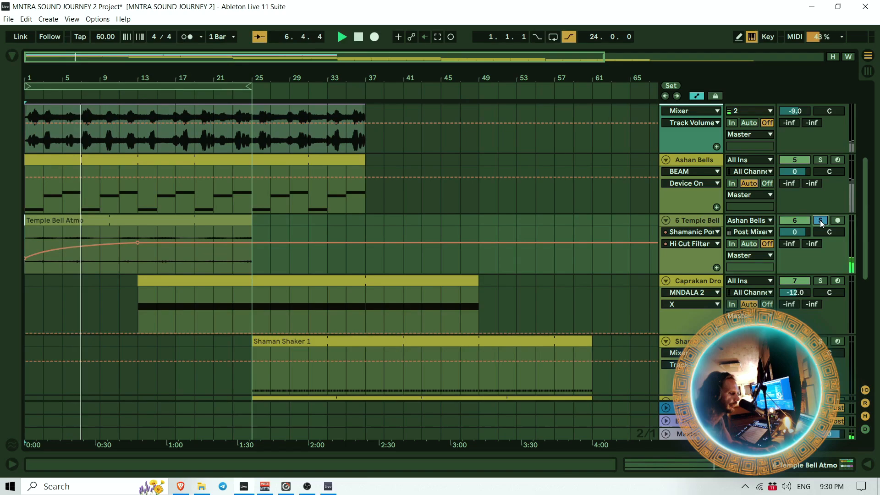
{"action": "left_click", "coordinate": [821, 220]}
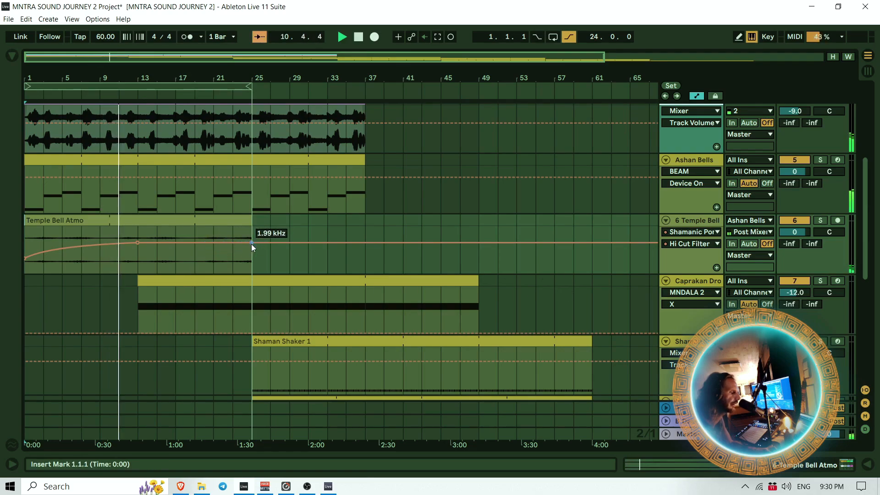
Add a Hi Cut Filter automation point of 1.12 kHz at bar 25 on the Temple Bell Atmo track, and play from about bar 12
{"action": "left_click_drag", "start_coordinate": [251, 244], "coordinate": [251, 241]}
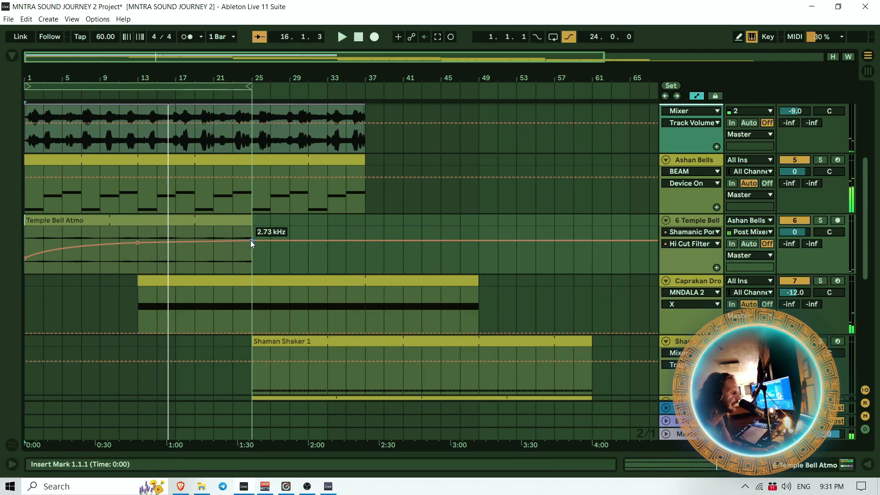
{"action": "left_click_drag", "start_coordinate": [251, 240], "coordinate": [252, 247]}
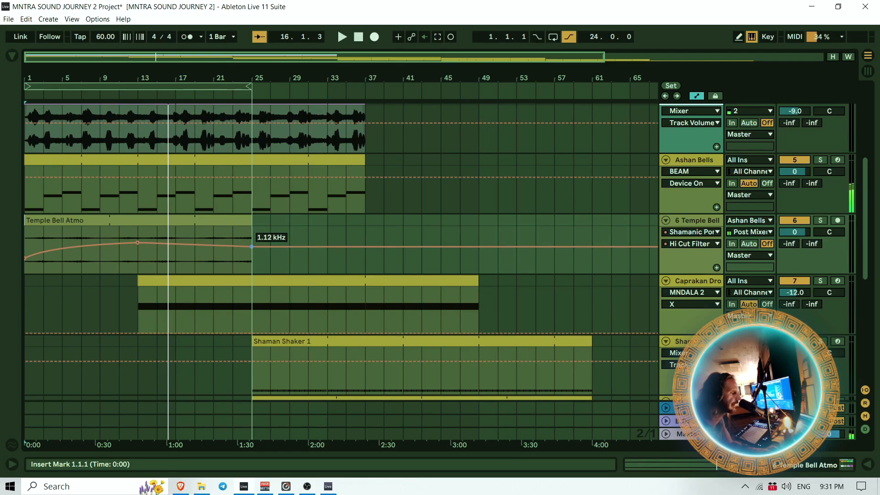
{"action": "left_click", "coordinate": [130, 94]}
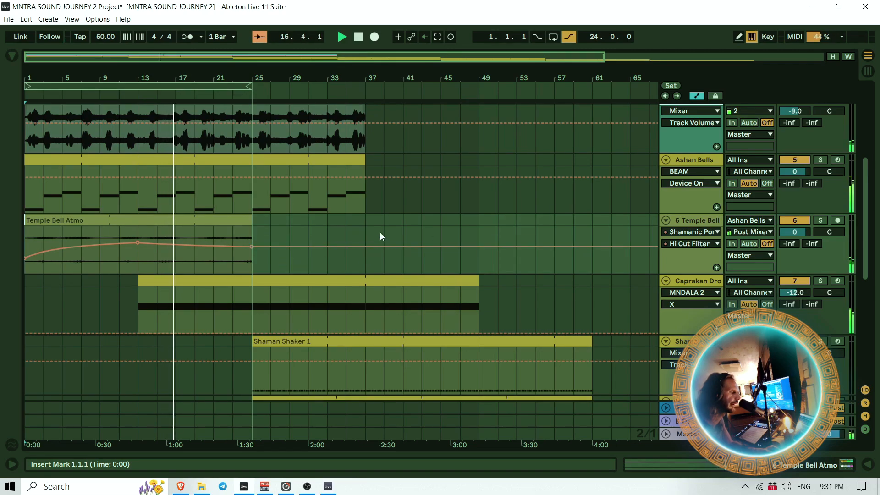
Move the Shaman Shaker 1 clip and the Mayan Double Flute clip below it from bar 25 to start at bar 37
{"action": "scroll", "coordinate": [324, 234], "scroll_direction": "down", "scroll_amount": 3}
{"action": "scroll", "coordinate": [323, 232], "scroll_direction": "up", "scroll_amount": 2}
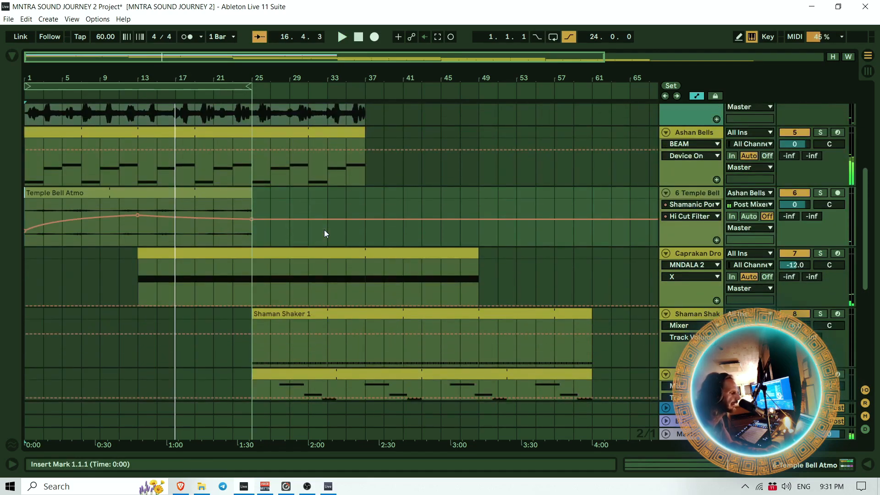
{"action": "scroll", "coordinate": [323, 231], "scroll_direction": "down", "scroll_amount": 2}
{"action": "left_click", "coordinate": [328, 257]}
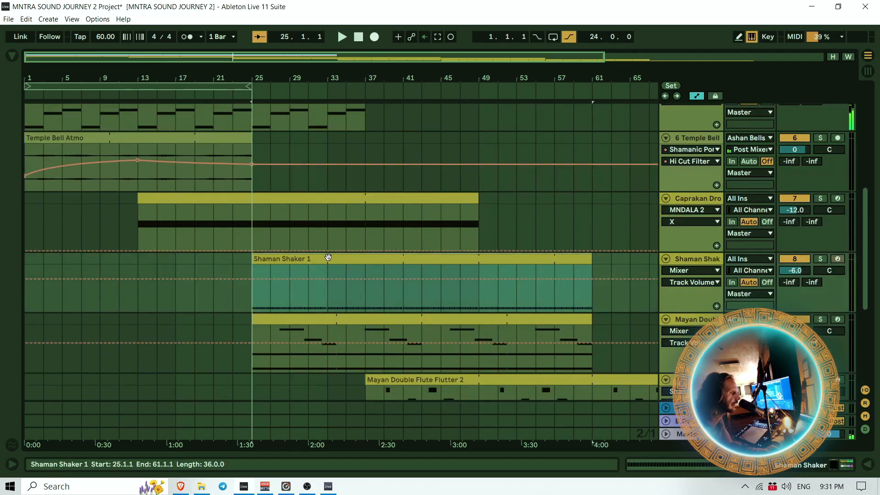
{"action": "left_click_drag", "start_coordinate": [345, 258], "coordinate": [464, 259]}
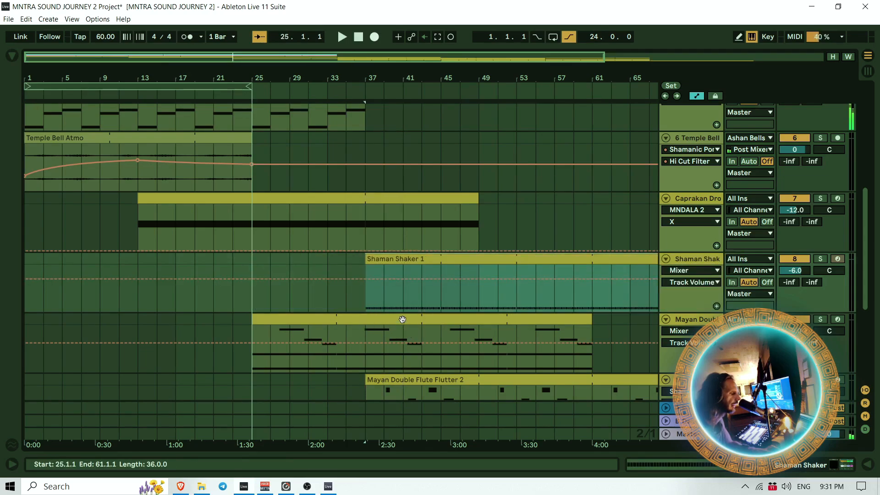
{"action": "key", "text": "Down"}
{"action": "left_click_drag", "start_coordinate": [513, 316], "coordinate": [513, 316]}
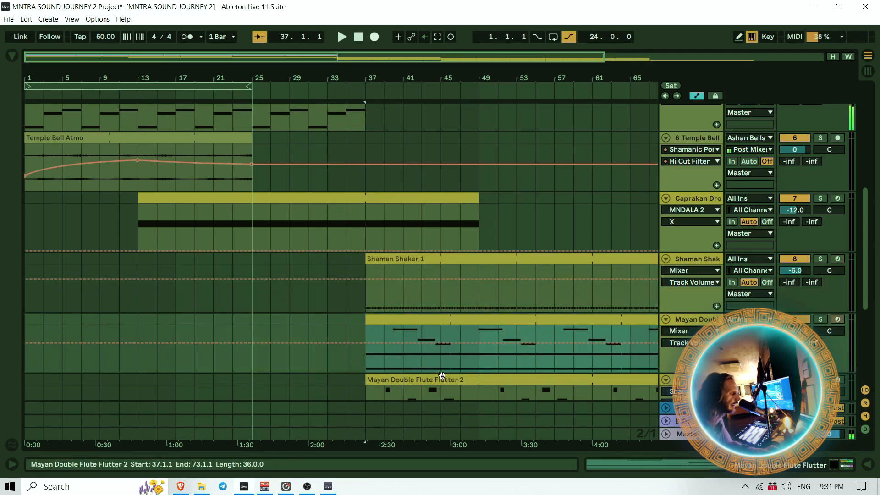
Select the Caprakan Drone clip, and view the full length of the arrangement
{"action": "scroll", "coordinate": [439, 316], "scroll_direction": "down", "scroll_amount": 2}
{"action": "scroll", "coordinate": [238, 280], "scroll_direction": "up", "scroll_amount": 4}
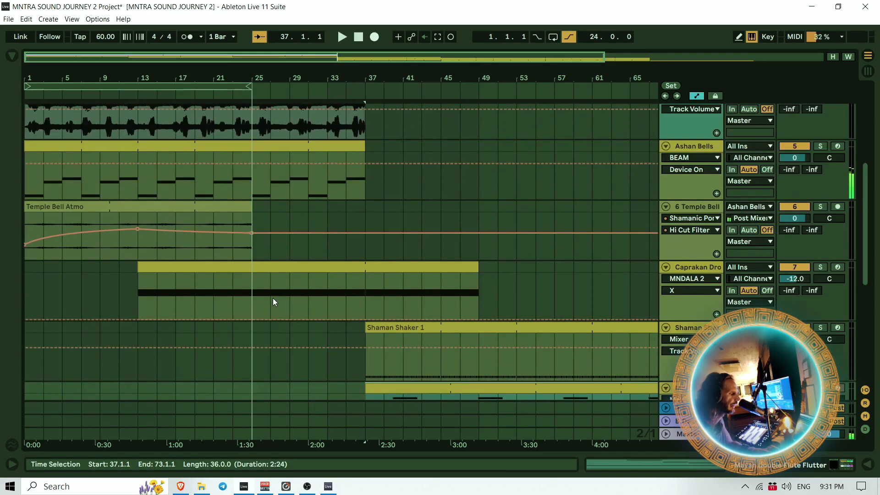
{"action": "left_click", "coordinate": [286, 265]}
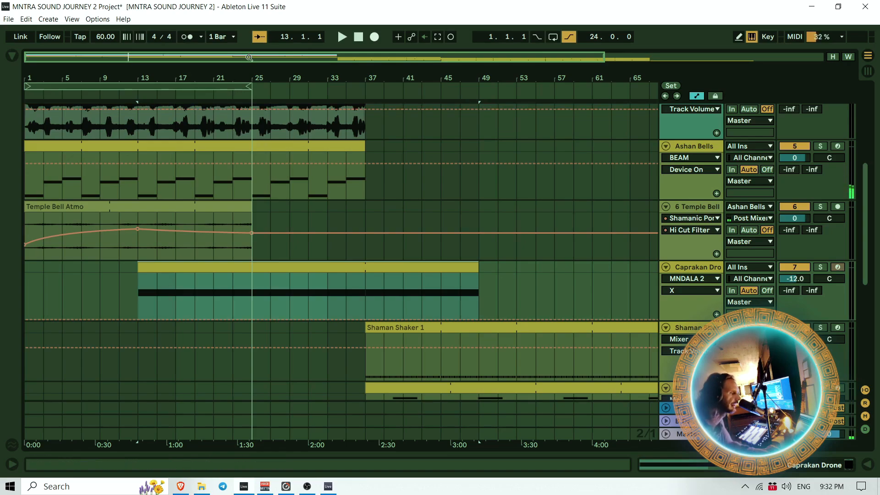
{"action": "left_click_drag", "start_coordinate": [245, 71], "coordinate": [246, 50]}
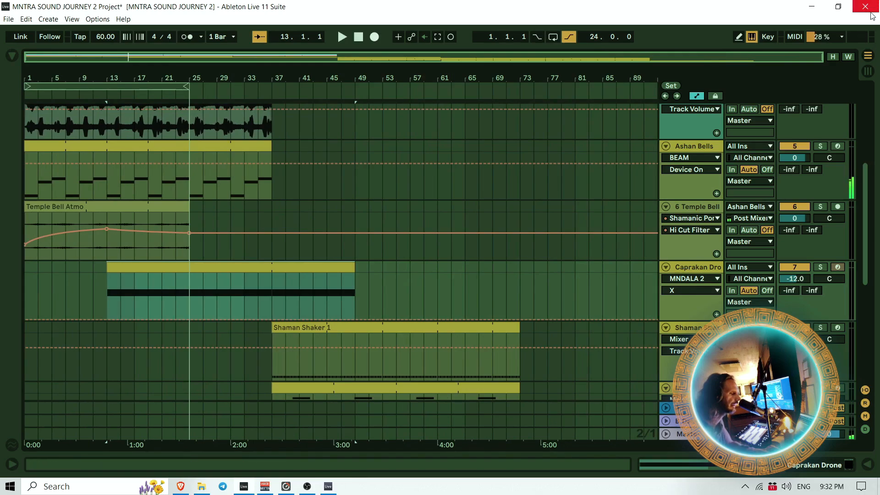
Add a Utility audio effect after MNDALA 2 on the Caprakan Drone track and show its Gain automation lane
{"action": "double_click", "coordinate": [696, 267]}
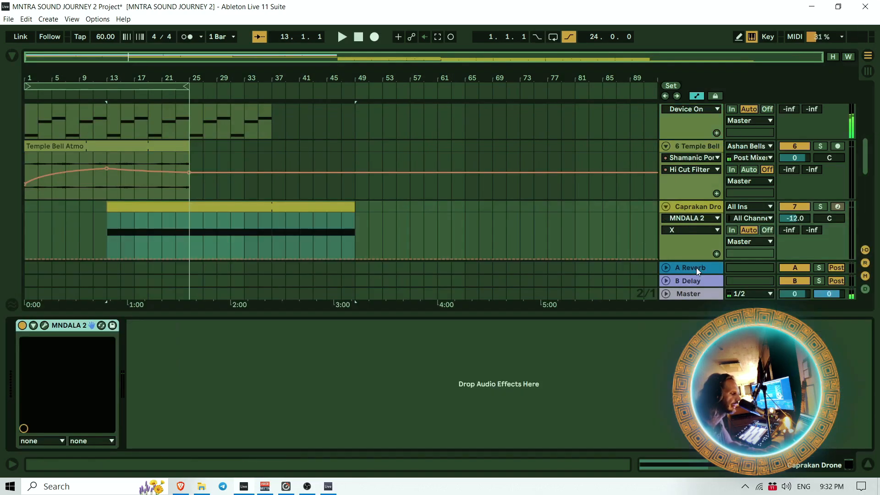
{"action": "left_click", "coordinate": [13, 57]}
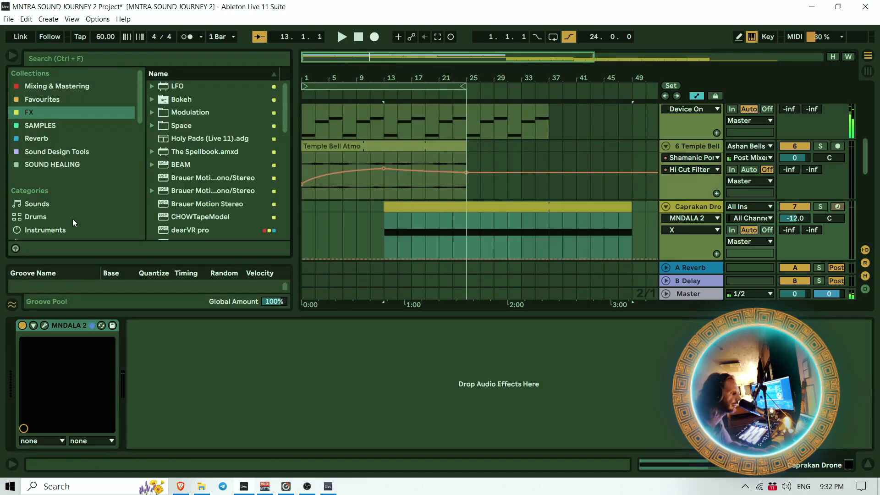
{"action": "scroll", "coordinate": [72, 218], "scroll_direction": "down", "scroll_amount": 3}
{"action": "left_click", "coordinate": [69, 202]}
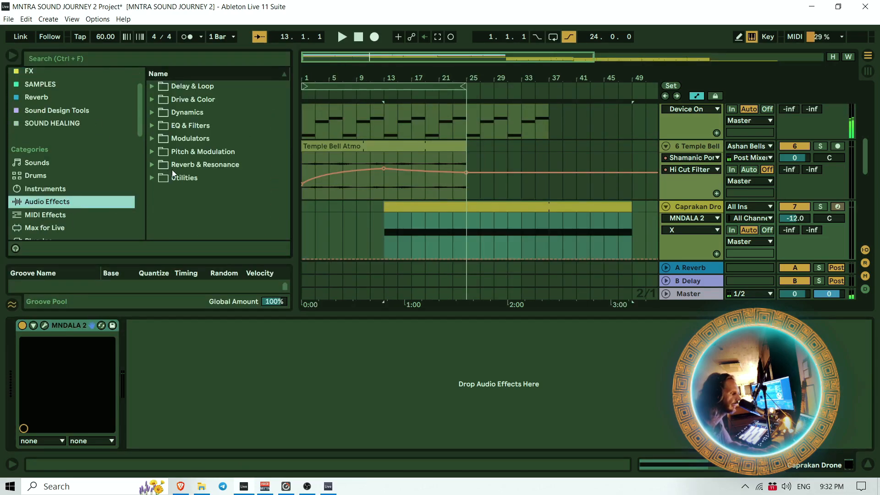
{"action": "left_click", "coordinate": [152, 178]}
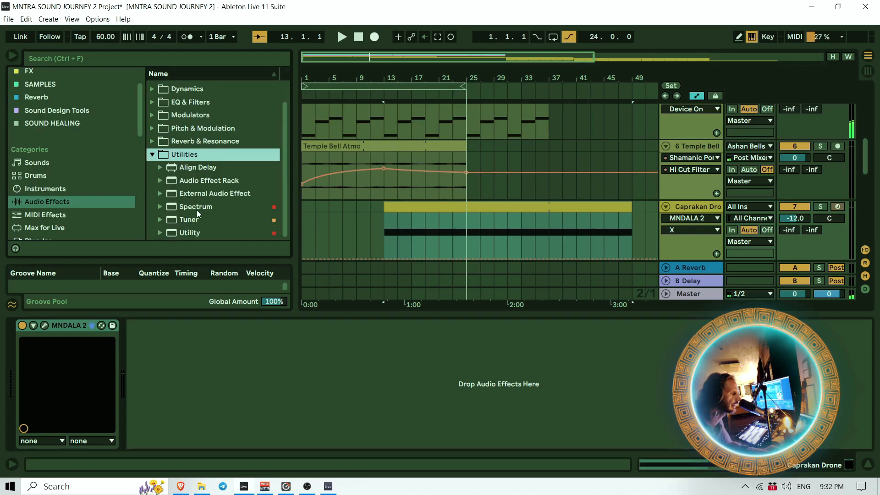
{"action": "left_click", "coordinate": [194, 233]}
{"action": "left_click_drag", "start_coordinate": [194, 233], "coordinate": [150, 381]}
{"action": "left_click", "coordinate": [193, 366]}
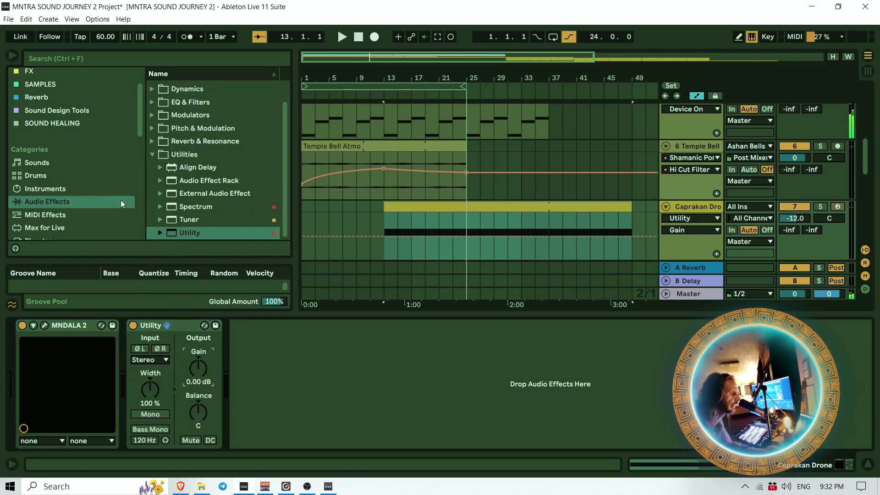
Insert a rising curve shape into the Caprakan Drone's Utility Gain automation from bar 13 to bar 19
{"action": "left_click", "coordinate": [427, 228]}
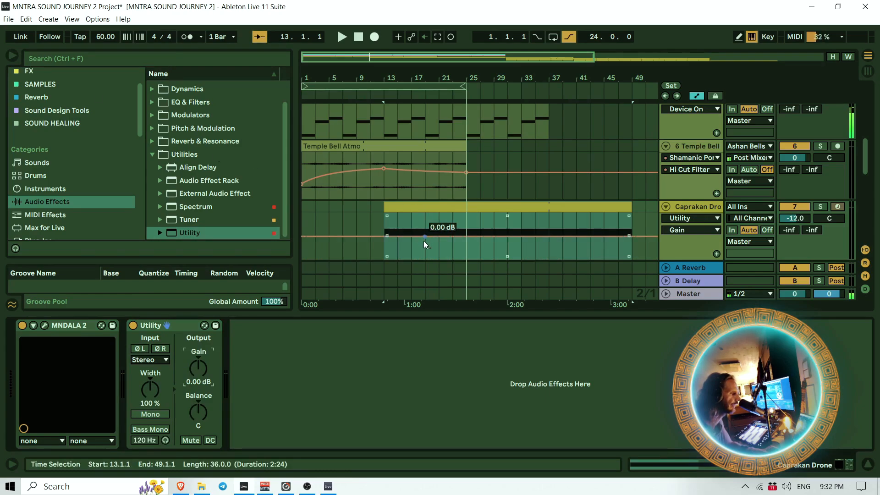
{"action": "left_click_drag", "start_coordinate": [424, 250], "coordinate": [403, 248]}
{"action": "scroll", "coordinate": [403, 252], "scroll_direction": "down", "scroll_amount": 2}
{"action": "left_click_drag", "start_coordinate": [422, 206], "coordinate": [386, 202]}
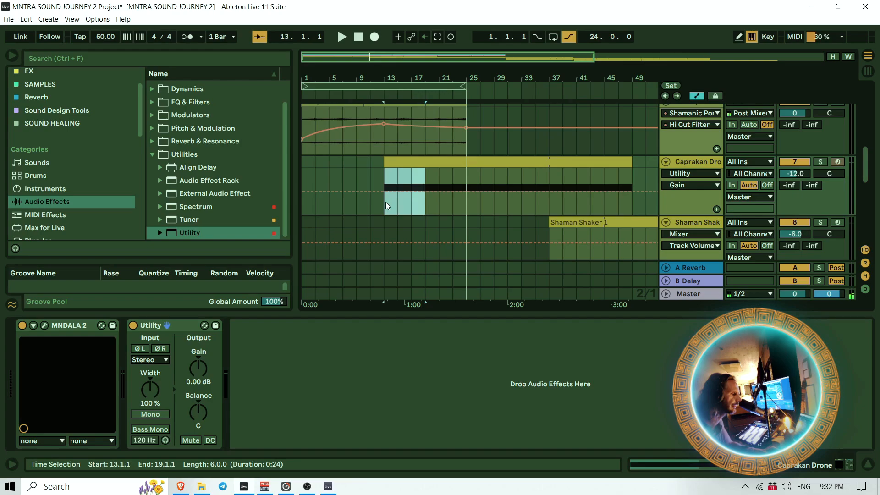
{"action": "right_click", "coordinate": [411, 205]}
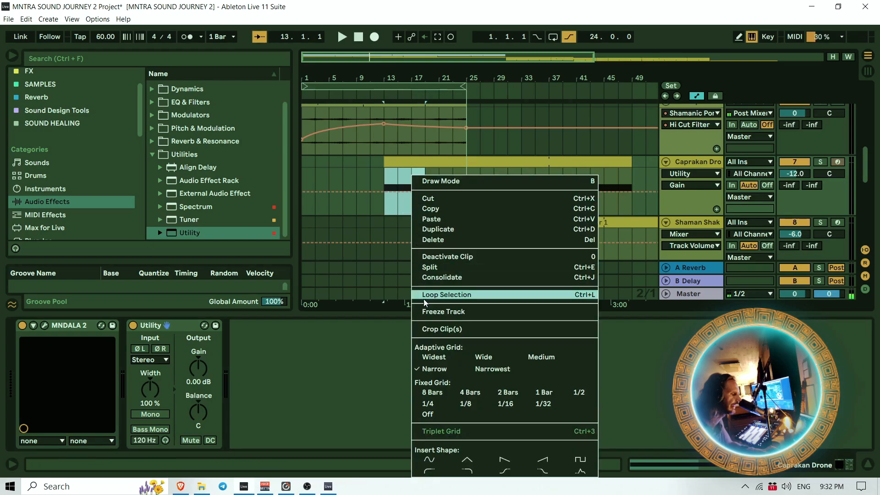
{"action": "right_click", "coordinate": [395, 202]}
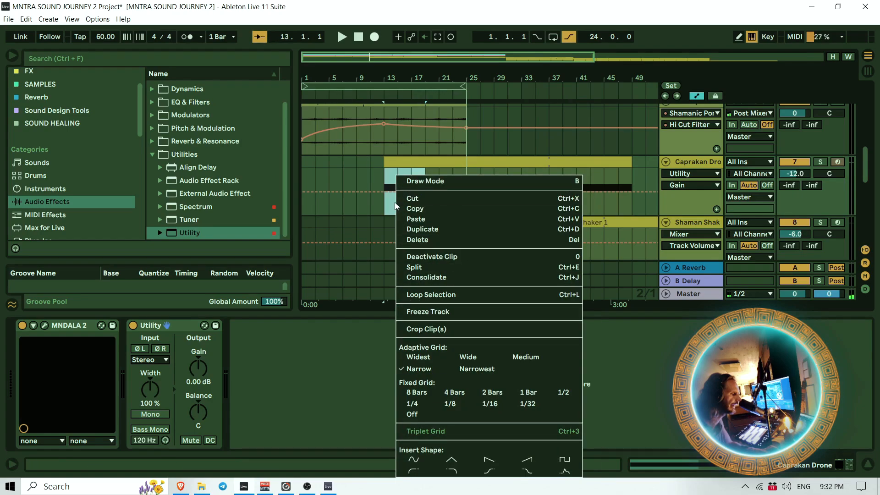
{"action": "left_click", "coordinate": [395, 202]}
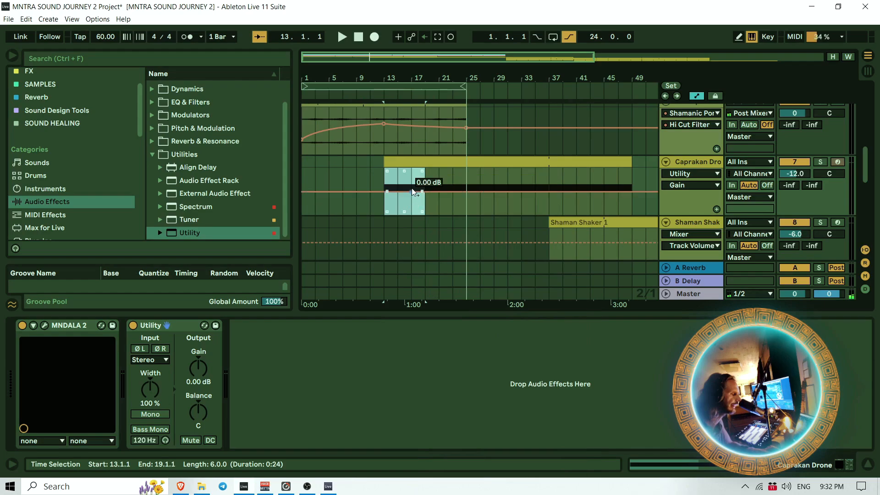
{"action": "right_click", "coordinate": [402, 177]}
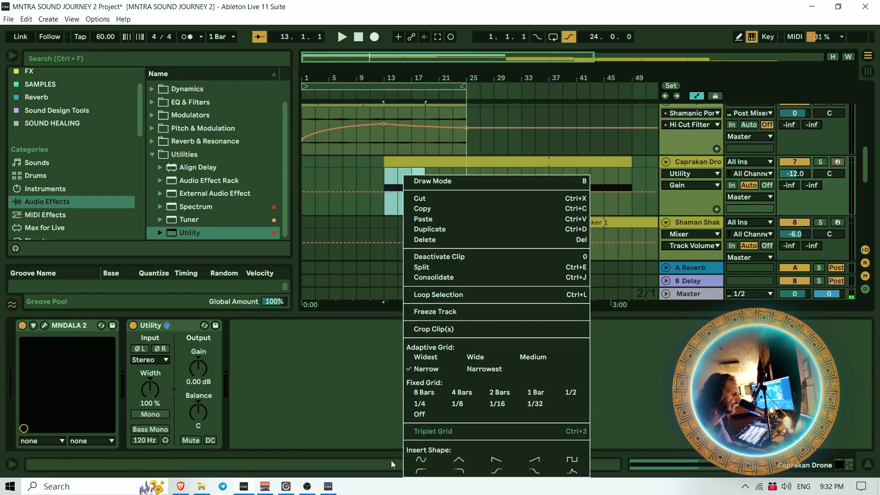
{"action": "left_click", "coordinate": [421, 471]}
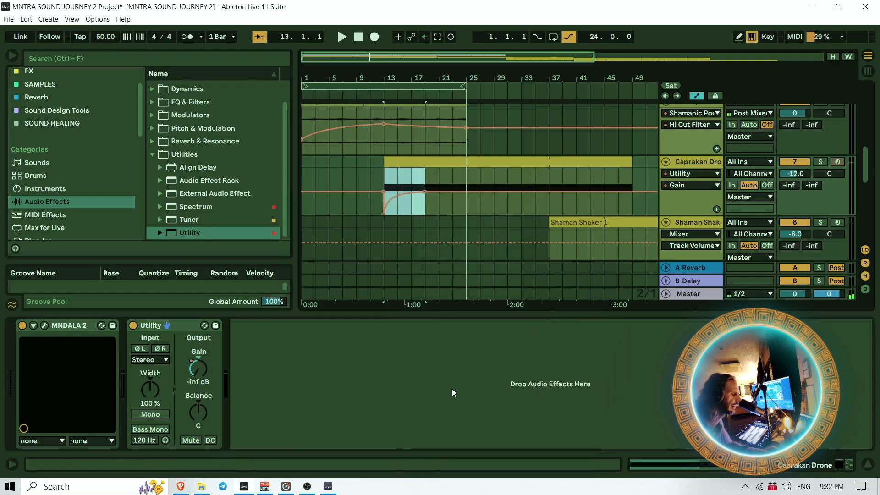
Lower the Gain automation before bar 13 to -inf dB and play the drone's fade-in from bar 9
{"action": "left_click", "coordinate": [356, 212]}
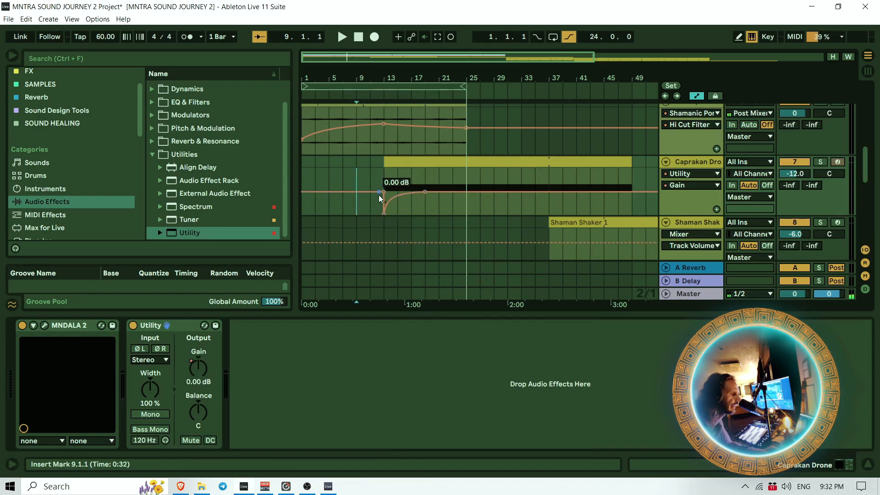
{"action": "left_click_drag", "start_coordinate": [382, 193], "coordinate": [381, 214]}
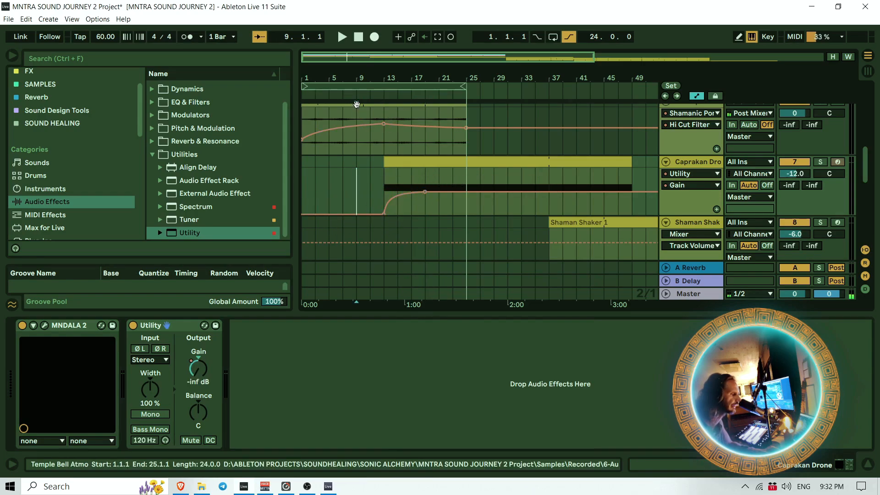
{"action": "key", "text": "space"}
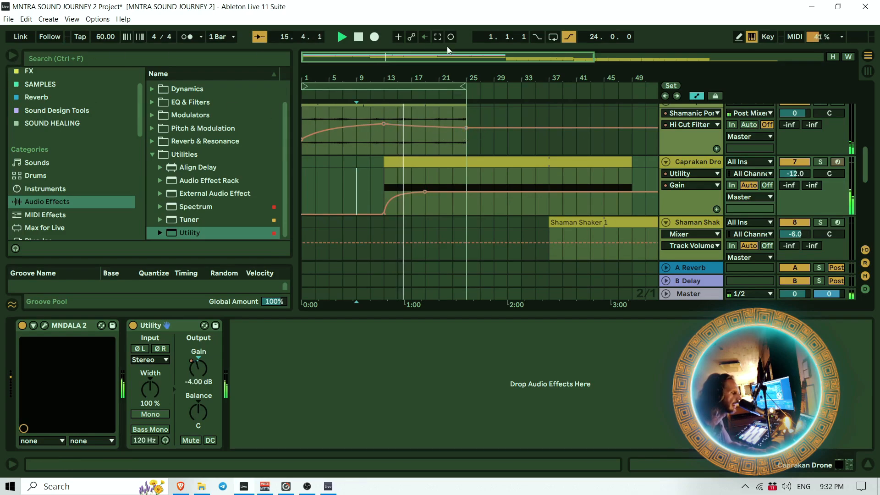
{"action": "scroll", "coordinate": [460, 149], "scroll_direction": "up", "scroll_amount": 2}
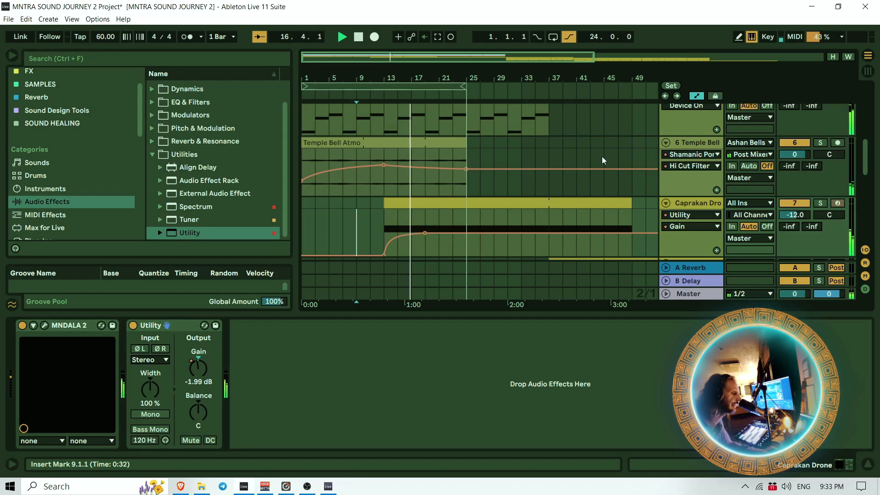
Hide the automation lanes, add a fade-out from about bar 19 to the end of the Temple Bell Atmo clip, and play it back
{"action": "left_click", "coordinate": [697, 96]}
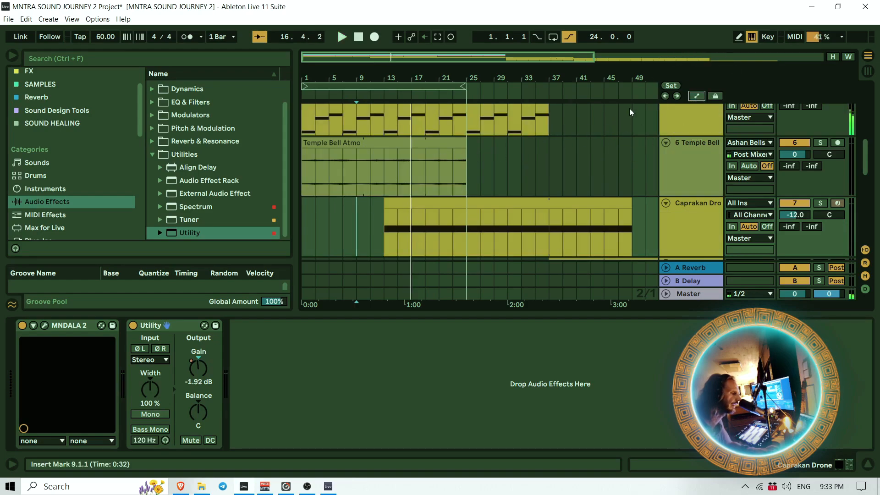
{"action": "left_click", "coordinate": [699, 95]}
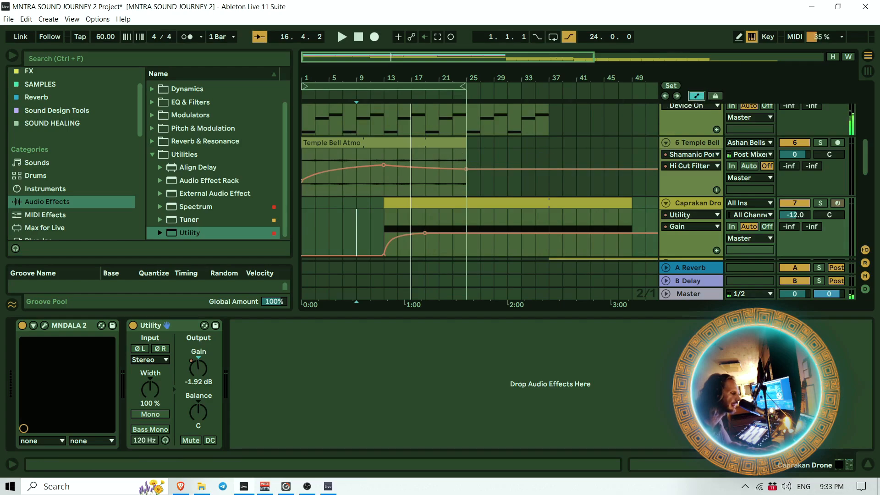
{"action": "left_click", "coordinate": [697, 96]}
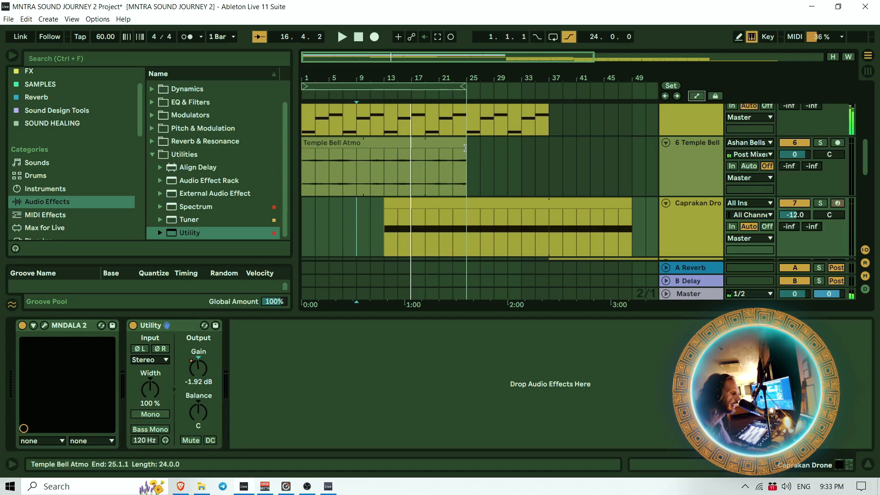
{"action": "left_click_drag", "start_coordinate": [463, 151], "coordinate": [415, 151]}
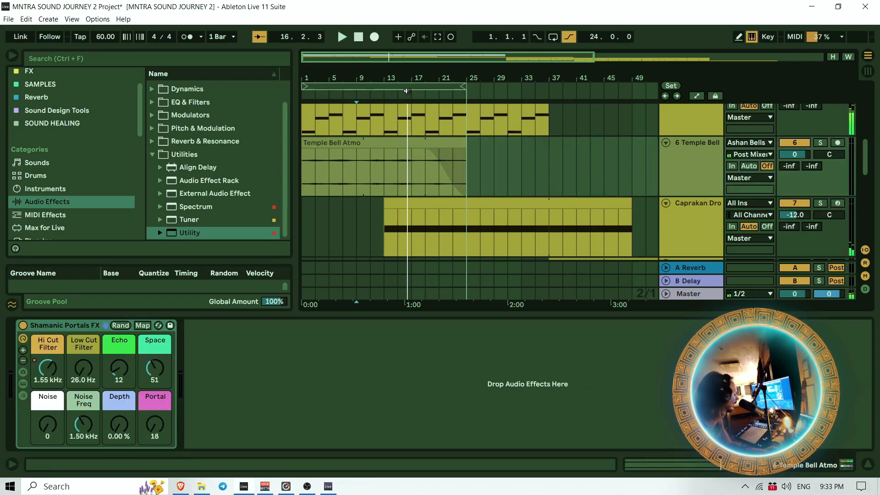
{"action": "key", "text": "space"}
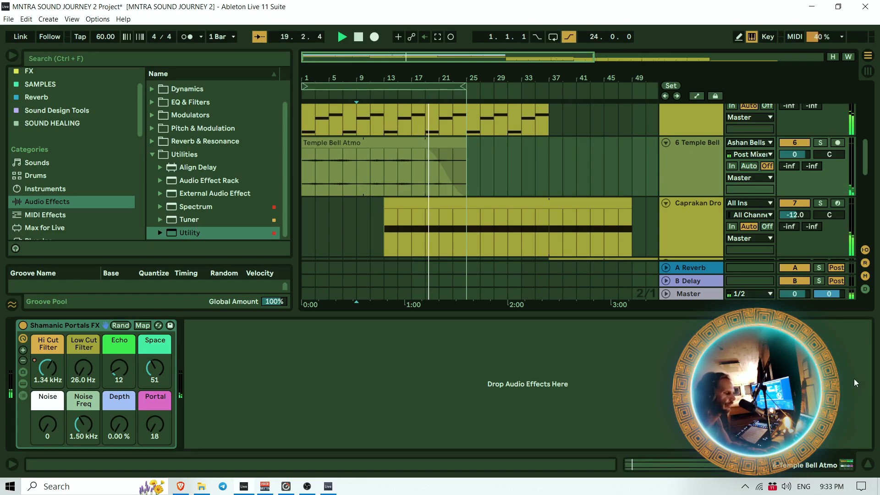
Hide the device view and browser, and move the loop region to bars 25–49
{"action": "left_click", "coordinate": [869, 465]}
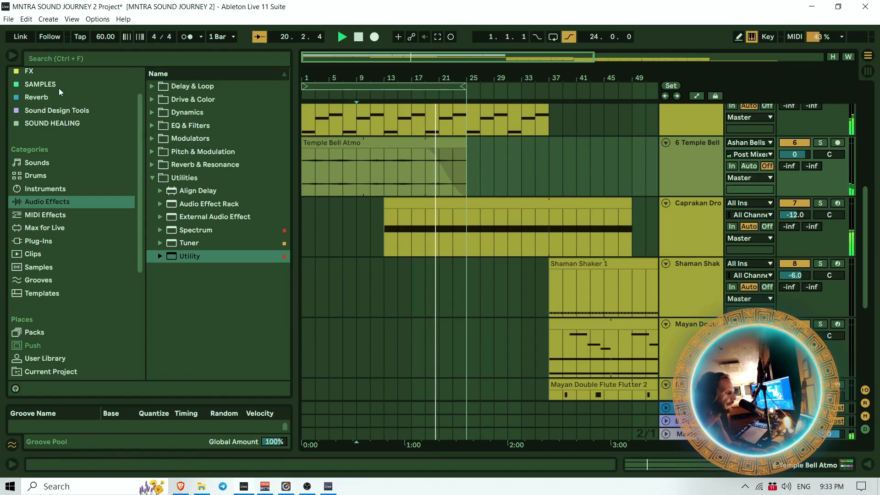
{"action": "left_click", "coordinate": [11, 55]}
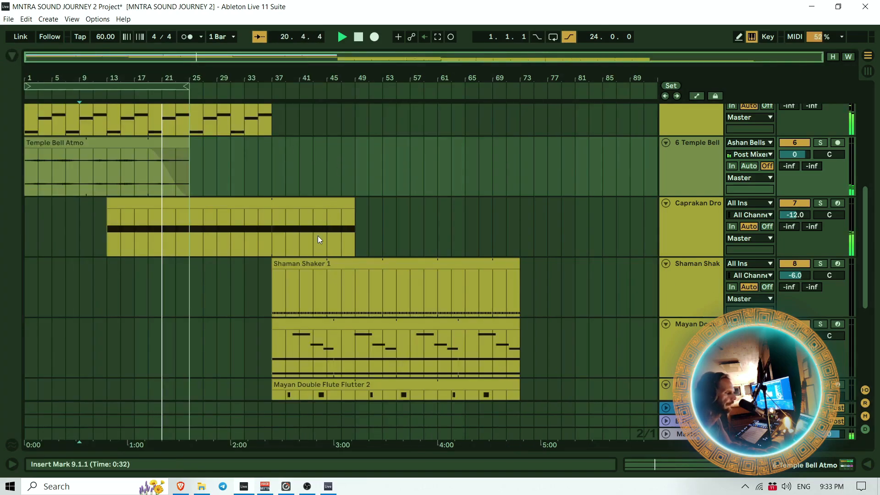
{"action": "left_click_drag", "start_coordinate": [172, 86], "coordinate": [329, 125]}
{"action": "scroll", "coordinate": [237, 291], "scroll_direction": "down", "scroll_amount": 2}
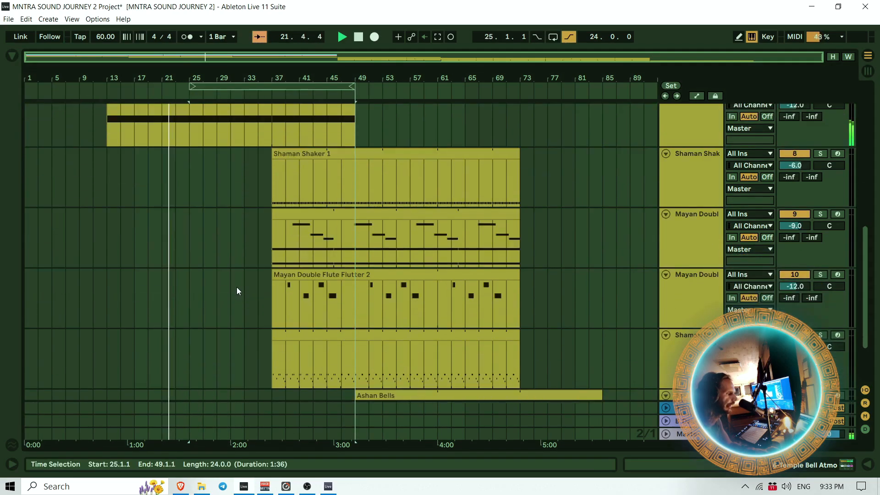
Extend the ETHERIC GARDENS, OWL SPIRIT and Ashan Bells clips to end at bar 49
{"action": "scroll", "coordinate": [236, 287], "scroll_direction": "up", "scroll_amount": 4}
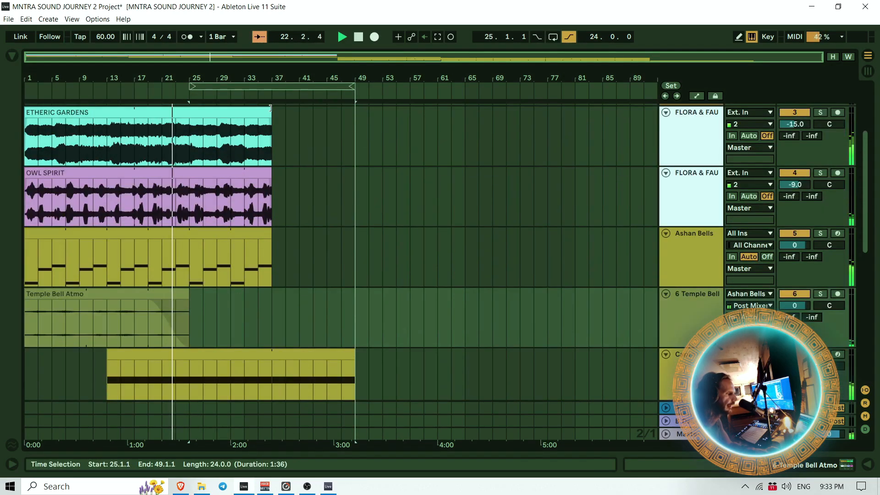
{"action": "left_click_drag", "start_coordinate": [271, 108], "coordinate": [355, 109]}
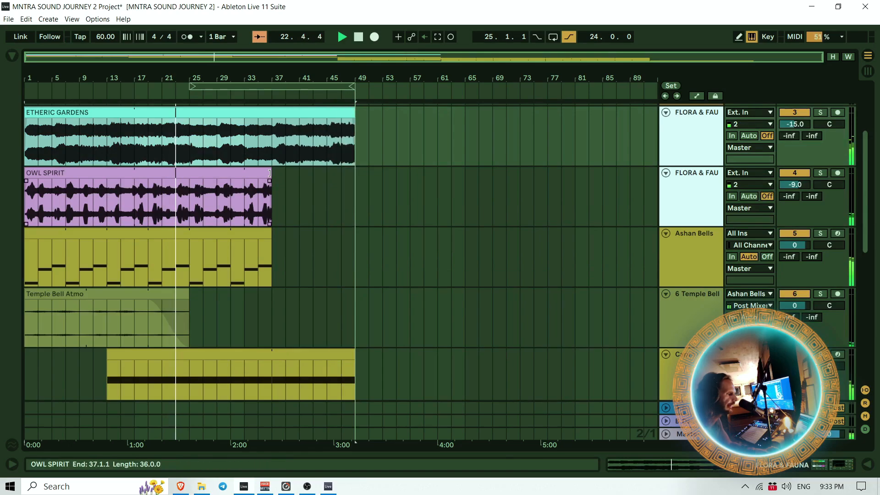
{"action": "left_click_drag", "start_coordinate": [270, 173], "coordinate": [355, 173]}
{"action": "scroll", "coordinate": [303, 241], "scroll_direction": "down", "scroll_amount": 1}
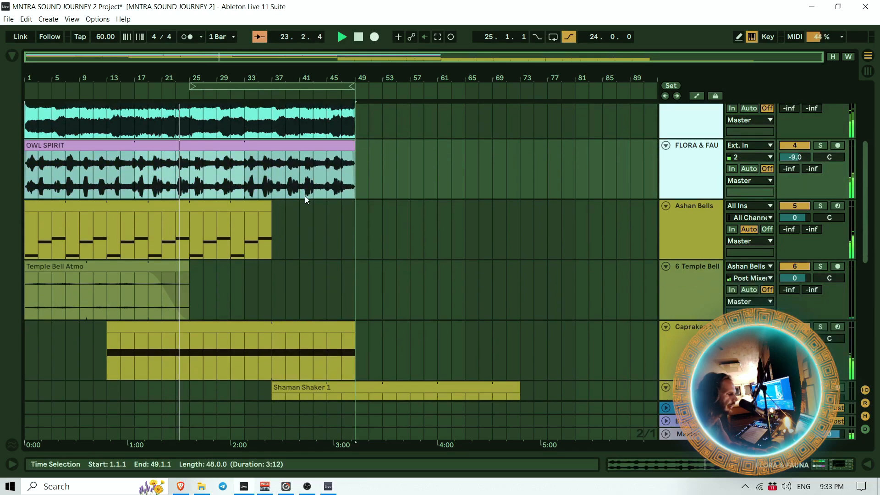
{"action": "left_click", "coordinate": [266, 206]}
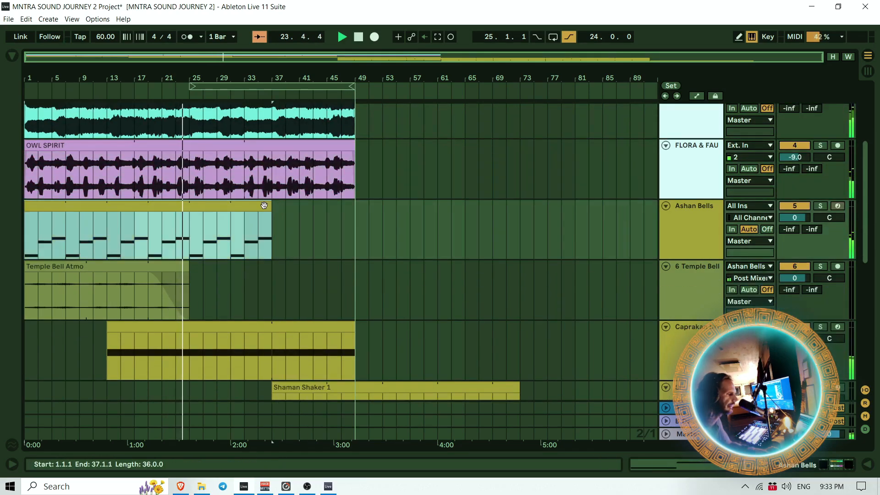
{"action": "left_click_drag", "start_coordinate": [266, 205], "coordinate": [355, 206]}
Add a fade-in of about 6 bars to the Temple Bell Atmo clip and duplicate the clip to bar 25
{"action": "scroll", "coordinate": [311, 222], "scroll_direction": "down", "scroll_amount": 3}
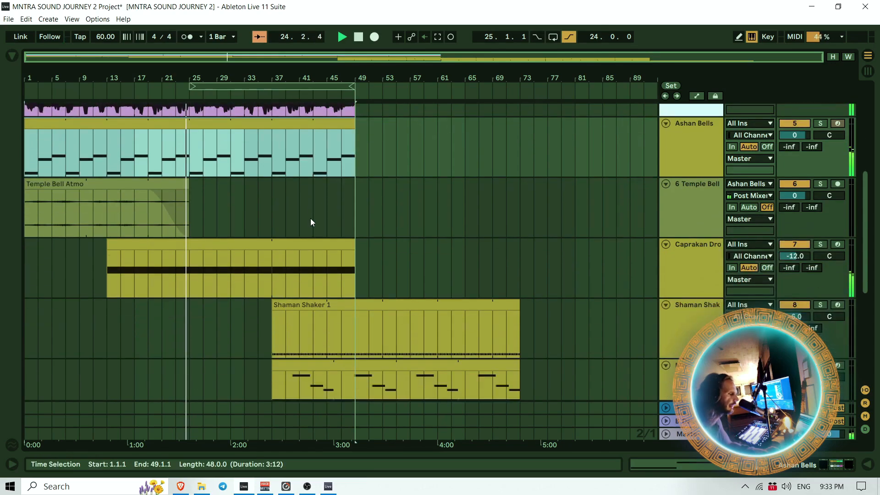
{"action": "scroll", "coordinate": [307, 224], "scroll_direction": "down", "scroll_amount": 1}
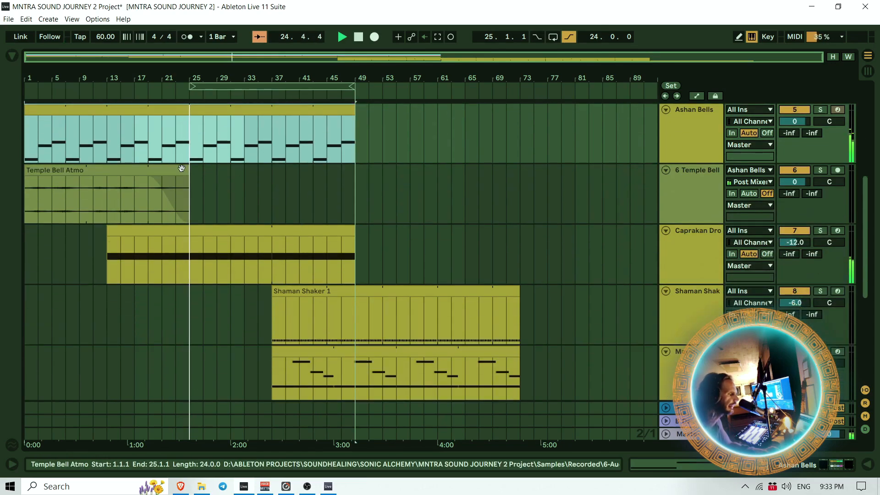
{"action": "left_click", "coordinate": [127, 170]}
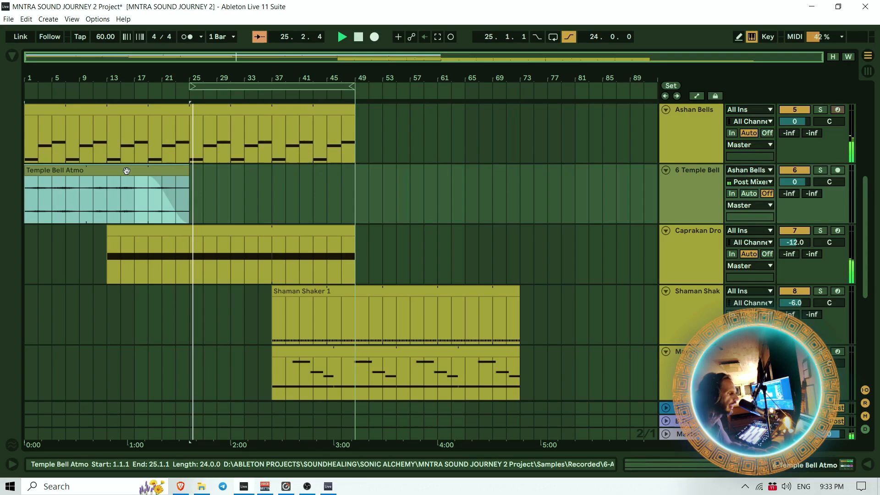
{"action": "left_click_drag", "start_coordinate": [26, 181], "coordinate": [229, 202]}
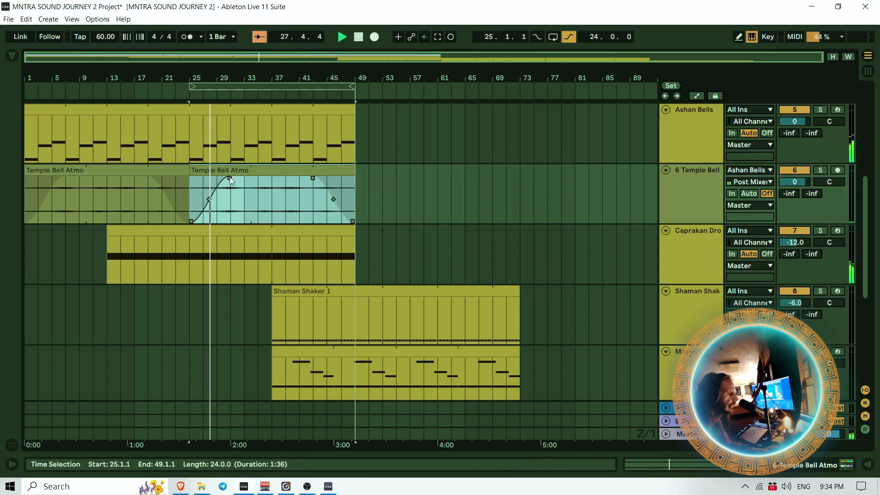
Lengthen the second Temple Bell Atmo clip's fade-in to about bar 33 and shorten the clip to end at bar 43
{"action": "left_click_drag", "start_coordinate": [230, 178], "coordinate": [245, 177]}
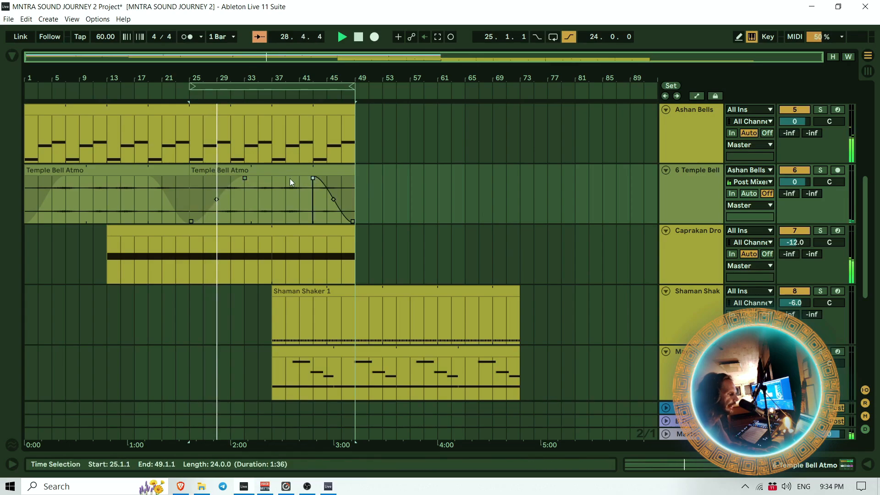
{"action": "left_click_drag", "start_coordinate": [354, 173], "coordinate": [312, 173]}
{"action": "scroll", "coordinate": [490, 176], "scroll_direction": "down", "scroll_amount": 3}
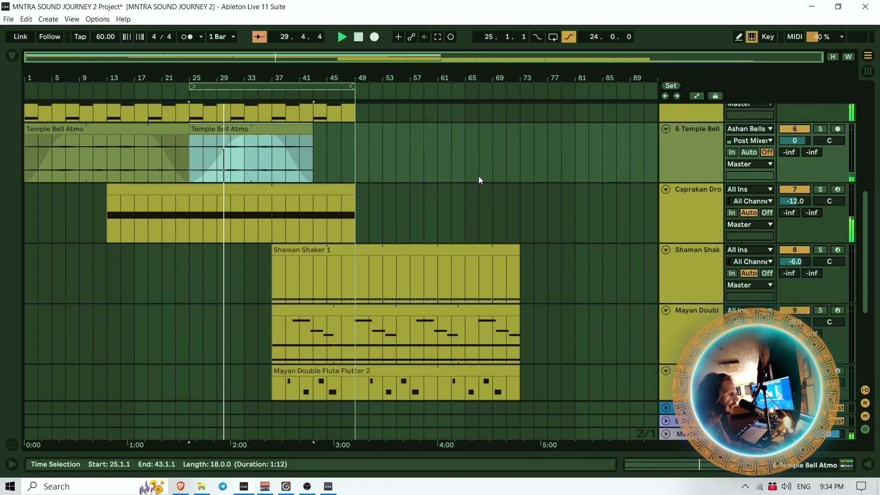
{"action": "scroll", "coordinate": [495, 197], "scroll_direction": "down", "scroll_amount": 2}
{"action": "scroll", "coordinate": [499, 204], "scroll_direction": "up", "scroll_amount": 5}
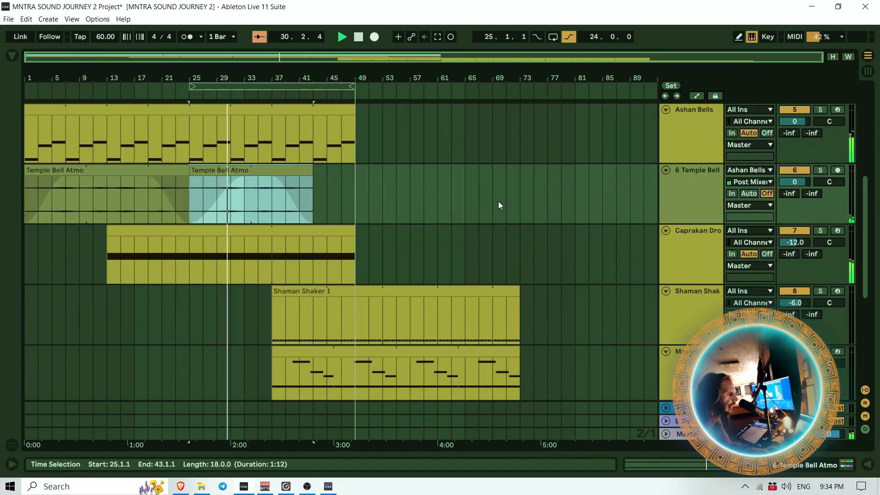
Show the automation lane for MNDALA 2's X parameter on the Caprakan Drone track, with the device view hidden
{"action": "scroll", "coordinate": [499, 204], "scroll_direction": "up", "scroll_amount": 3}
{"action": "scroll", "coordinate": [499, 202], "scroll_direction": "down", "scroll_amount": 3}
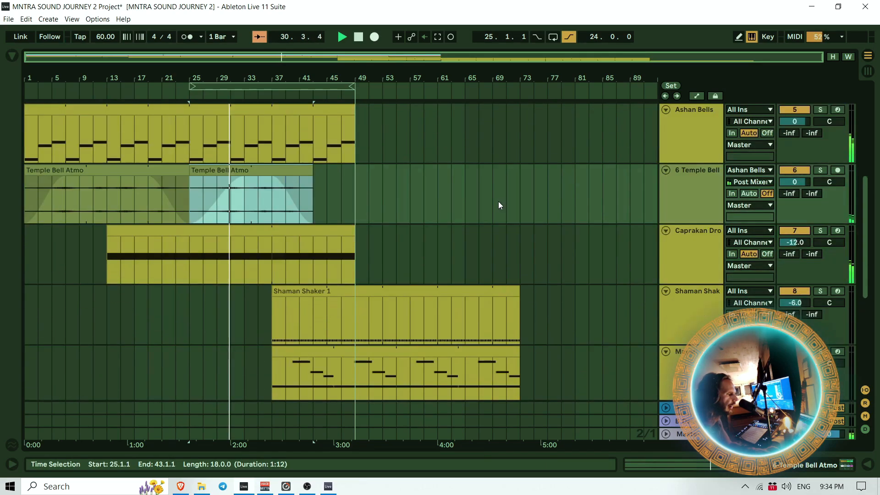
{"action": "left_click", "coordinate": [681, 253]}
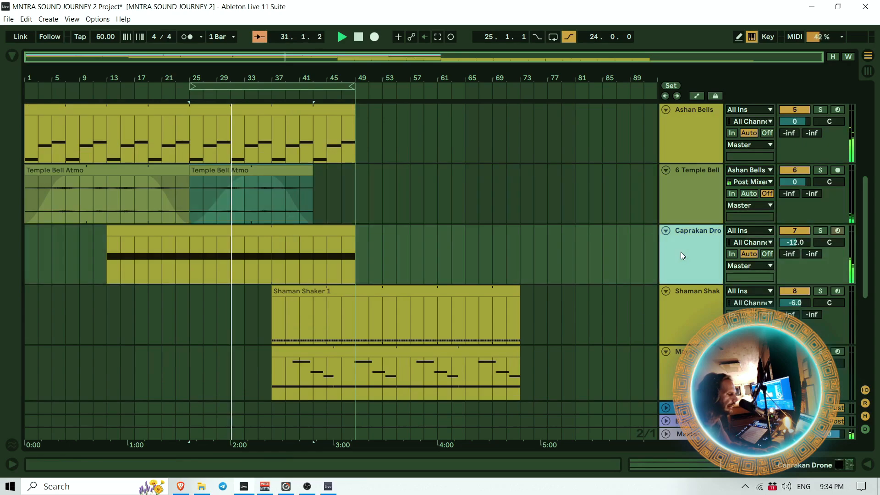
{"action": "double_click", "coordinate": [700, 231]}
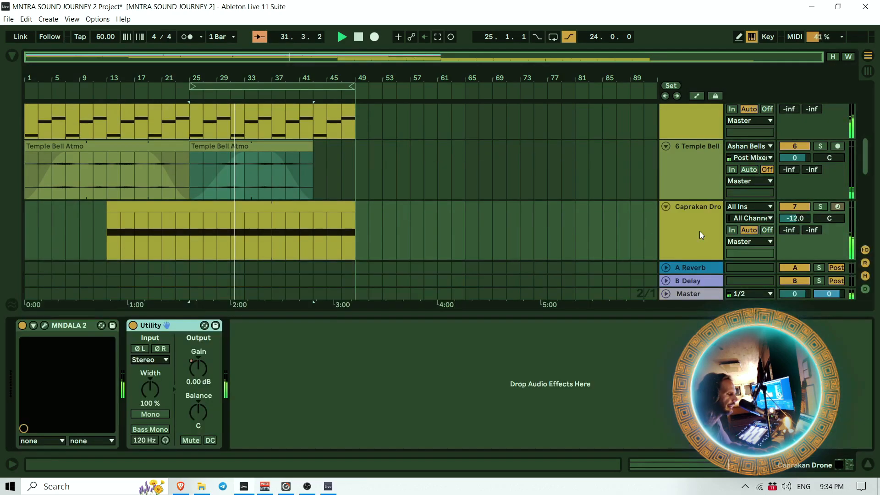
{"action": "left_click", "coordinate": [34, 326]}
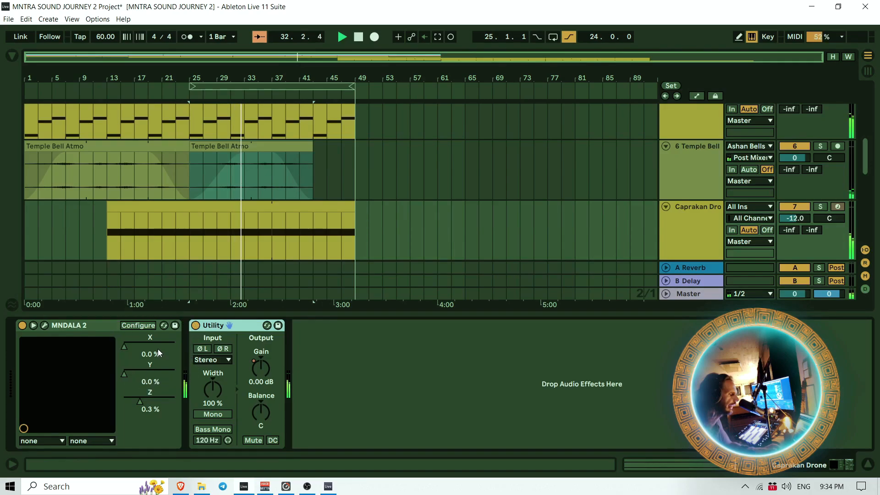
{"action": "left_click", "coordinate": [124, 348]}
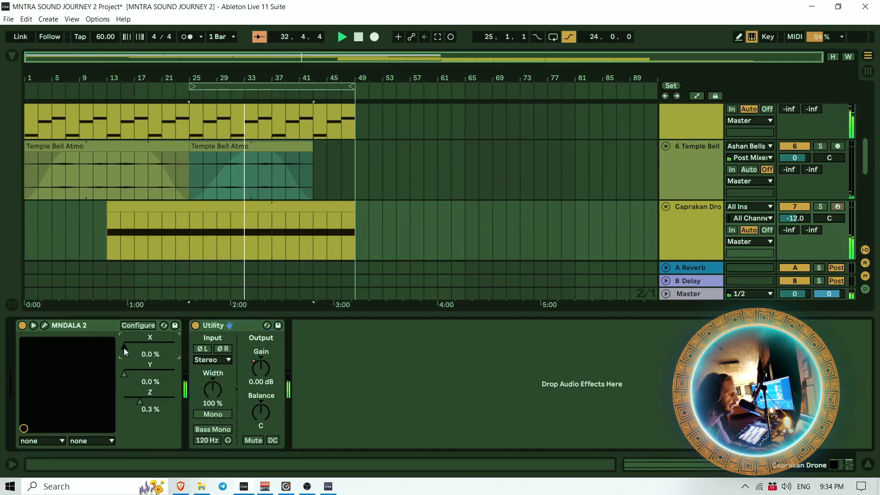
{"action": "left_click", "coordinate": [871, 465]}
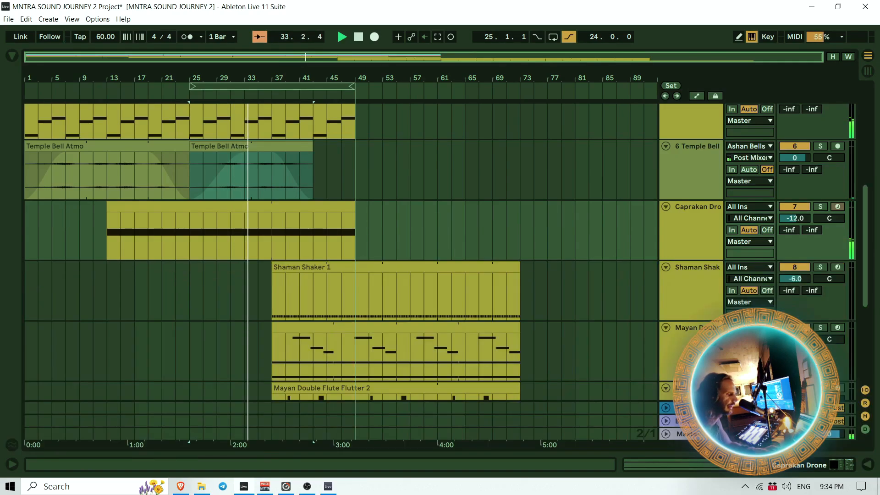
{"action": "left_click", "coordinate": [685, 211]}
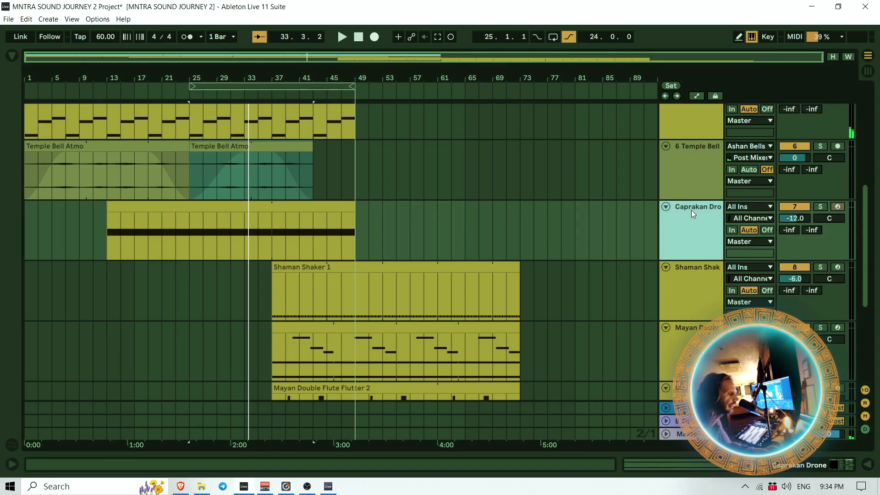
{"action": "left_click", "coordinate": [697, 96]}
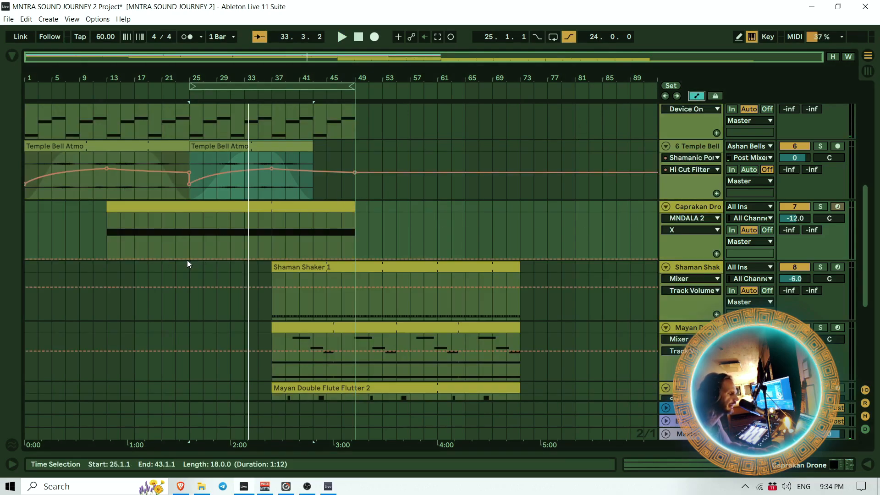
Automate the Caprakan Drone's X to rise from 0.0 % at bar 13 to about 0.6 % at bar 29, and play from around bar 13
{"action": "left_click", "coordinate": [107, 260]}
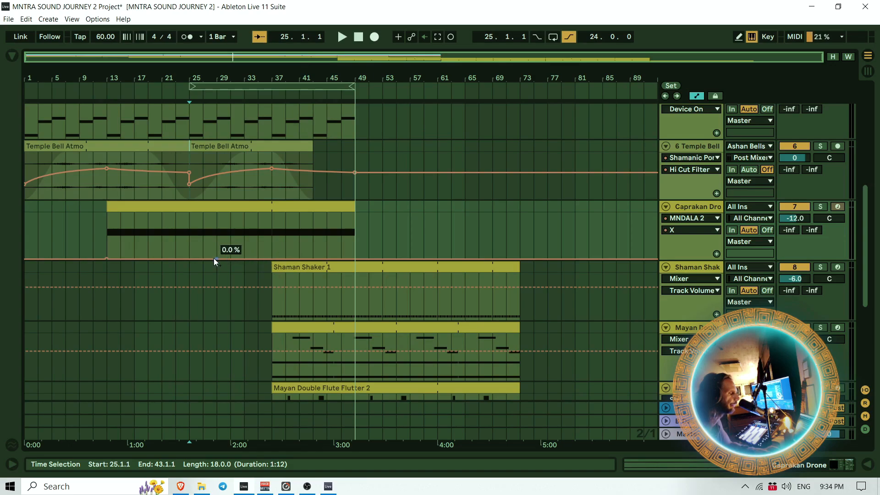
{"action": "left_click_drag", "start_coordinate": [214, 257], "coordinate": [216, 230]}
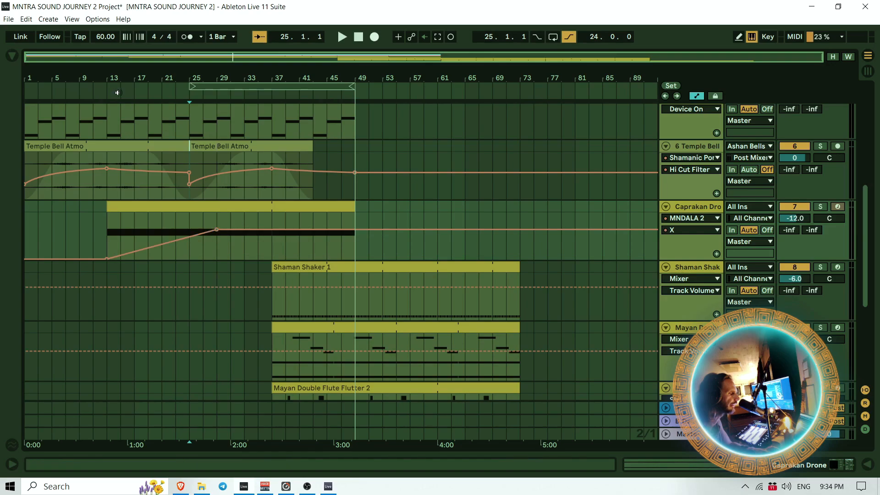
{"action": "left_click", "coordinate": [104, 87]}
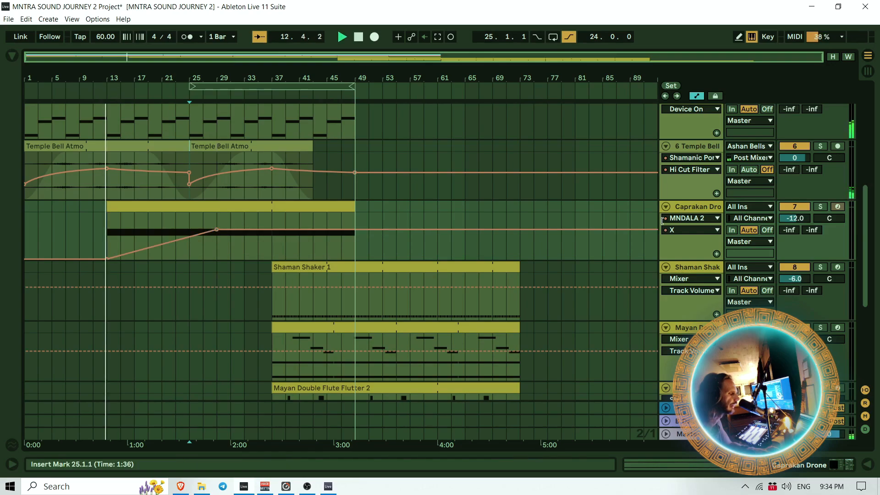
Automate MNDALA 2's Y on the Caprakan Drone to rise from bar 21, through a point at bar 25, to about 0.6 % at bar 31
{"action": "double_click", "coordinate": [697, 207]}
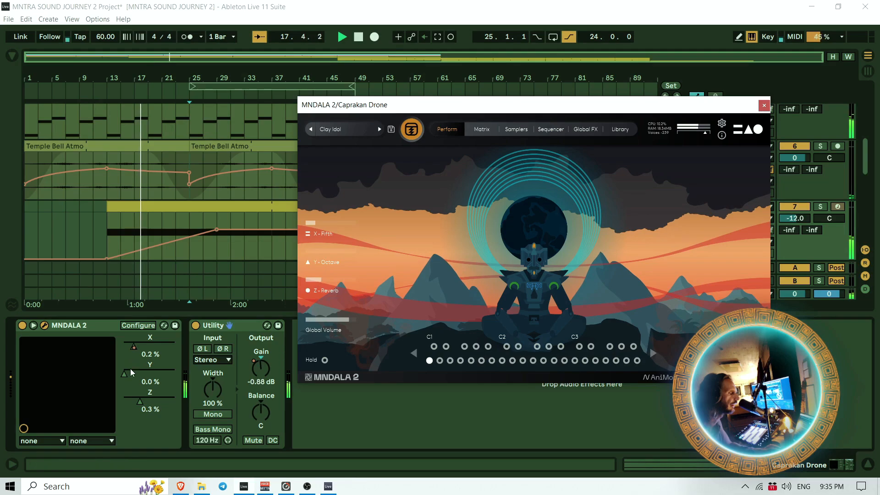
{"action": "left_click", "coordinate": [120, 376]}
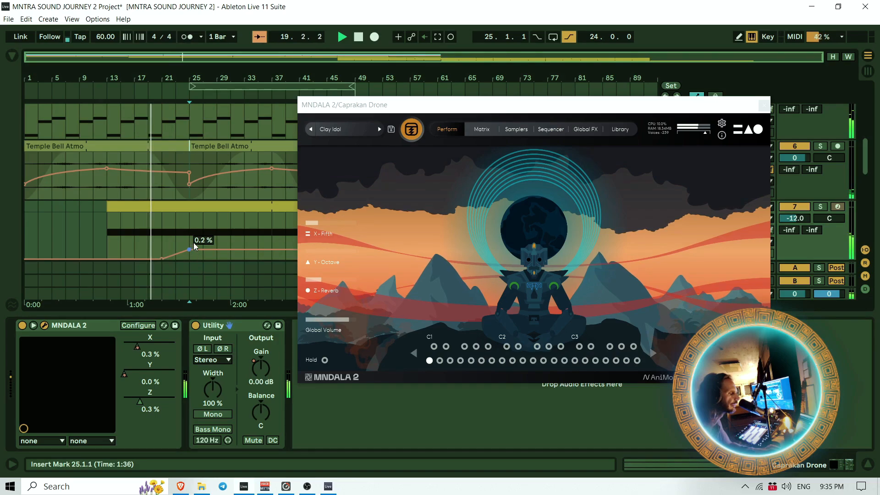
{"action": "left_click", "coordinate": [190, 245]}
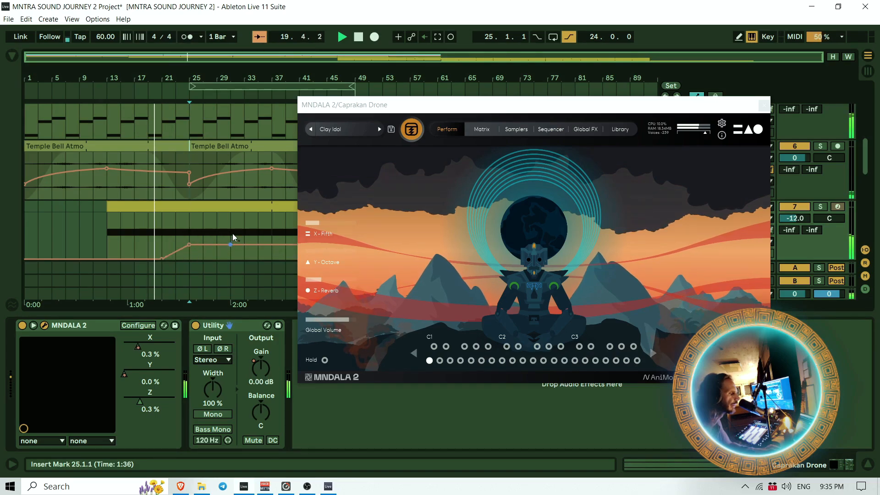
{"action": "left_click_drag", "start_coordinate": [227, 244], "coordinate": [231, 229]}
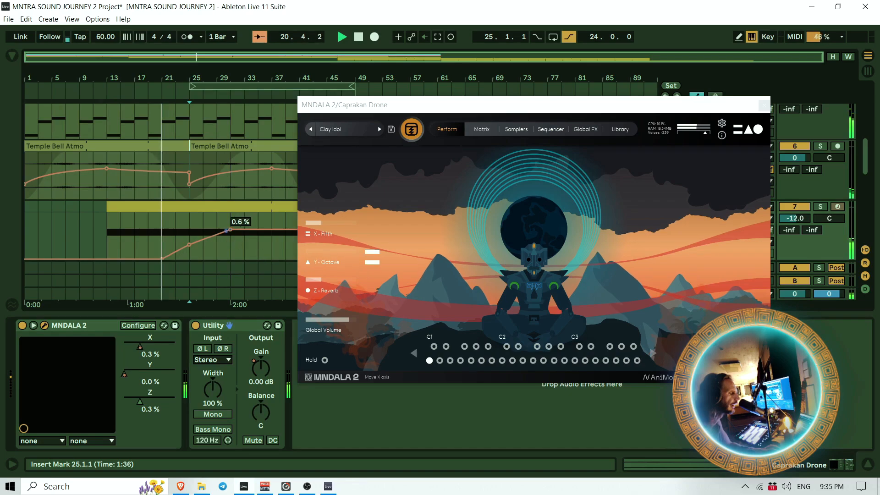
{"action": "left_click", "coordinate": [151, 339]}
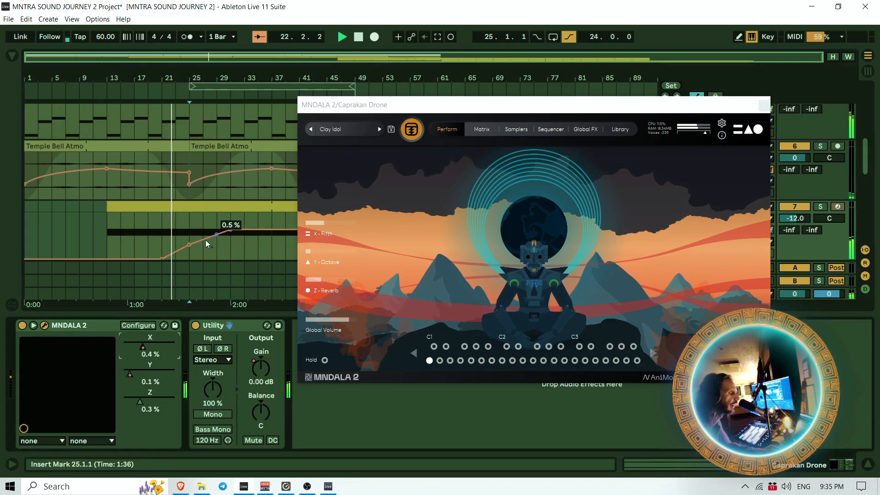
{"action": "left_click", "coordinate": [763, 106]}
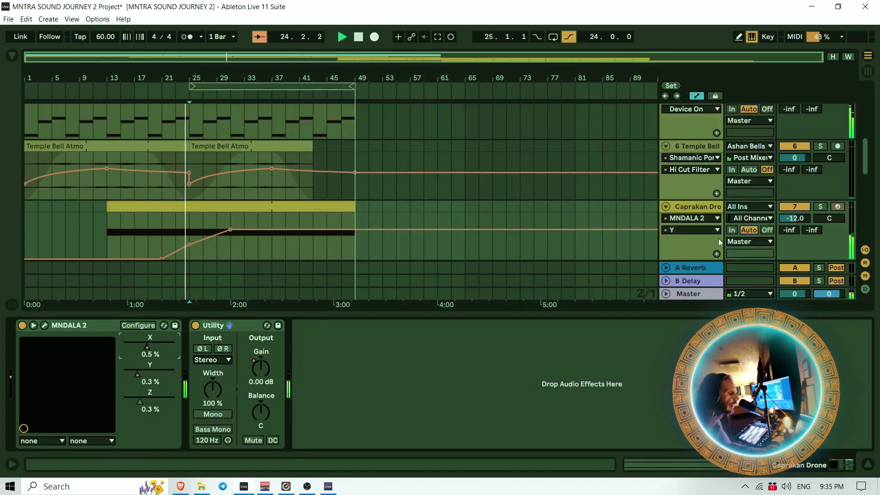
Raise the Caprakan Drone's X automation peak at bar 29 to about 0.9 % and ramp it down to about a third of that by bar 49
{"action": "left_click", "coordinate": [693, 231]}
{"action": "left_click", "coordinate": [678, 251]}
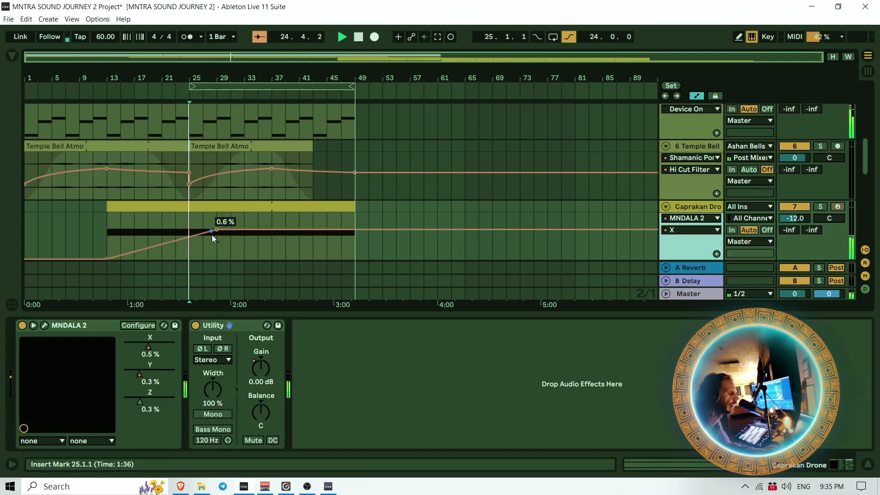
{"action": "left_click_drag", "start_coordinate": [218, 235], "coordinate": [217, 218]}
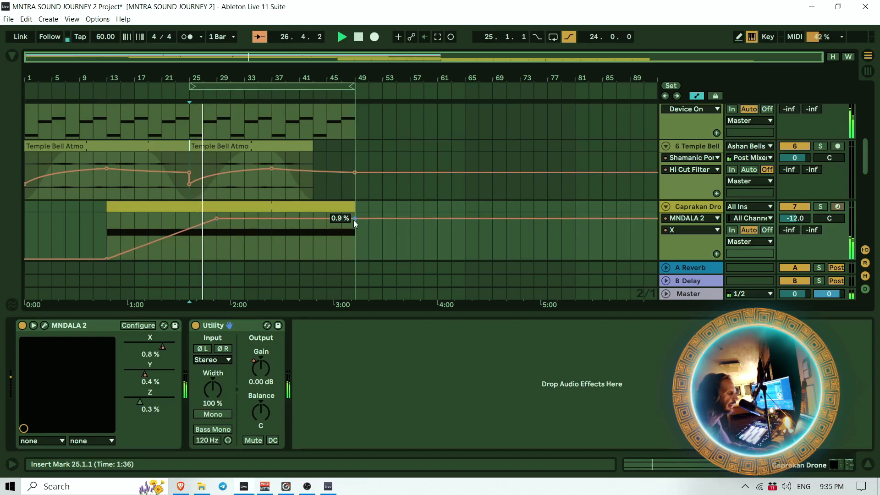
{"action": "left_click_drag", "start_coordinate": [353, 220], "coordinate": [355, 245]}
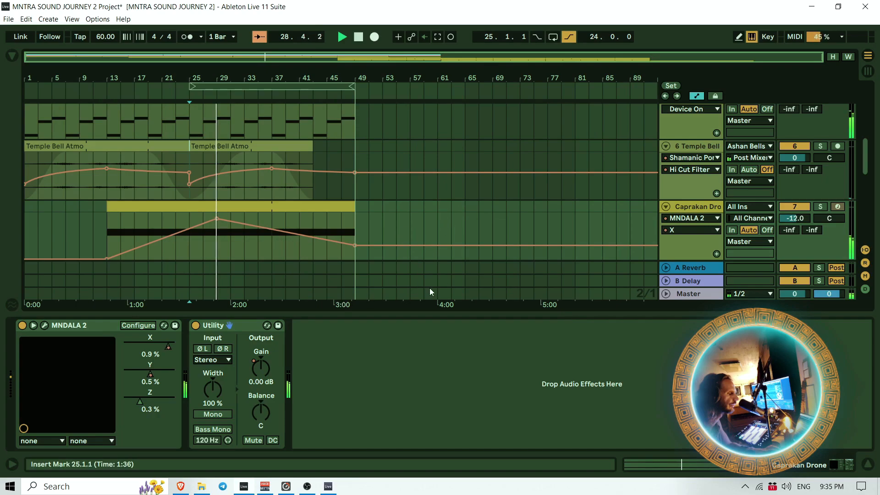
Display the Caprakan Drone's Y automation lane and hide the device view
{"action": "left_click", "coordinate": [717, 230]}
{"action": "left_click", "coordinate": [672, 260]}
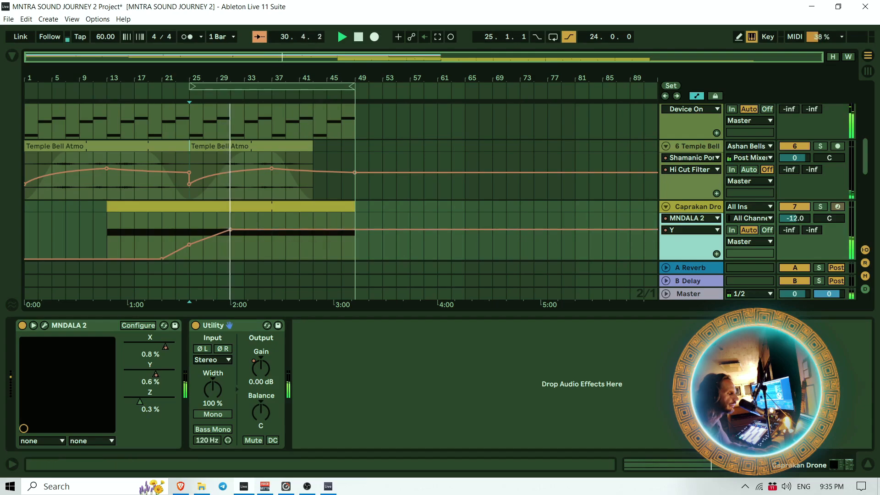
{"action": "left_click", "coordinate": [867, 464]}
Move the Shaman Shaker 1 clip and the Mayan Double Flute clip directly below it to start at bar 49
{"action": "scroll", "coordinate": [394, 288], "scroll_direction": "down", "scroll_amount": 1}
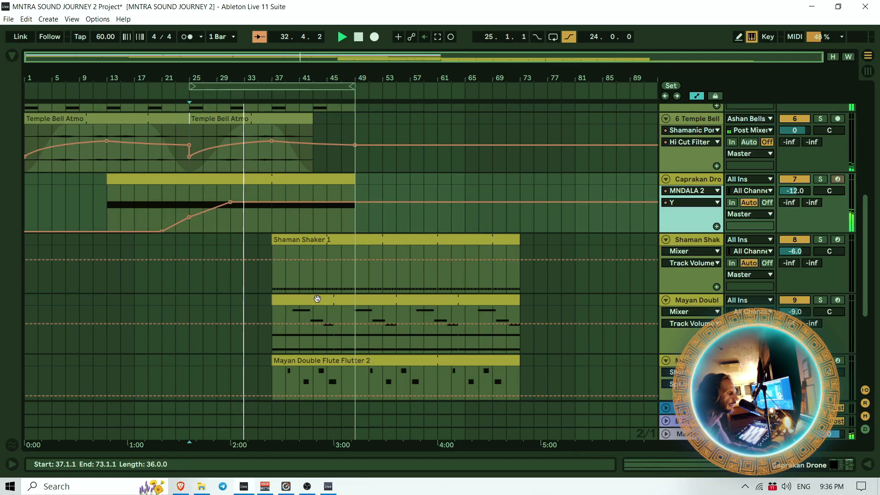
{"action": "scroll", "coordinate": [321, 296], "scroll_direction": "up", "scroll_amount": 5}
{"action": "scroll", "coordinate": [337, 275], "scroll_direction": "up", "scroll_amount": 2}
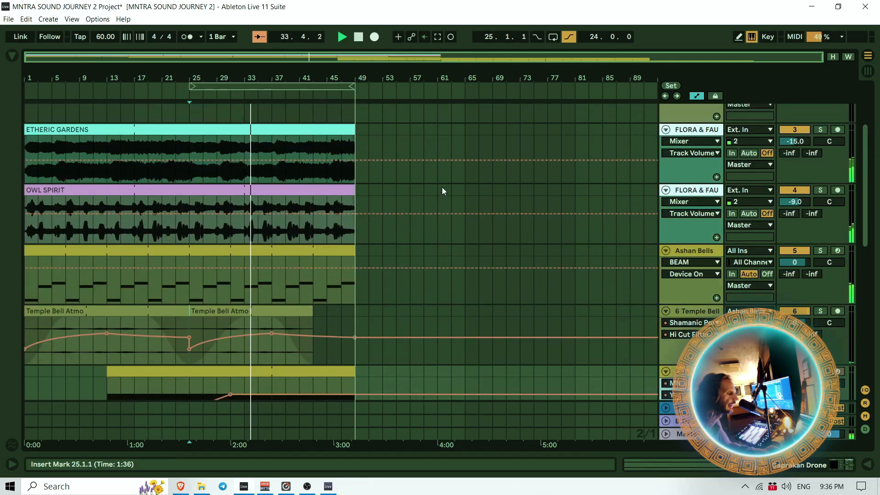
{"action": "scroll", "coordinate": [442, 187], "scroll_direction": "down", "scroll_amount": 4}
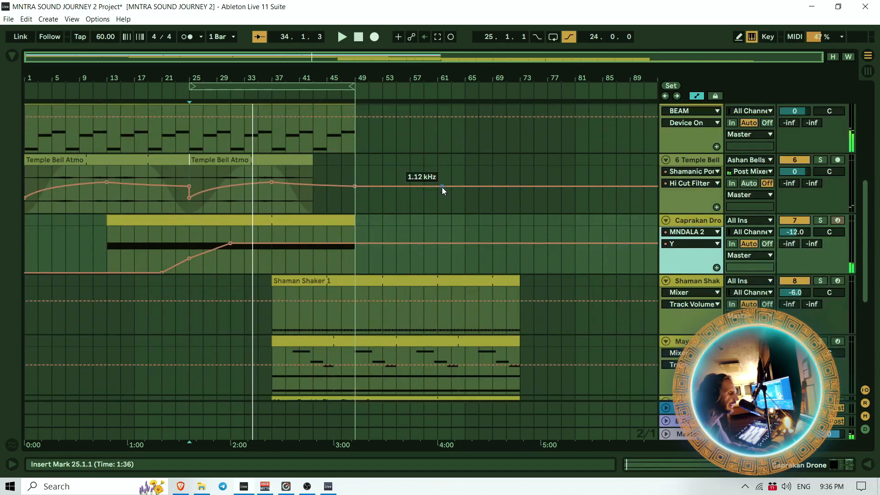
{"action": "left_click", "coordinate": [372, 274]}
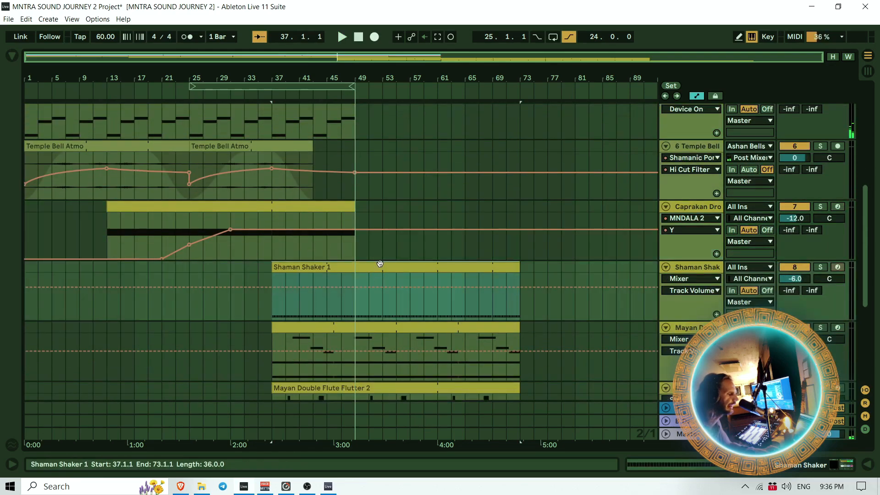
{"action": "left_click_drag", "start_coordinate": [372, 268], "coordinate": [456, 272]}
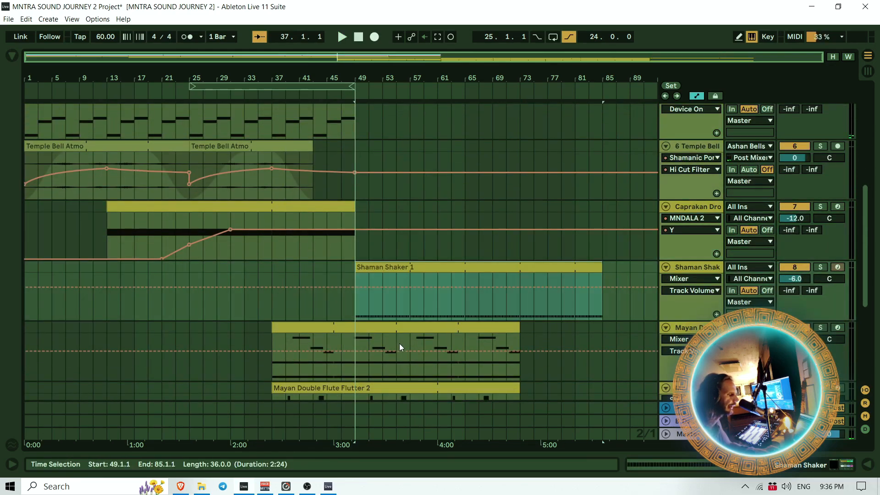
{"action": "left_click_drag", "start_coordinate": [406, 344], "coordinate": [500, 325]}
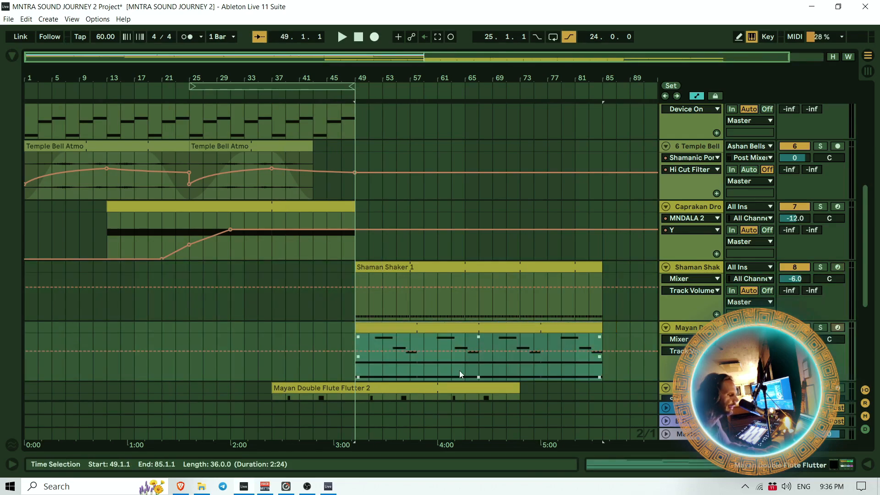
Move the Mayan Double Flute Flutter 2 and Shaman Drum clips to start at bar 49
{"action": "scroll", "coordinate": [460, 370], "scroll_direction": "down", "scroll_amount": 2}
{"action": "left_click_drag", "start_coordinate": [447, 348], "coordinate": [530, 353]}
{"action": "scroll", "coordinate": [447, 315], "scroll_direction": "down", "scroll_amount": 4}
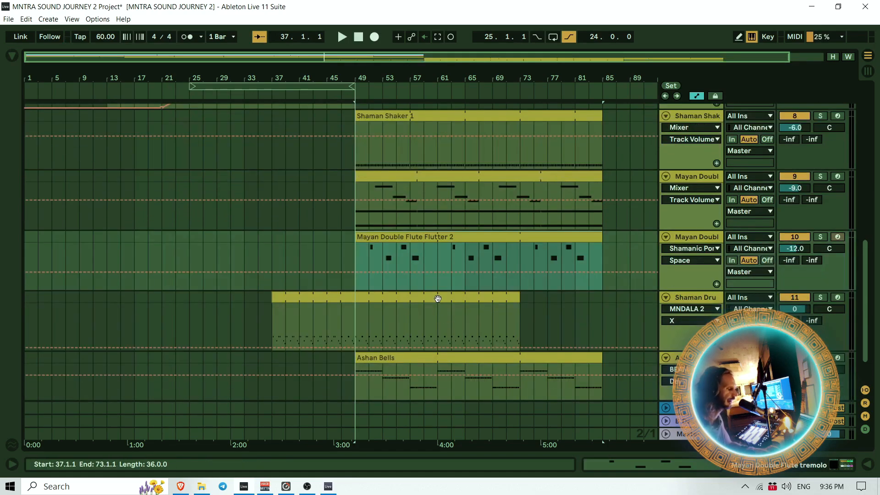
{"action": "left_click_drag", "start_coordinate": [448, 298], "coordinate": [522, 308]}
{"action": "scroll", "coordinate": [397, 351], "scroll_direction": "down", "scroll_amount": 2}
Open the devices of the Ashan Bells track on channel 5 and show the automation lane for MNDALA 2's X parameter
{"action": "scroll", "coordinate": [390, 317], "scroll_direction": "up", "scroll_amount": 6}
{"action": "scroll", "coordinate": [383, 289], "scroll_direction": "up", "scroll_amount": 4}
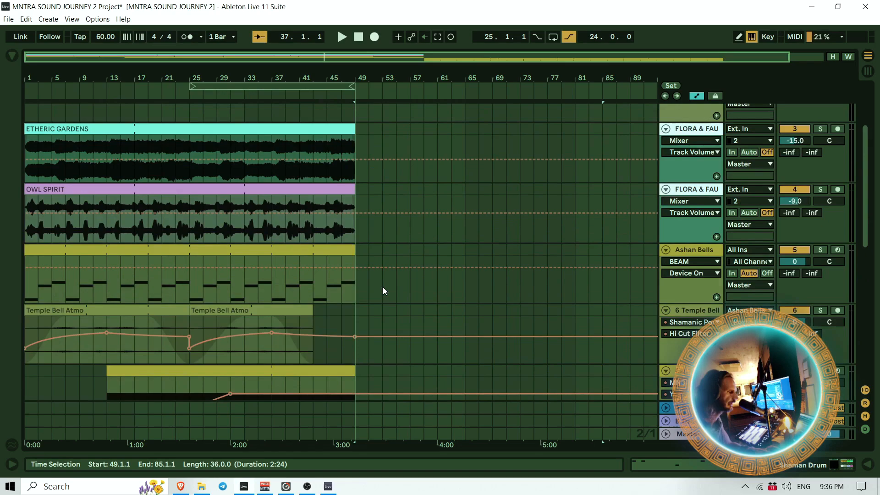
{"action": "left_click", "coordinate": [696, 248]}
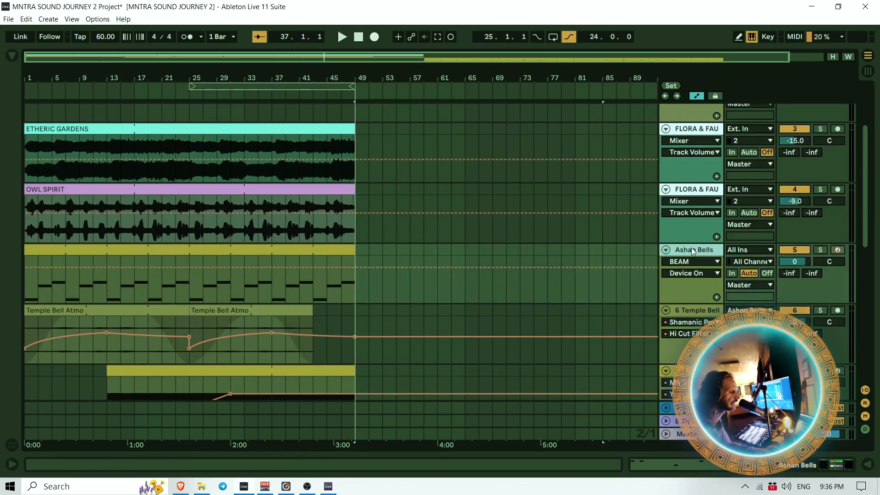
{"action": "left_click", "coordinate": [694, 261]}
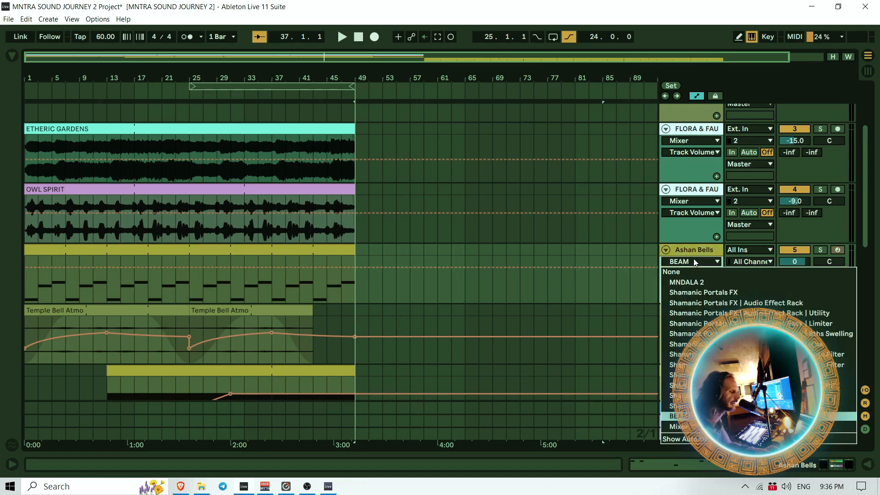
{"action": "left_click", "coordinate": [694, 261]}
{"action": "double_click", "coordinate": [699, 248]}
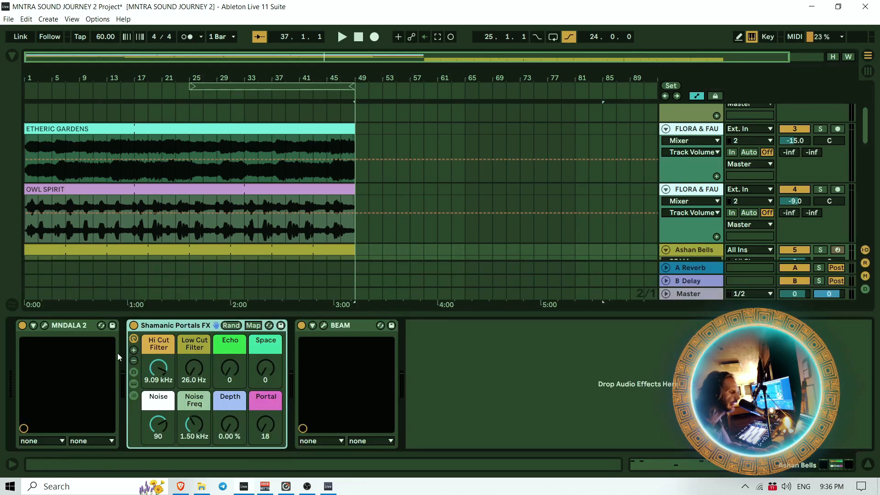
{"action": "left_click", "coordinate": [33, 325]}
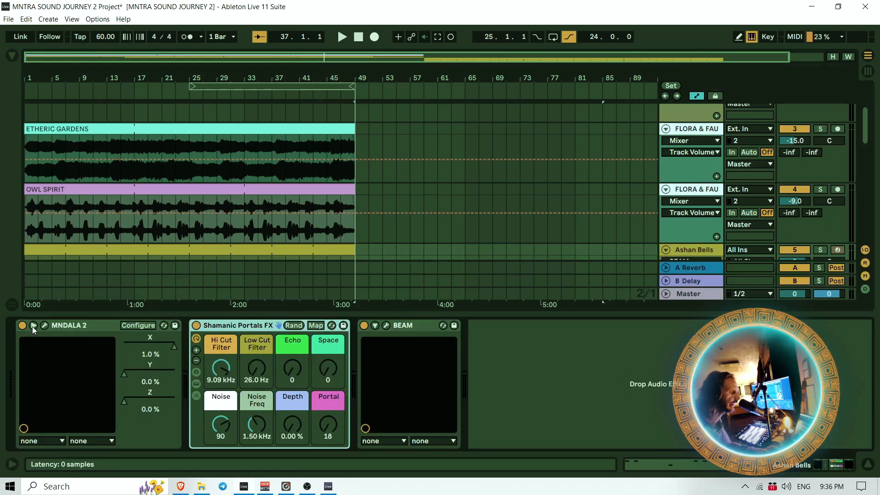
{"action": "left_click", "coordinate": [175, 348]}
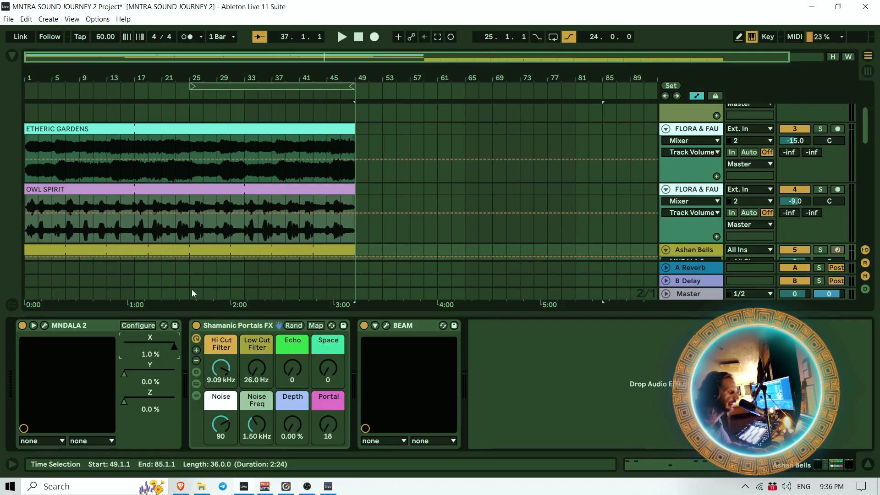
Search the browser for the LFO modulator and insert it after MNDALA 2 on the Ashan Bells track
{"action": "left_click", "coordinate": [11, 56]}
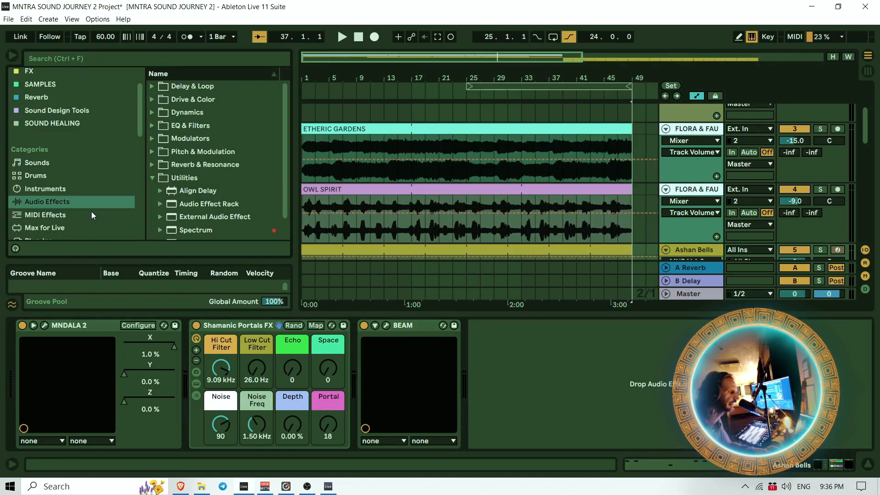
{"action": "scroll", "coordinate": [134, 92], "scroll_direction": "up", "scroll_amount": 1}
{"action": "left_click", "coordinate": [114, 58]}
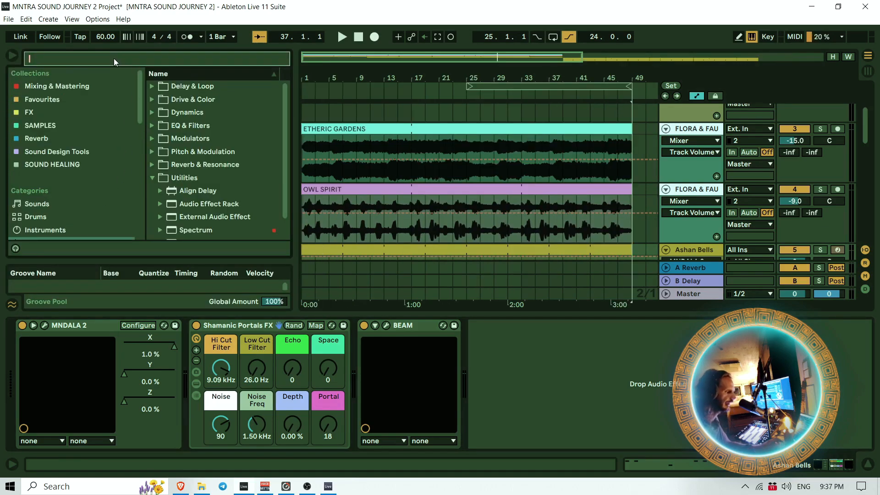
{"action": "type", "text": "lfo"}
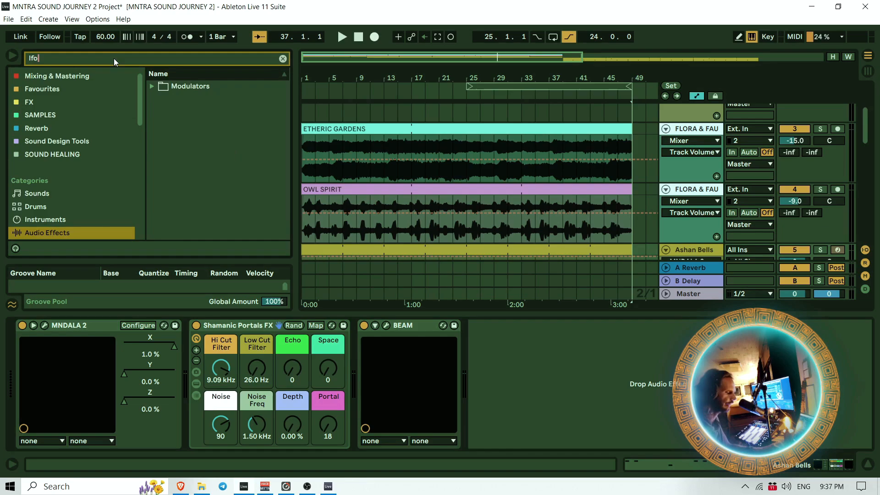
{"action": "left_click", "coordinate": [150, 86]}
{"action": "left_click_drag", "start_coordinate": [174, 101], "coordinate": [230, 343]}
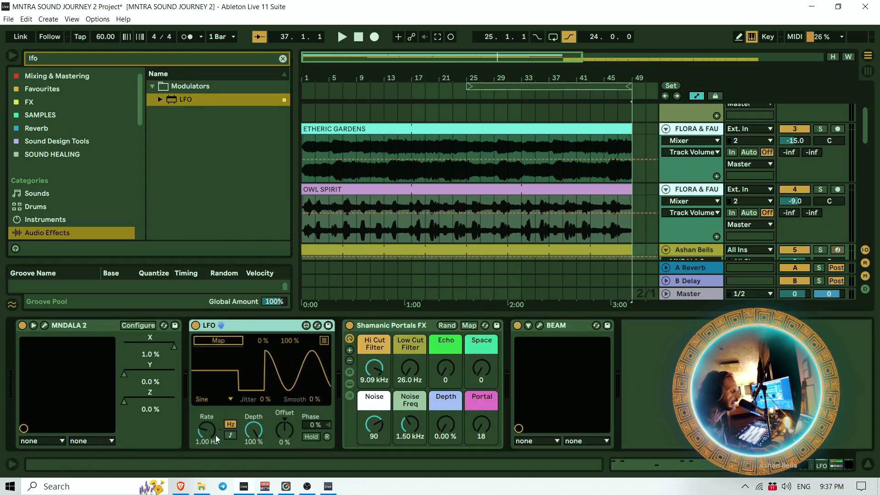
Map the LFO to MNDALA 2's X parameter and set its rate to 0.03 Hz
{"action": "left_click_drag", "start_coordinate": [212, 430], "coordinate": [212, 474]}
{"action": "key", "text": "ctrl"}
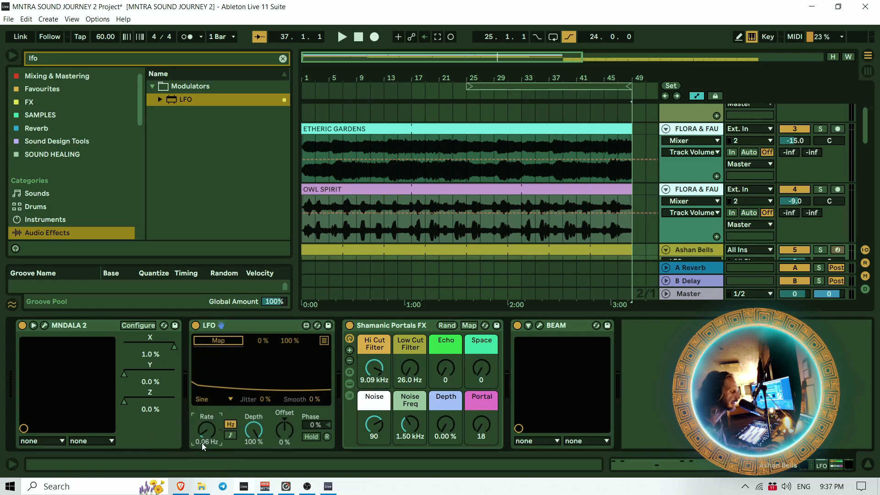
{"action": "key", "text": "ctrl"}
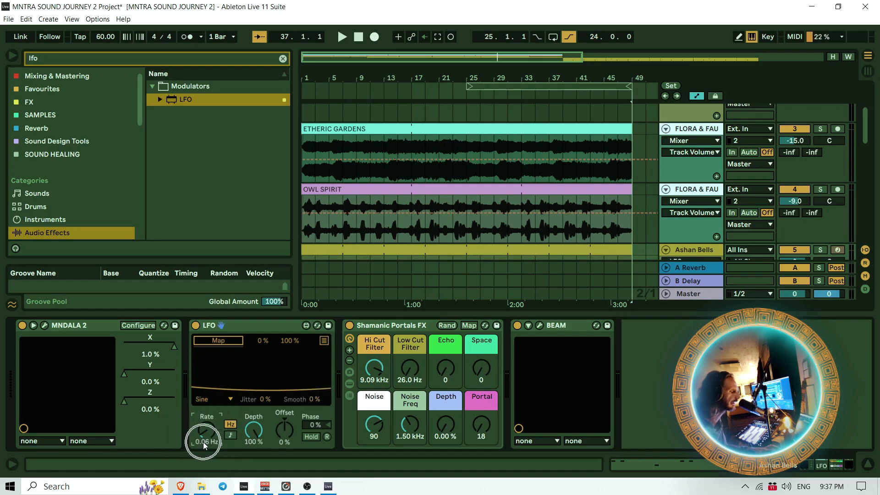
{"action": "left_click", "coordinate": [211, 343]}
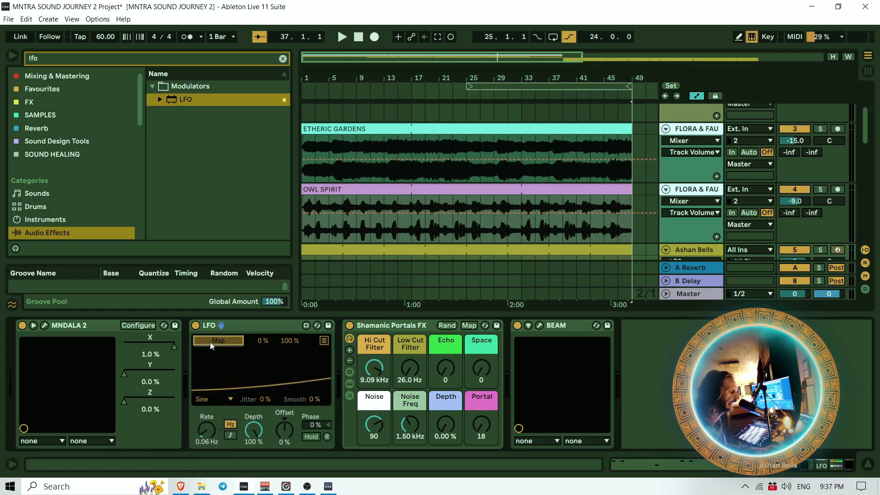
{"action": "left_click", "coordinate": [174, 347]}
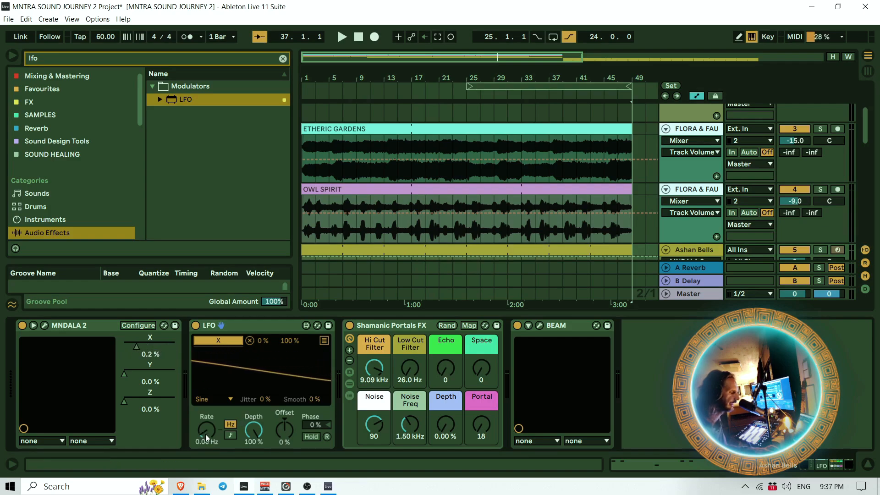
{"action": "mouse_move", "coordinate": [205, 434]}
{"action": "left_mouse_down"}
{"action": "mouse_move", "coordinate": [205, 447]}
{"action": "mouse_move", "coordinate": [206, 436]}
{"action": "left_mouse_up"}
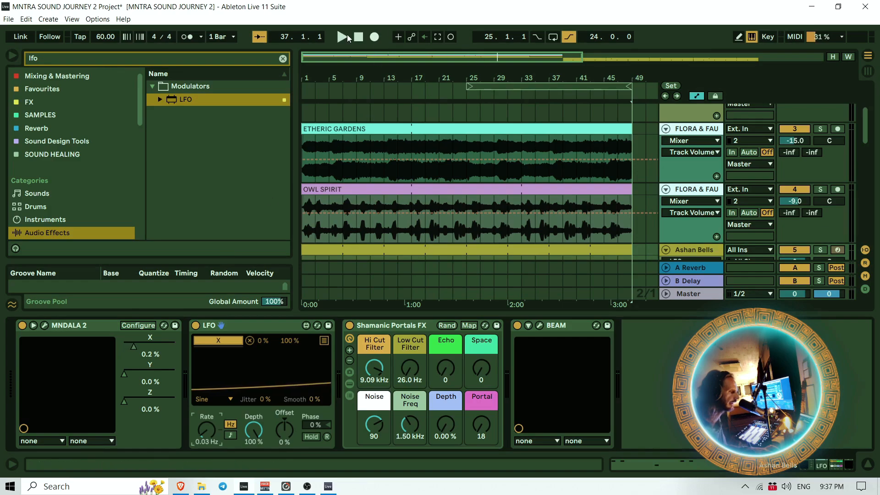
Play the arrangement from the start and display MNDALA 2's Y automation lane on the Ashan Bells track
{"action": "left_click", "coordinate": [358, 37]}
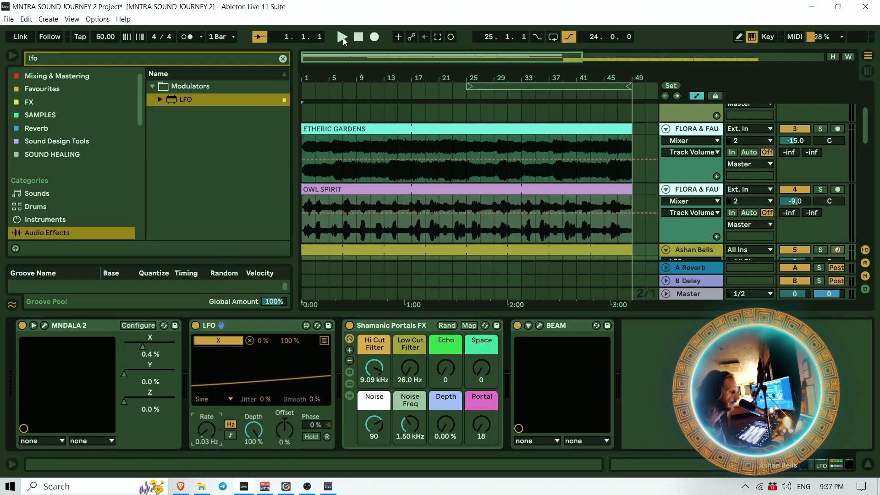
{"action": "left_click", "coordinate": [342, 37]}
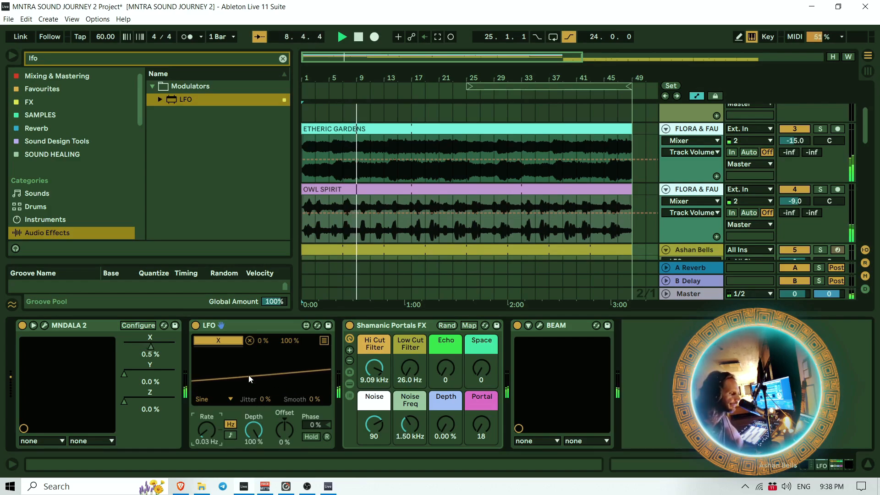
{"action": "left_click", "coordinate": [124, 375]}
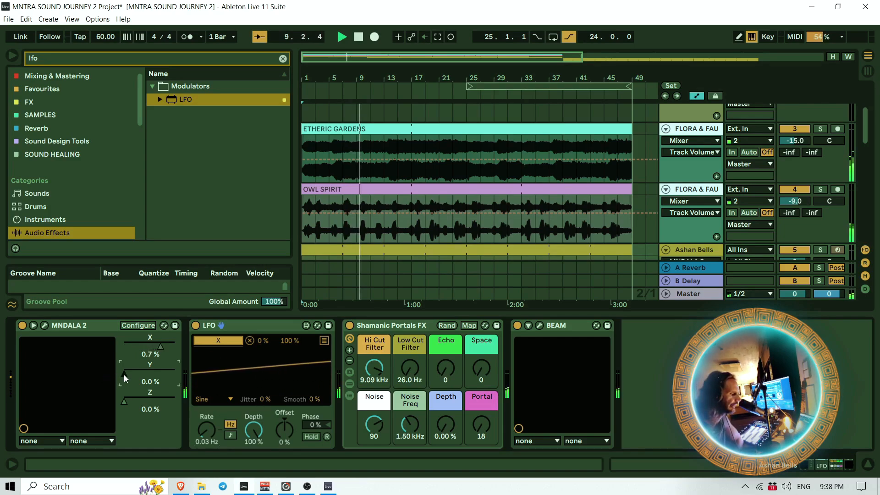
{"action": "scroll", "coordinate": [505, 159], "scroll_direction": "down", "scroll_amount": 3}
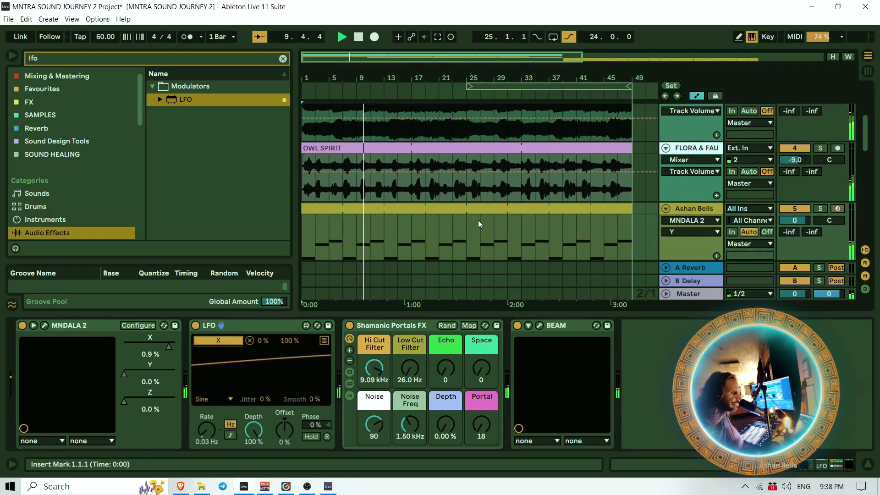
{"action": "scroll", "coordinate": [477, 220], "scroll_direction": "down", "scroll_amount": 2}
Automate the Ashan Bells' Y parameter to rise from 0.0 % at bar 1 to about 0.3 % at bar 19 and 0.6 % at bar 43
{"action": "left_click", "coordinate": [424, 220]}
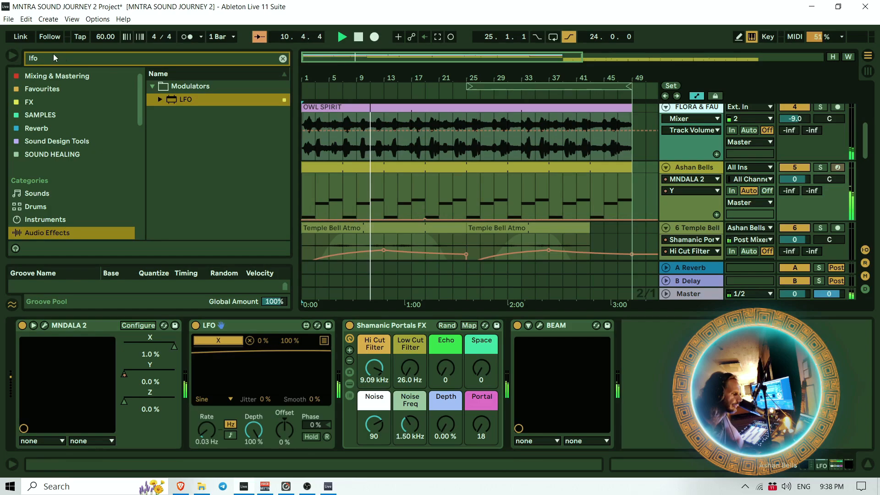
{"action": "left_click", "coordinate": [12, 55]}
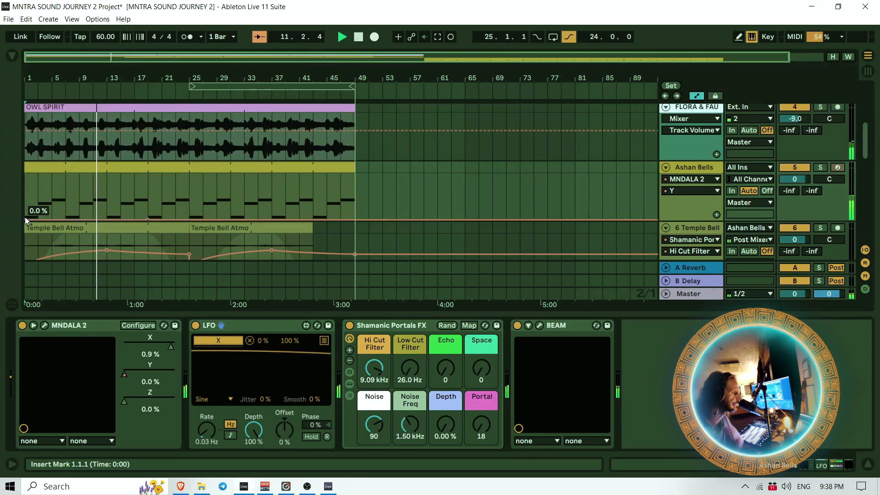
{"action": "left_click", "coordinate": [148, 215]}
{"action": "left_click_drag", "start_coordinate": [147, 215], "coordinate": [147, 205]}
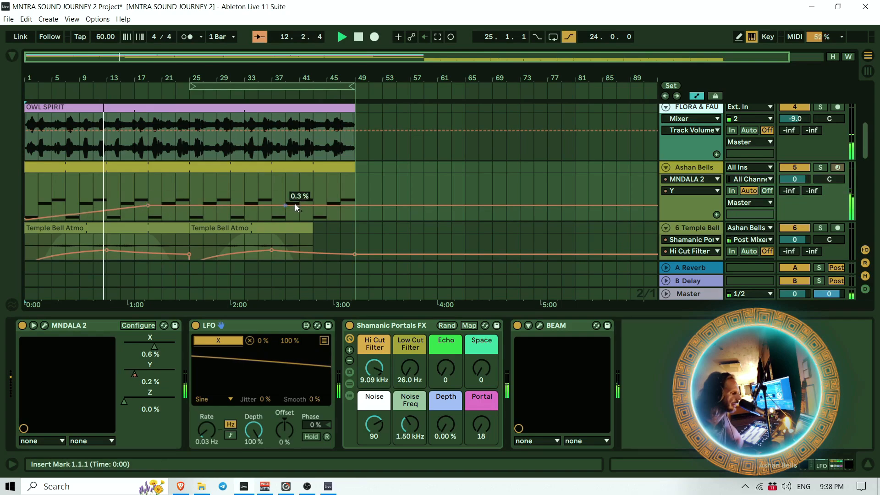
{"action": "left_click_drag", "start_coordinate": [315, 204], "coordinate": [315, 192]}
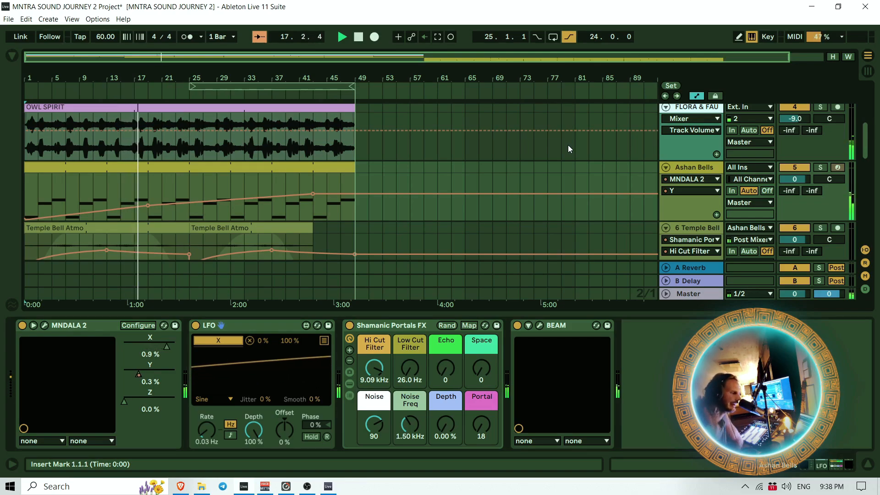
Hide the device view and delete the lower Hi Cut Filter breakpoint at bar 25 on the Temple Bell Atmo track
{"action": "left_click", "coordinate": [868, 464]}
{"action": "left_click_drag", "start_coordinate": [261, 73], "coordinate": [261, 59]}
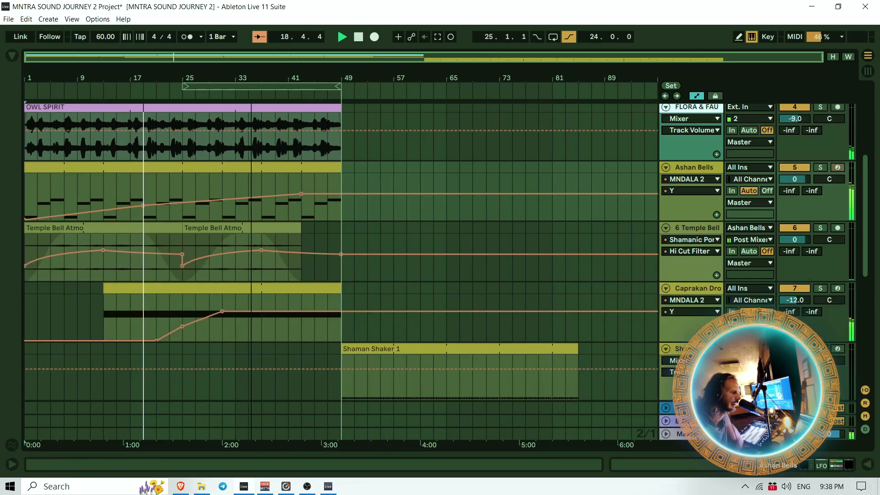
{"action": "scroll", "coordinate": [314, 252], "scroll_direction": "down", "scroll_amount": 2}
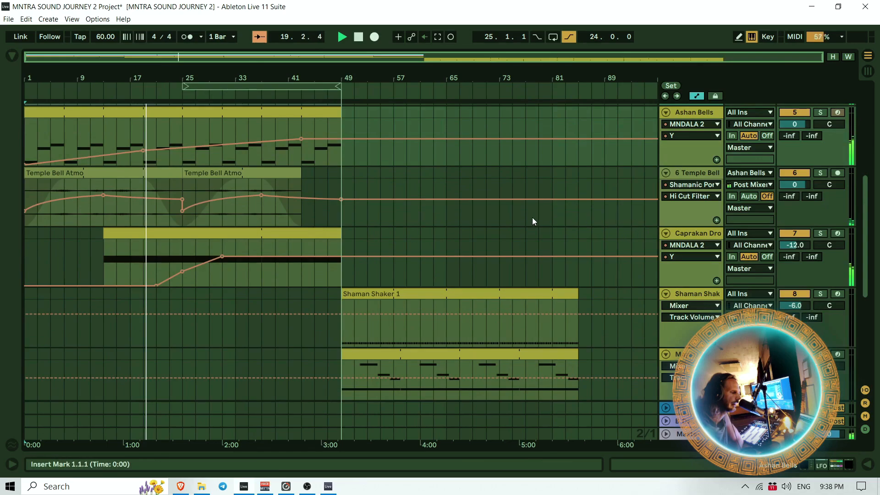
{"action": "scroll", "coordinate": [532, 220], "scroll_direction": "up", "scroll_amount": 3}
{"action": "scroll", "coordinate": [532, 218], "scroll_direction": "up", "scroll_amount": 1}
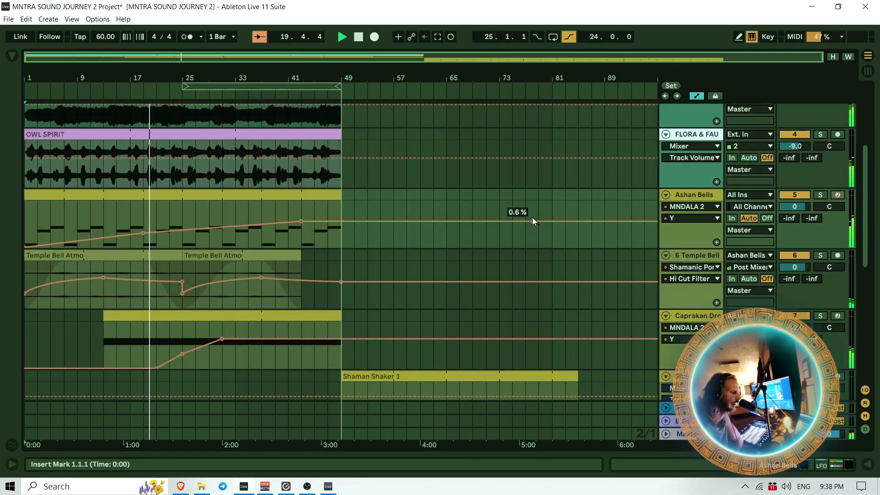
{"action": "scroll", "coordinate": [532, 218], "scroll_direction": "down", "scroll_amount": 1}
{"action": "scroll", "coordinate": [532, 217], "scroll_direction": "up", "scroll_amount": 3}
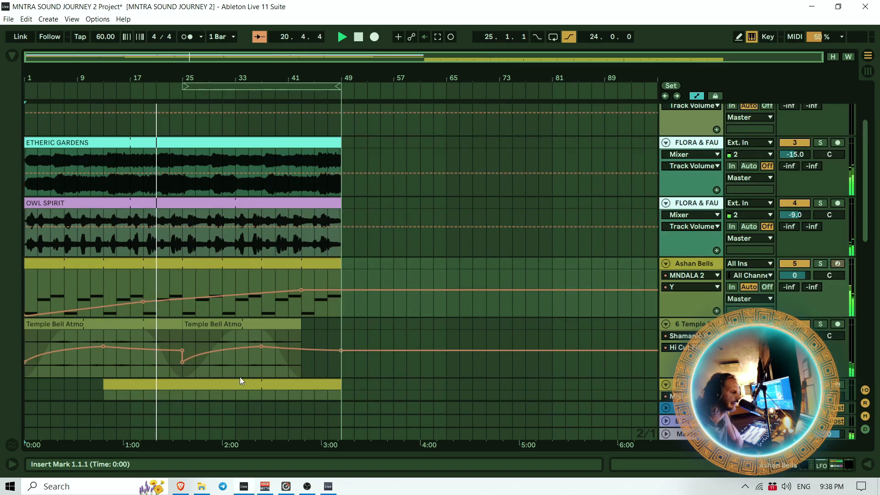
{"action": "left_click", "coordinate": [183, 362]}
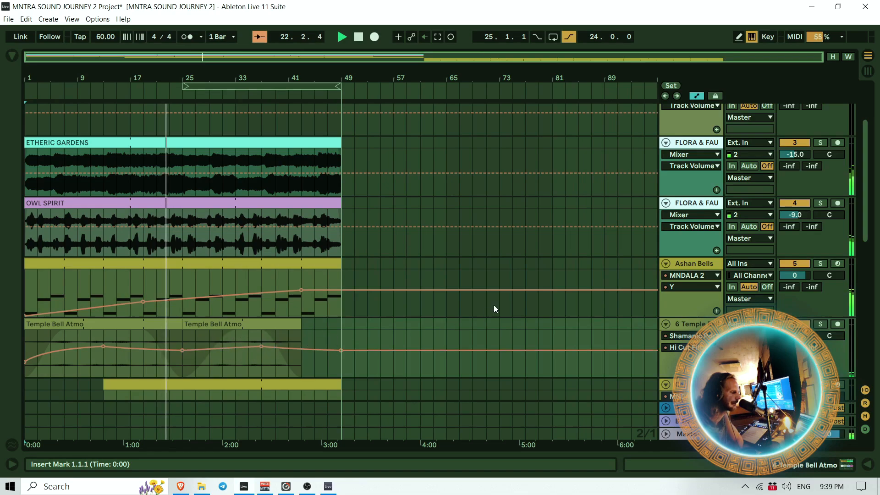
Review the clips and automation on all tracks of the arrangement during playback, and stop playback
{"action": "scroll", "coordinate": [495, 306], "scroll_direction": "down", "scroll_amount": 6}
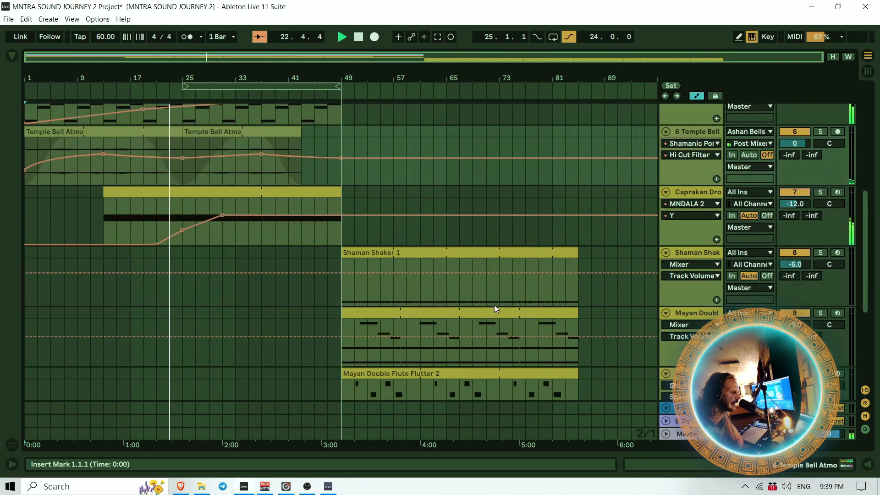
{"action": "scroll", "coordinate": [494, 304], "scroll_direction": "up", "scroll_amount": 9}
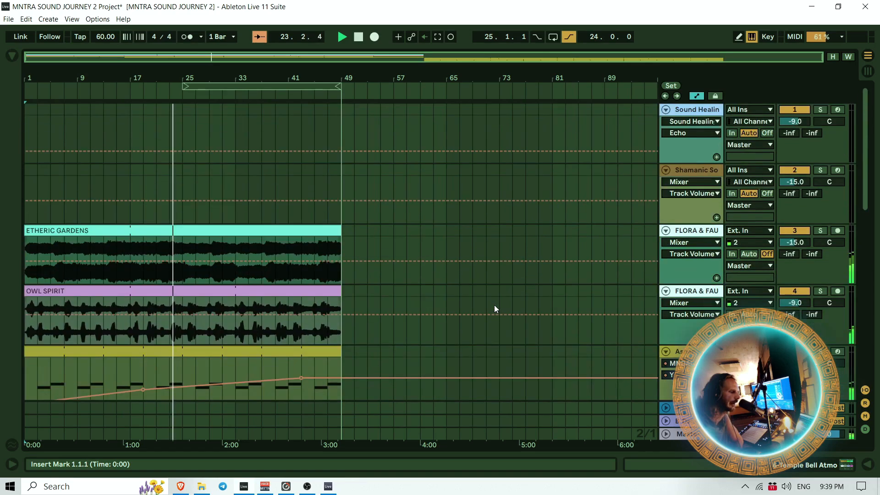
{"action": "scroll", "coordinate": [494, 305], "scroll_direction": "down", "scroll_amount": 8}
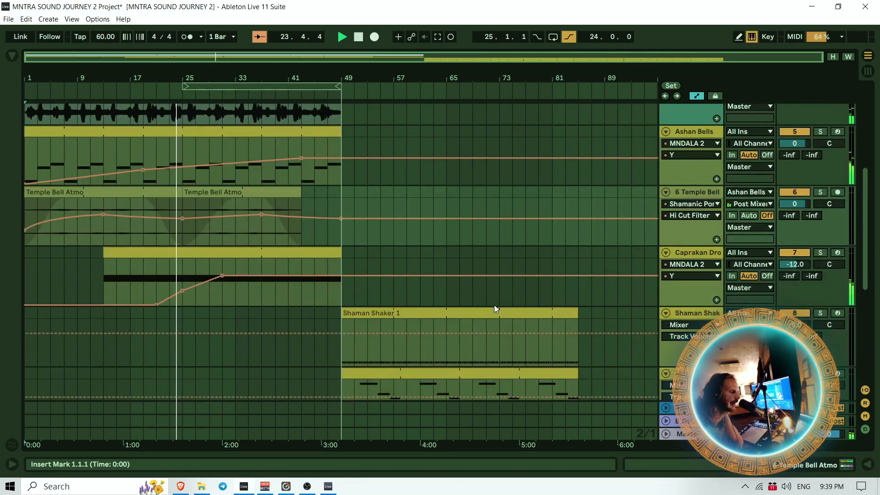
{"action": "scroll", "coordinate": [494, 304], "scroll_direction": "down", "scroll_amount": 3}
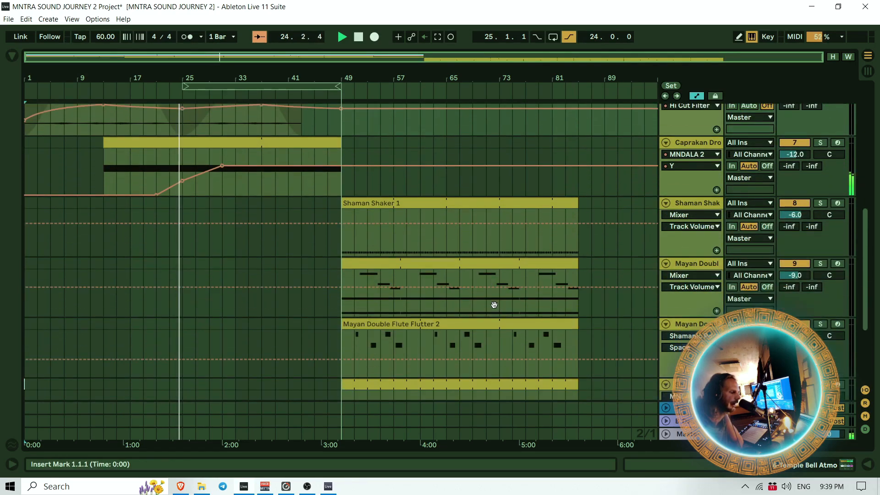
{"action": "scroll", "coordinate": [494, 304], "scroll_direction": "down", "scroll_amount": 3}
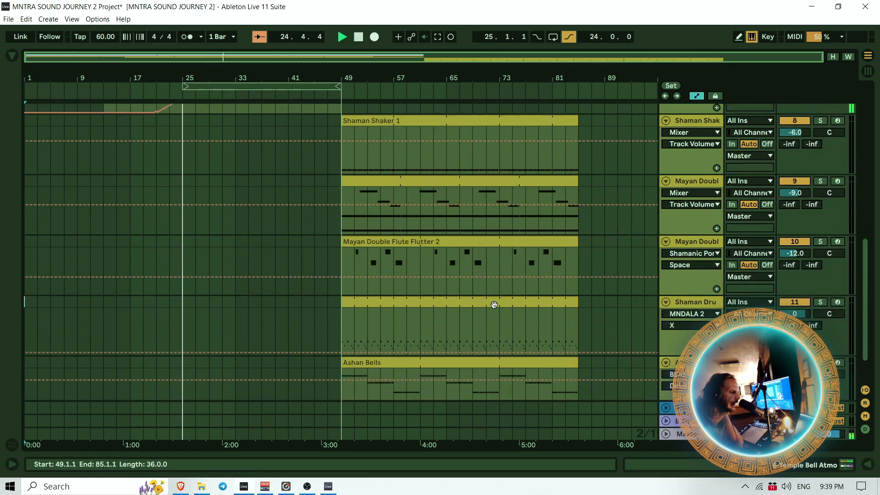
{"action": "scroll", "coordinate": [494, 304], "scroll_direction": "up", "scroll_amount": 11}
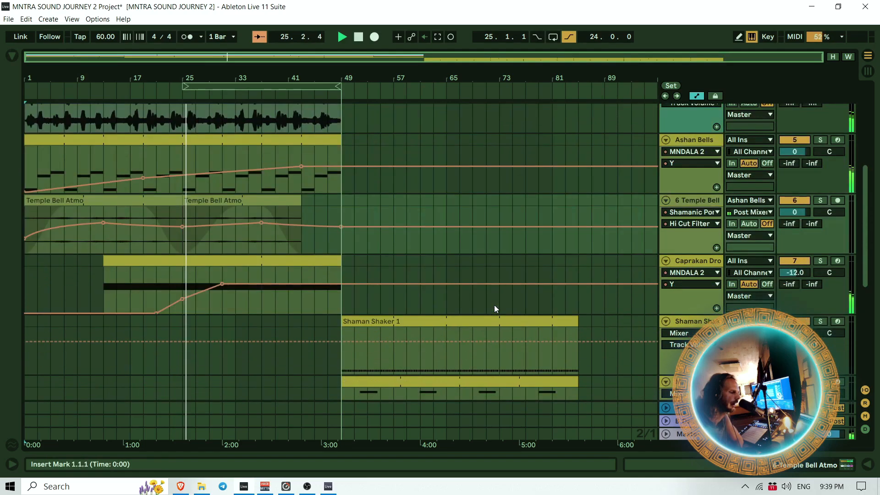
{"action": "scroll", "coordinate": [494, 305], "scroll_direction": "up", "scroll_amount": 3}
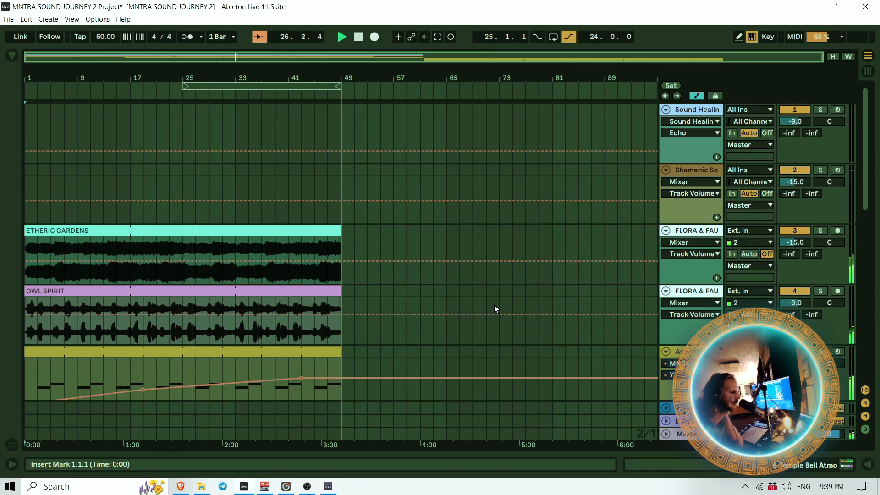
{"action": "scroll", "coordinate": [494, 304], "scroll_direction": "down", "scroll_amount": 3}
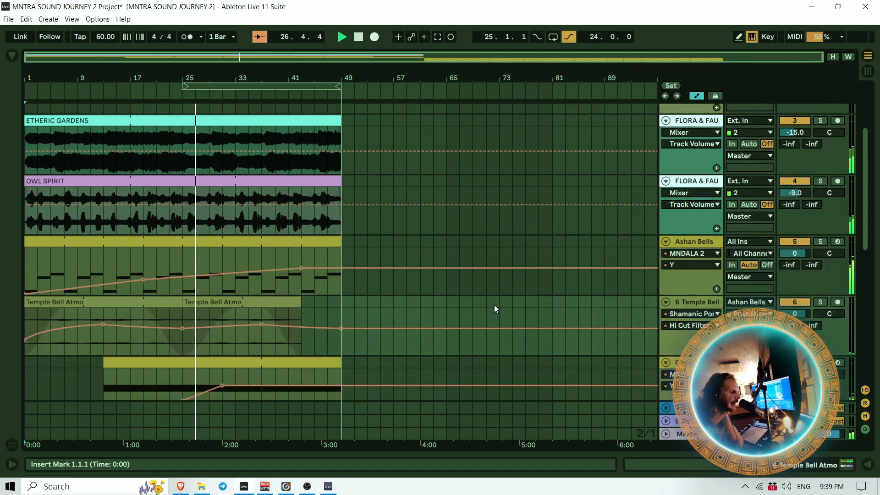
{"action": "scroll", "coordinate": [494, 304], "scroll_direction": "down", "scroll_amount": 3}
{"action": "scroll", "coordinate": [494, 304], "scroll_direction": "up", "scroll_amount": 3}
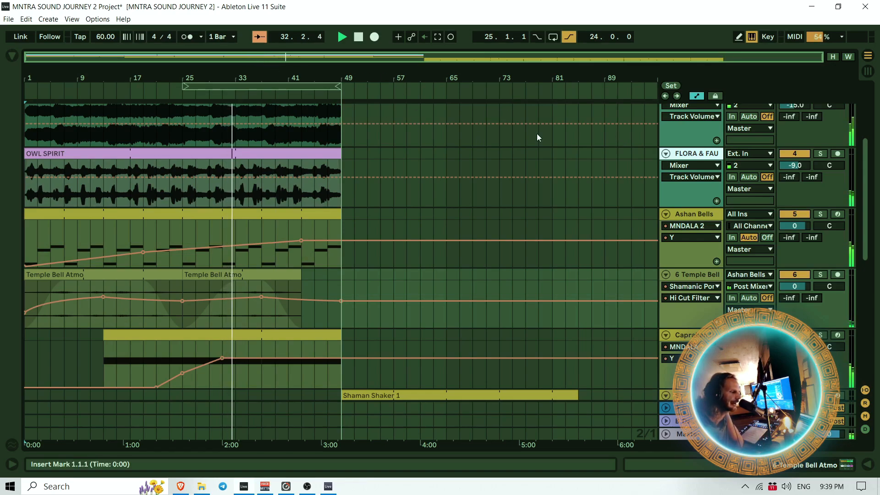
{"action": "left_click", "coordinate": [360, 37]}
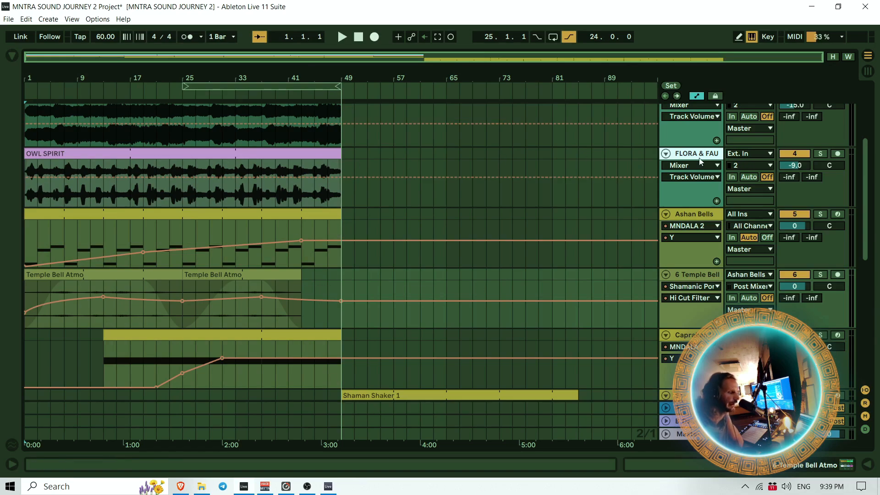
{"action": "scroll", "coordinate": [449, 270], "scroll_direction": "down", "scroll_amount": 3}
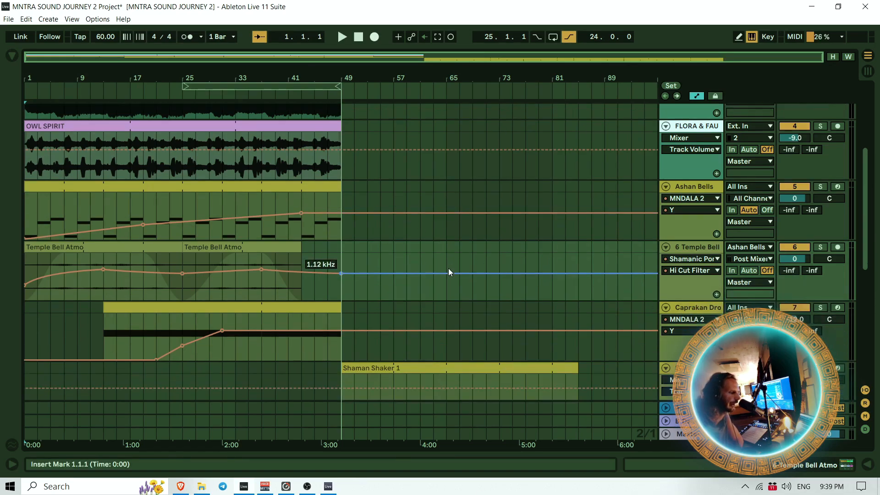
{"action": "scroll", "coordinate": [448, 270], "scroll_direction": "up", "scroll_amount": 5}
{"action": "scroll", "coordinate": [448, 268], "scroll_direction": "down", "scroll_amount": 4}
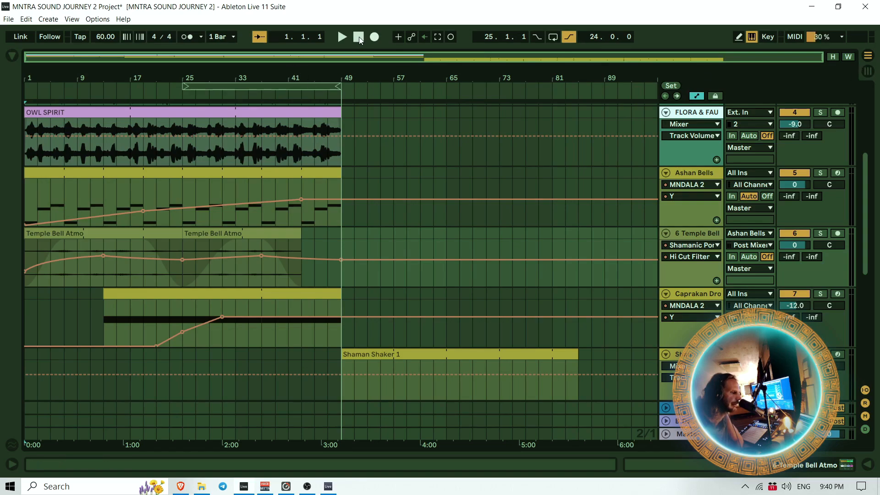
Play the arrangement from the start and switch to the Session View to check the track levels
{"action": "left_click", "coordinate": [341, 40]}
{"action": "left_click", "coordinate": [864, 73]}
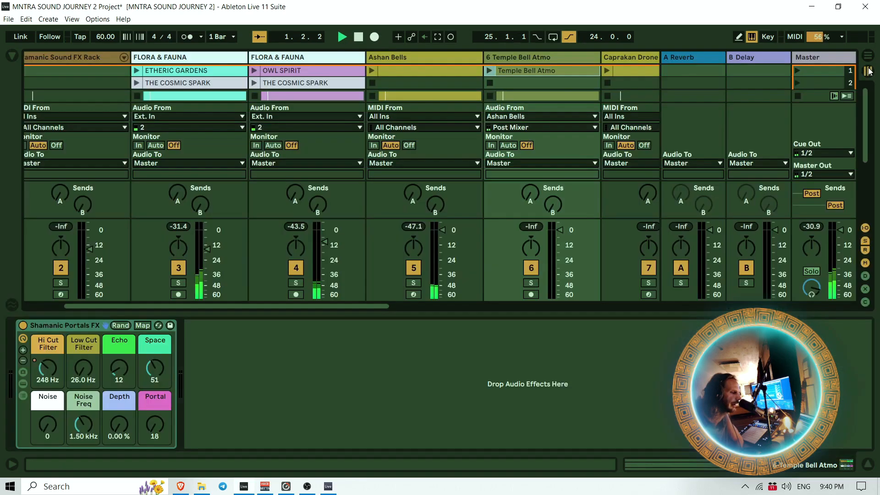
Open the Shamanic Sound FX Rack's devices and audition the Rainstick 1 pad in its Drum Rack
{"action": "left_click_drag", "start_coordinate": [249, 308], "coordinate": [4, 310]}
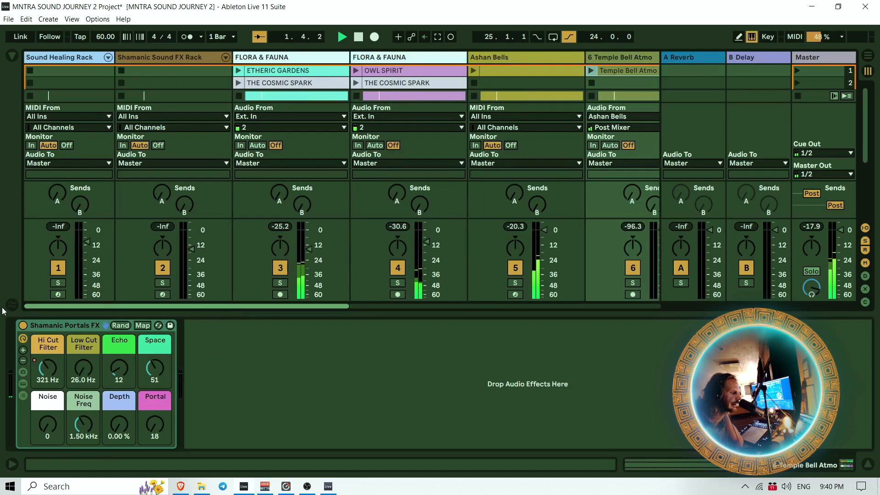
{"action": "left_click", "coordinate": [170, 57]}
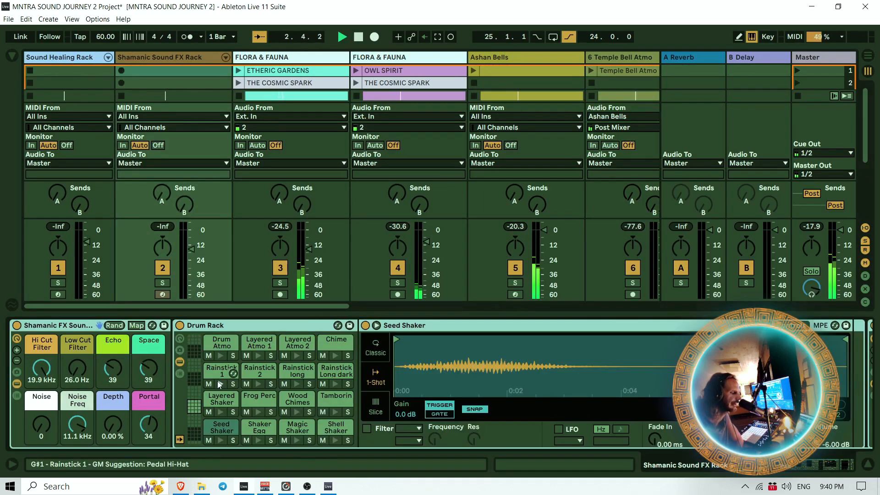
{"action": "left_click", "coordinate": [245, 328]}
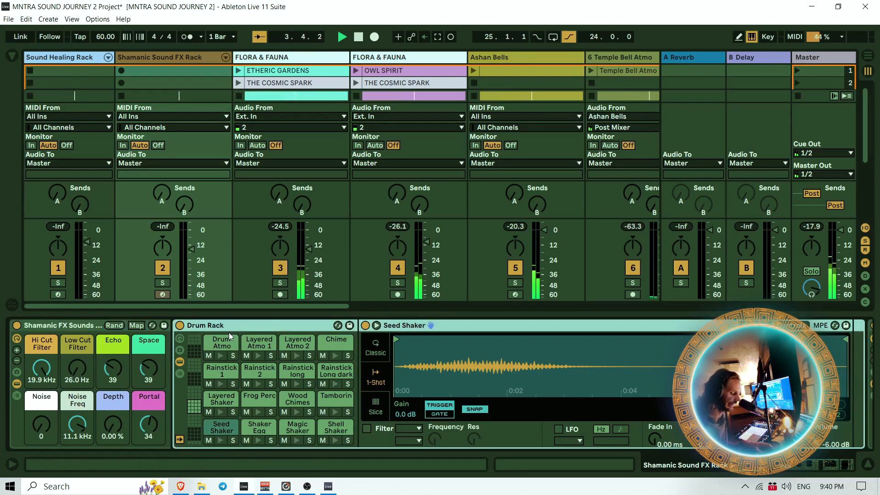
{"action": "left_click", "coordinate": [221, 384]}
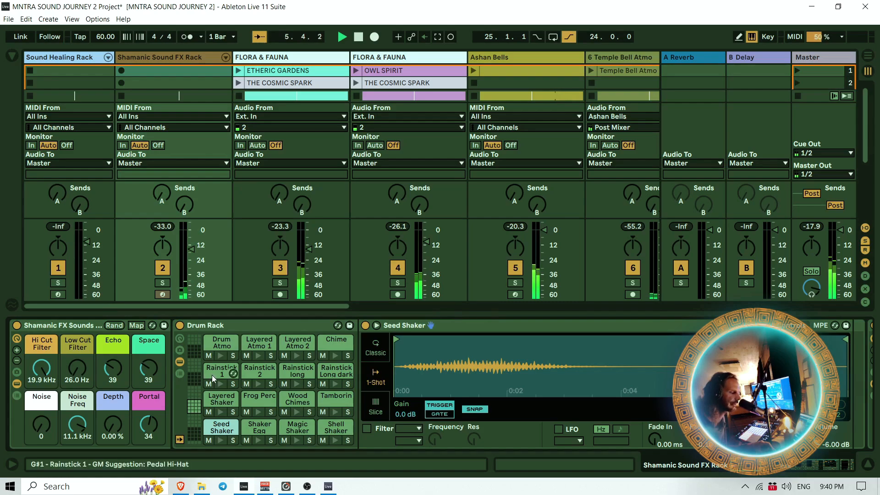
Insert an empty one-bar MIDI clip at bar 6 on the Shamanic Sound FX Rack track in the Arrangement View
{"action": "key", "text": "Tab"}
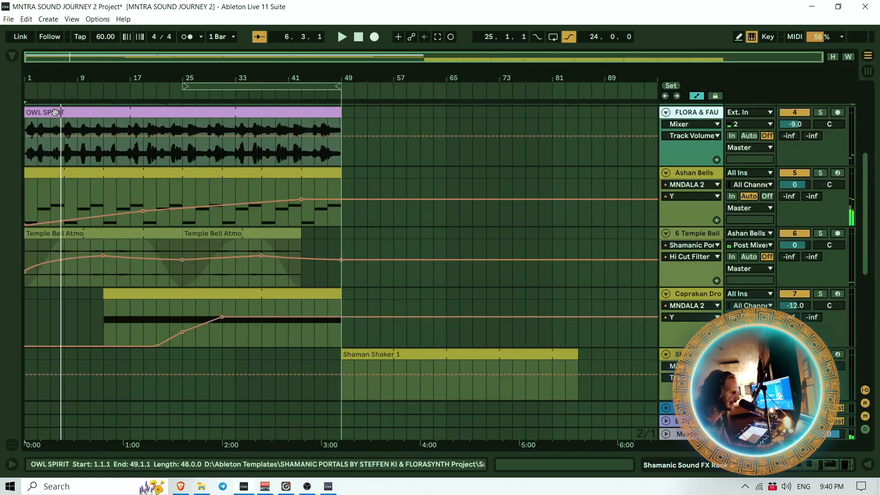
{"action": "left_click_drag", "start_coordinate": [54, 73], "coordinate": [124, 74]}
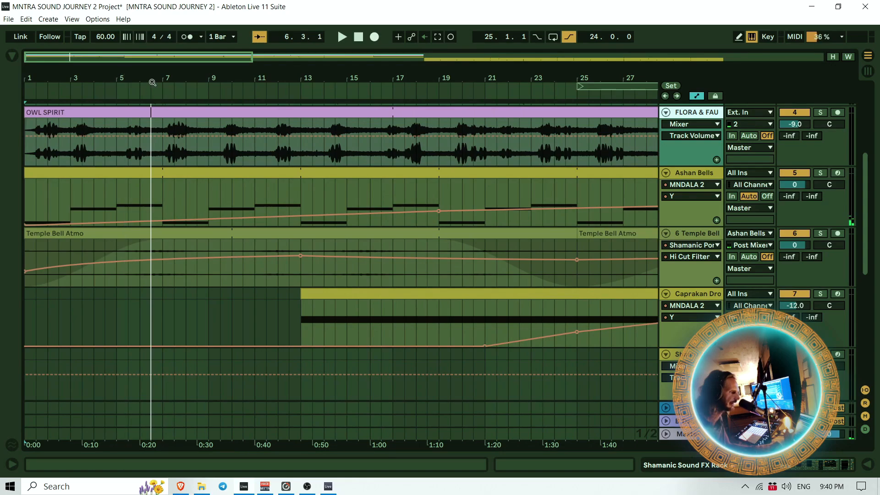
{"action": "key", "text": "Tab"}
{"action": "key", "text": "Tab"}
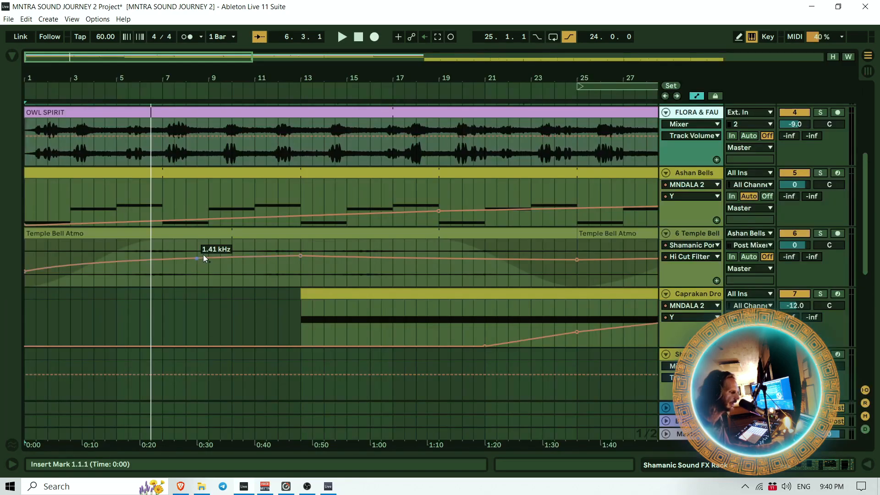
{"action": "scroll", "coordinate": [206, 250], "scroll_direction": "up", "scroll_amount": 5}
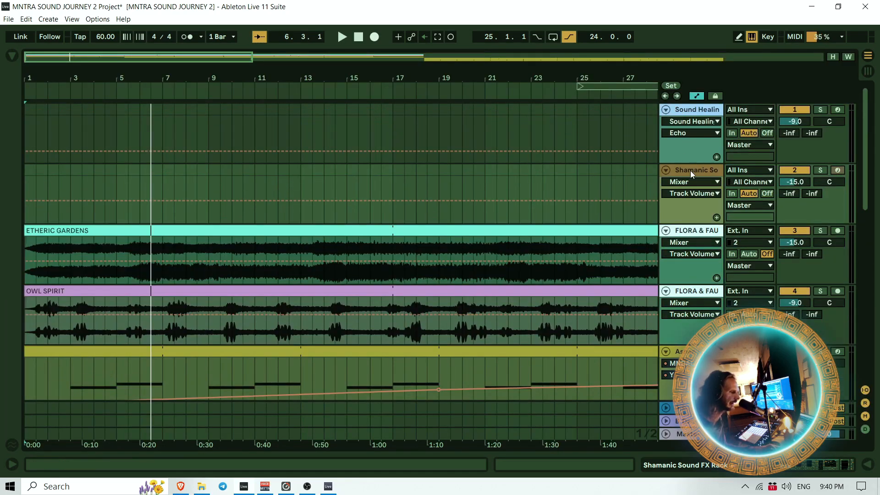
{"action": "left_click_drag", "start_coordinate": [101, 76], "coordinate": [105, 119]}
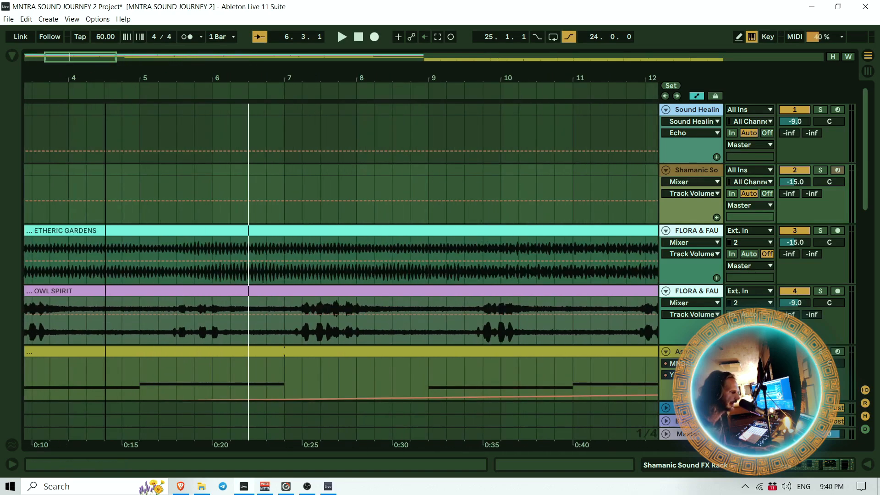
{"action": "left_click_drag", "start_coordinate": [213, 169], "coordinate": [282, 165]}
{"action": "right_click", "coordinate": [264, 169]}
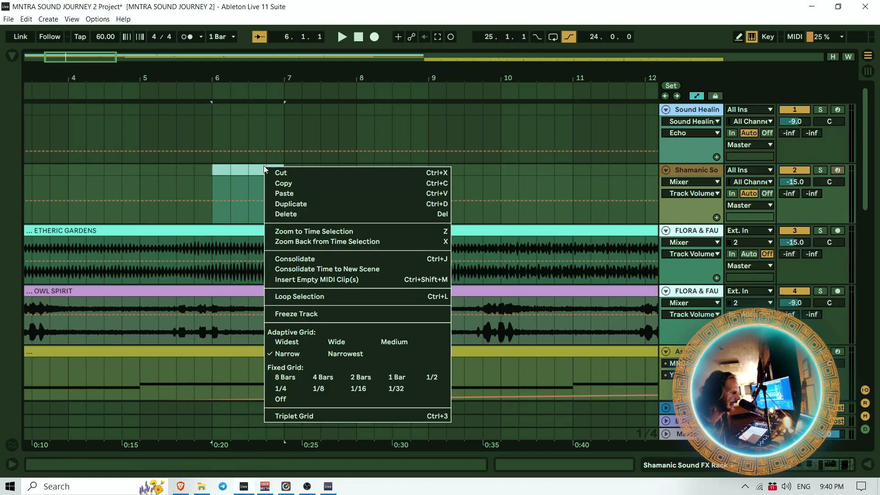
{"action": "left_click", "coordinate": [315, 279]}
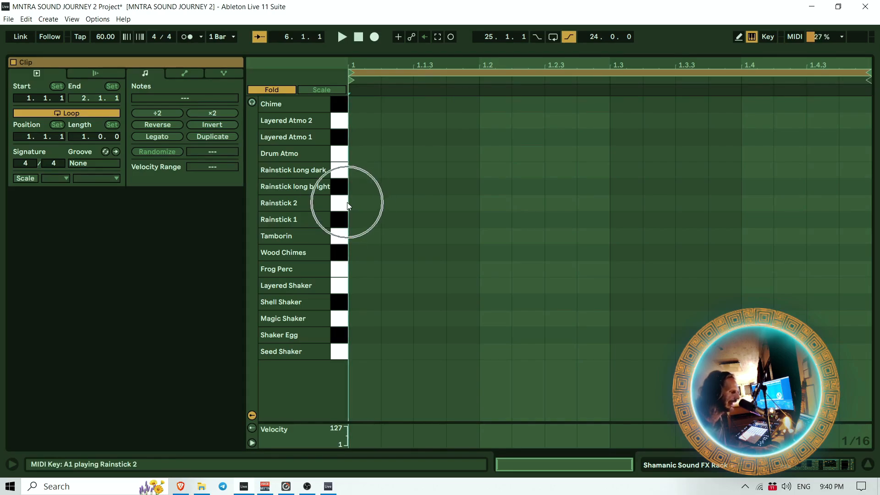
Add a Rainstick 1 note spanning the clip's full bar and turn off the clip's loop
{"action": "left_click", "coordinate": [251, 103]}
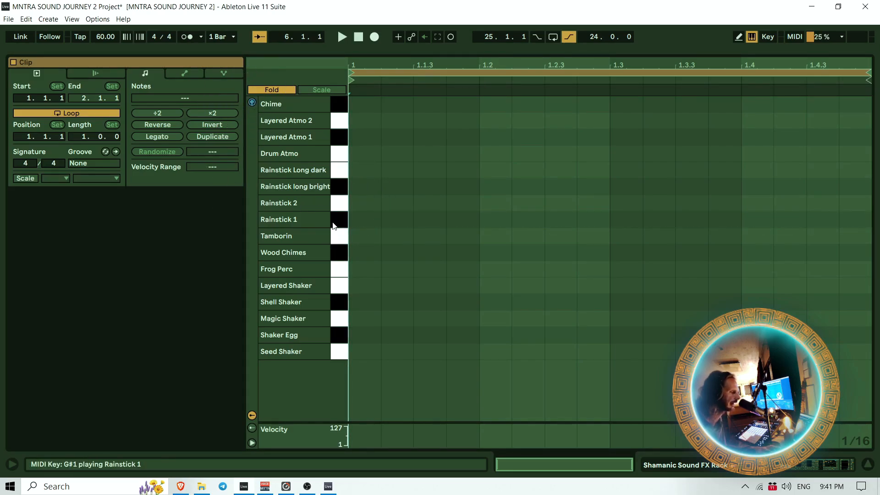
{"action": "double_click", "coordinate": [368, 219]}
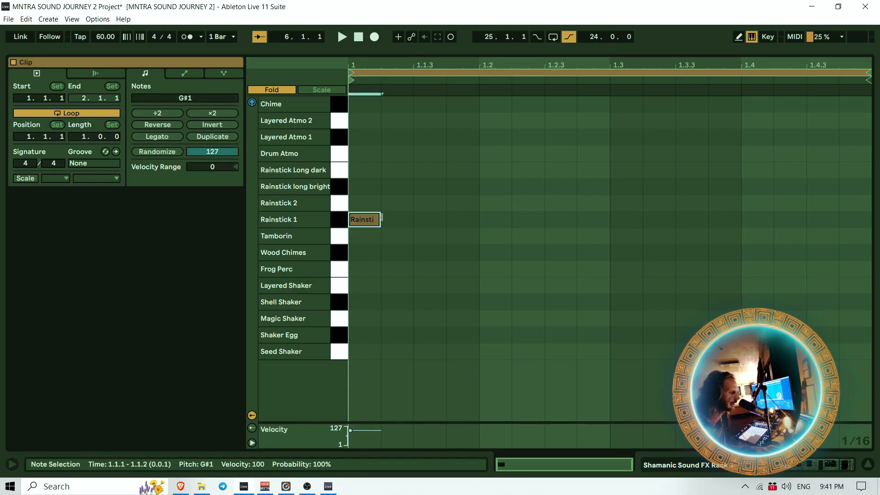
{"action": "left_click_drag", "start_coordinate": [380, 217], "coordinate": [870, 218]}
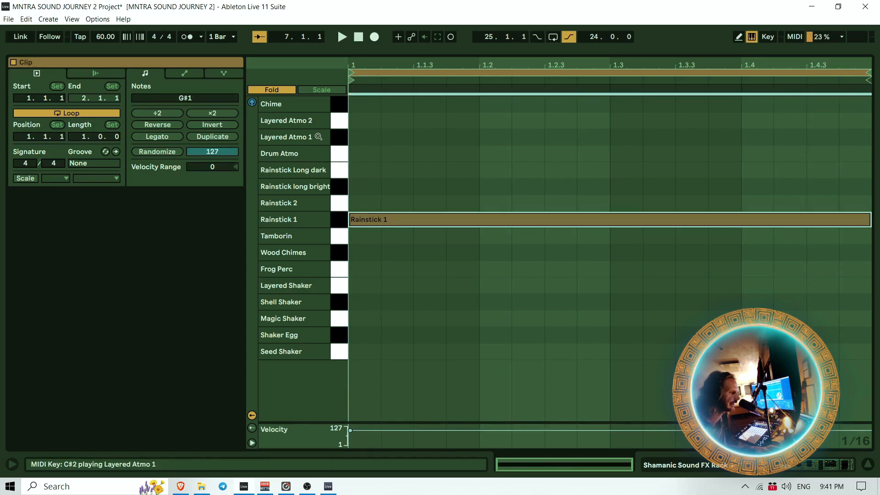
{"action": "left_click", "coordinate": [82, 114]}
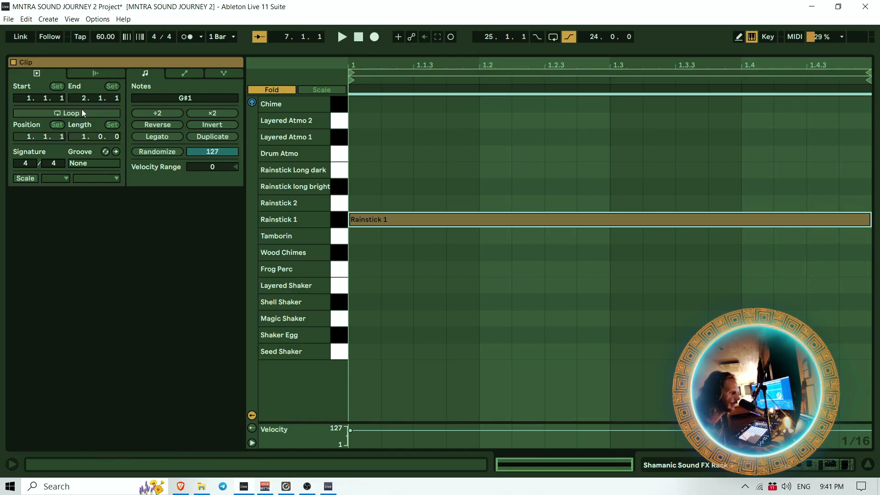
Close the clip editor and play the arrangement from bar 5 to hear the Rainstick 1 clip in context
{"action": "left_click", "coordinate": [867, 465]}
{"action": "left_click", "coordinate": [154, 87]}
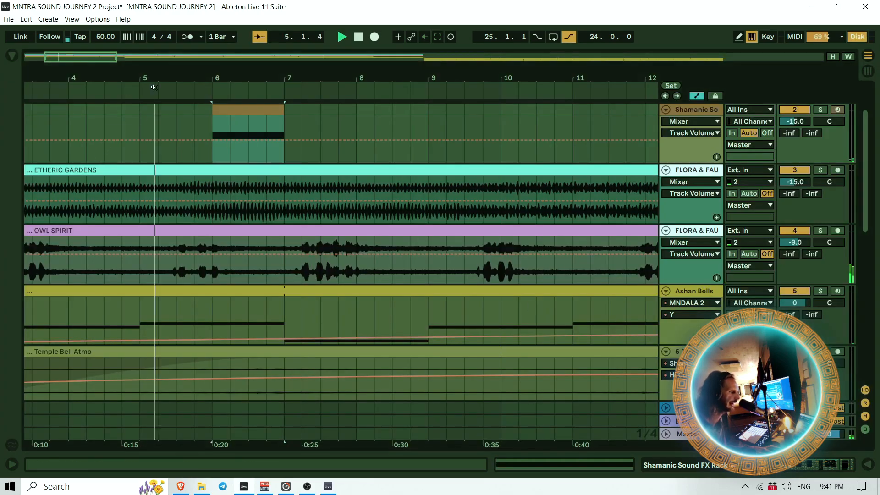
{"action": "scroll", "coordinate": [154, 87], "scroll_direction": "left", "scroll_amount": 4}
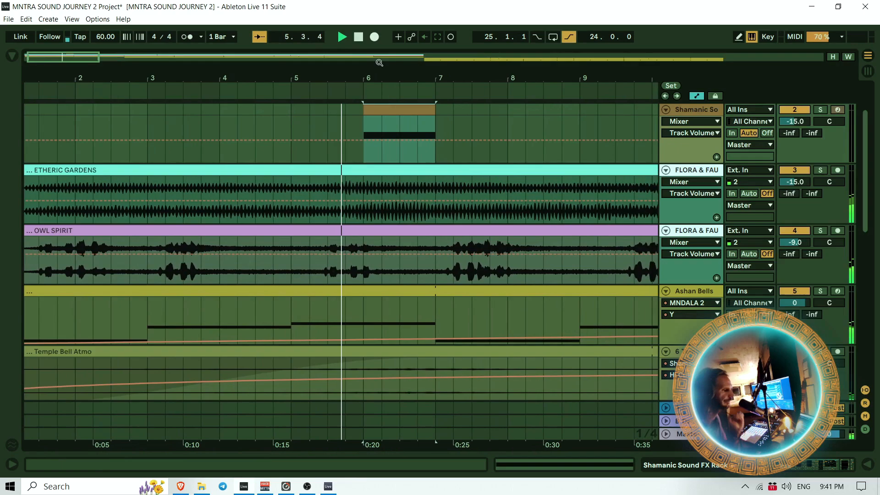
{"action": "left_click_drag", "start_coordinate": [390, 70], "coordinate": [148, 53]}
{"action": "scroll", "coordinate": [407, 272], "scroll_direction": "up", "scroll_amount": 2}
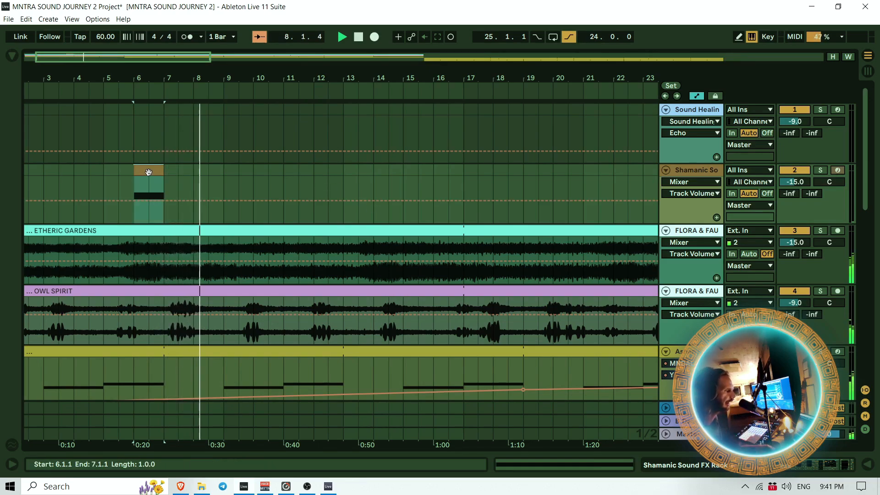
Copy the rainstick clip to bar 10 and change the copy's note to Rainstick 2
{"action": "left_click_drag", "start_coordinate": [159, 170], "coordinate": [262, 167]}
{"action": "double_click", "coordinate": [262, 167]}
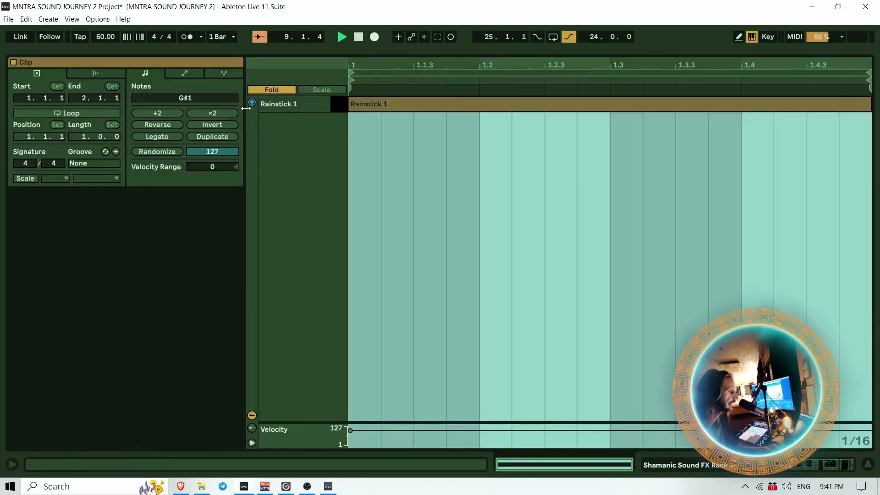
{"action": "left_click", "coordinate": [273, 88]}
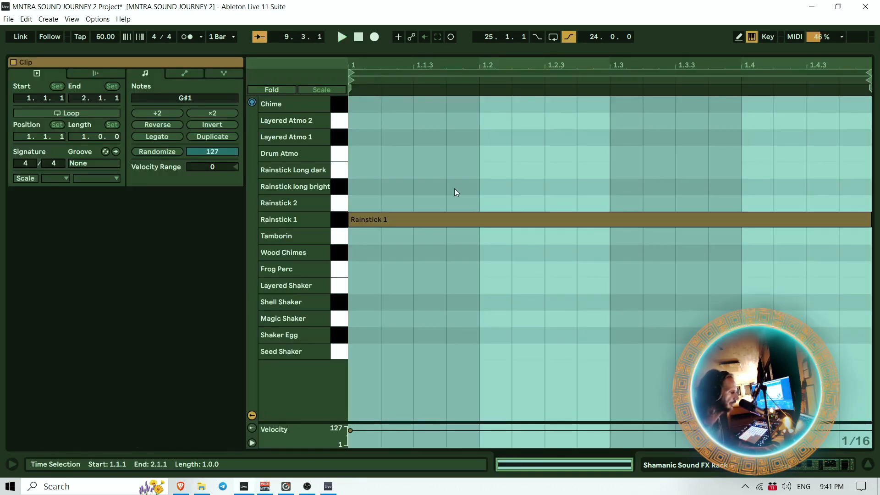
{"action": "left_click", "coordinate": [405, 224]}
{"action": "key", "text": "Up"}
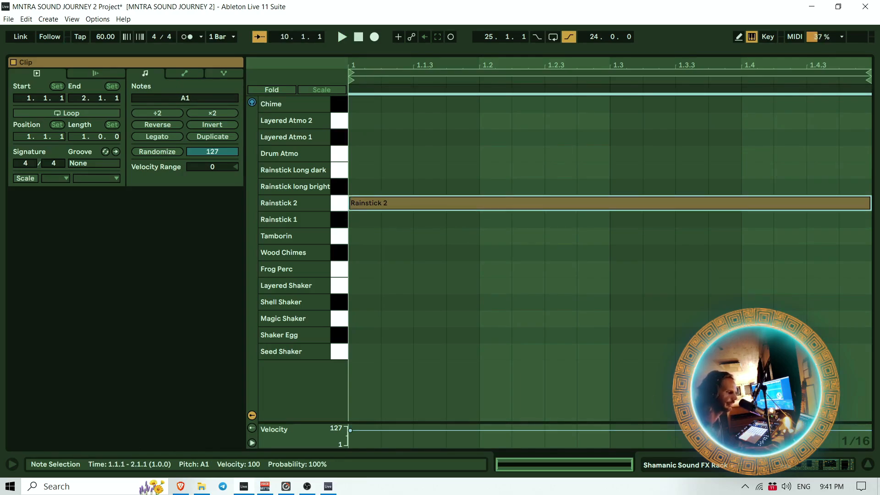
{"action": "left_click", "coordinate": [868, 464]}
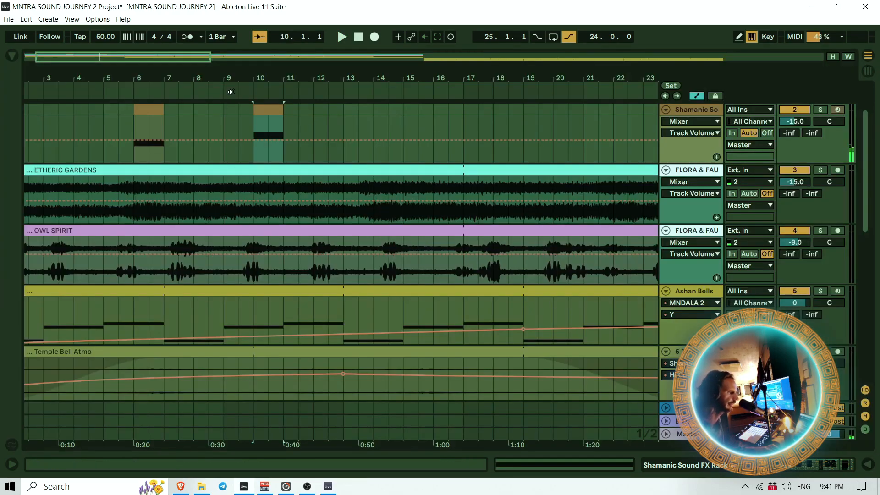
Play the arrangement from bar 9 to hear the Rainstick 2 clip in context
{"action": "key", "text": "space"}
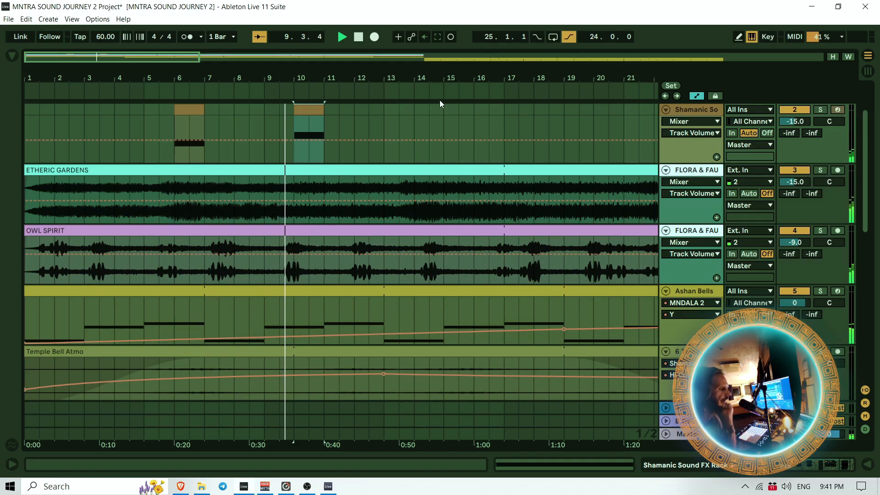
{"action": "left_click_drag", "start_coordinate": [361, 71], "coordinate": [321, 60]}
{"action": "scroll", "coordinate": [411, 170], "scroll_direction": "up", "scroll_amount": 2}
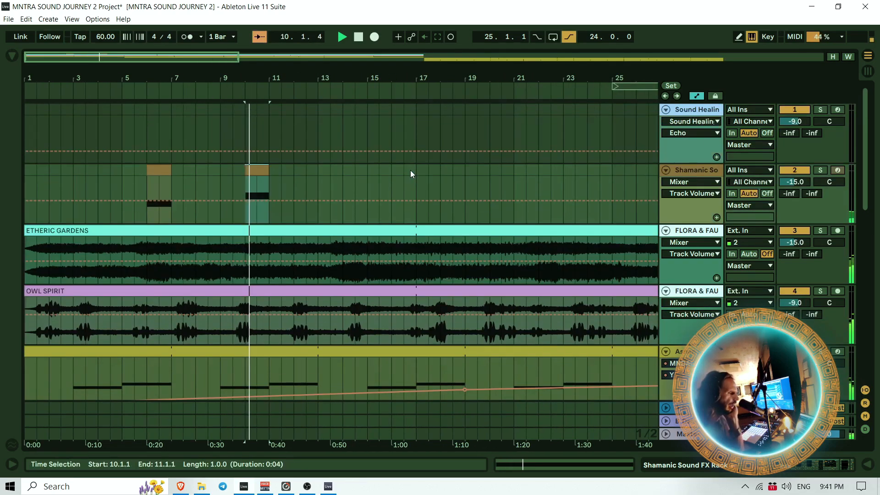
Insert an empty four-bar MIDI clip from bar 13 to bar 17 on the Sound Healing Rack track
{"action": "left_click", "coordinate": [320, 110]}
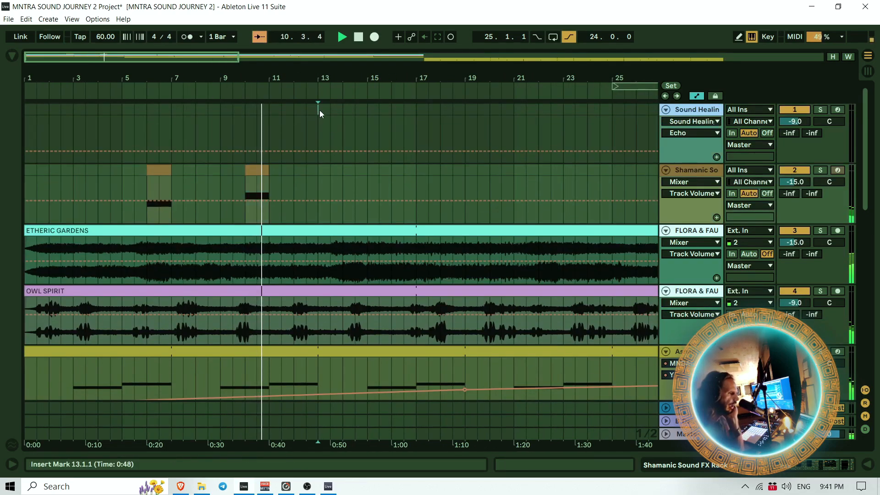
{"action": "left_click_drag", "start_coordinate": [320, 110], "coordinate": [412, 102]}
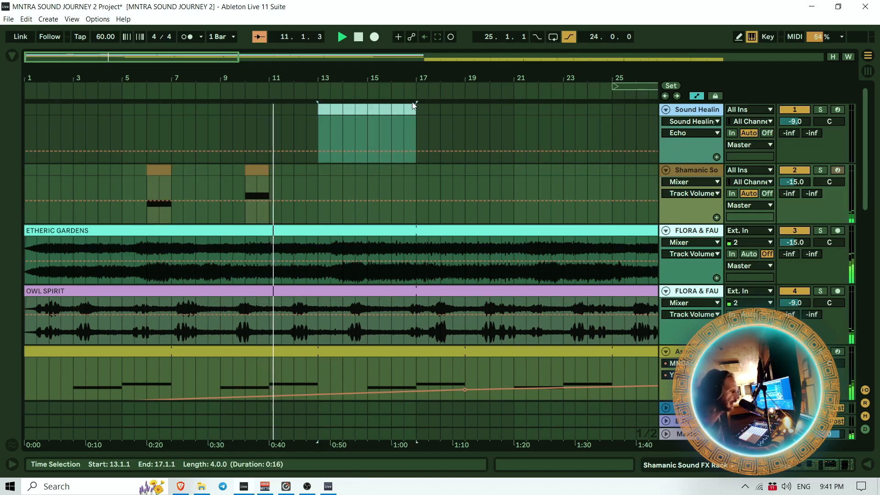
{"action": "right_click", "coordinate": [342, 107]}
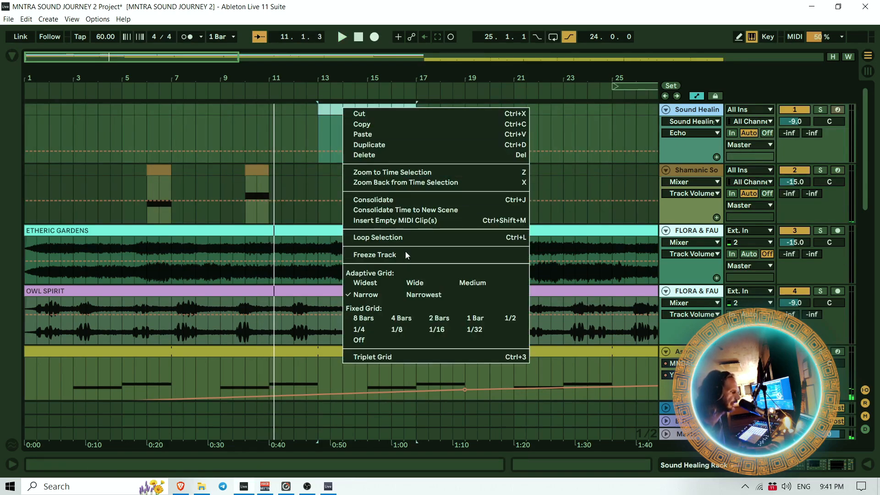
{"action": "left_click", "coordinate": [433, 222]}
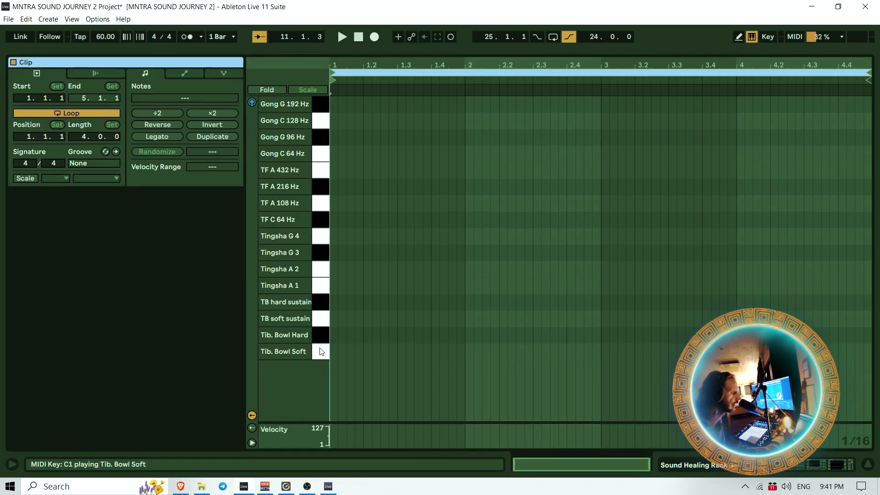
Audition the Tibetan bowl sounds and add a one-bar Tib. Bowl Soft note at the clip's start using a 1 Bar grid
{"action": "left_click", "coordinate": [324, 320]}
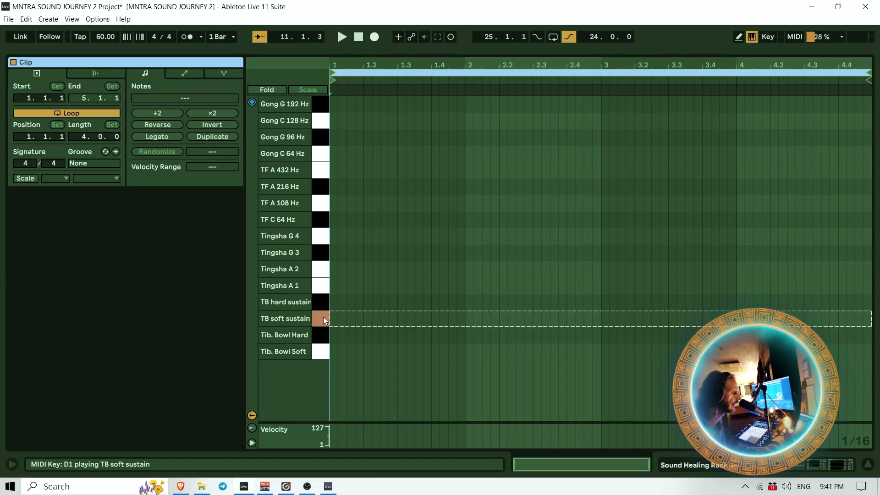
{"action": "left_click", "coordinate": [369, 290]}
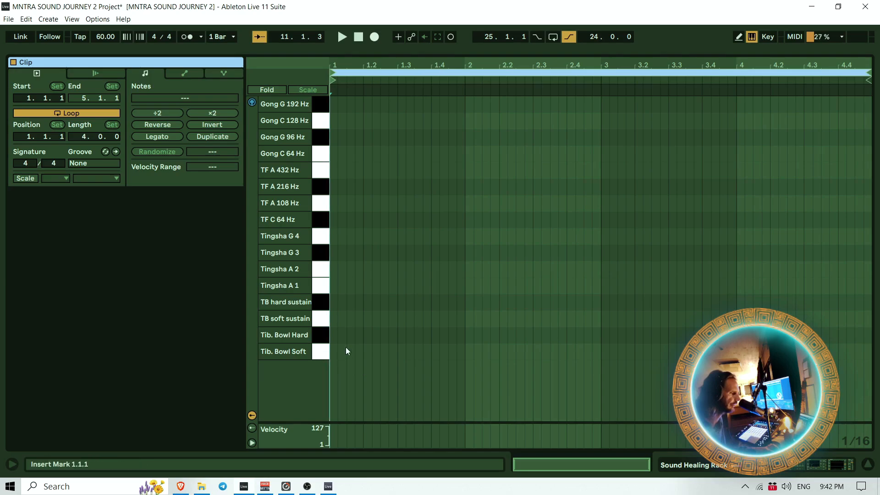
{"action": "right_click", "coordinate": [396, 314]}
{"action": "left_click", "coordinate": [530, 234]}
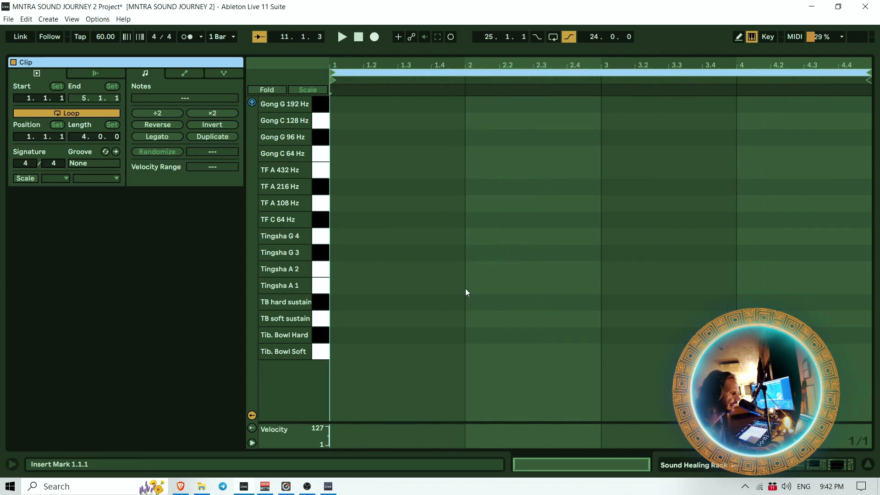
{"action": "double_click", "coordinate": [361, 357]}
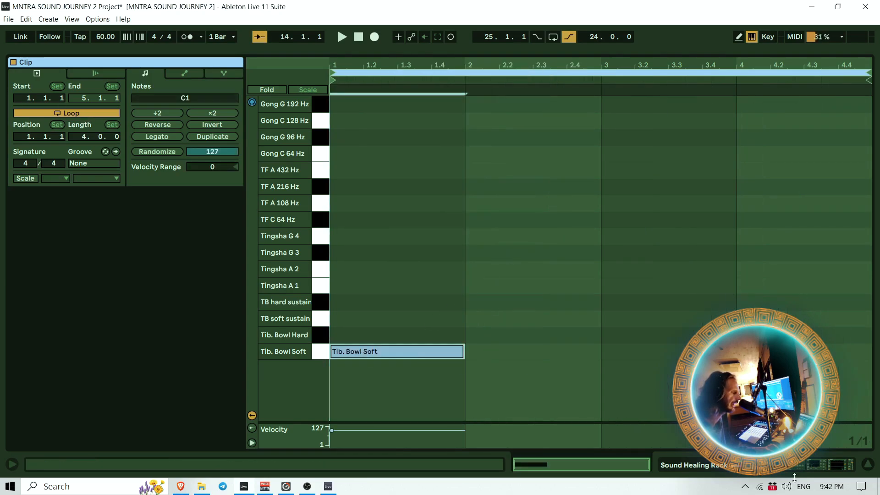
{"action": "left_click", "coordinate": [871, 462]}
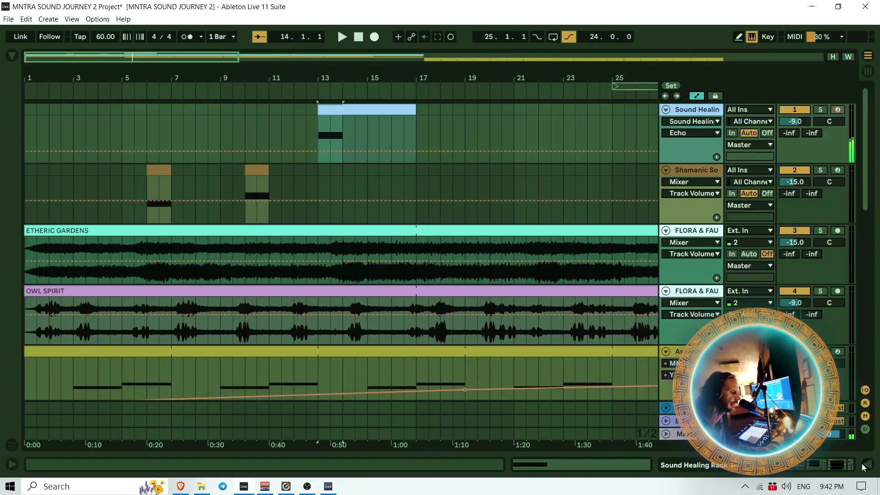
Extend the looped Tibetan bowl clip on the Sound Healing Rack track to bar 25 during playback
{"action": "left_click", "coordinate": [238, 86]}
{"action": "left_click_drag", "start_coordinate": [293, 78], "coordinate": [121, 76]}
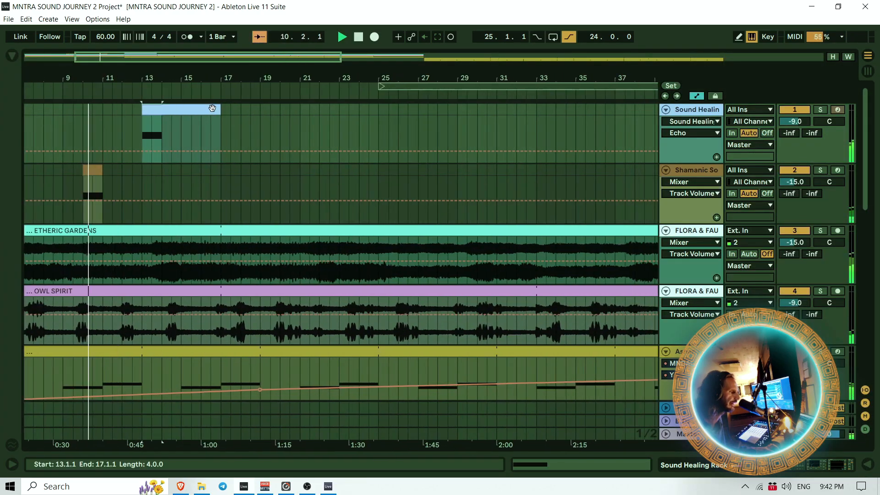
{"action": "left_click_drag", "start_coordinate": [220, 110], "coordinate": [379, 110]}
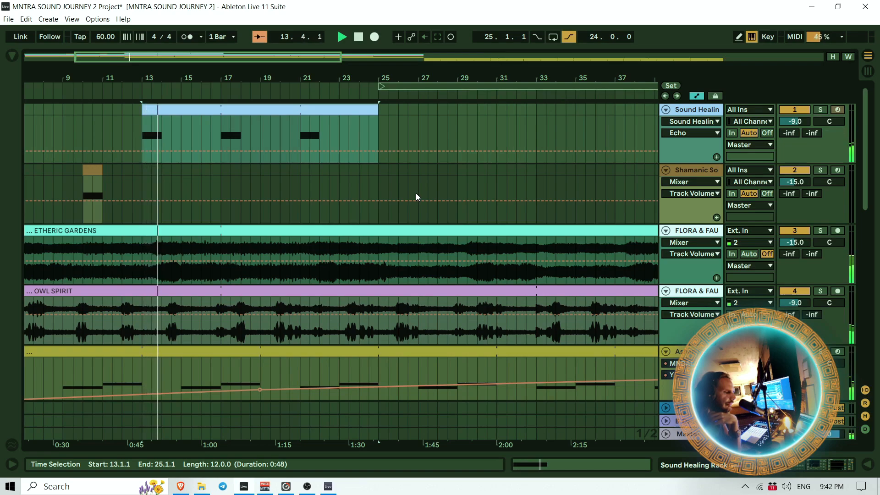
Look over the upper tracks during playback and display the full length of the arrangement
{"action": "scroll", "coordinate": [522, 199], "scroll_direction": "down", "scroll_amount": 2}
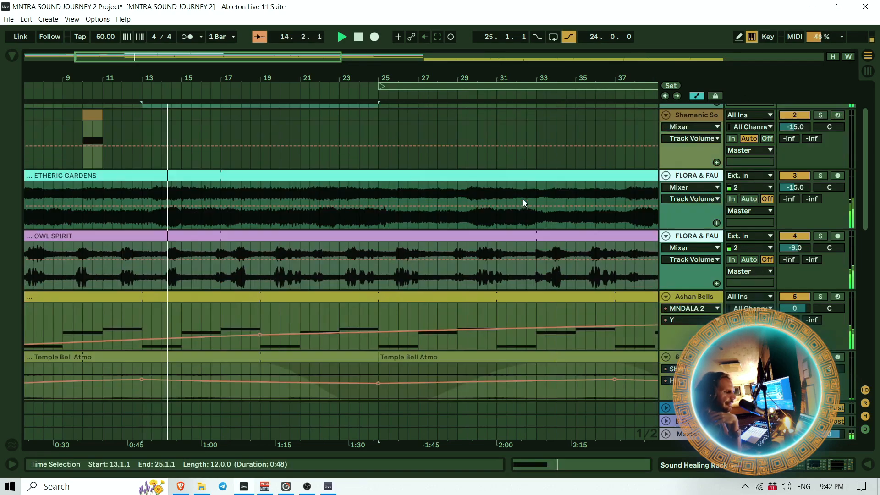
{"action": "scroll", "coordinate": [523, 199], "scroll_direction": "down", "scroll_amount": 3}
{"action": "scroll", "coordinate": [523, 199], "scroll_direction": "up", "scroll_amount": 4}
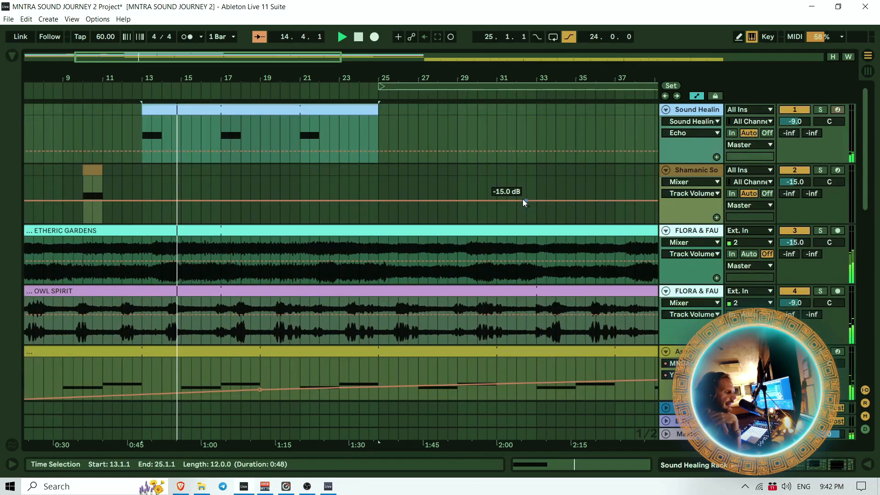
{"action": "left_click_drag", "start_coordinate": [369, 79], "coordinate": [368, 33]}
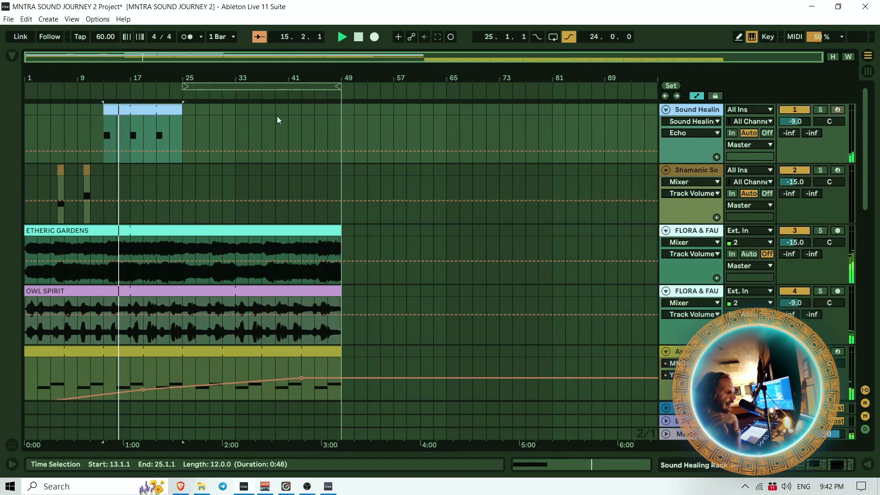
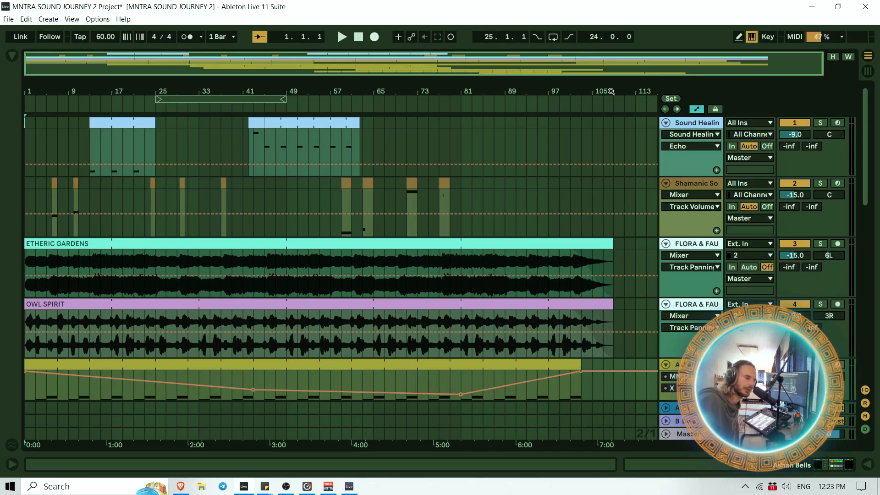
Inspect the end of the ETHERIC GARDENS and OWL SPIRIT clips around bar 109, and return to the full arrangement
{"action": "left_click_drag", "start_coordinate": [618, 93], "coordinate": [482, 424]}
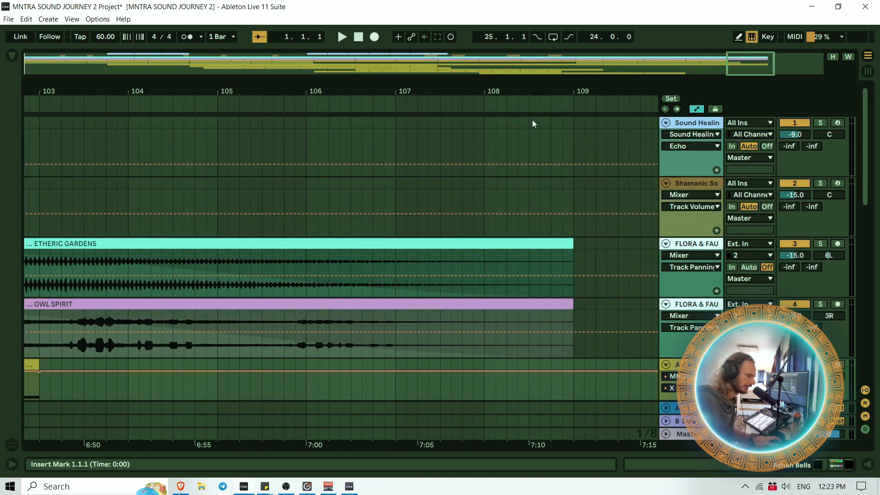
{"action": "mouse_move", "coordinate": [571, 88]}
{"action": "left_mouse_down"}
{"action": "mouse_move", "coordinate": [571, 151]}
{"action": "mouse_move", "coordinate": [456, 161]}
{"action": "left_mouse_up"}
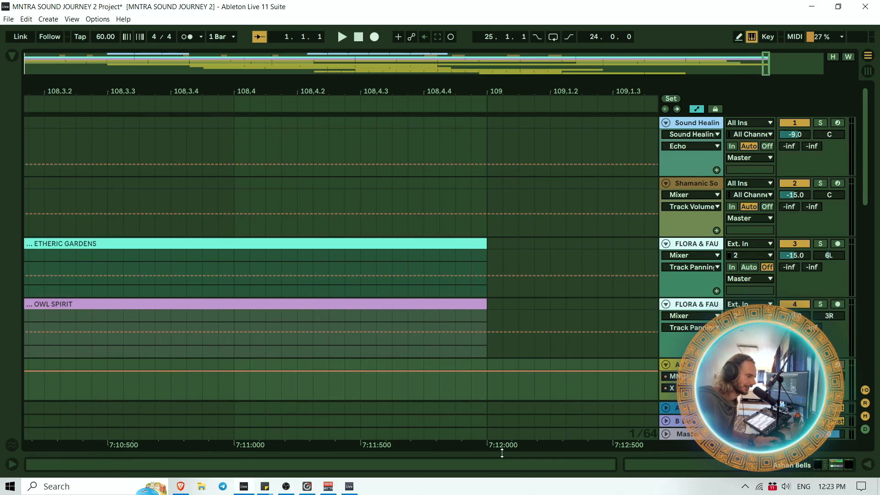
{"action": "key", "text": "ctrl"}
{"action": "key", "text": "ctrl"}
{"action": "key", "text": "ctrl"}
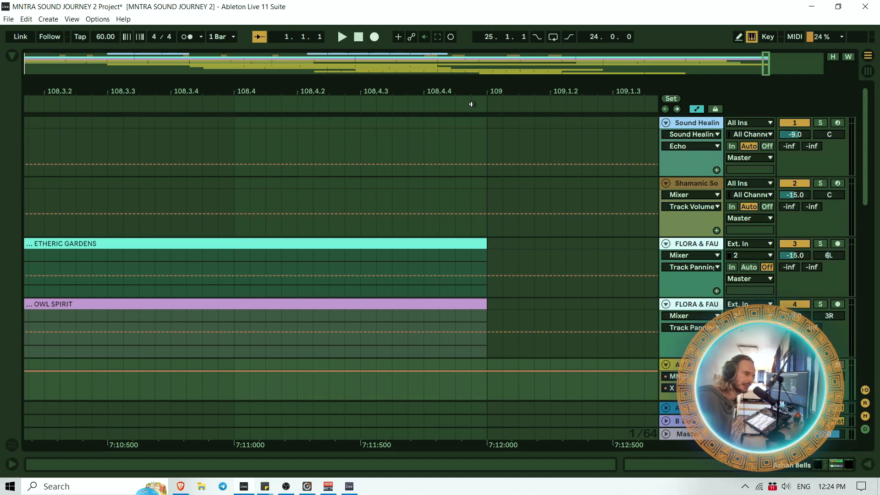
{"action": "left_click_drag", "start_coordinate": [484, 91], "coordinate": [434, 23]}
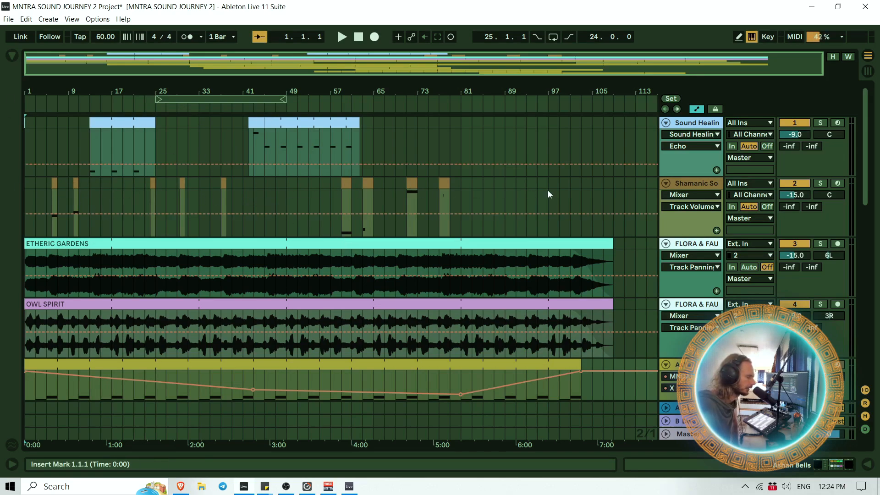
Enlarge the arrangement overview so the clips of every track can be told apart, with the full length shown
{"action": "mouse_move", "coordinate": [139, 89]}
{"action": "left_mouse_down"}
{"action": "mouse_move", "coordinate": [167, 115]}
{"action": "mouse_move", "coordinate": [300, 114]}
{"action": "mouse_move", "coordinate": [145, 90]}
{"action": "left_mouse_up"}
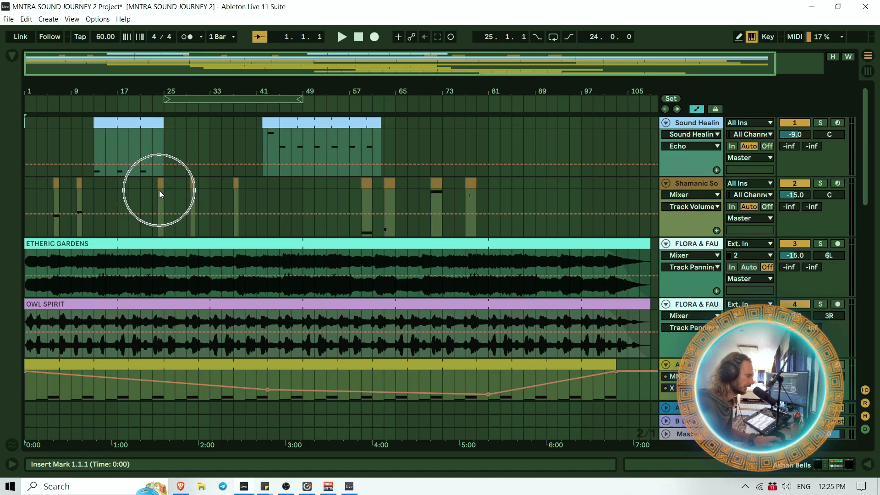
{"action": "left_click_drag", "start_coordinate": [178, 81], "coordinate": [200, 174]}
{"action": "left_click_drag", "start_coordinate": [350, 174], "coordinate": [188, 134]}
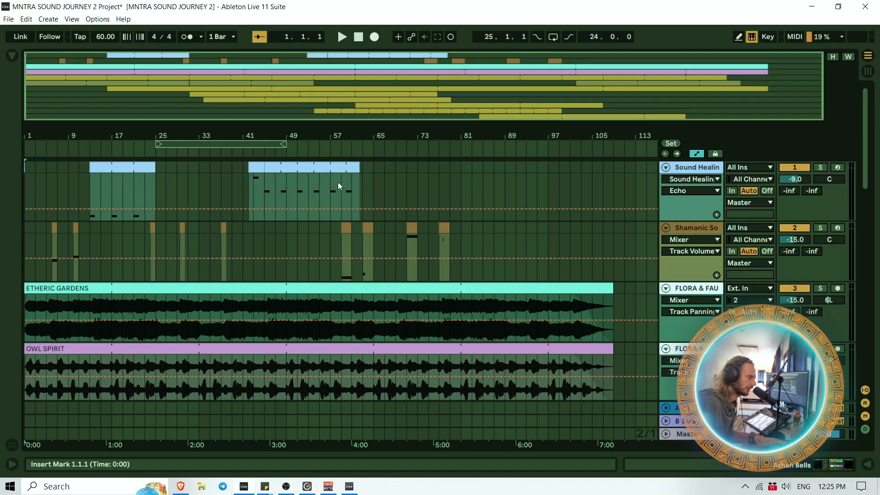
Examine the clips and automation of all tracks, from the Sound Healing Rack down to the last Ashan Bells track
{"action": "scroll", "coordinate": [437, 227], "scroll_direction": "down", "scroll_amount": 4}
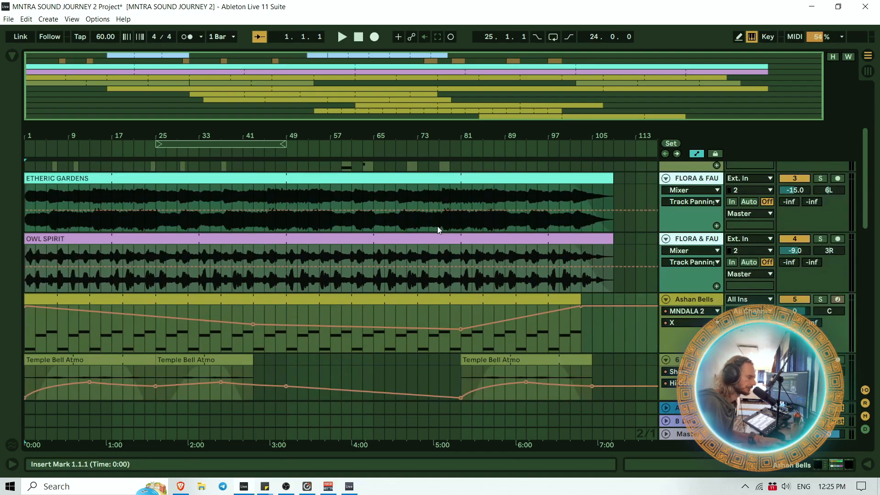
{"action": "scroll", "coordinate": [437, 226], "scroll_direction": "down", "scroll_amount": 2}
{"action": "scroll", "coordinate": [349, 248], "scroll_direction": "down", "scroll_amount": 3}
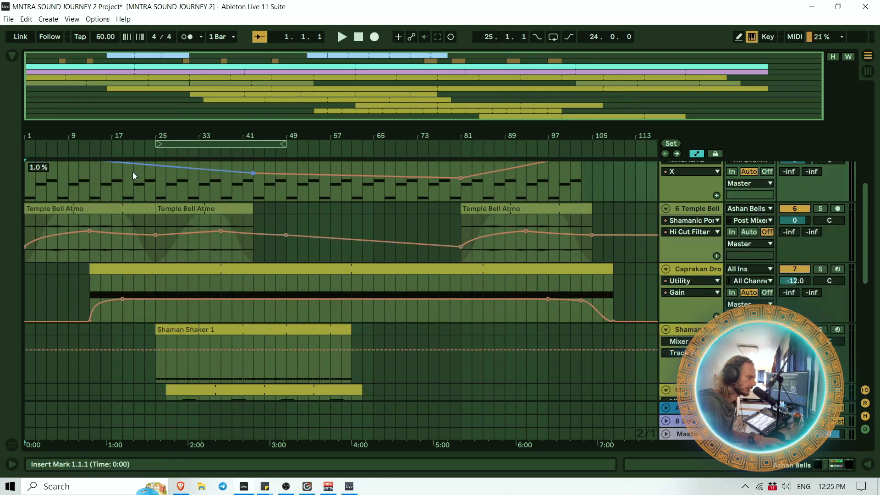
{"action": "scroll", "coordinate": [133, 175], "scroll_direction": "down", "scroll_amount": 3}
{"action": "scroll", "coordinate": [163, 234], "scroll_direction": "down", "scroll_amount": 2}
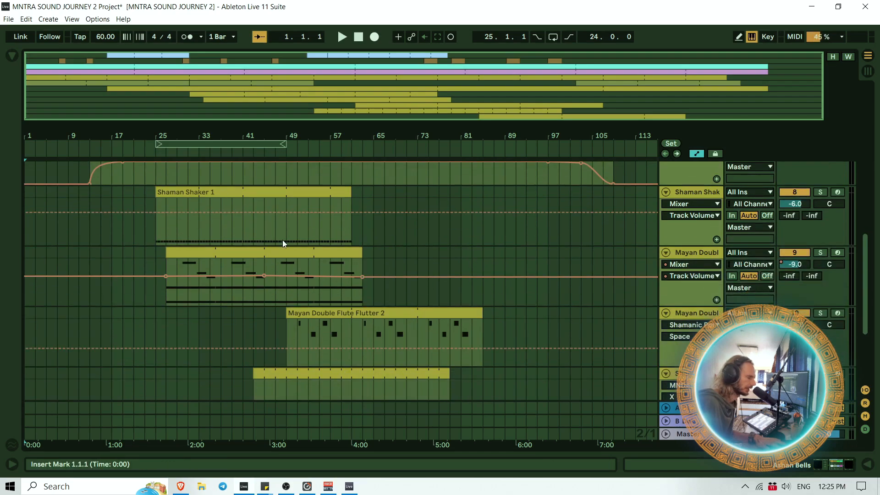
{"action": "scroll", "coordinate": [306, 235], "scroll_direction": "down", "scroll_amount": 3}
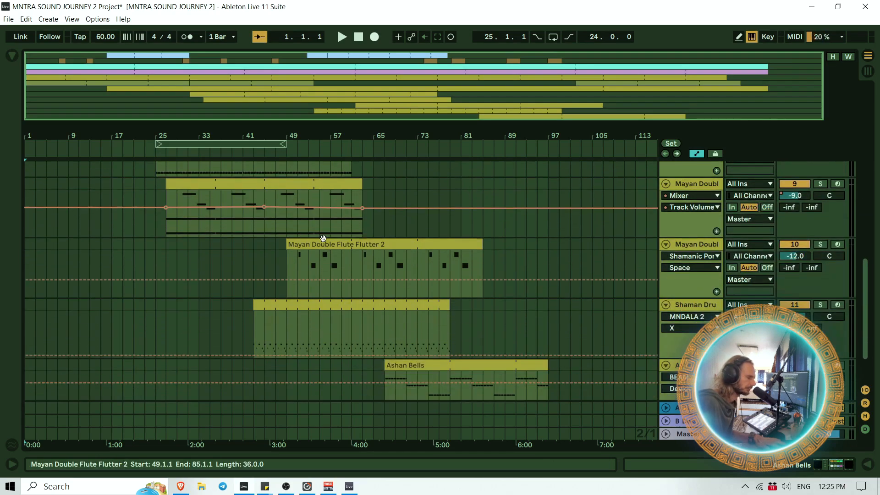
{"action": "scroll", "coordinate": [323, 238], "scroll_direction": "down", "scroll_amount": 2}
{"action": "scroll", "coordinate": [582, 358], "scroll_direction": "up", "scroll_amount": 4}
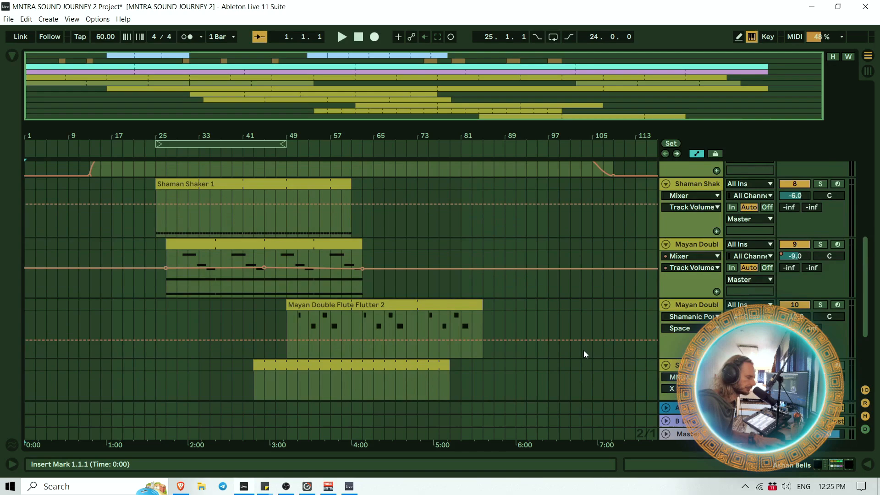
{"action": "scroll", "coordinate": [525, 359], "scroll_direction": "up", "scroll_amount": 8}
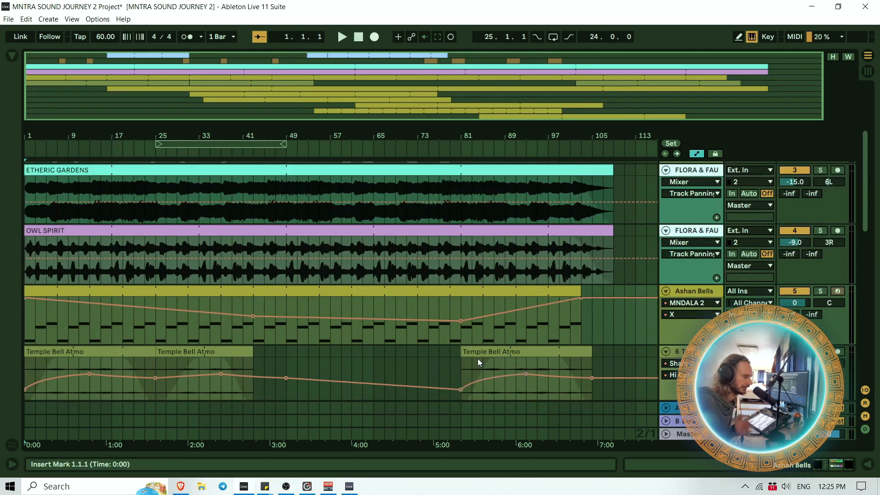
{"action": "scroll", "coordinate": [478, 358], "scroll_direction": "down", "scroll_amount": 7}
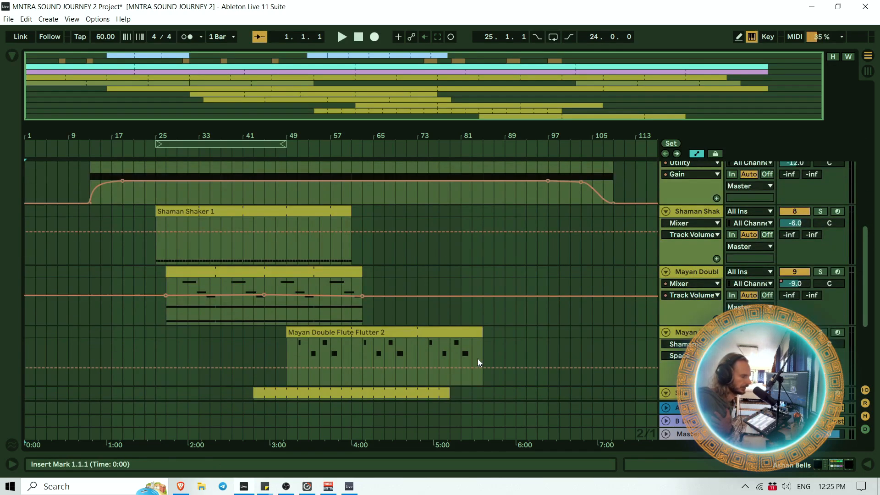
{"action": "scroll", "coordinate": [353, 220], "scroll_direction": "down", "scroll_amount": 3}
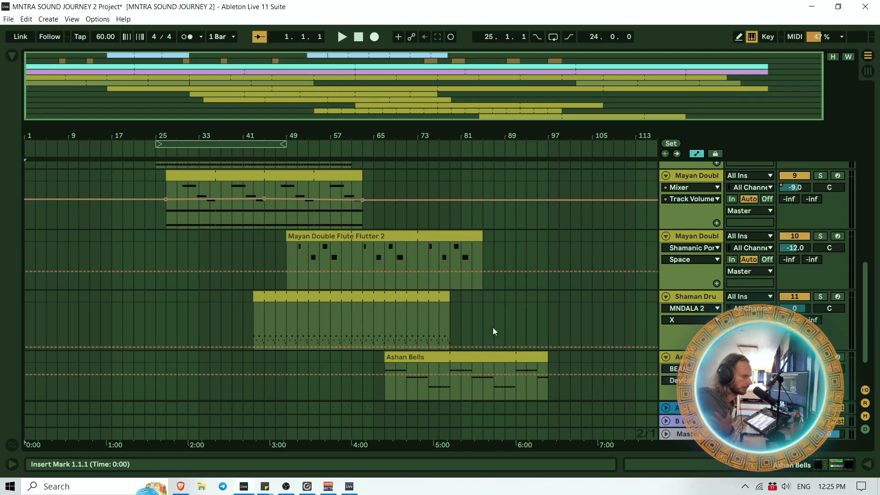
{"action": "scroll", "coordinate": [493, 332], "scroll_direction": "down", "scroll_amount": 1}
{"action": "scroll", "coordinate": [597, 321], "scroll_direction": "up", "scroll_amount": 6}
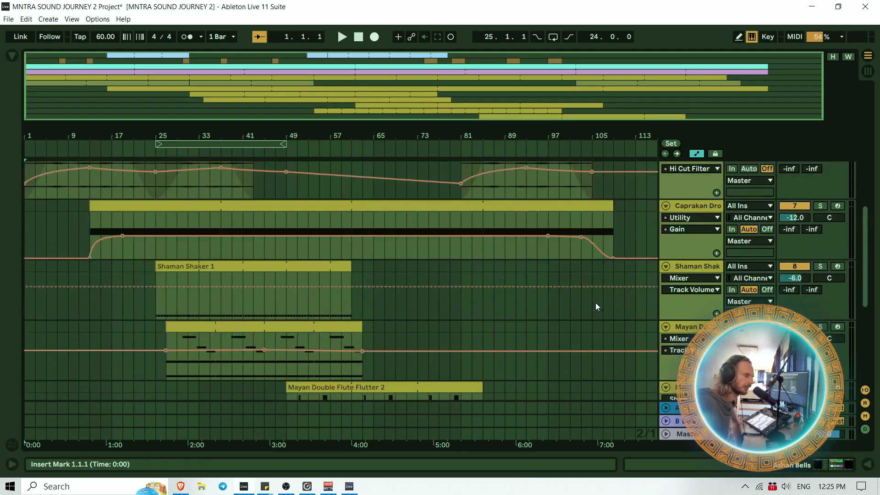
{"action": "scroll", "coordinate": [596, 303], "scroll_direction": "up", "scroll_amount": 8}
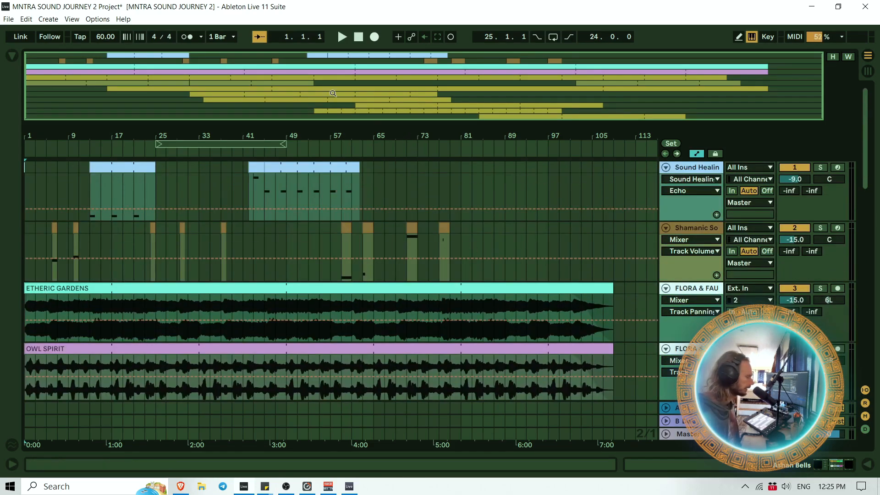
Play the finished arrangement from bar 1 and switch the window to full screen
{"action": "left_click", "coordinate": [343, 38]}
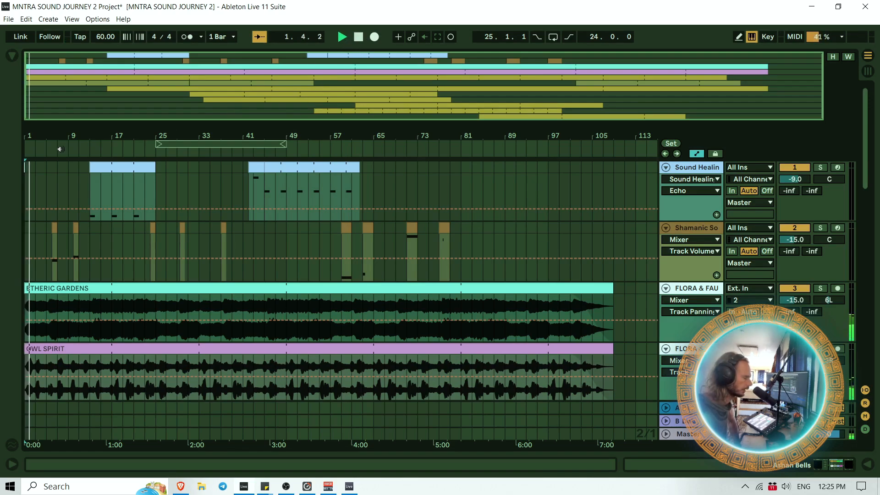
{"action": "scroll", "coordinate": [108, 180], "scroll_direction": "down", "scroll_amount": 1}
{"action": "scroll", "coordinate": [108, 180], "scroll_direction": "down", "scroll_amount": 5}
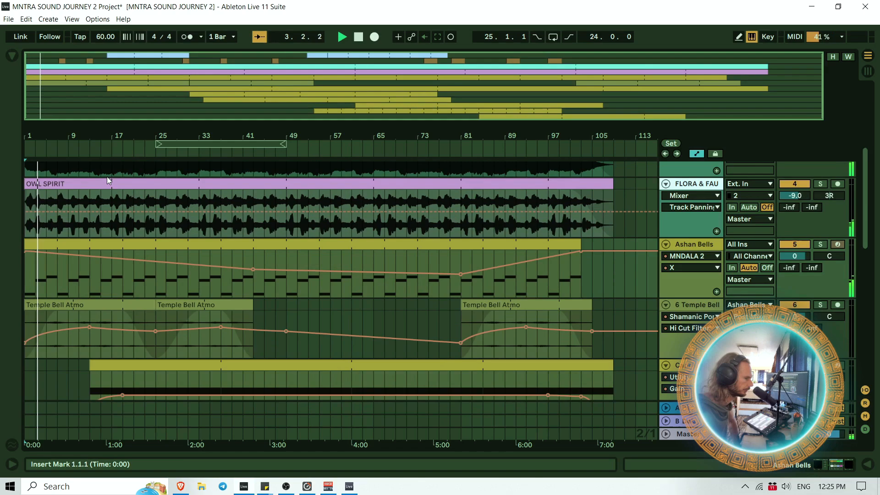
{"action": "scroll", "coordinate": [109, 181], "scroll_direction": "down", "scroll_amount": 1}
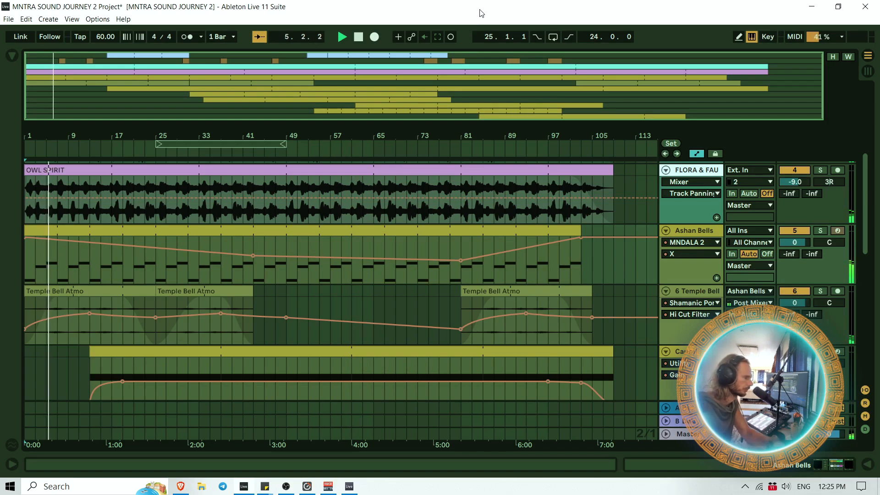
{"action": "key", "text": "F11"}
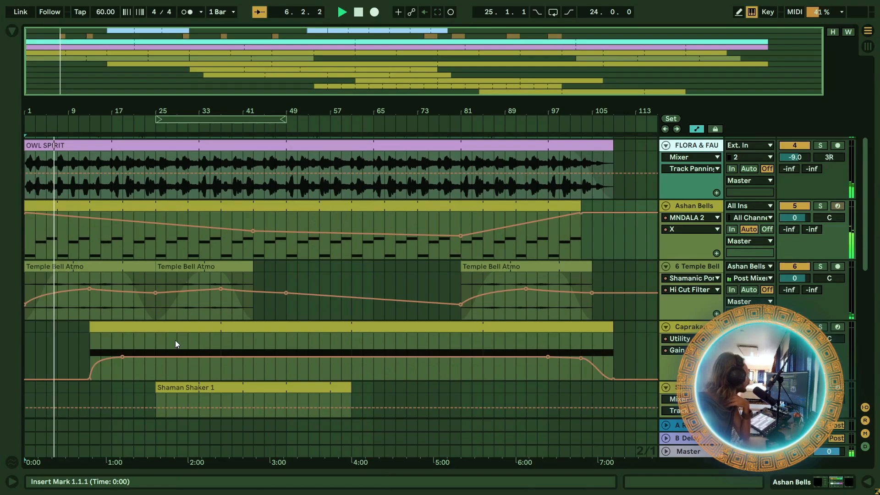
Examine the drone, shaker, flute, drum and bell tracks during playback, and return to the first track
{"action": "scroll", "coordinate": [175, 341], "scroll_direction": "down", "scroll_amount": 8}
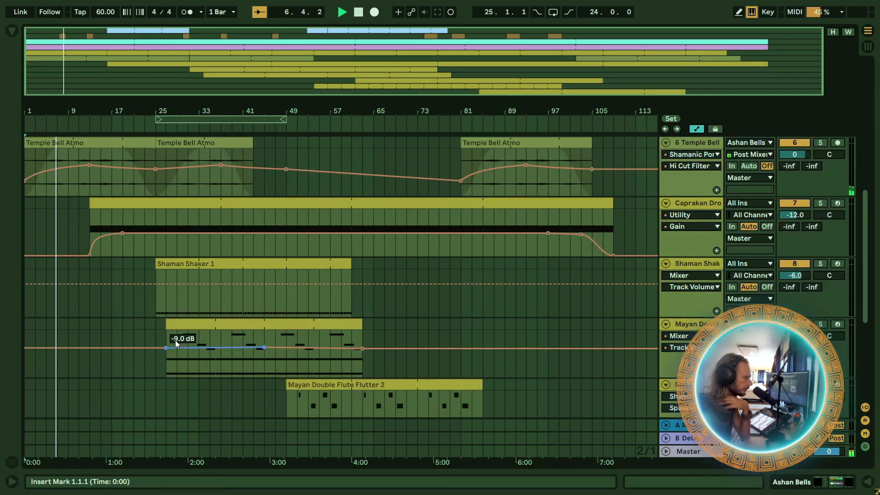
{"action": "scroll", "coordinate": [175, 340], "scroll_direction": "down", "scroll_amount": 3}
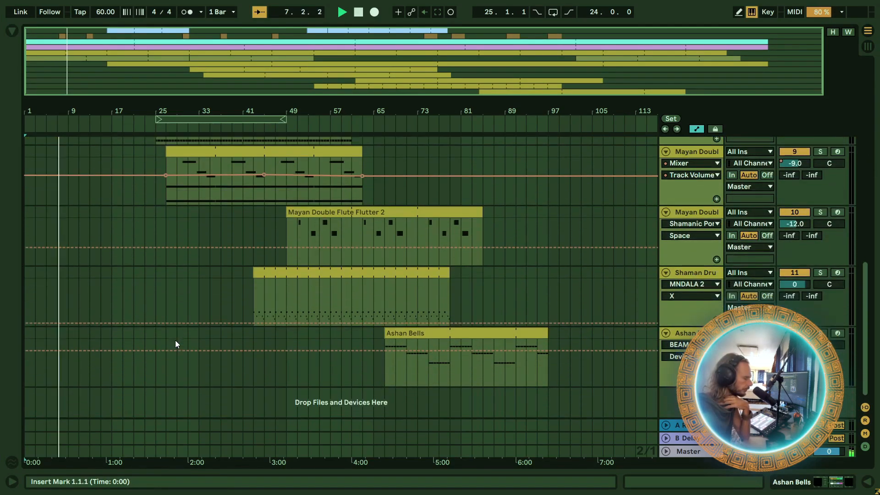
{"action": "scroll", "coordinate": [175, 340], "scroll_direction": "up", "scroll_amount": 3}
{"action": "scroll", "coordinate": [175, 340], "scroll_direction": "up", "scroll_amount": 1}
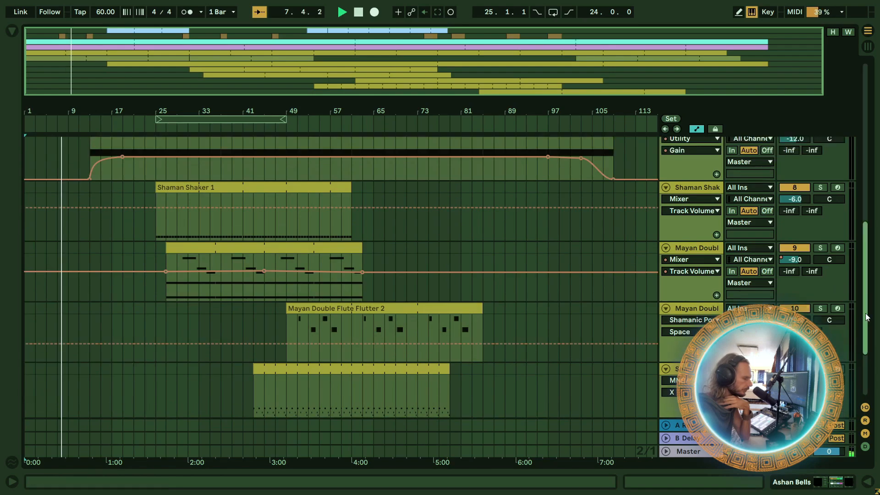
{"action": "scroll", "coordinate": [175, 340], "scroll_direction": "down", "scroll_amount": 4}
{"action": "left_click_drag", "start_coordinate": [872, 389], "coordinate": [879, 155]}
Magnify the first 60 or so bars, and view the Shamanic Sound FX Rack's devices before hiding them again
{"action": "left_click_drag", "start_coordinate": [65, 110], "coordinate": [315, 165]}
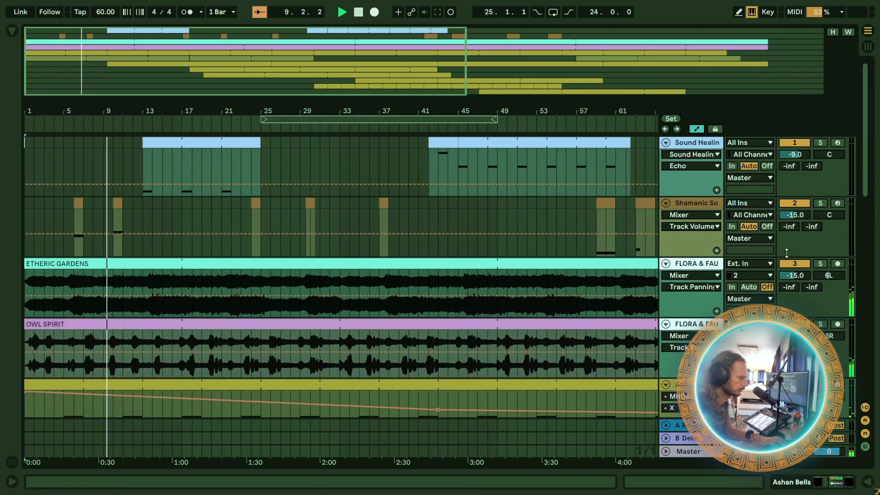
{"action": "double_click", "coordinate": [689, 201]}
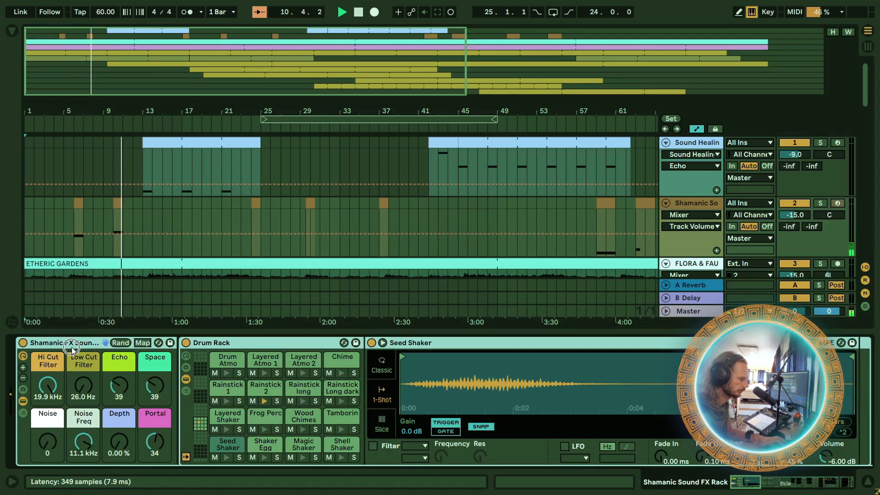
{"action": "left_click", "coordinate": [868, 482]}
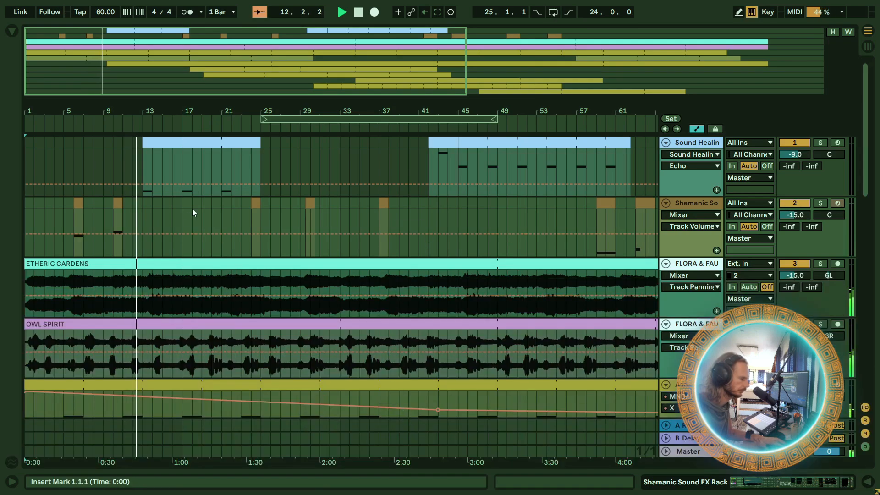
Examine the Caprakan drone's gain fade-in at bar 13 and the shaker and flute tracks below it during playback
{"action": "scroll", "coordinate": [164, 171], "scroll_direction": "down", "scroll_amount": 5}
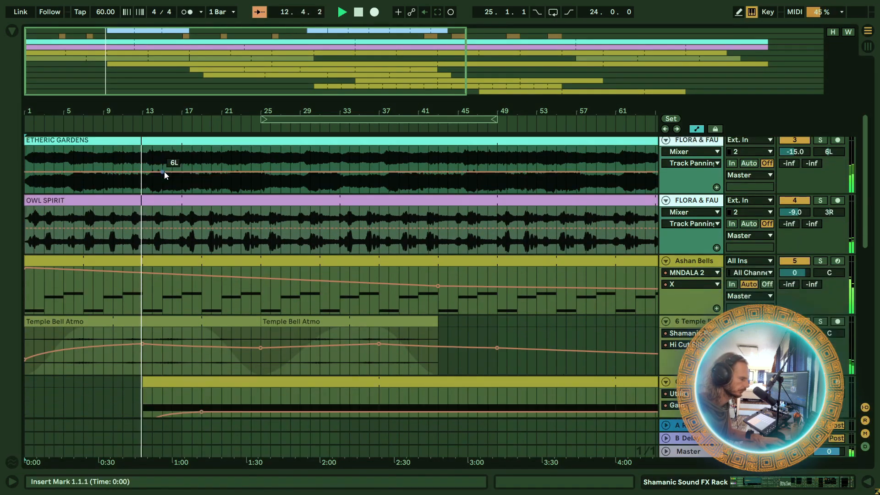
{"action": "scroll", "coordinate": [164, 172], "scroll_direction": "down", "scroll_amount": 2}
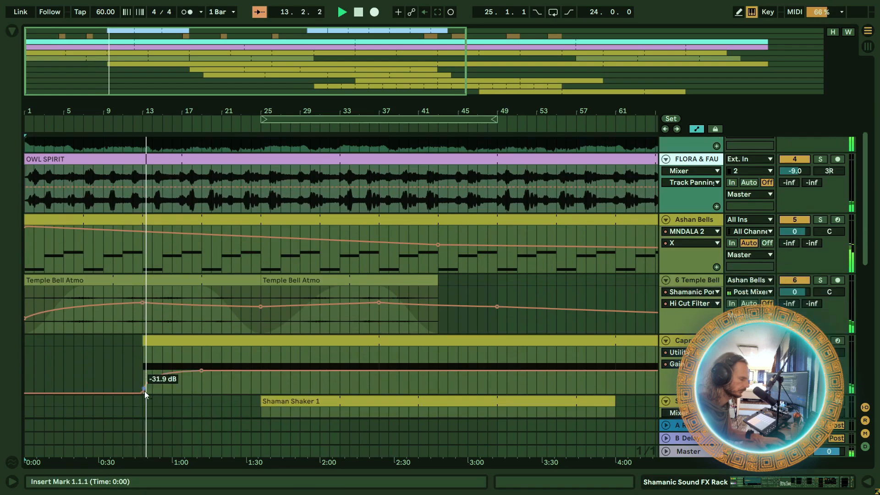
{"action": "scroll", "coordinate": [214, 366], "scroll_direction": "down", "scroll_amount": 5}
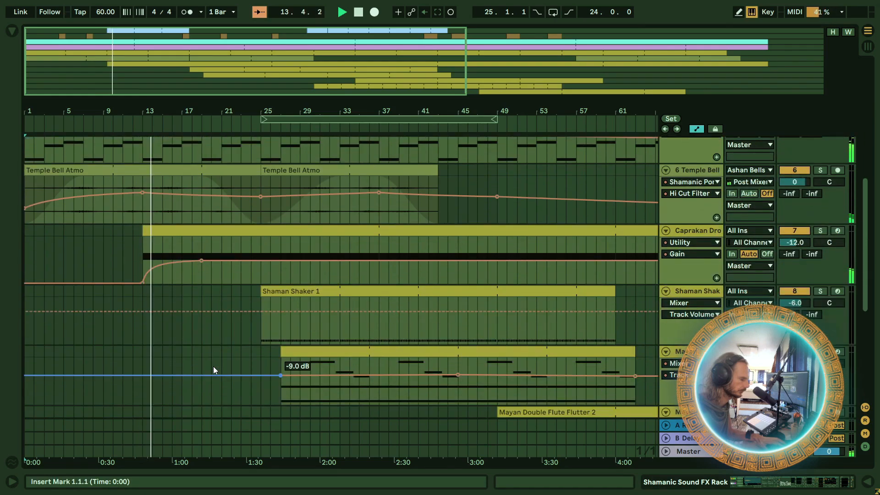
{"action": "scroll", "coordinate": [213, 367], "scroll_direction": "down", "scroll_amount": 6}
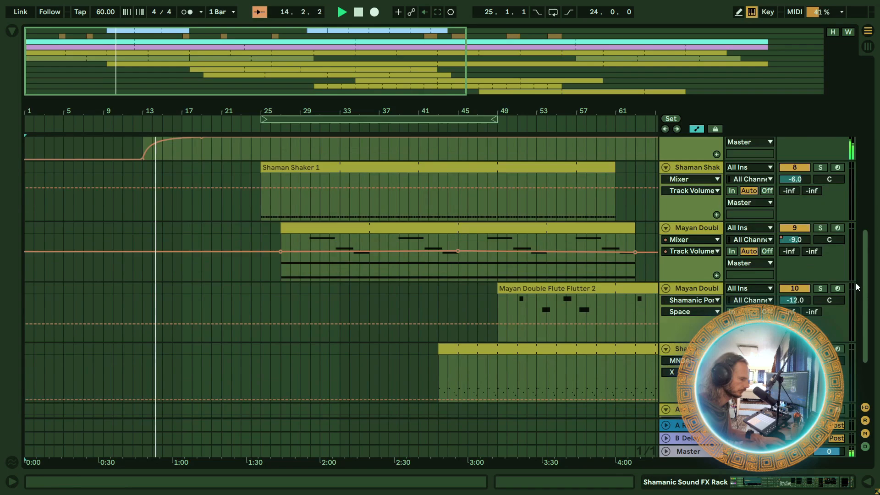
{"action": "scroll", "coordinate": [856, 275], "scroll_direction": "up", "scroll_amount": 3}
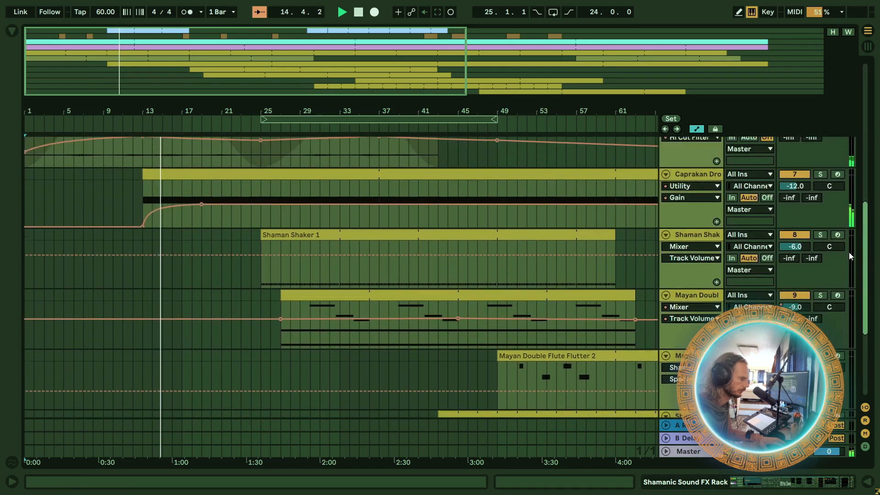
Lower the volume of the ETHERIC GARDENS track to -18.0 dB during playback
{"action": "left_click_drag", "start_coordinate": [849, 253], "coordinate": [843, 197]}
{"action": "left_click_drag", "start_coordinate": [365, 108], "coordinate": [365, 87]}
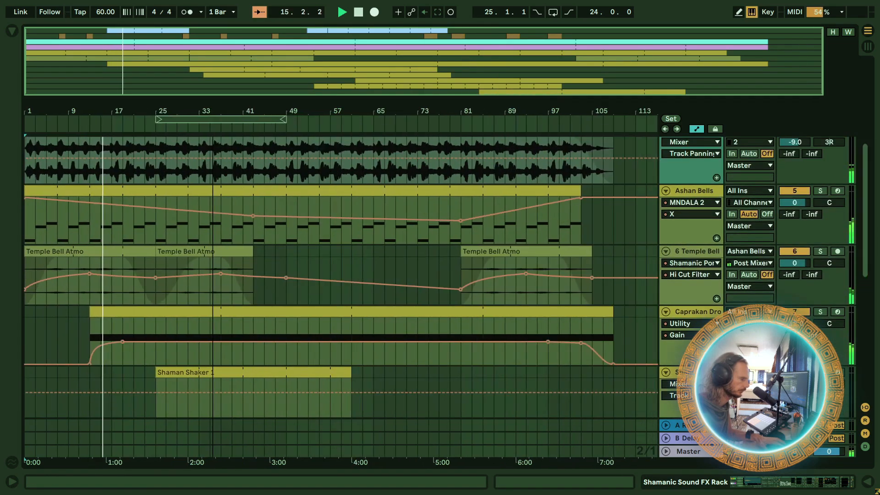
{"action": "scroll", "coordinate": [339, 259], "scroll_direction": "up", "scroll_amount": 4}
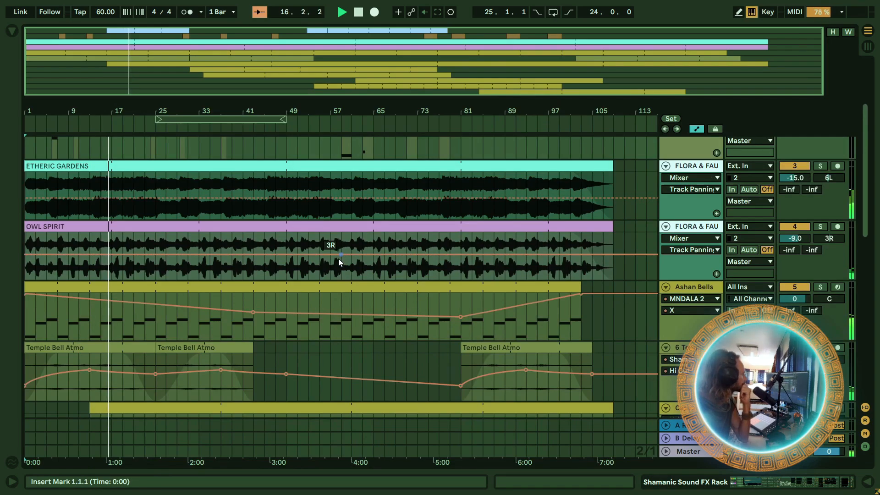
{"action": "scroll", "coordinate": [338, 259], "scroll_direction": "up", "scroll_amount": 1}
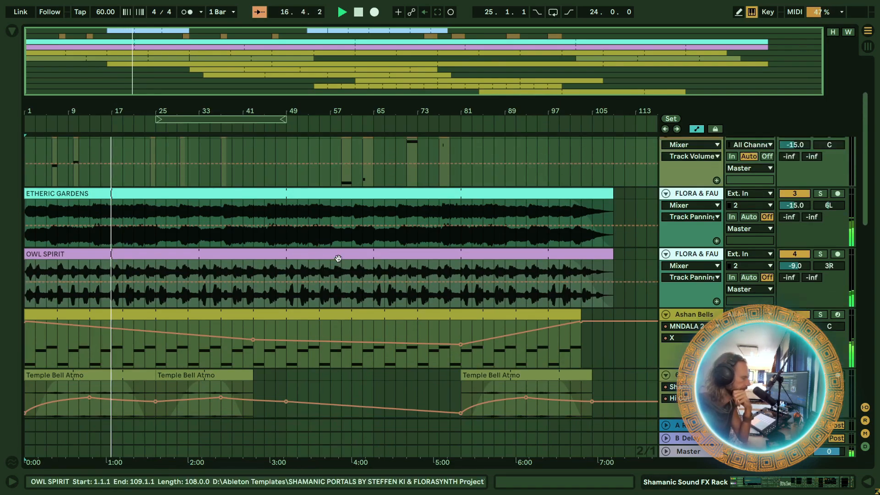
{"action": "scroll", "coordinate": [338, 258], "scroll_direction": "up", "scroll_amount": 3}
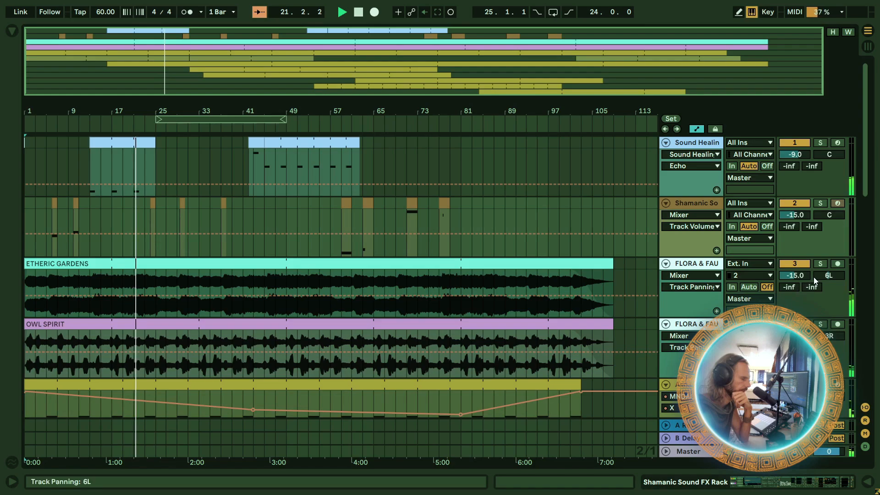
{"action": "left_click_drag", "start_coordinate": [799, 281], "coordinate": [799, 286]}
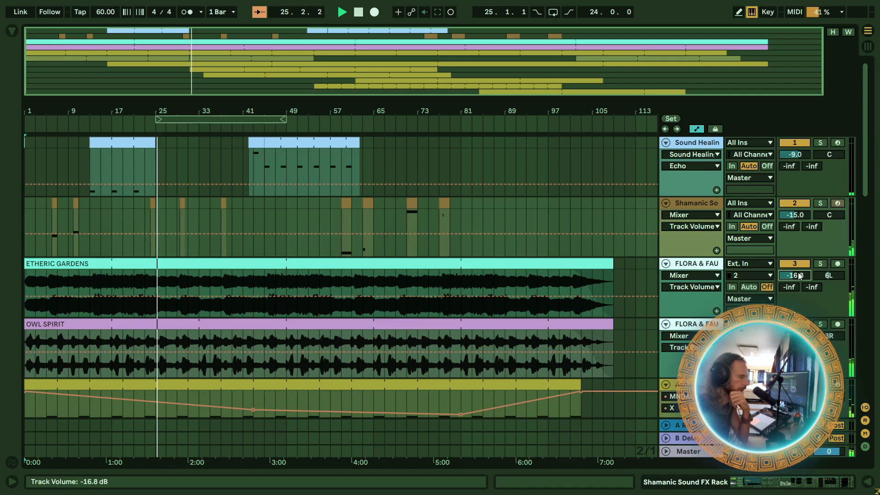
{"action": "left_click_drag", "start_coordinate": [799, 276], "coordinate": [775, 295]}
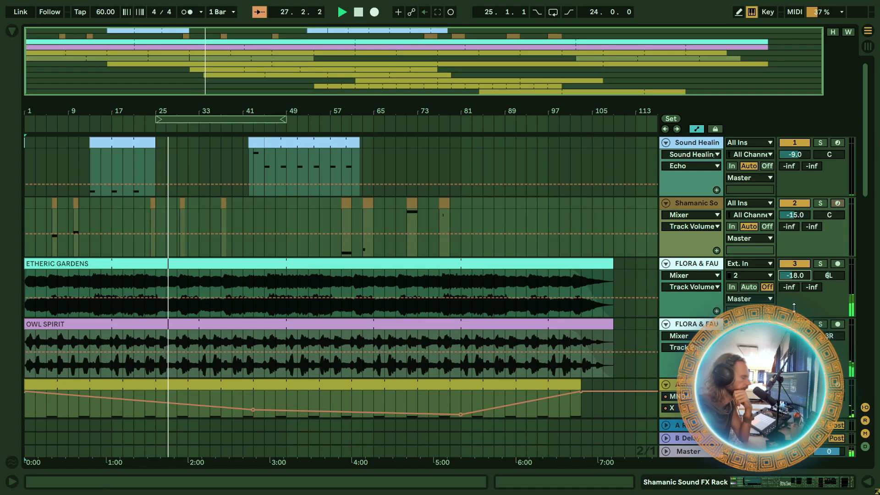
Widen the track headers until the full track names fit, and look over the shaker, flute, drum and bell tracks
{"action": "scroll", "coordinate": [614, 293], "scroll_direction": "down", "scroll_amount": 10}
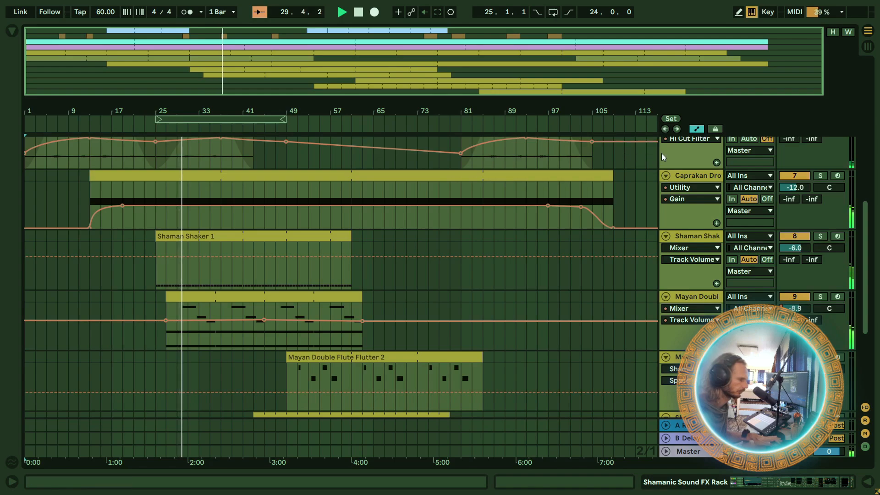
{"action": "left_click_drag", "start_coordinate": [662, 153], "coordinate": [546, 181]}
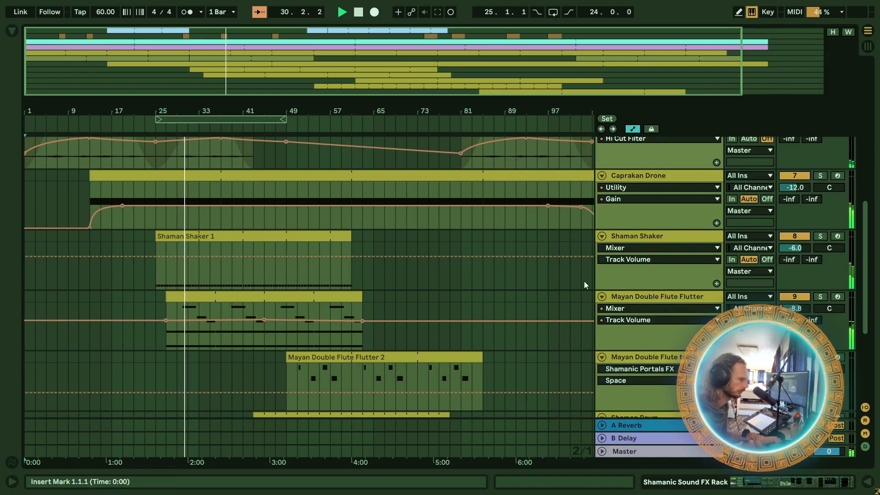
{"action": "scroll", "coordinate": [568, 281], "scroll_direction": "down", "scroll_amount": 5}
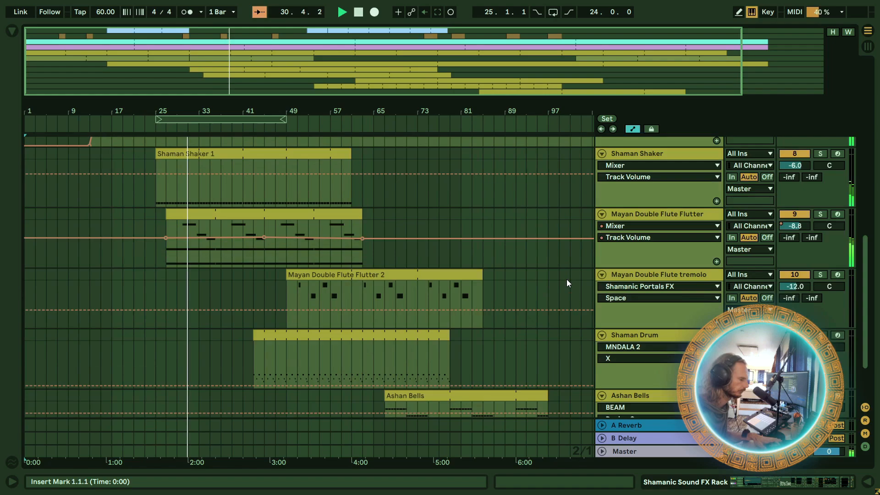
{"action": "scroll", "coordinate": [566, 279], "scroll_direction": "down", "scroll_amount": 3}
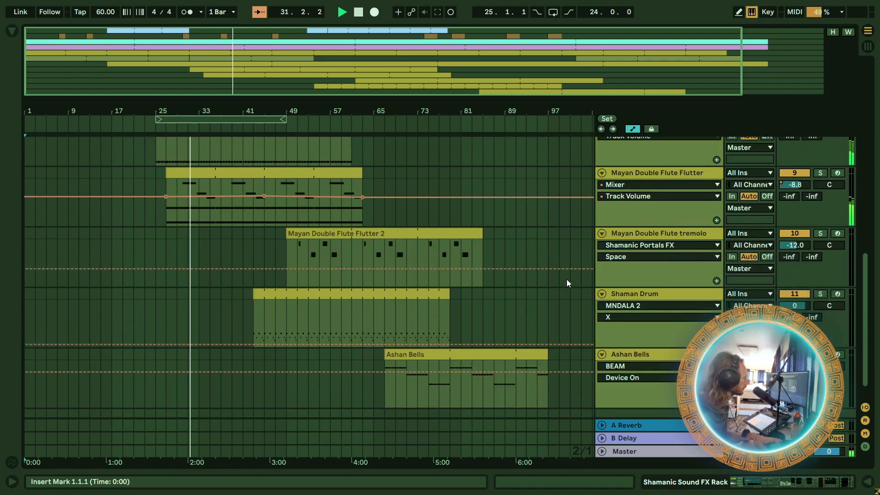
{"action": "scroll", "coordinate": [567, 280], "scroll_direction": "down", "scroll_amount": 1}
{"action": "scroll", "coordinate": [567, 279], "scroll_direction": "down", "scroll_amount": 1}
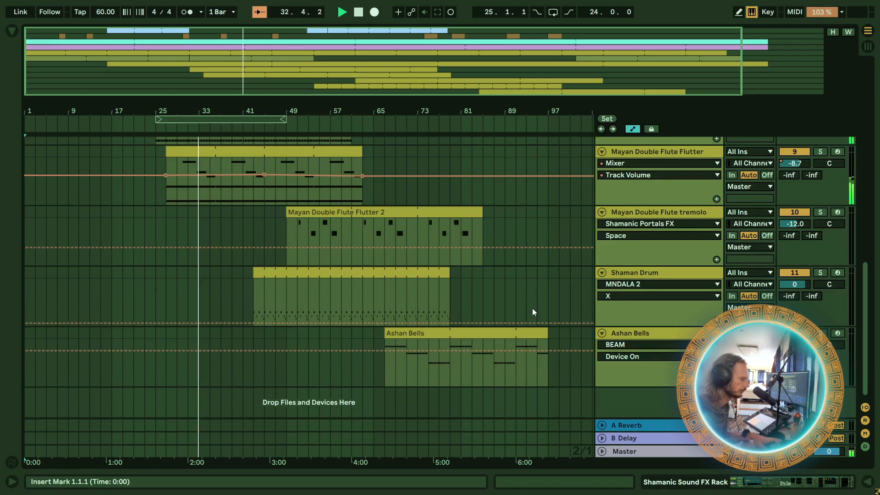
Inspect the Shamanic Sound FX Rack's devices and the notes of its clip at bar 37, and close the clip again
{"action": "scroll", "coordinate": [533, 310], "scroll_direction": "up", "scroll_amount": 3}
{"action": "scroll", "coordinate": [532, 308], "scroll_direction": "up", "scroll_amount": 6}
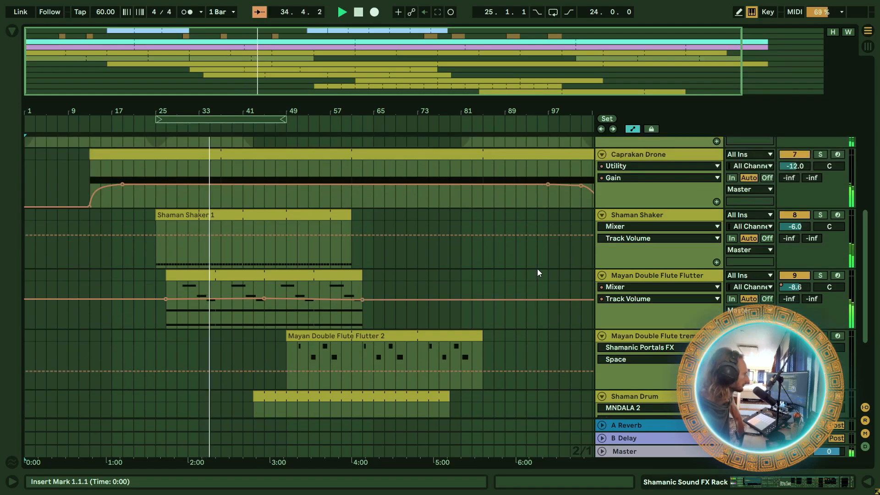
{"action": "scroll", "coordinate": [537, 273], "scroll_direction": "up", "scroll_amount": 4}
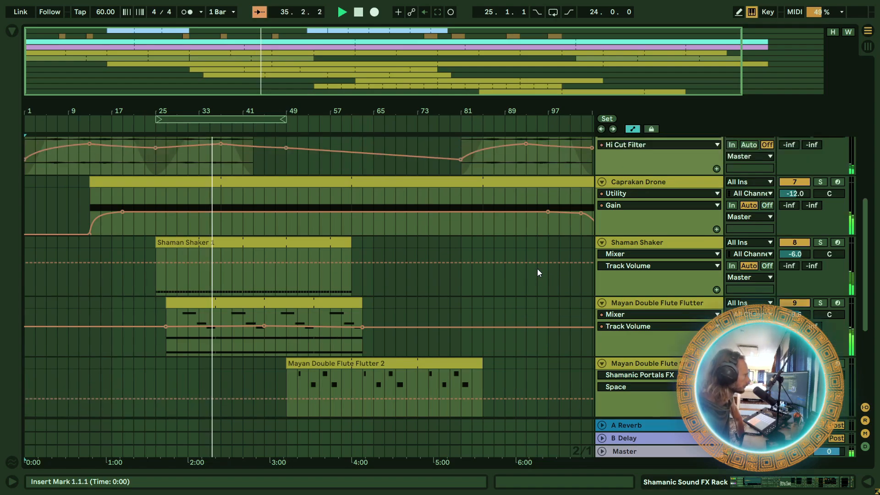
{"action": "scroll", "coordinate": [537, 268], "scroll_direction": "up", "scroll_amount": 1}
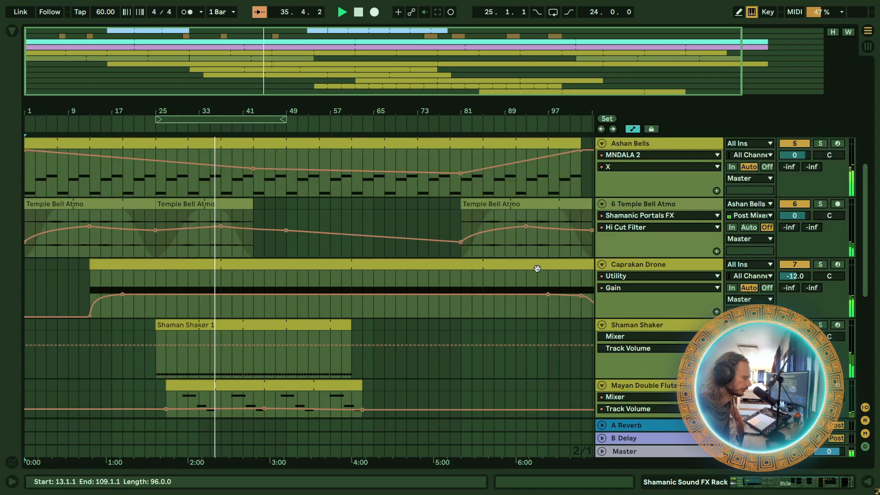
{"action": "scroll", "coordinate": [538, 269], "scroll_direction": "up", "scroll_amount": 9}
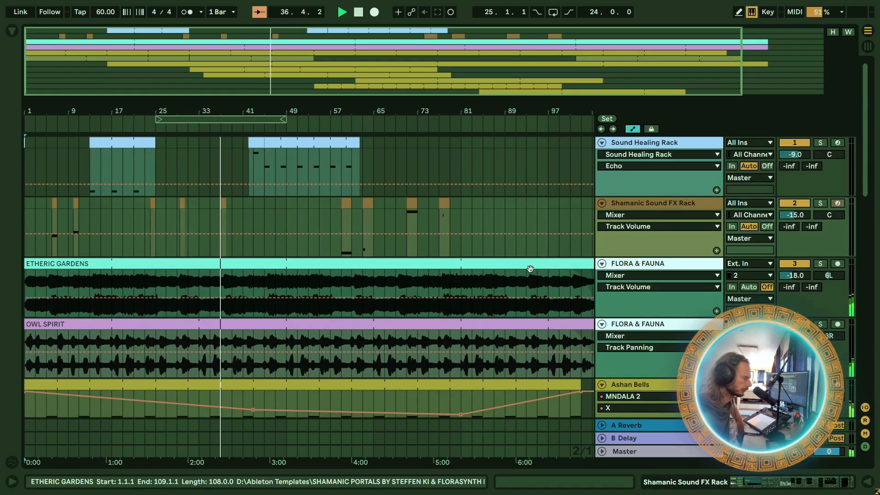
{"action": "left_click_drag", "start_coordinate": [221, 106], "coordinate": [252, 158]}
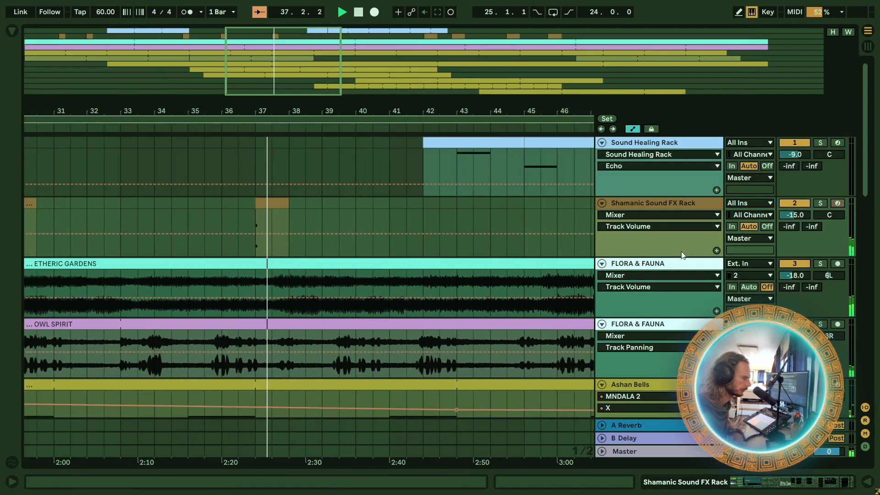
{"action": "double_click", "coordinate": [689, 201]}
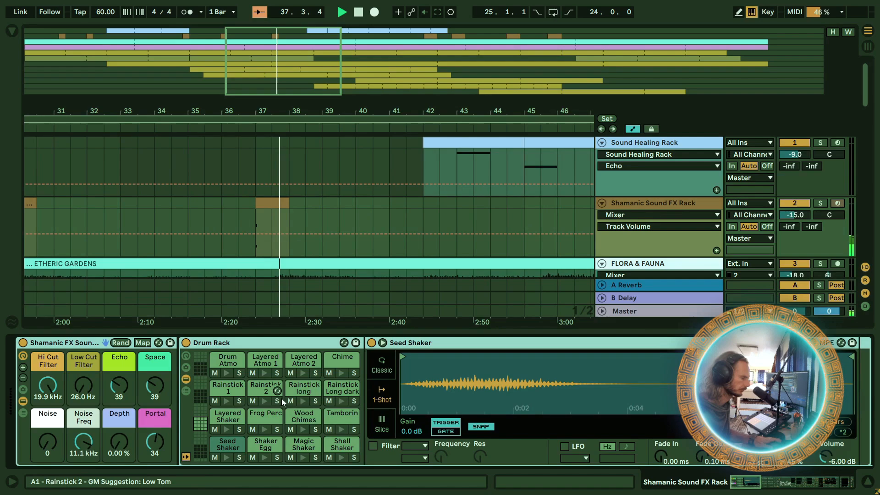
{"action": "double_click", "coordinate": [279, 230]}
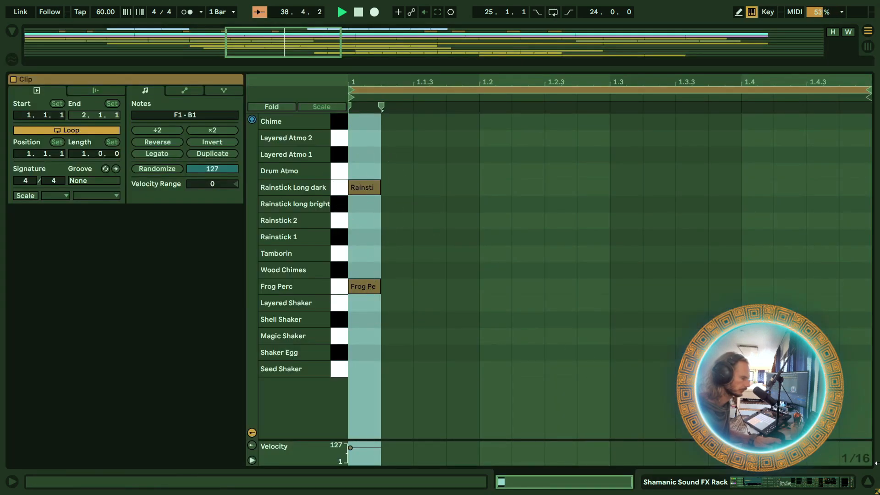
{"action": "left_click", "coordinate": [868, 482]}
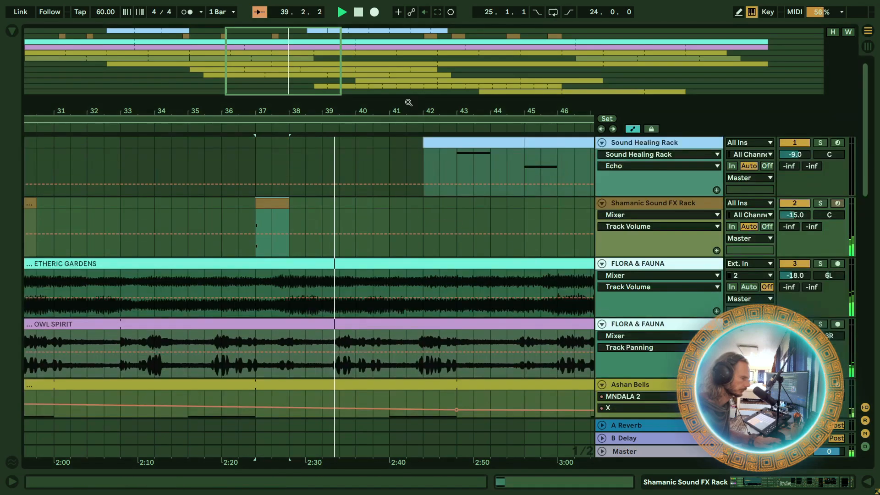
Examine the whole arrangement from the nature tracks down to the Ashan Bells during playback, and return to the first track
{"action": "scroll", "coordinate": [329, 245], "scroll_direction": "down", "scroll_amount": 4}
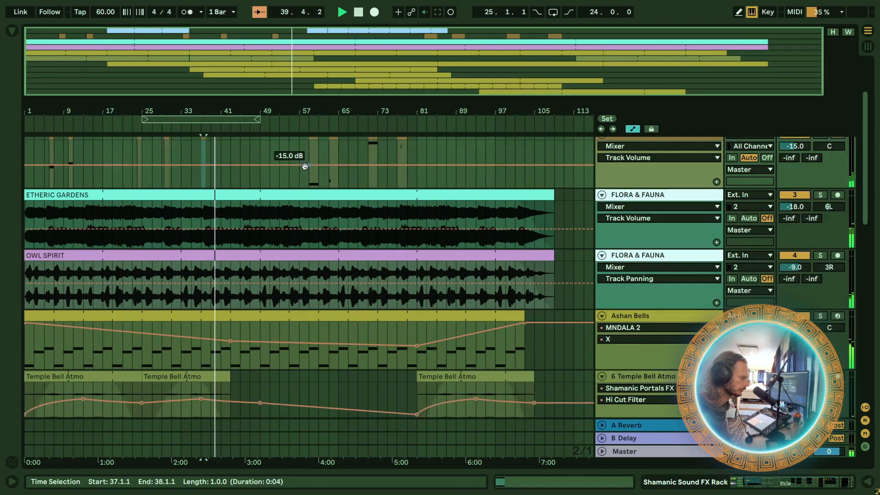
{"action": "scroll", "coordinate": [329, 243], "scroll_direction": "down", "scroll_amount": 10}
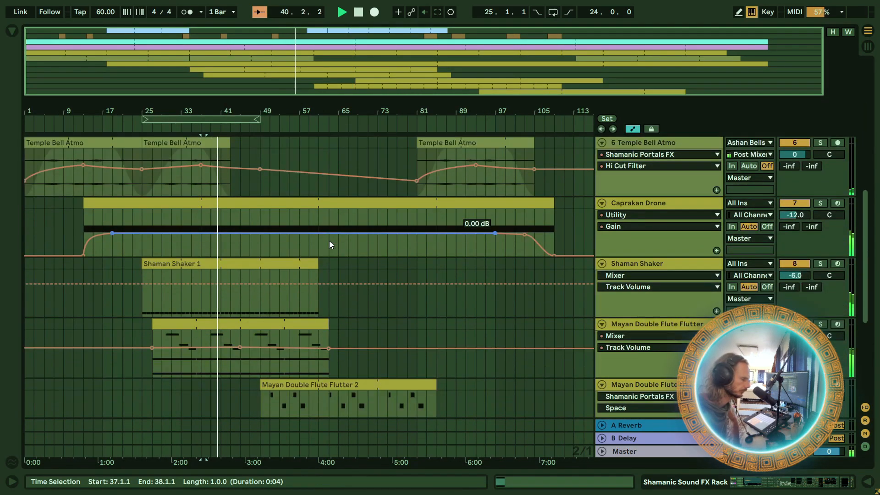
{"action": "scroll", "coordinate": [329, 241], "scroll_direction": "down", "scroll_amount": 5}
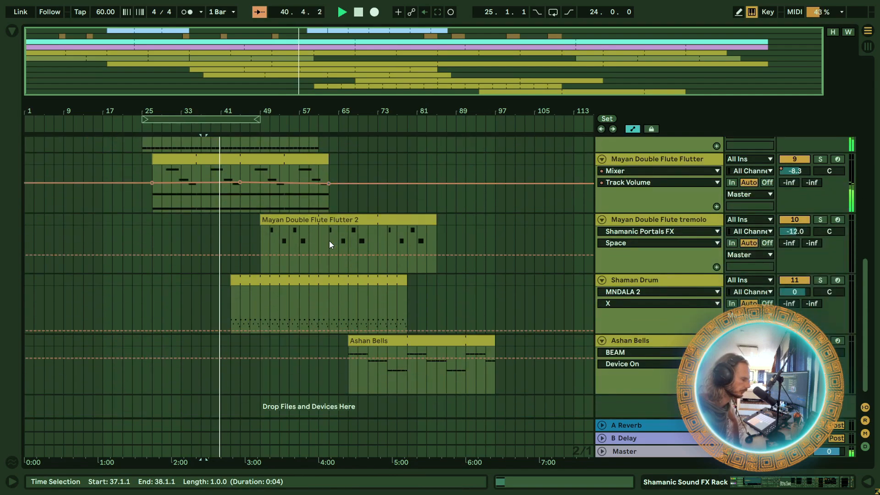
{"action": "scroll", "coordinate": [329, 241], "scroll_direction": "down", "scroll_amount": 1}
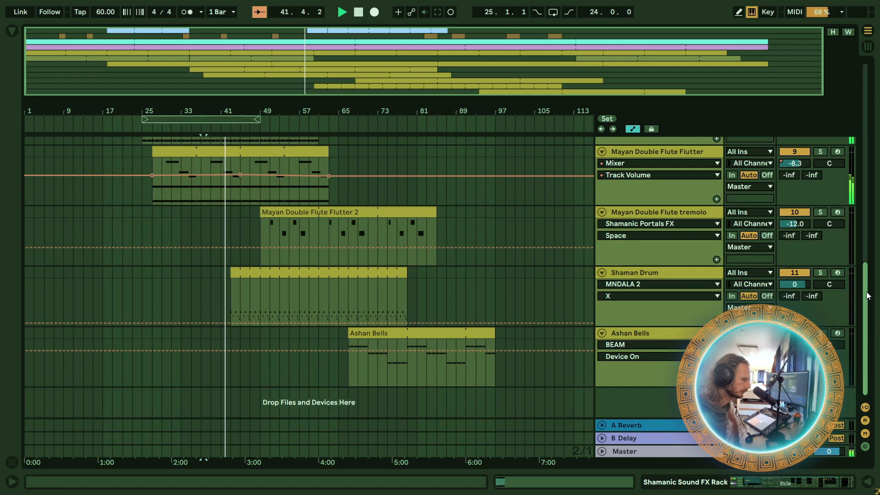
{"action": "scroll", "coordinate": [867, 295], "scroll_direction": "up", "scroll_amount": 5}
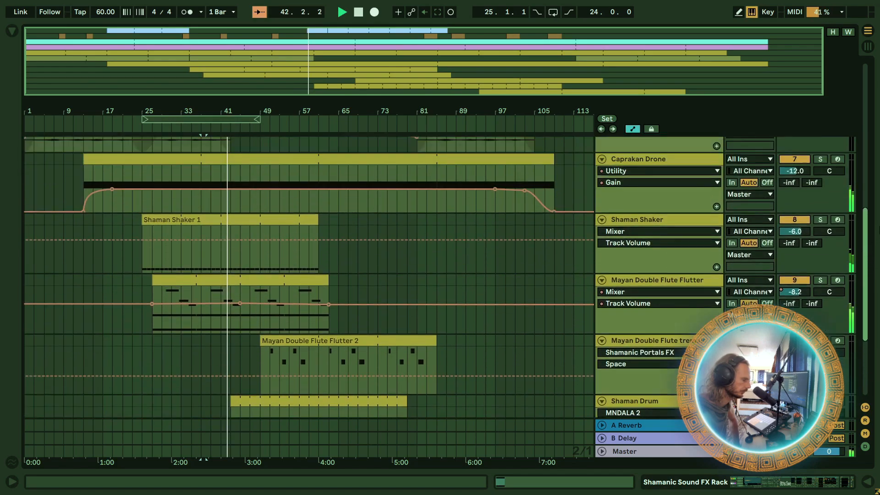
{"action": "scroll", "coordinate": [868, 296], "scroll_direction": "up", "scroll_amount": 10}
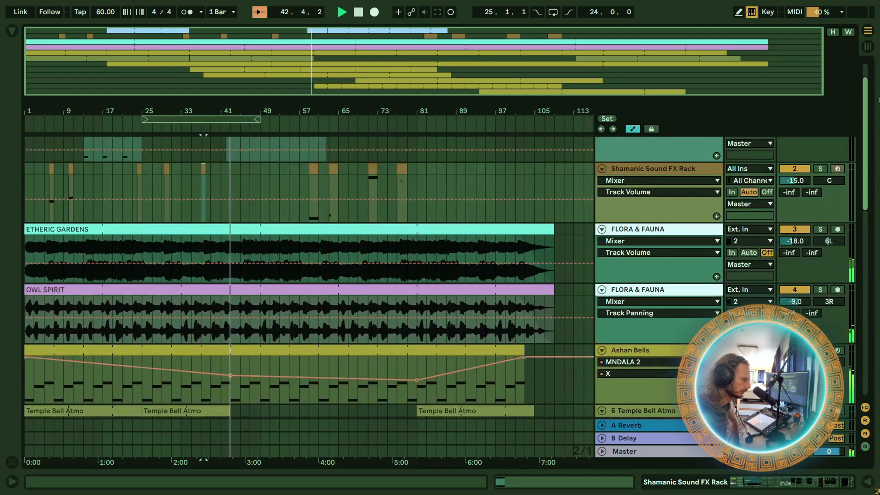
{"action": "scroll", "coordinate": [879, 99], "scroll_direction": "up", "scroll_amount": 2}
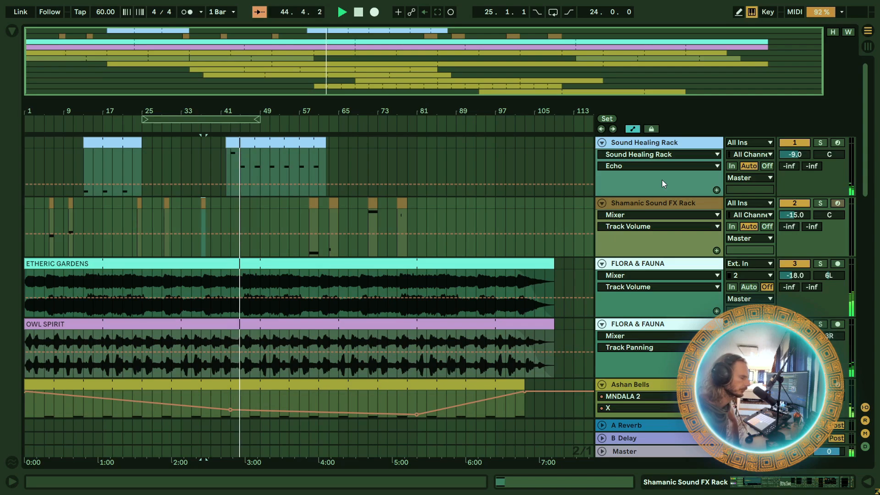
Inspect the notes of the Sound Healing Rack clip around bar 54, and close the clip again
{"action": "double_click", "coordinate": [294, 142]}
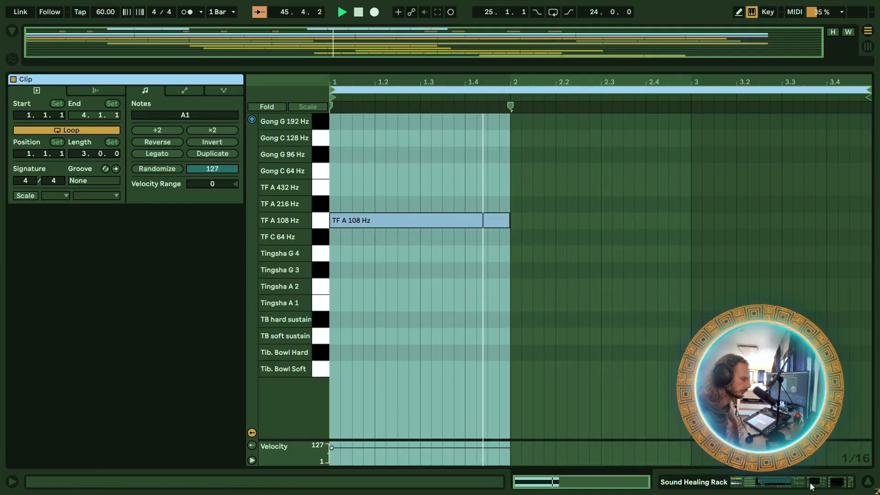
{"action": "left_click", "coordinate": [863, 484]}
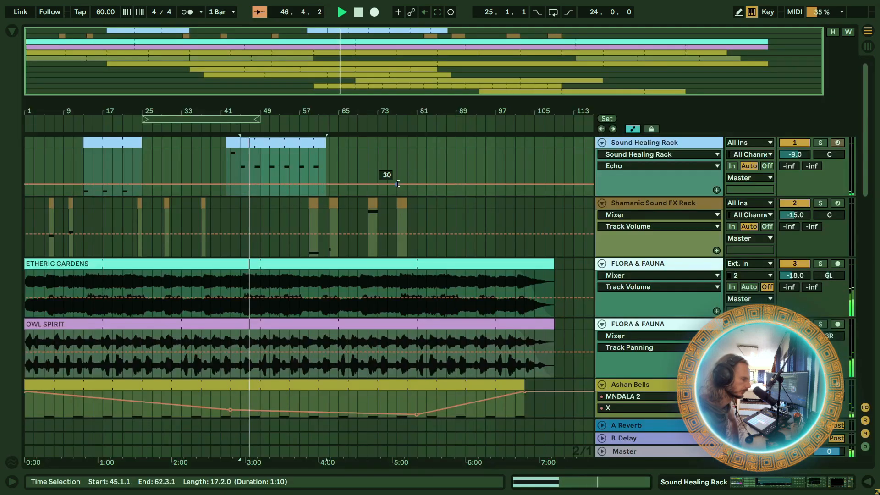
{"action": "scroll", "coordinate": [412, 184], "scroll_direction": "down", "scroll_amount": 1}
{"action": "scroll", "coordinate": [633, 234], "scroll_direction": "up", "scroll_amount": 1}
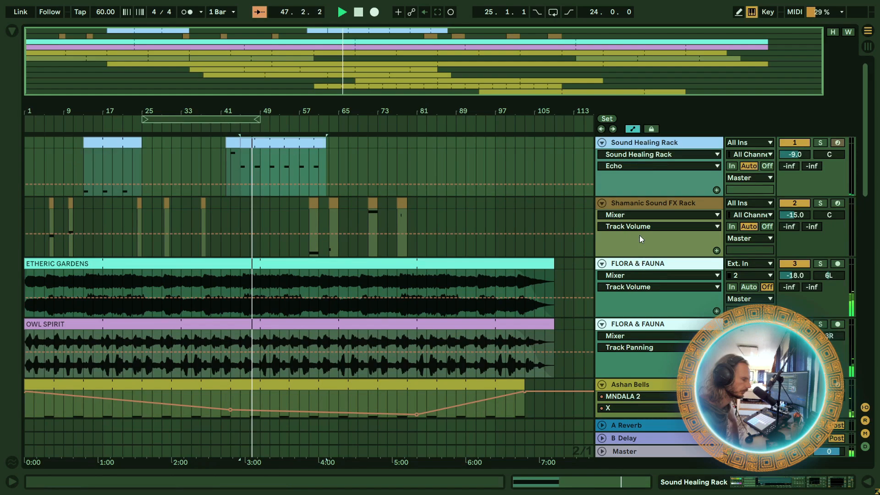
Examine the flute tremolo, drum and bell tracks around bar 49, and return to the Sound Healing and Shamanic FX tracks
{"action": "scroll", "coordinate": [376, 205], "scroll_direction": "down", "scroll_amount": 8}
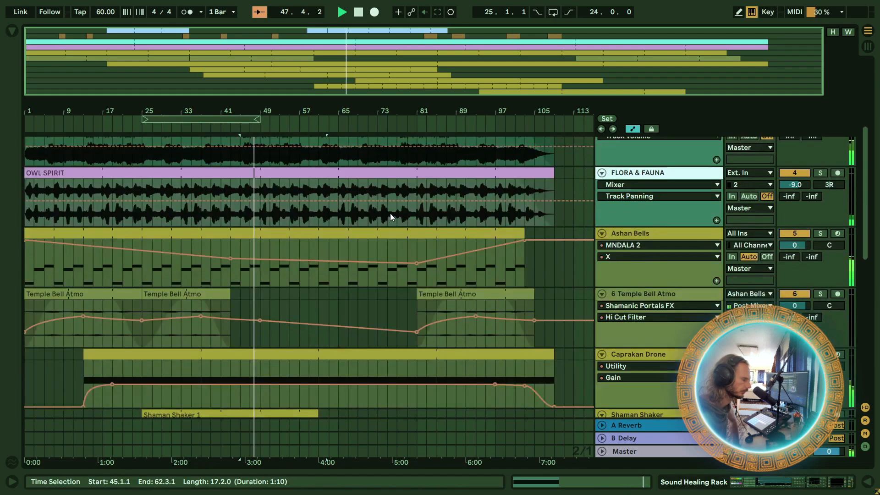
{"action": "scroll", "coordinate": [406, 220], "scroll_direction": "down", "scroll_amount": 8}
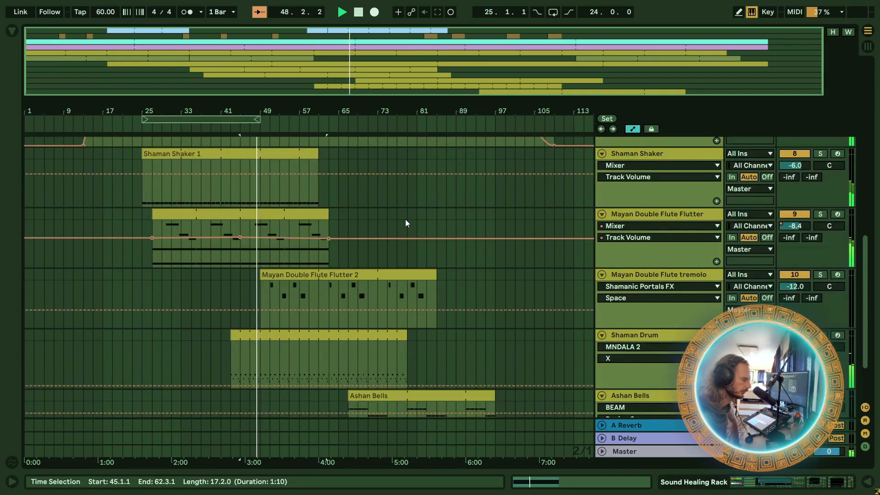
{"action": "left_click_drag", "start_coordinate": [267, 105], "coordinate": [268, 129]}
{"action": "scroll", "coordinate": [454, 228], "scroll_direction": "down", "scroll_amount": 3}
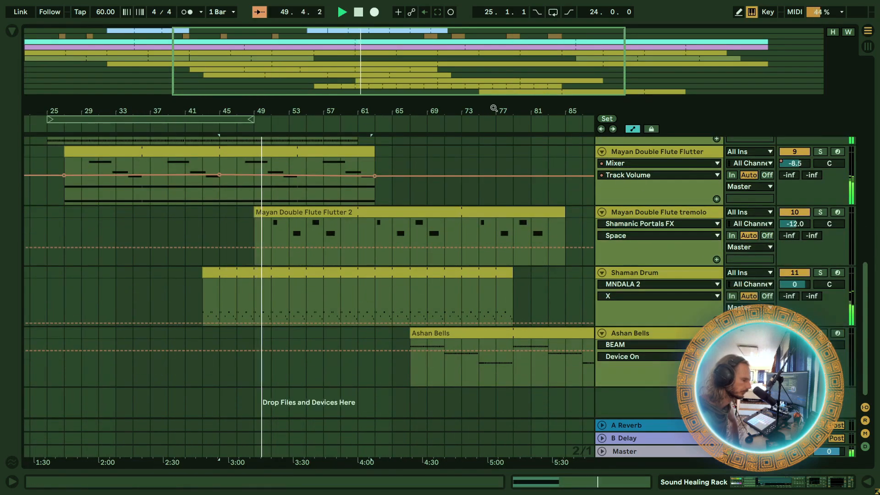
{"action": "left_click_drag", "start_coordinate": [865, 278], "coordinate": [865, 110]}
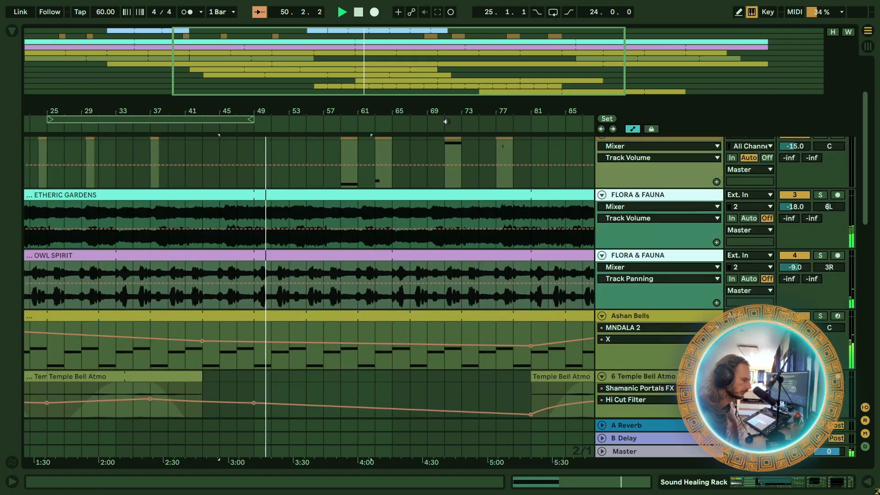
{"action": "scroll", "coordinate": [410, 151], "scroll_direction": "up", "scroll_amount": 3}
{"action": "left_click_drag", "start_coordinate": [410, 106], "coordinate": [320, 112]}
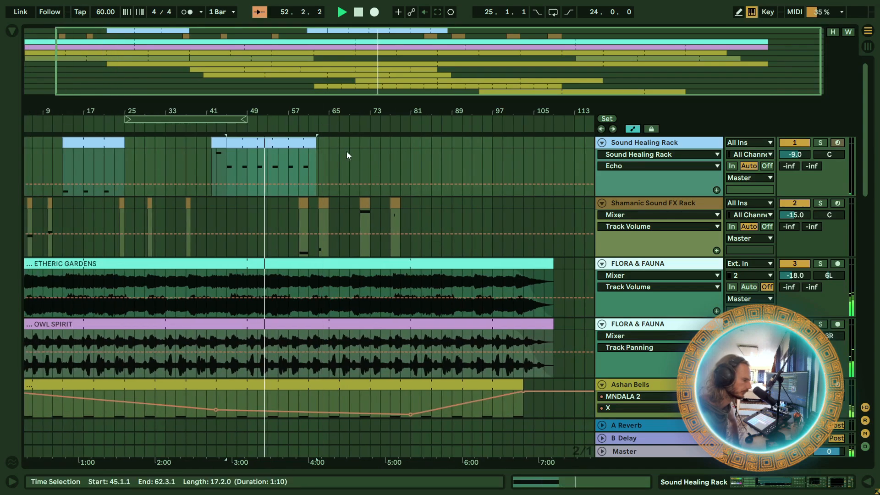
{"action": "scroll", "coordinate": [346, 152], "scroll_direction": "down", "scroll_amount": 1}
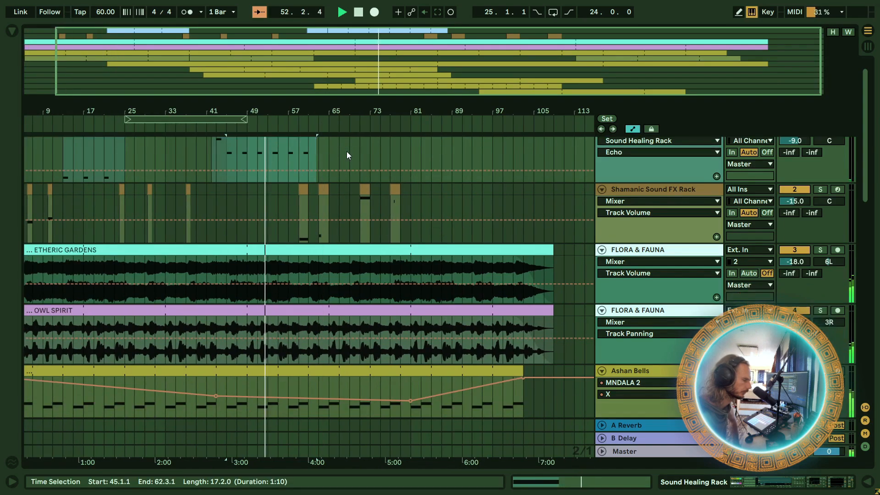
Inspect the notes of the Shamanic Sound FX Rack clip at bar 59 and the track's devices, and close the detail view again
{"action": "double_click", "coordinate": [303, 190]}
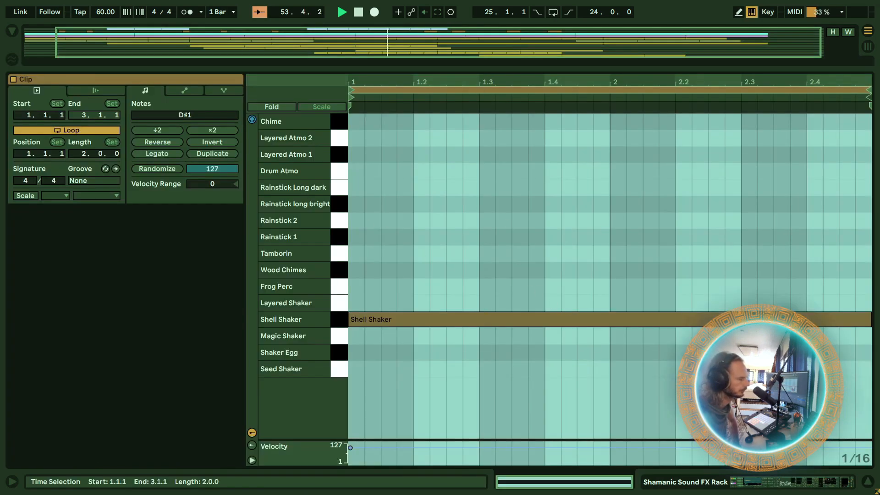
{"action": "left_click", "coordinate": [820, 485]}
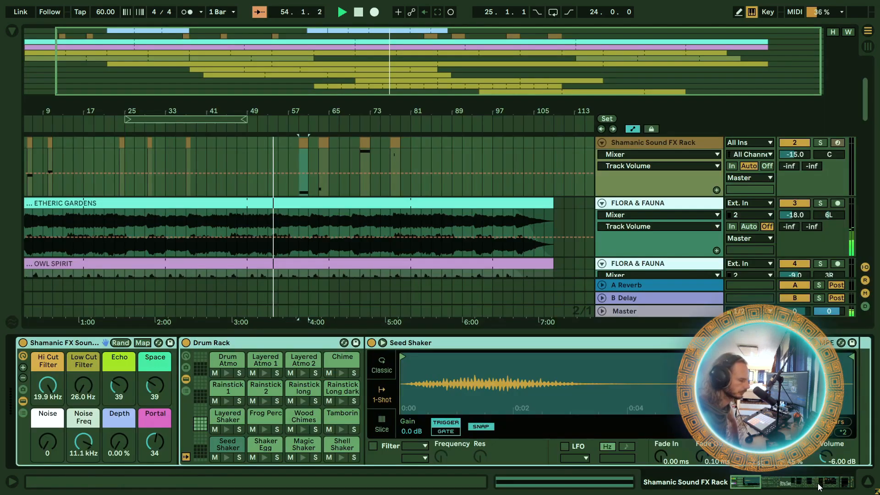
{"action": "left_click", "coordinate": [867, 485]}
{"action": "scroll", "coordinate": [457, 225], "scroll_direction": "up", "scroll_amount": 3}
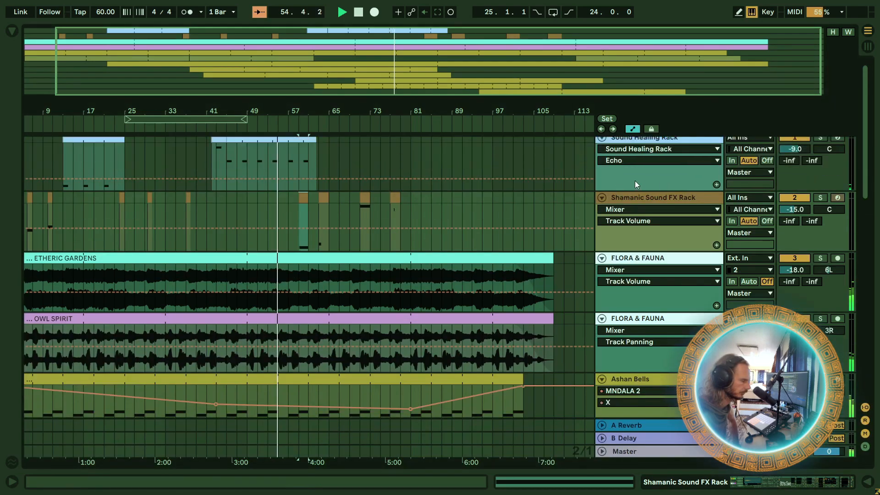
Set the Space macro of the Shamanic FX Sounds Rack to 42, and close the device view again
{"action": "left_click_drag", "start_coordinate": [319, 110], "coordinate": [321, 152]}
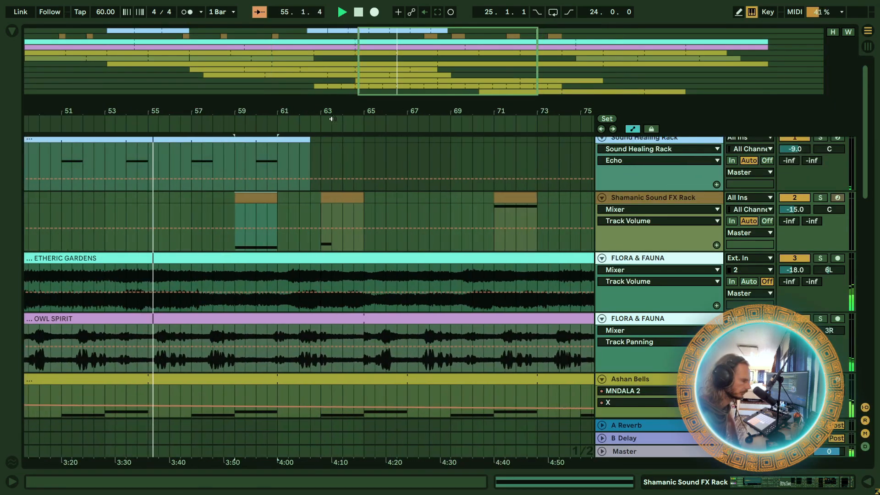
{"action": "double_click", "coordinate": [634, 198]}
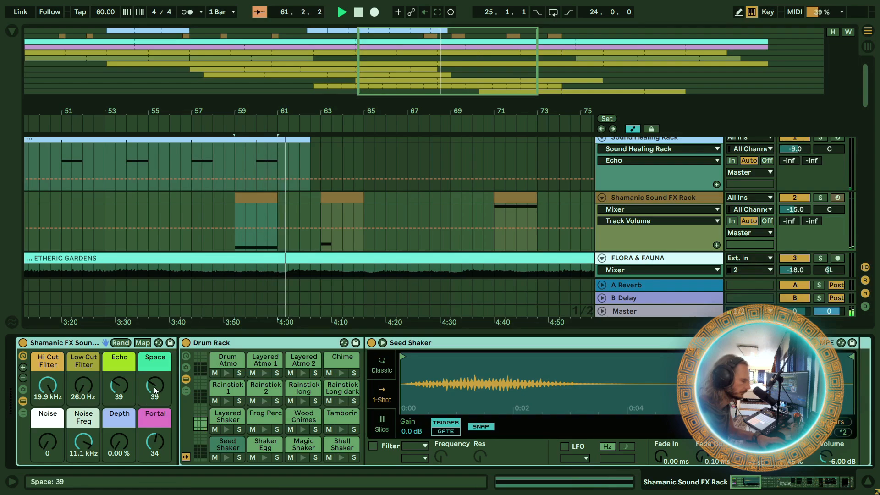
{"action": "left_click_drag", "start_coordinate": [153, 387], "coordinate": [153, 383]}
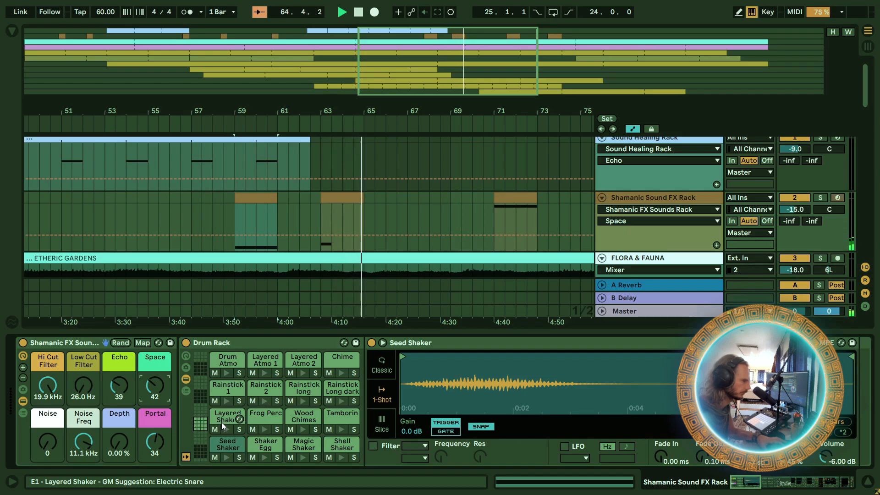
{"action": "left_click_drag", "start_coordinate": [488, 112], "coordinate": [279, 93]}
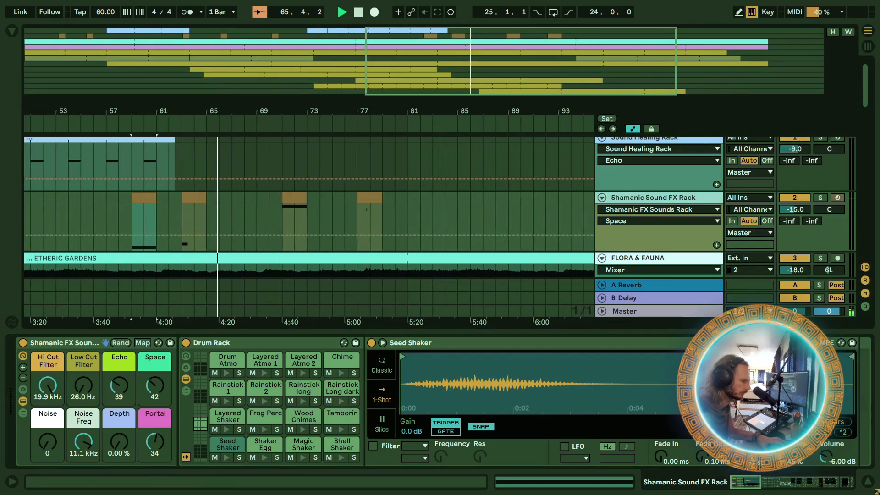
{"action": "left_click", "coordinate": [869, 478]}
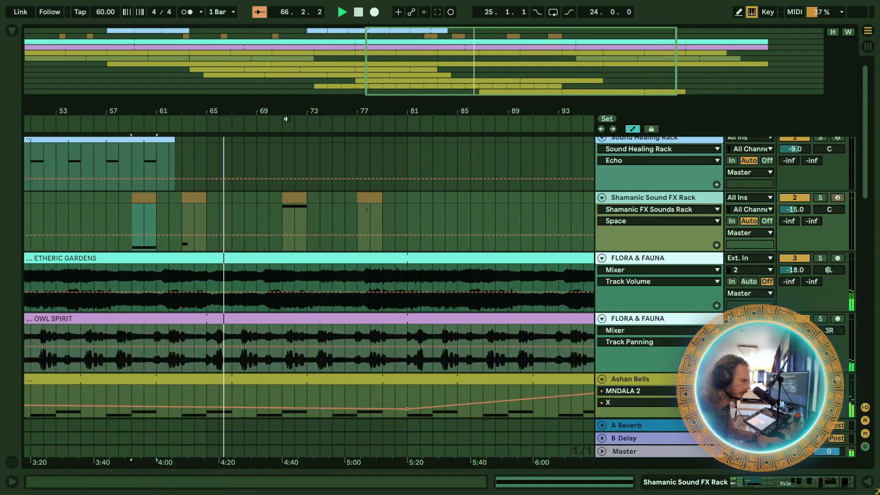
Inspect the notes of the Shamanic Sound FX Rack clip at bar 71 during playback, and close the clip again
{"action": "mouse_move", "coordinate": [288, 113]}
{"action": "left_mouse_down"}
{"action": "mouse_move", "coordinate": [305, 108]}
{"action": "mouse_move", "coordinate": [300, 119]}
{"action": "left_mouse_up"}
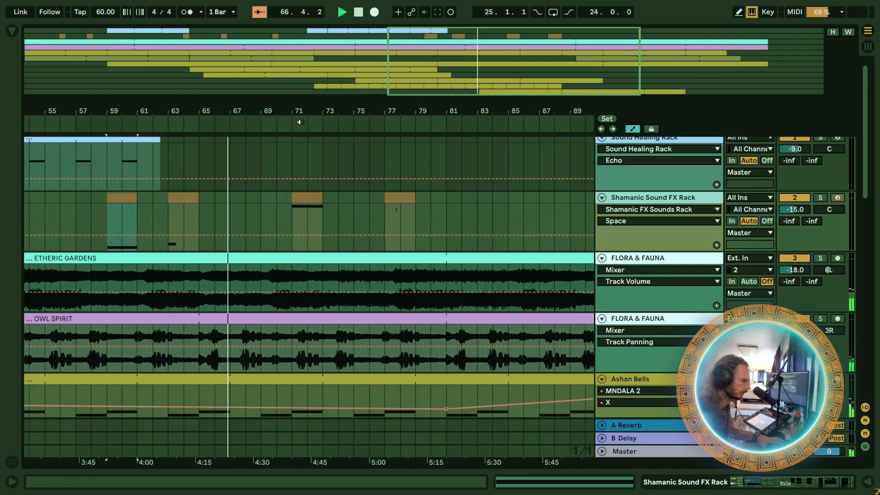
{"action": "scroll", "coordinate": [369, 235], "scroll_direction": "down", "scroll_amount": 5}
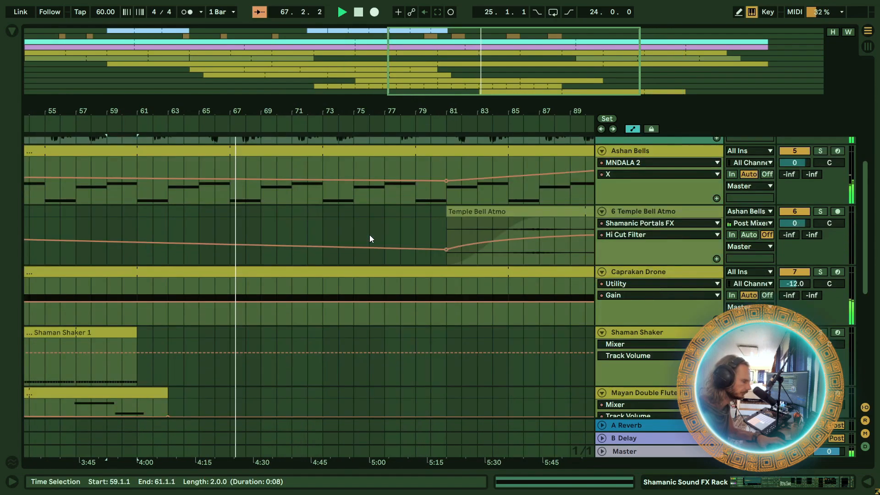
{"action": "scroll", "coordinate": [369, 235], "scroll_direction": "up", "scroll_amount": 3}
{"action": "scroll", "coordinate": [370, 235], "scroll_direction": "up", "scroll_amount": 2}
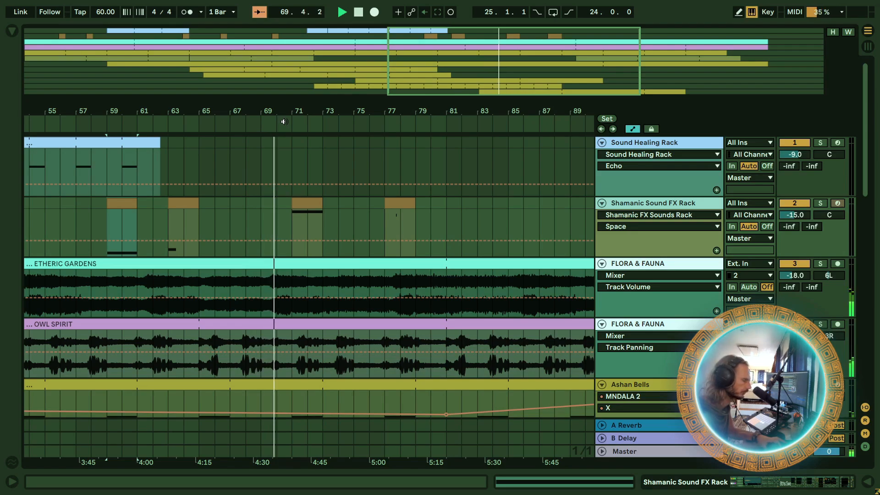
{"action": "scroll", "coordinate": [347, 215], "scroll_direction": "down", "scroll_amount": 3}
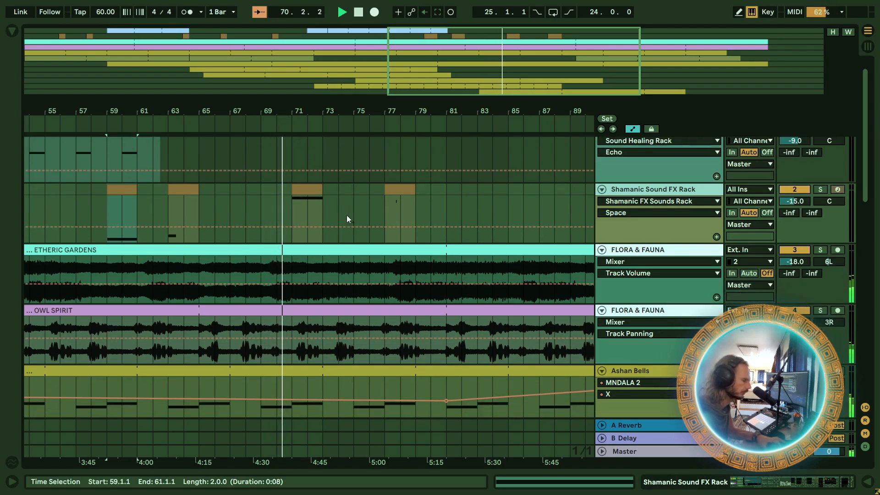
{"action": "scroll", "coordinate": [347, 215], "scroll_direction": "up", "scroll_amount": 3}
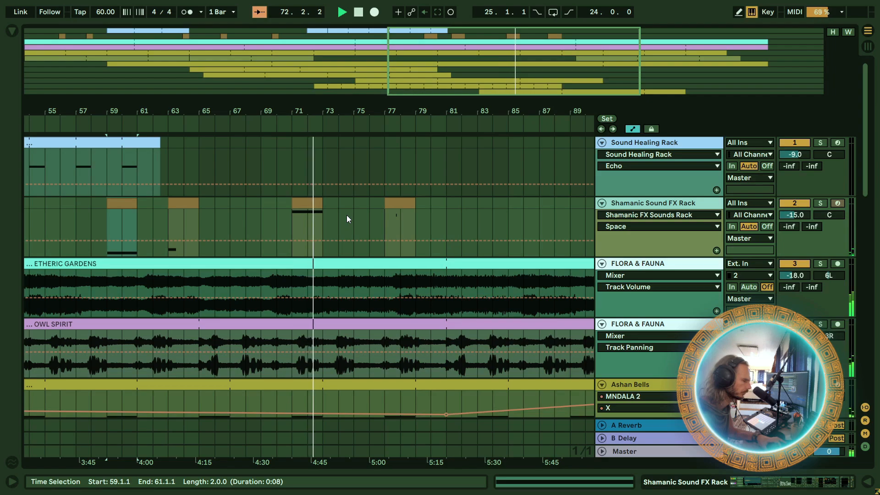
{"action": "double_click", "coordinate": [320, 203]}
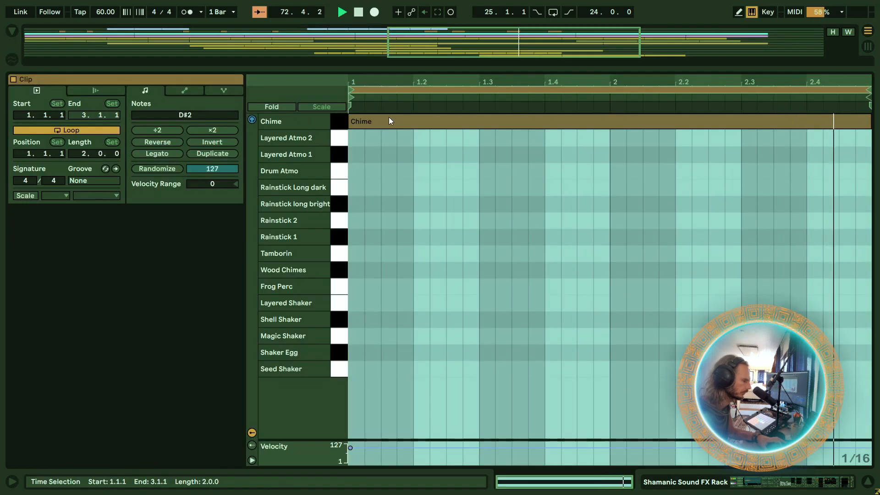
{"action": "left_click", "coordinate": [867, 482]}
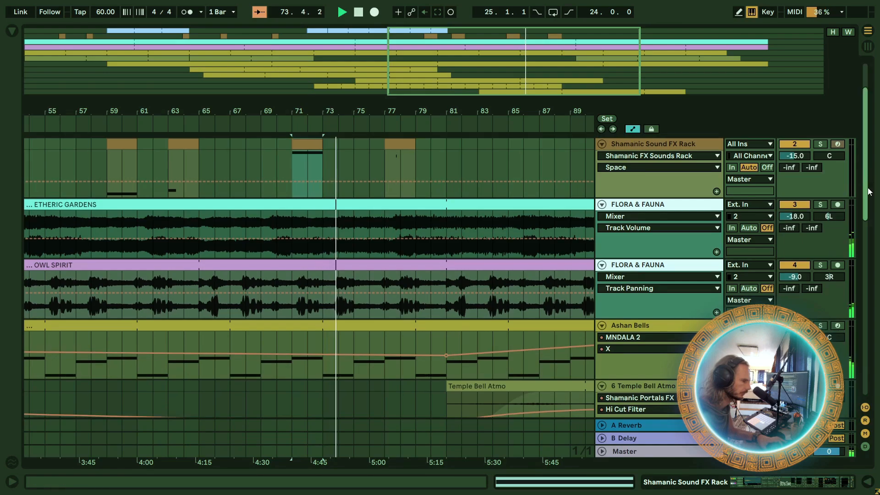
Examine the whole arrangement down to the flute, Shaman Drum and lower Ashan Bells tracks during playback, and return to the first track
{"action": "scroll", "coordinate": [846, 298], "scroll_direction": "down", "scroll_amount": 10}
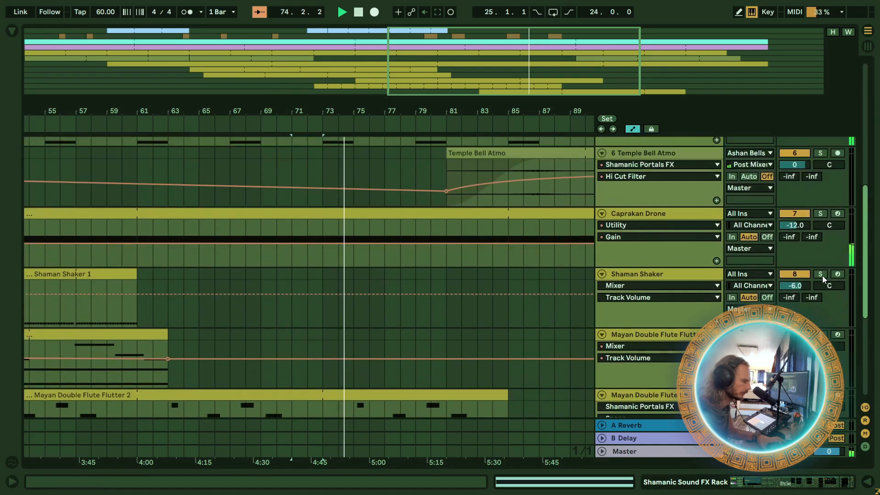
{"action": "scroll", "coordinate": [826, 248], "scroll_direction": "up", "scroll_amount": 5}
{"action": "left_click_drag", "start_coordinate": [382, 108], "coordinate": [395, 62]}
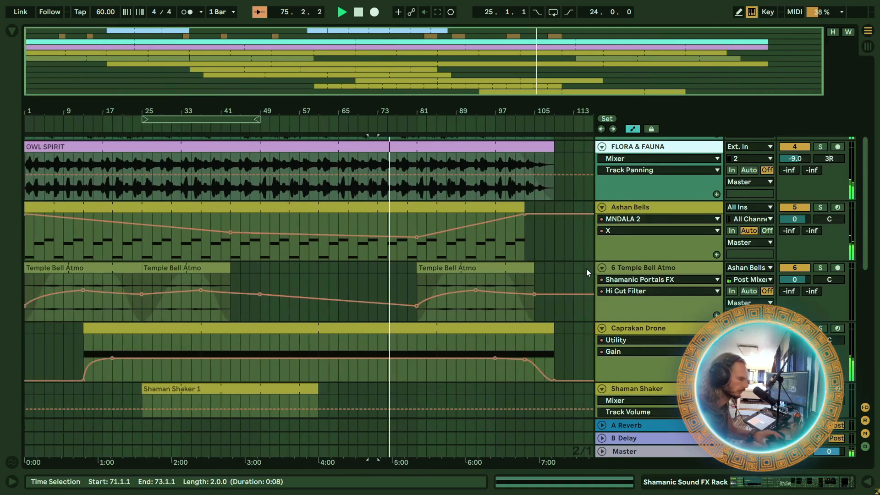
{"action": "scroll", "coordinate": [535, 213], "scroll_direction": "down", "scroll_amount": 5}
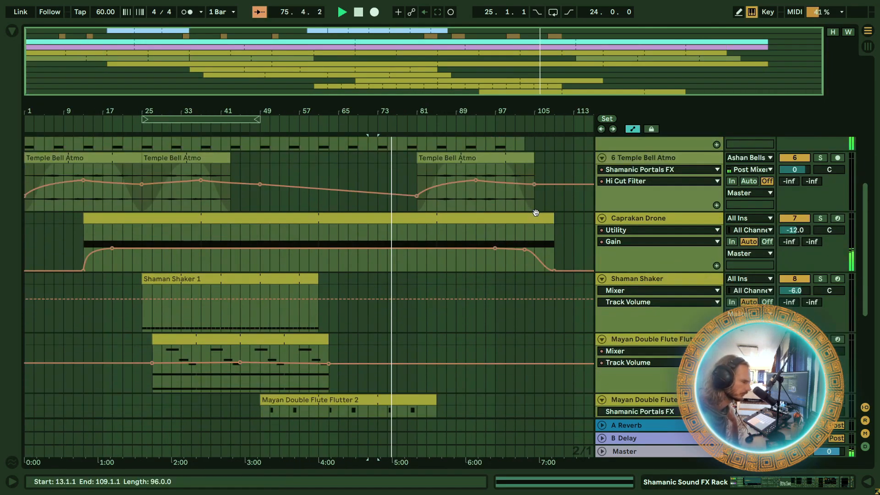
{"action": "scroll", "coordinate": [536, 213], "scroll_direction": "down", "scroll_amount": 5}
{"action": "scroll", "coordinate": [538, 299], "scroll_direction": "down", "scroll_amount": 4}
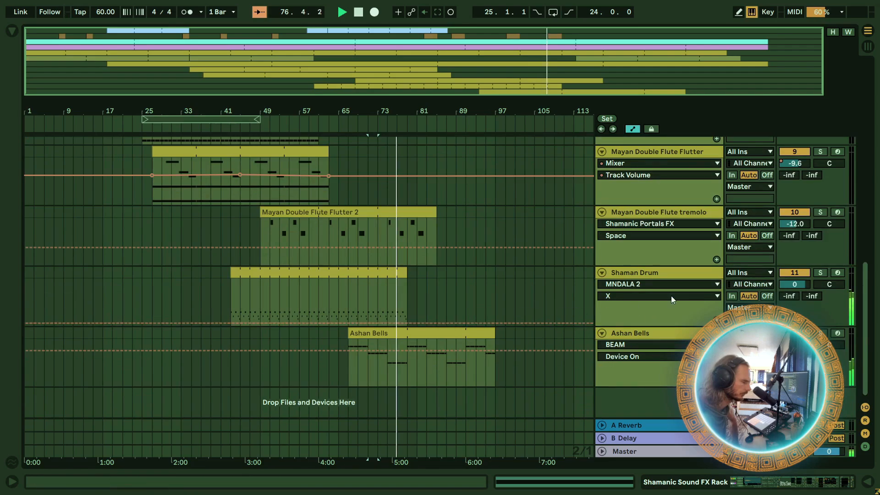
{"action": "scroll", "coordinate": [671, 295], "scroll_direction": "up", "scroll_amount": 15}
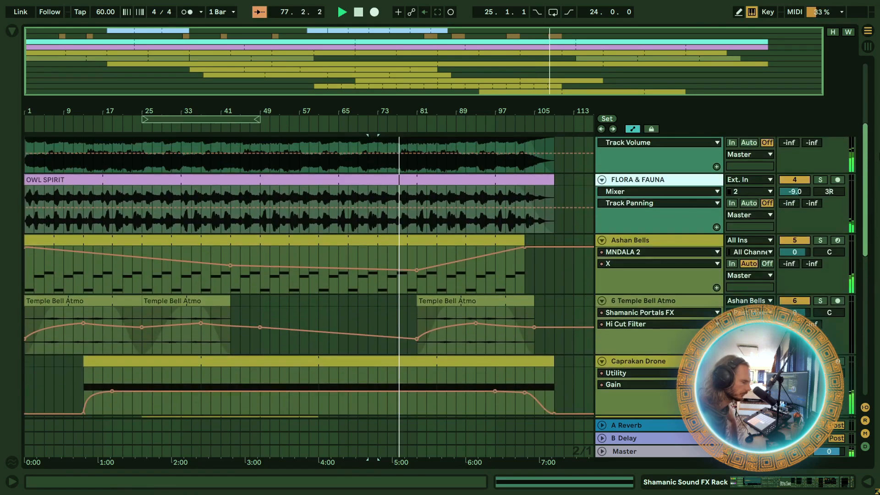
{"action": "scroll", "coordinate": [870, 310], "scroll_direction": "down", "scroll_amount": 15}
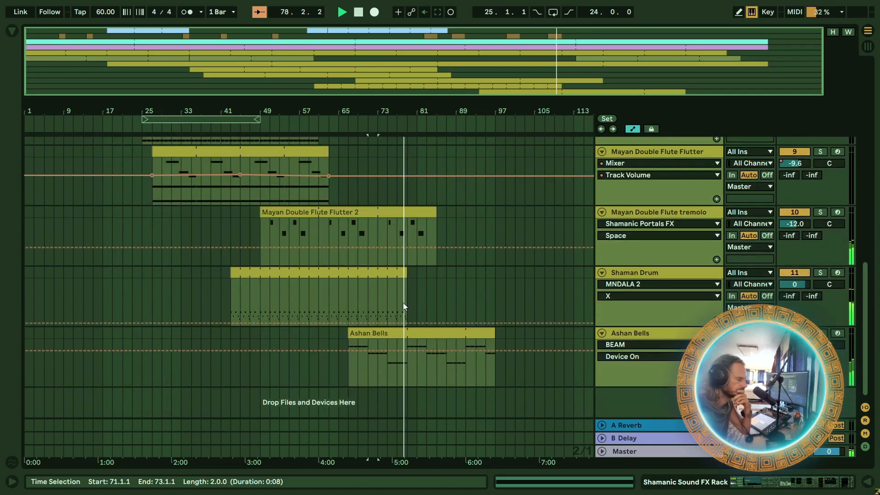
{"action": "scroll", "coordinate": [445, 246], "scroll_direction": "up", "scroll_amount": 12}
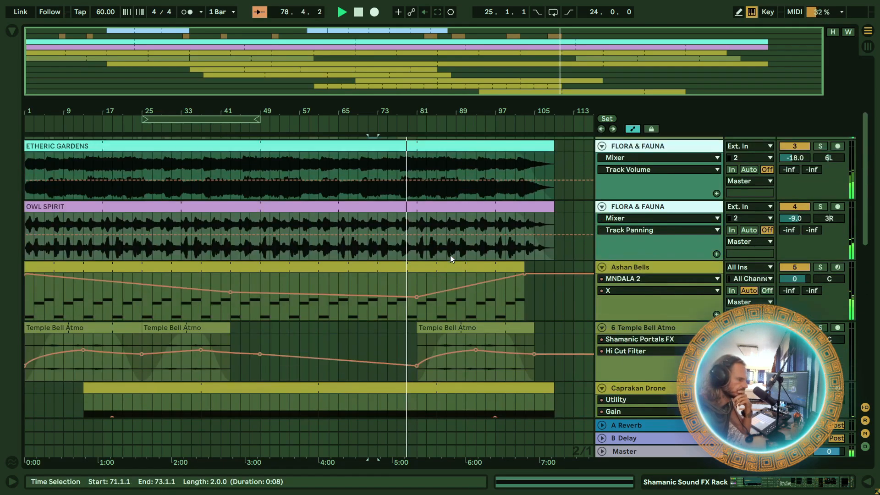
{"action": "scroll", "coordinate": [452, 258], "scroll_direction": "up", "scroll_amount": 5}
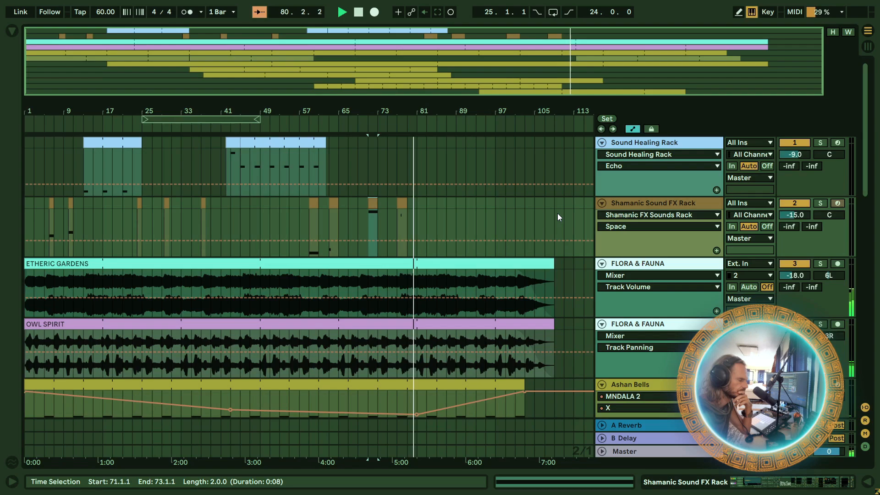
Examine the closing section from bar 81 across the nature, Ashan Bells, Temple Bell Atmo and Caprakan Drone tracks during playback
{"action": "scroll", "coordinate": [558, 213], "scroll_direction": "down", "scroll_amount": 4}
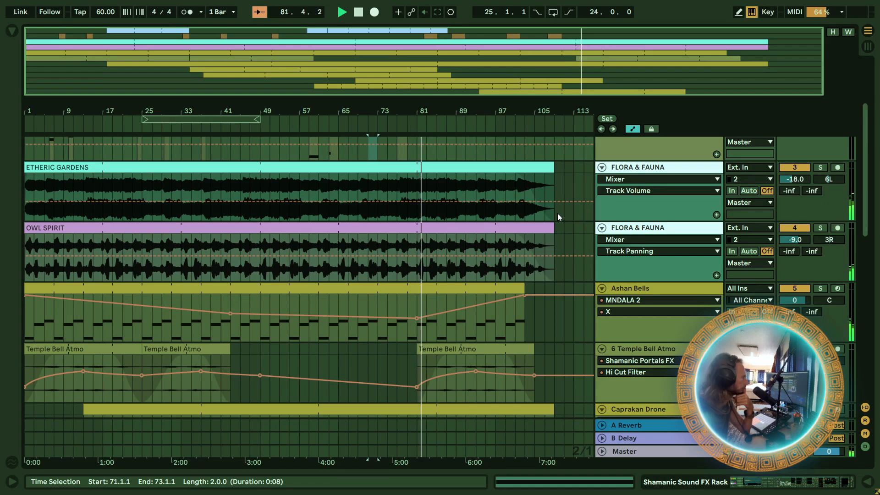
{"action": "scroll", "coordinate": [561, 225], "scroll_direction": "down", "scroll_amount": 6}
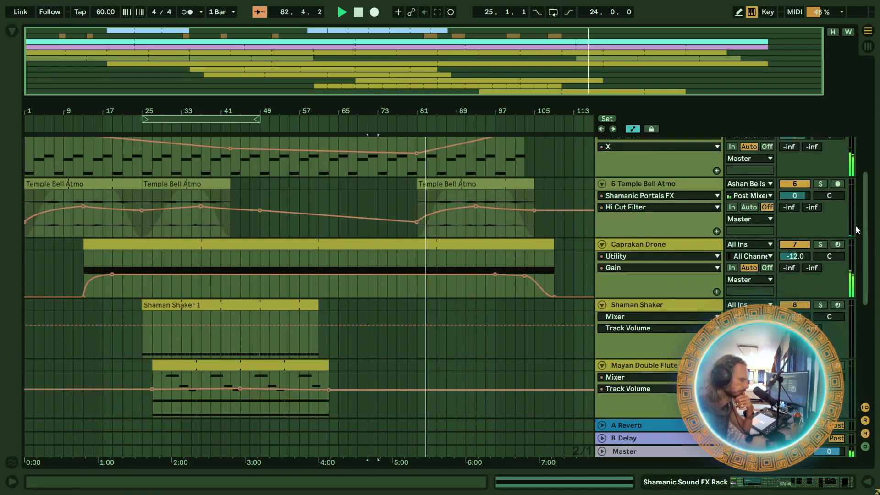
{"action": "left_click_drag", "start_coordinate": [870, 229], "coordinate": [846, 153]}
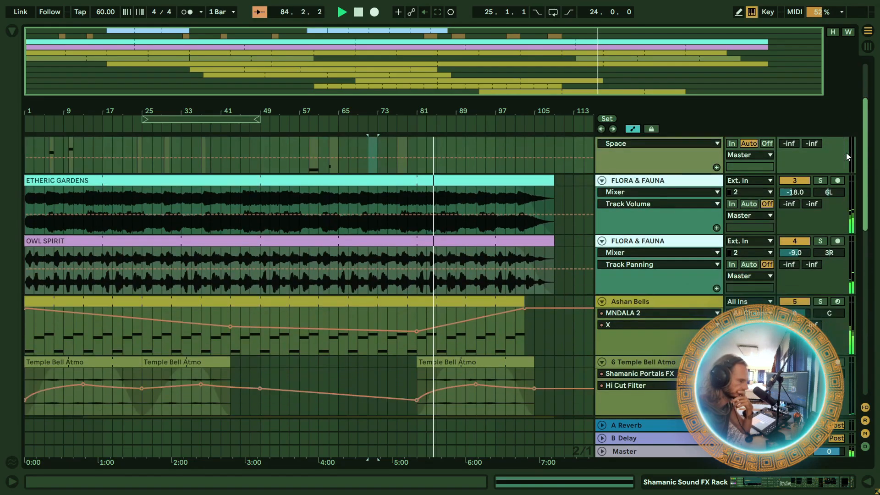
{"action": "scroll", "coordinate": [598, 151], "scroll_direction": "up", "scroll_amount": 3, "text": "ctrl"}
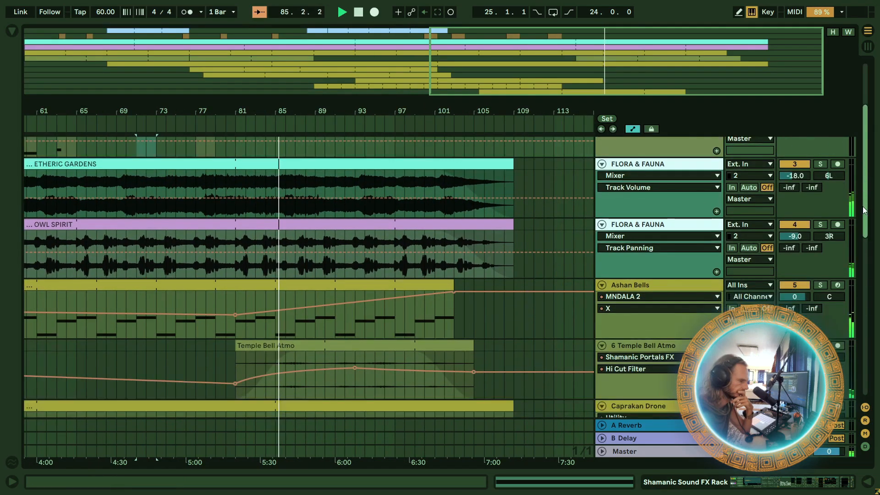
{"action": "left_click_drag", "start_coordinate": [864, 179], "coordinate": [873, 227]}
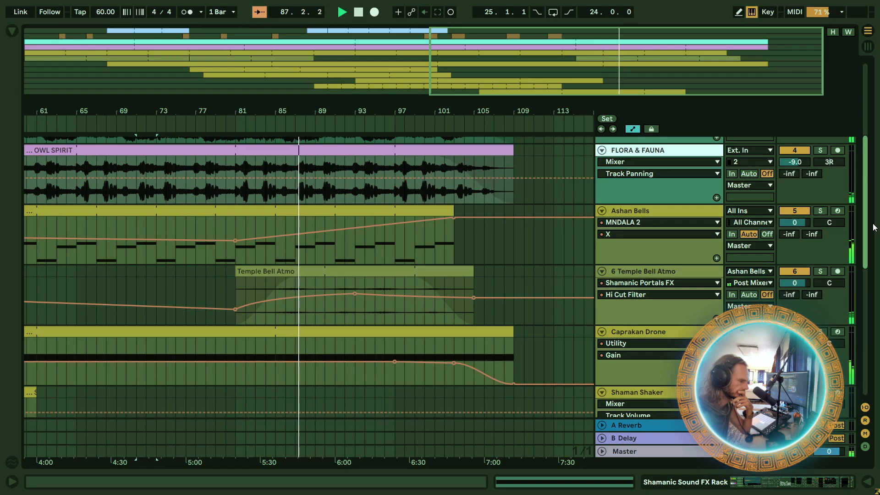
{"action": "left_click_drag", "start_coordinate": [873, 227], "coordinate": [870, 193]}
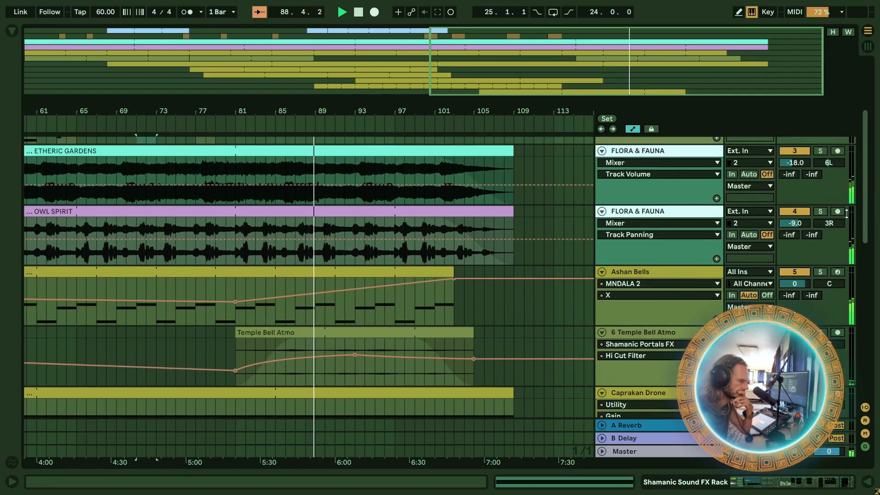
Examine the full-length arrangement between the Sound Healing Rack and Caprakan Drone tracks while playback runs from bar 89
{"action": "left_click_drag", "start_coordinate": [441, 110], "coordinate": [518, 109]}
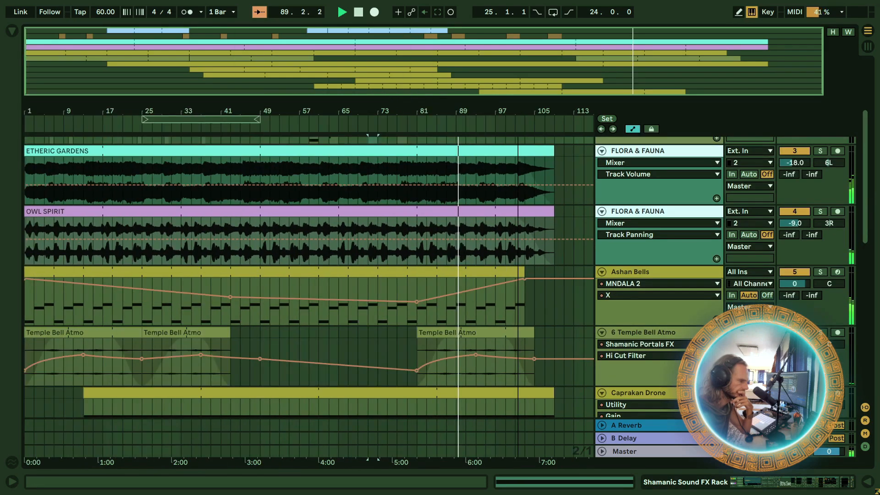
{"action": "scroll", "coordinate": [695, 269], "scroll_direction": "up", "scroll_amount": 6}
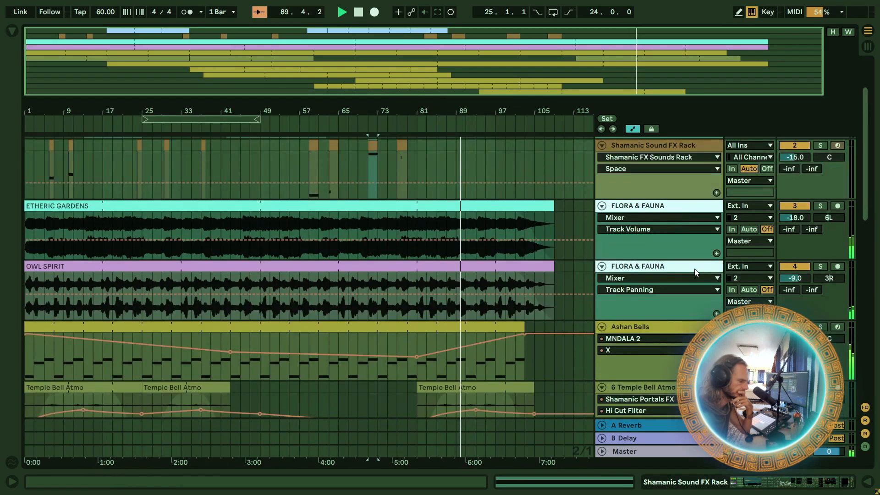
{"action": "scroll", "coordinate": [695, 269], "scroll_direction": "down", "scroll_amount": 4}
{"action": "scroll", "coordinate": [694, 272], "scroll_direction": "up", "scroll_amount": 6}
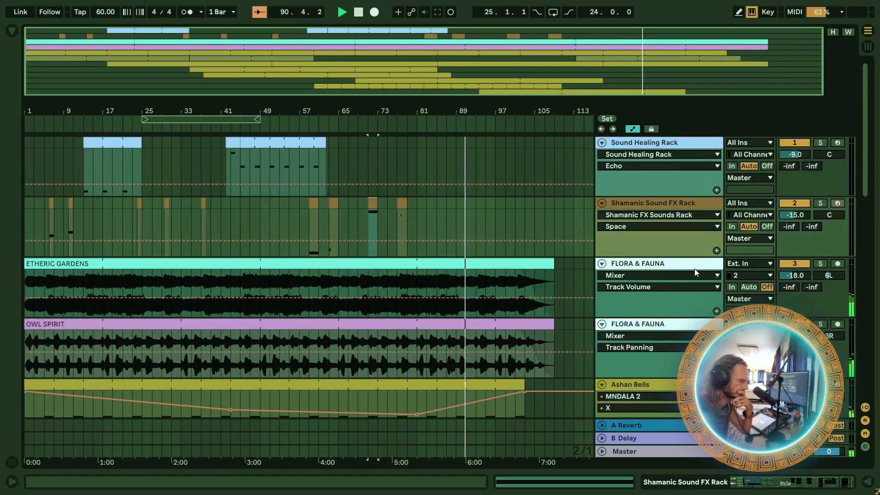
{"action": "scroll", "coordinate": [694, 271], "scroll_direction": "down", "scroll_amount": 3}
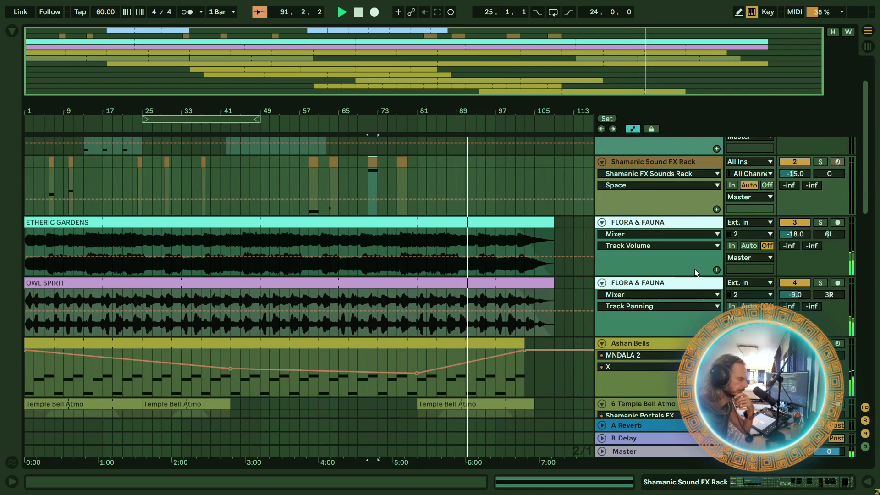
{"action": "scroll", "coordinate": [695, 271], "scroll_direction": "down", "scroll_amount": 6}
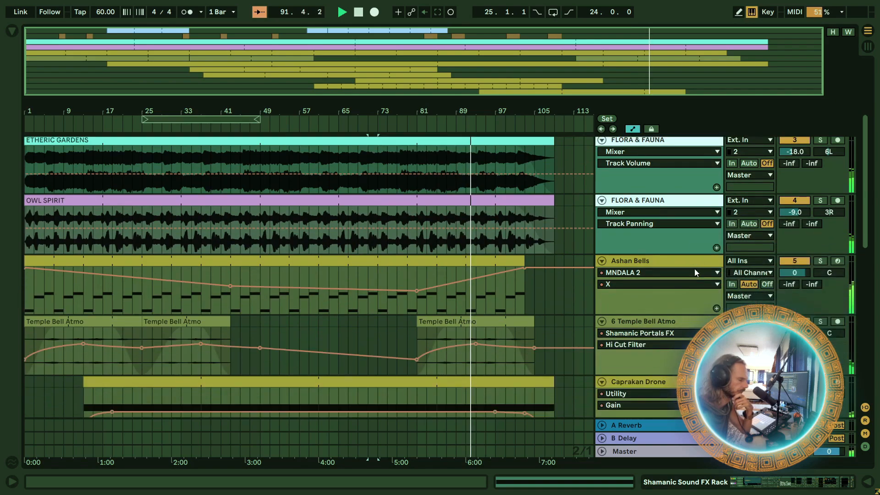
{"action": "scroll", "coordinate": [695, 272], "scroll_direction": "down", "scroll_amount": 2}
{"action": "scroll", "coordinate": [695, 272], "scroll_direction": "up", "scroll_amount": 1}
{"action": "scroll", "coordinate": [695, 271], "scroll_direction": "up", "scroll_amount": 6}
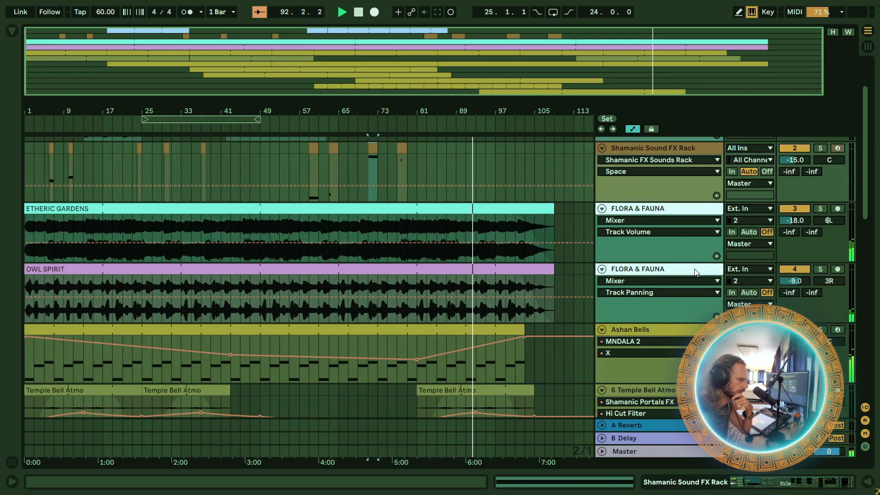
Examine the arrangement from the Sound Healing Rack down to the Caprakan Drone and Mayan flute tracks during playback from bar 92
{"action": "scroll", "coordinate": [696, 273], "scroll_direction": "up", "scroll_amount": 4}
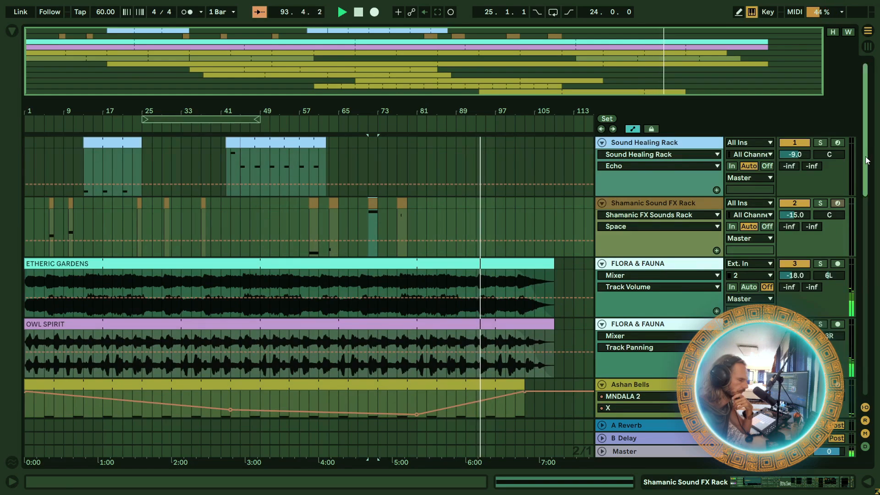
{"action": "left_click_drag", "start_coordinate": [866, 160], "coordinate": [871, 260]}
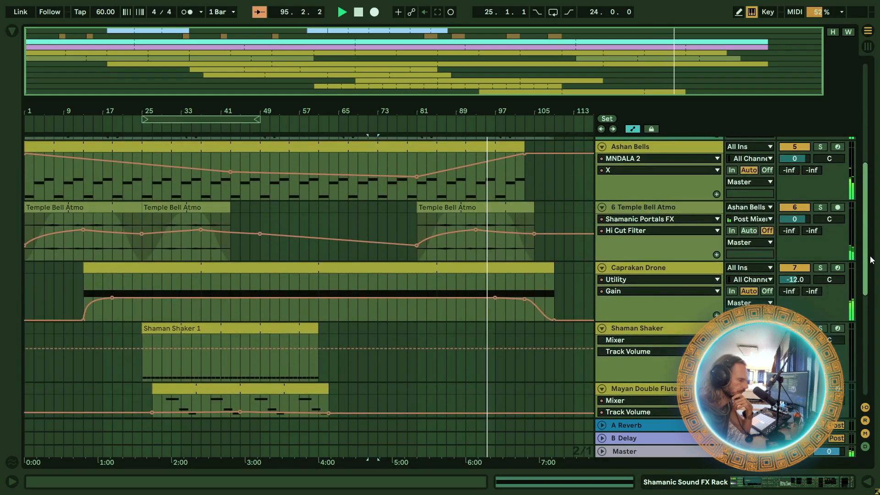
{"action": "left_click_drag", "start_coordinate": [871, 260], "coordinate": [879, 211]}
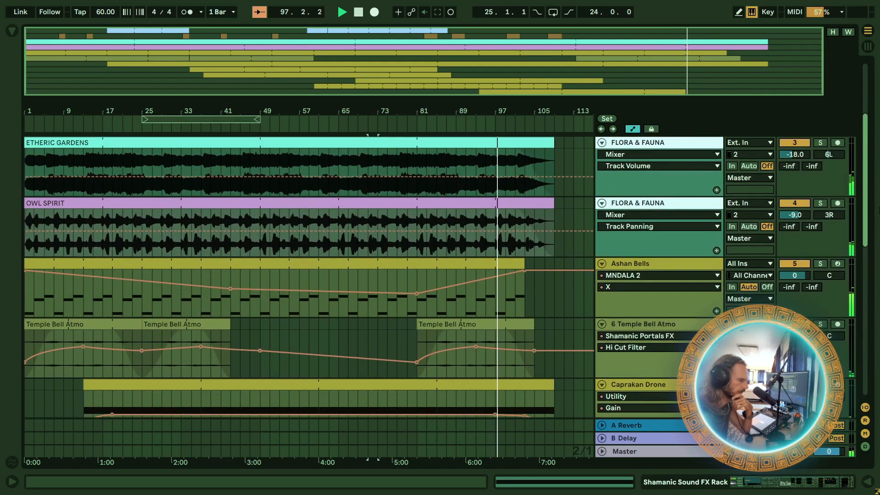
{"action": "scroll", "coordinate": [593, 252], "scroll_direction": "down", "scroll_amount": 1}
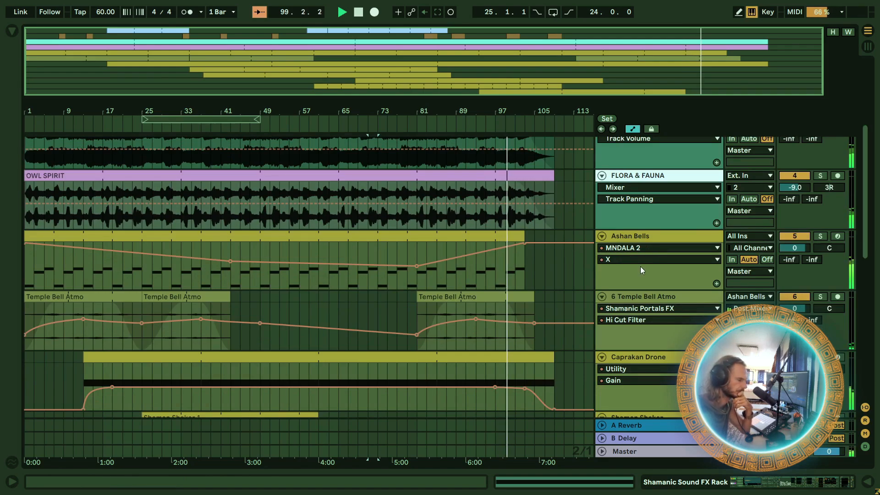
{"action": "scroll", "coordinate": [641, 270], "scroll_direction": "down", "scroll_amount": 1}
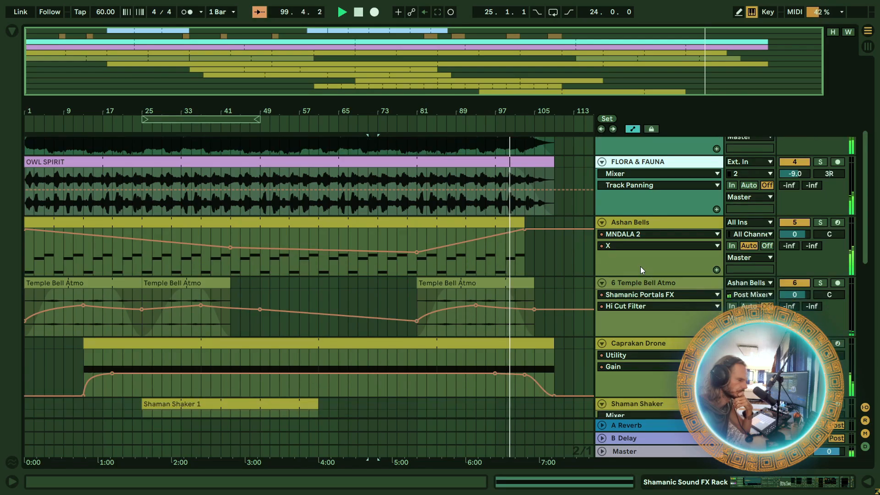
{"action": "scroll", "coordinate": [640, 269], "scroll_direction": "down", "scroll_amount": 1}
{"action": "scroll", "coordinate": [640, 269], "scroll_direction": "up", "scroll_amount": 6}
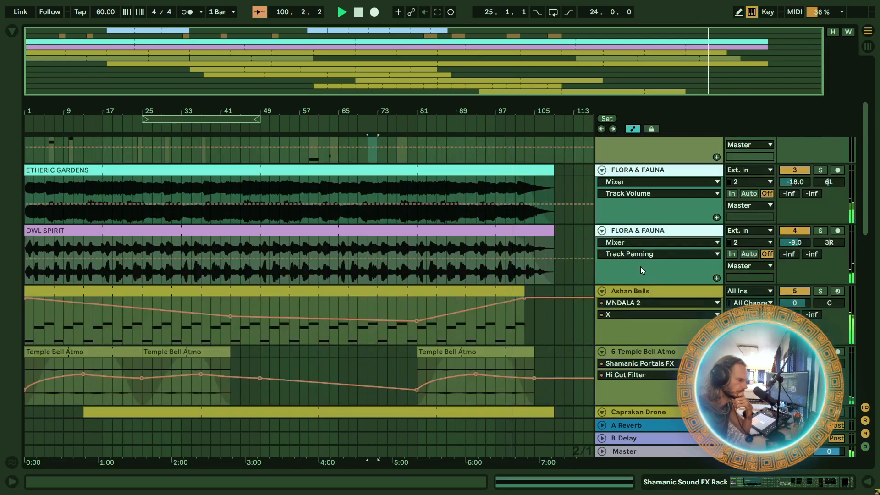
{"action": "scroll", "coordinate": [641, 269], "scroll_direction": "up", "scroll_amount": 6}
Examine how the nature, Ashan Bells, Temple Bell Atmo and Caprakan Drone tracks end while playback runs from bar 100
{"action": "scroll", "coordinate": [641, 269], "scroll_direction": "down", "scroll_amount": 20}
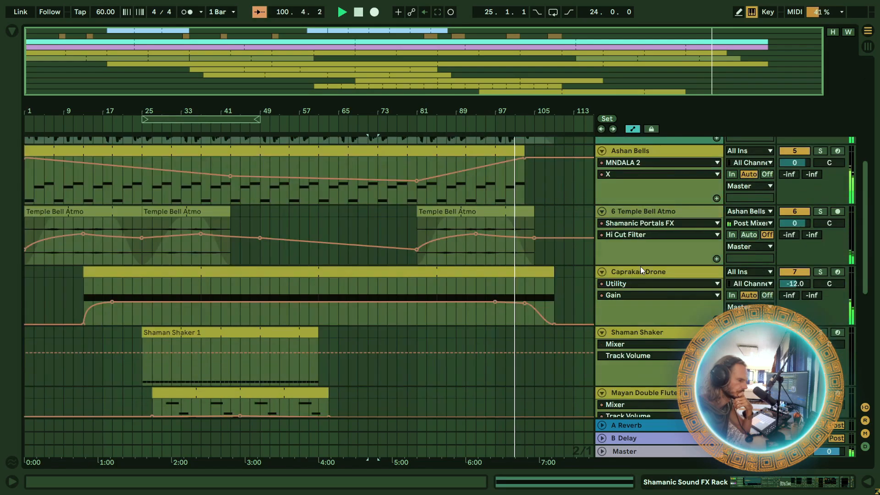
{"action": "scroll", "coordinate": [641, 268], "scroll_direction": "down", "scroll_amount": 10}
{"action": "scroll", "coordinate": [641, 268], "scroll_direction": "up", "scroll_amount": 13}
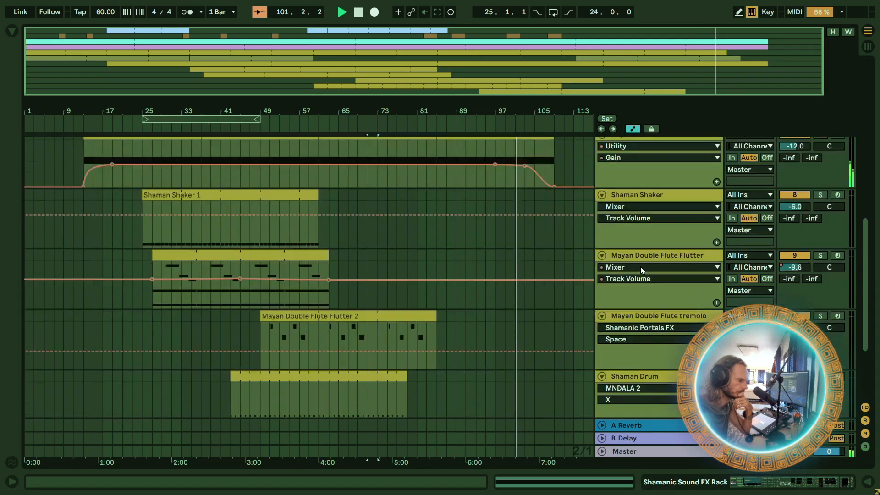
{"action": "scroll", "coordinate": [641, 270], "scroll_direction": "up", "scroll_amount": 8}
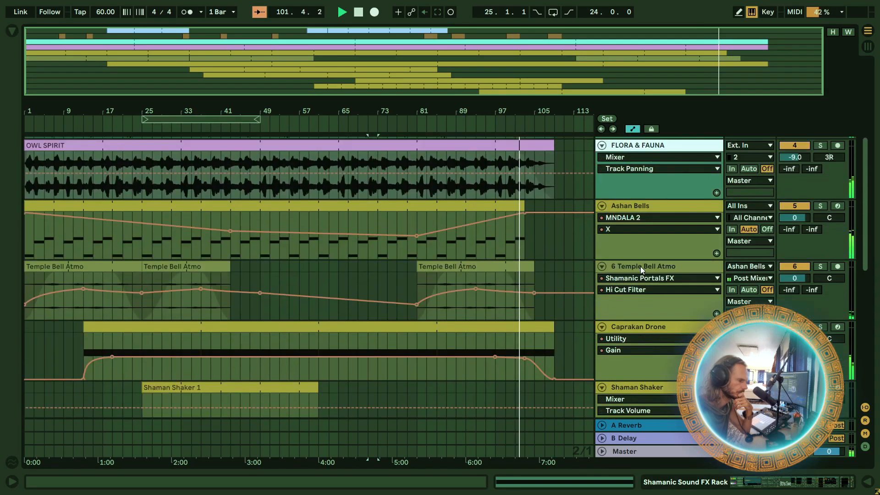
{"action": "scroll", "coordinate": [641, 268], "scroll_direction": "up", "scroll_amount": 10}
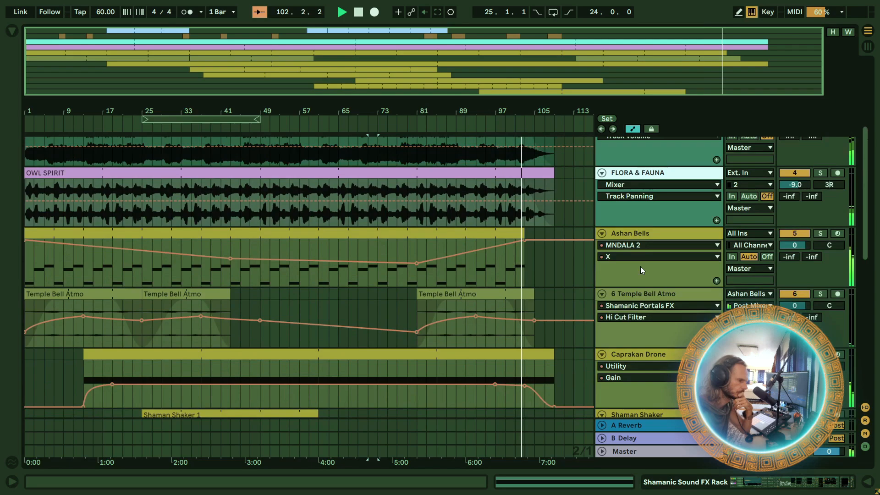
{"action": "scroll", "coordinate": [641, 268], "scroll_direction": "up", "scroll_amount": 3}
{"action": "scroll", "coordinate": [641, 268], "scroll_direction": "down", "scroll_amount": 5}
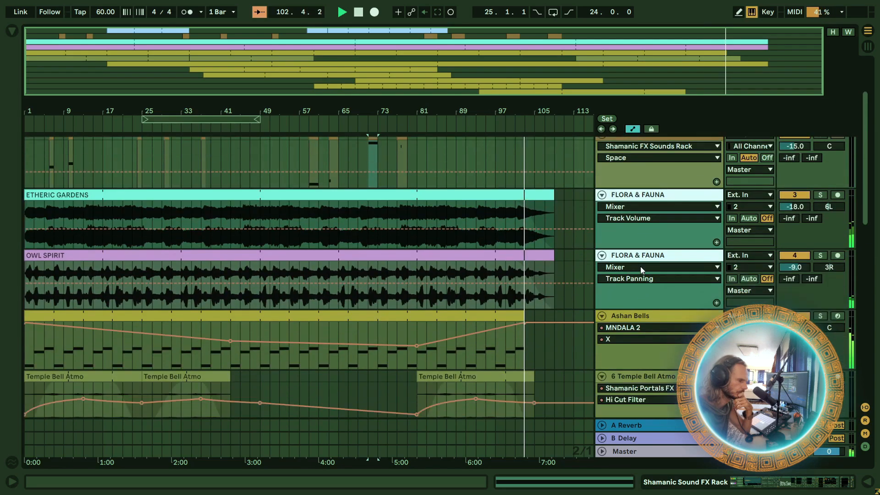
{"action": "scroll", "coordinate": [640, 268], "scroll_direction": "down", "scroll_amount": 2}
{"action": "scroll", "coordinate": [641, 269], "scroll_direction": "down", "scroll_amount": 4}
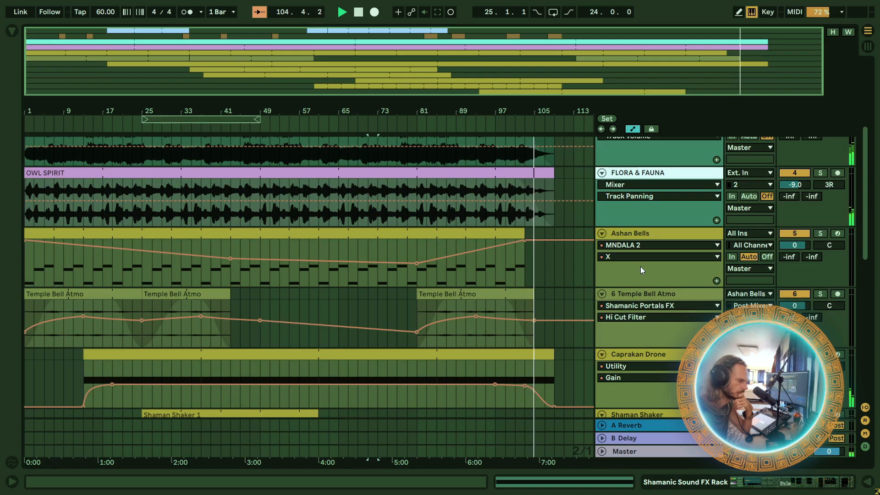
Automate the Ashan Bells Shamanic Portals FX Hi Cut Filter to fall from 9.09 kHz near bar 85 to 234 Hz at the clip's end
{"action": "double_click", "coordinate": [677, 231]}
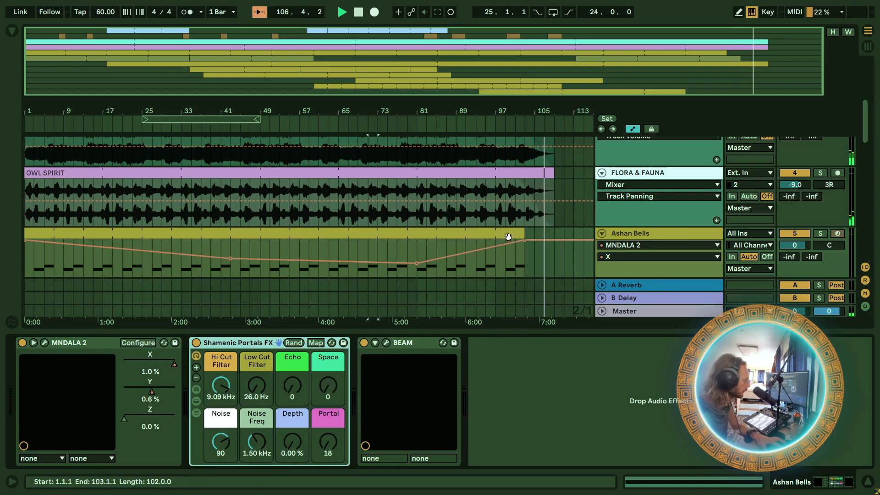
{"action": "scroll", "coordinate": [508, 238], "scroll_direction": "down", "scroll_amount": 4}
{"action": "scroll", "coordinate": [503, 234], "scroll_direction": "up", "scroll_amount": 3}
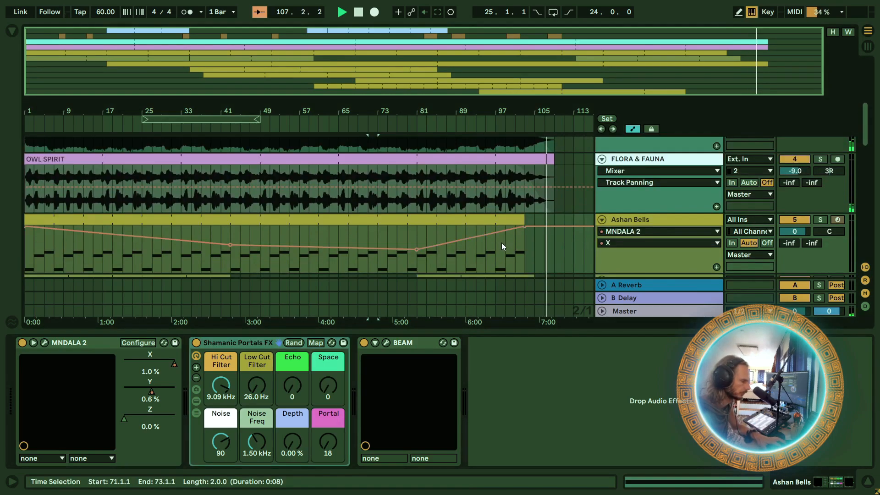
{"action": "scroll", "coordinate": [501, 243], "scroll_direction": "down", "scroll_amount": 2}
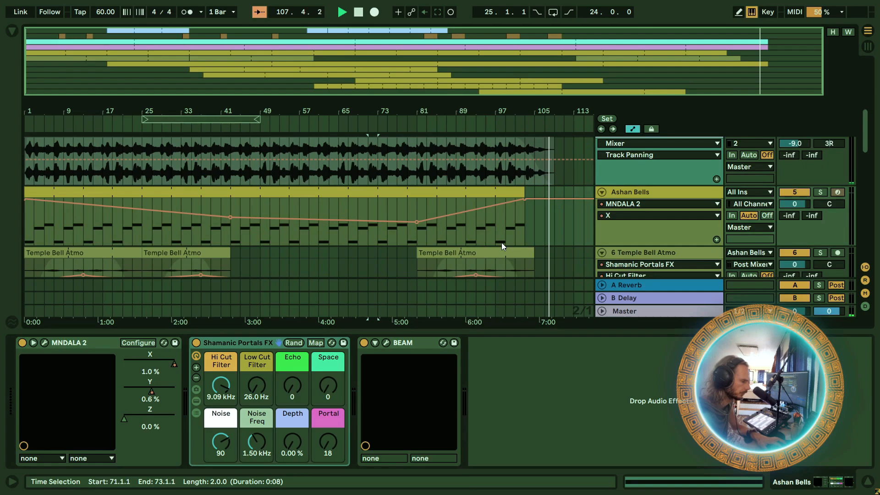
{"action": "left_click", "coordinate": [544, 200]}
{"action": "left_click", "coordinate": [222, 386]}
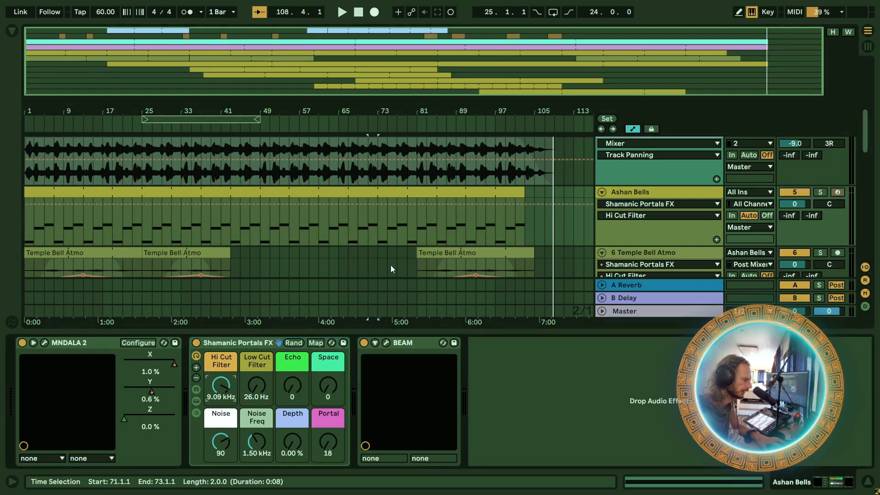
{"action": "left_click", "coordinate": [438, 205]}
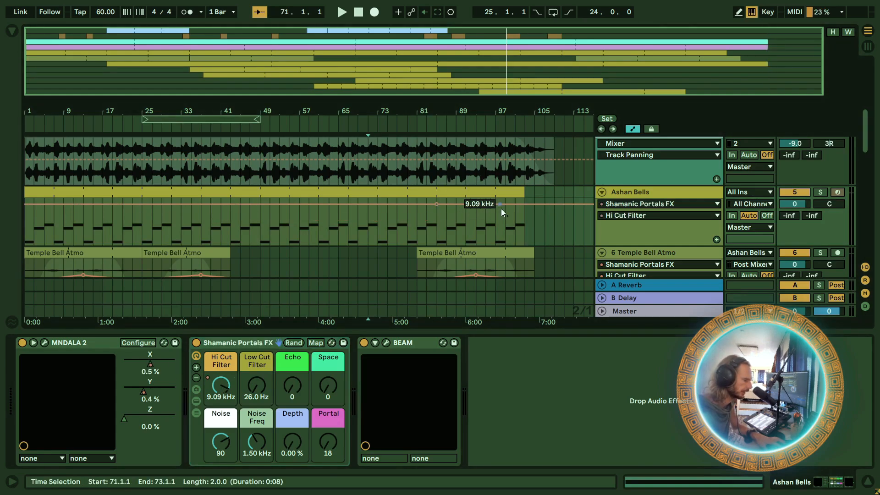
{"action": "left_click_drag", "start_coordinate": [524, 205], "coordinate": [524, 229]}
Audition the Ashan Bells filter fade from about bar 94, briefly in solo, and lower the final Hi Cut Filter breakpoint further
{"action": "left_click", "coordinate": [483, 124]}
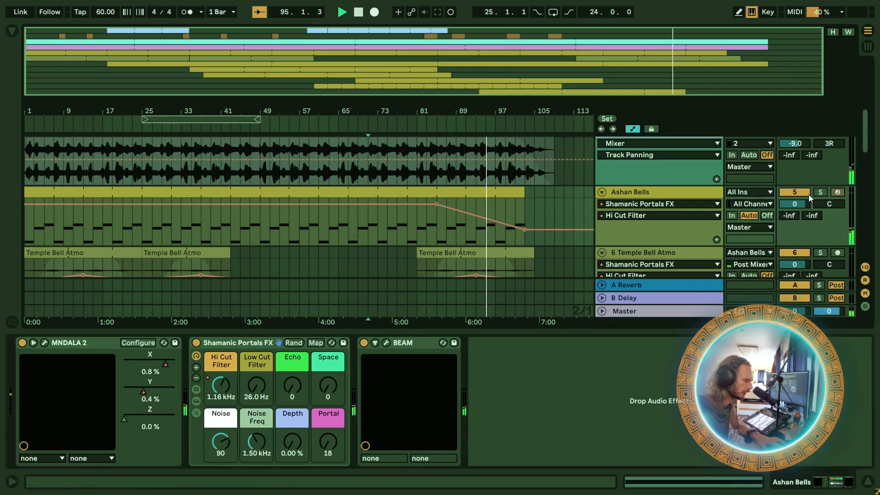
{"action": "left_click", "coordinate": [821, 192]}
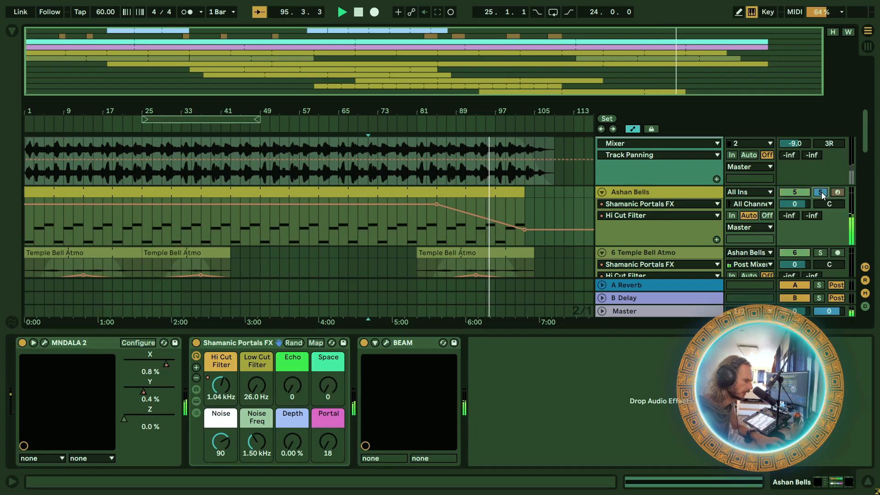
{"action": "left_click", "coordinate": [821, 192]}
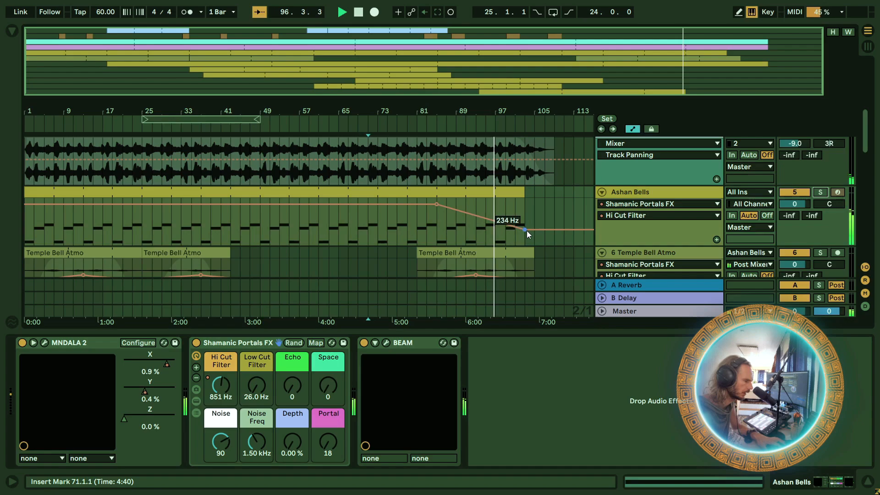
{"action": "left_click_drag", "start_coordinate": [525, 228], "coordinate": [525, 243]}
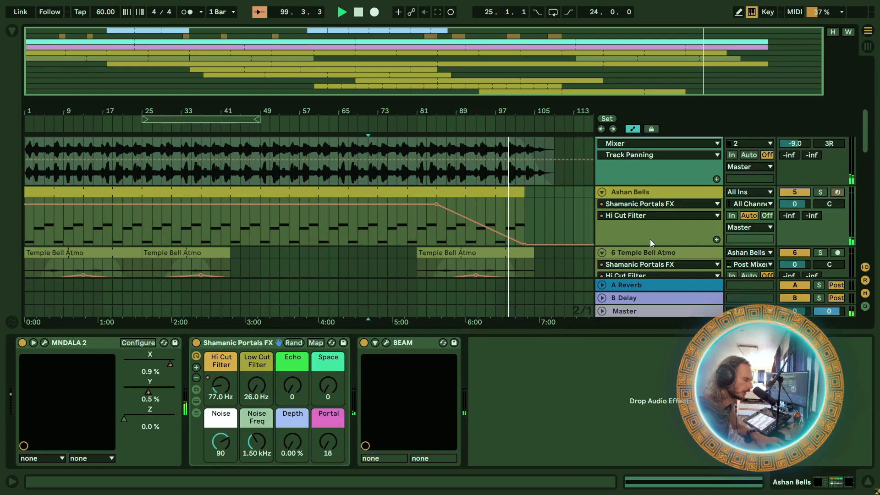
Close the device view and examine the ending from the nature tracks down to the lower Ashan Bells track during playback from bar 99
{"action": "scroll", "coordinate": [532, 211], "scroll_direction": "down", "scroll_amount": 3}
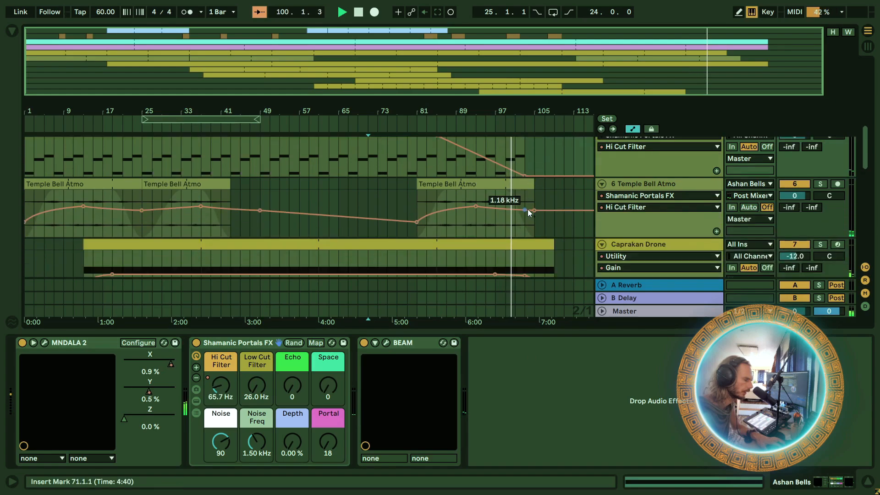
{"action": "scroll", "coordinate": [527, 210], "scroll_direction": "down", "scroll_amount": 3}
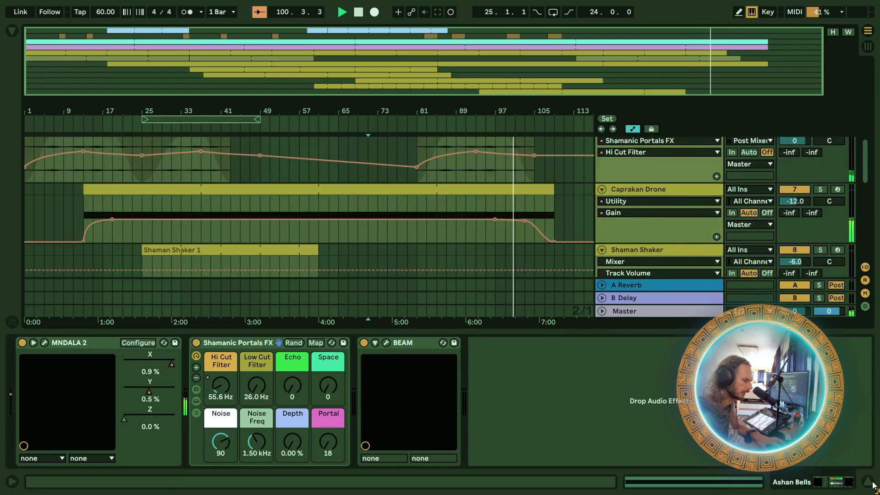
{"action": "left_click", "coordinate": [871, 482]}
{"action": "scroll", "coordinate": [508, 229], "scroll_direction": "up", "scroll_amount": 9}
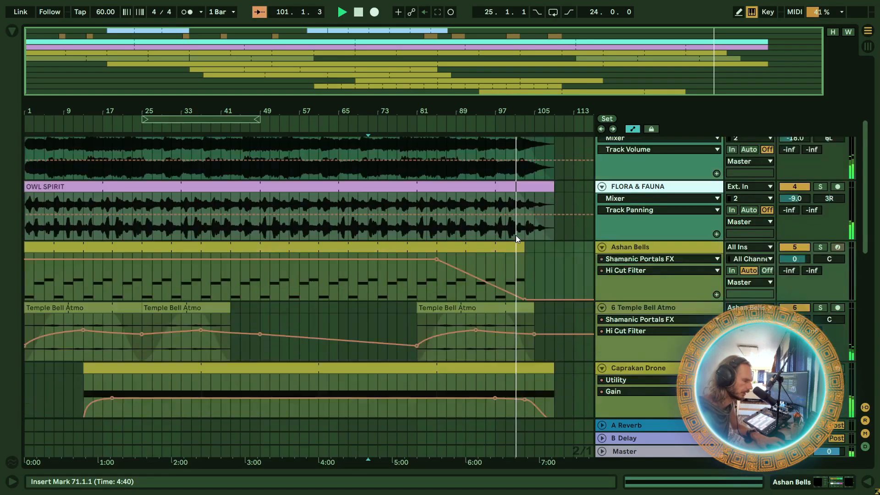
{"action": "scroll", "coordinate": [515, 235], "scroll_direction": "down", "scroll_amount": 4}
{"action": "scroll", "coordinate": [516, 235], "scroll_direction": "up", "scroll_amount": 3}
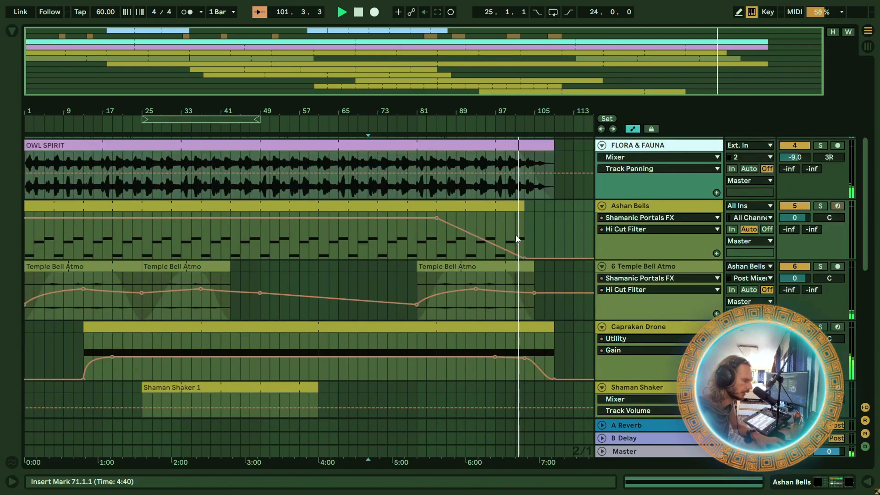
{"action": "scroll", "coordinate": [517, 235], "scroll_direction": "up", "scroll_amount": 3}
{"action": "scroll", "coordinate": [518, 235], "scroll_direction": "down", "scroll_amount": 6}
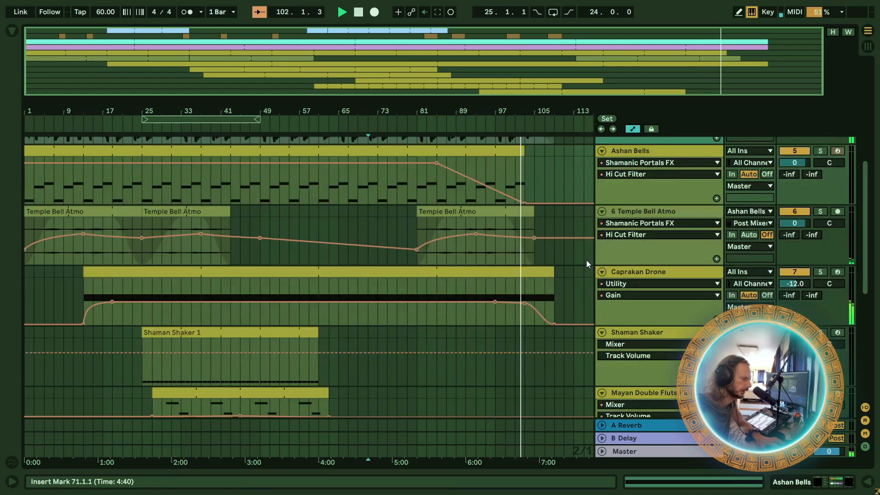
{"action": "scroll", "coordinate": [587, 260], "scroll_direction": "down", "scroll_amount": 5}
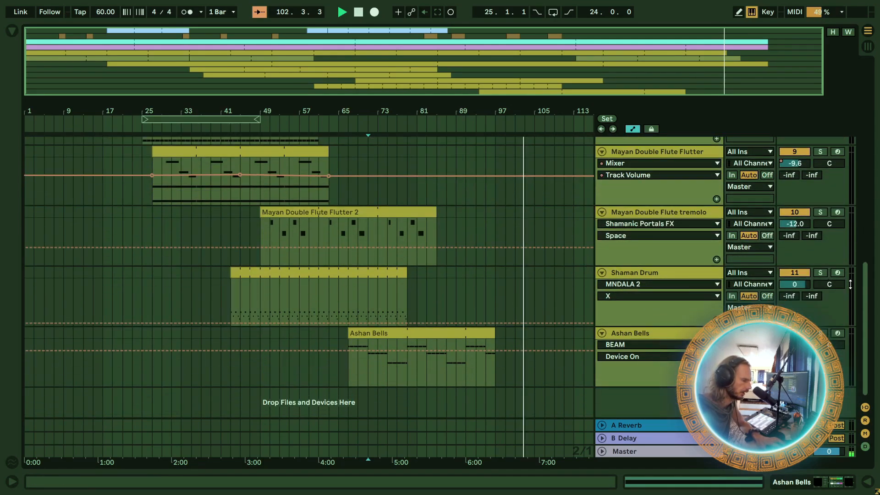
{"action": "left_click_drag", "start_coordinate": [864, 284], "coordinate": [864, 155]}
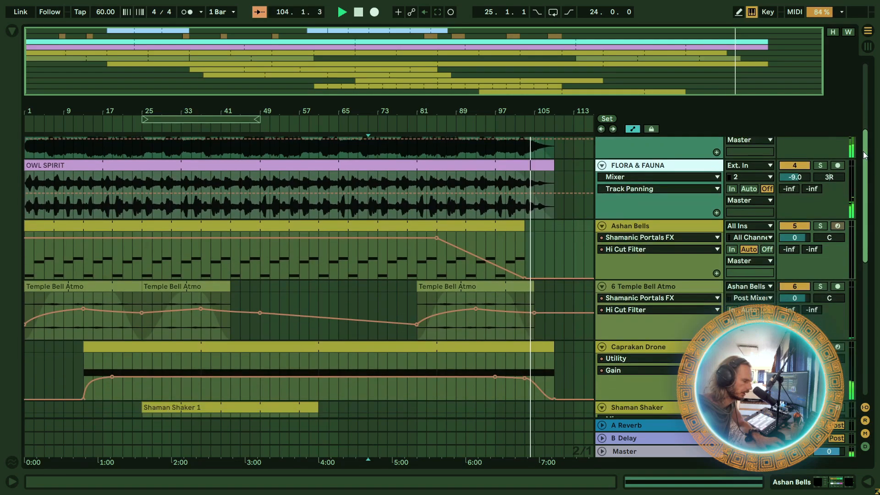
{"action": "double_click", "coordinate": [669, 346]}
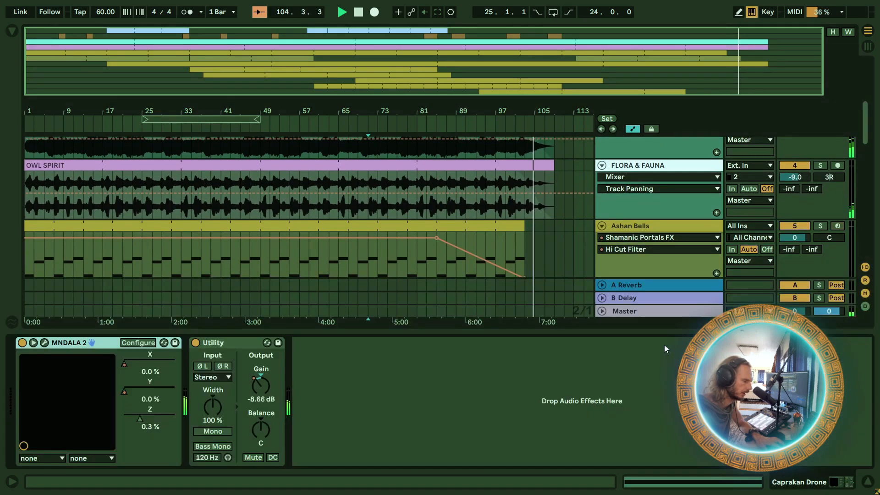
{"action": "left_click", "coordinate": [868, 483]}
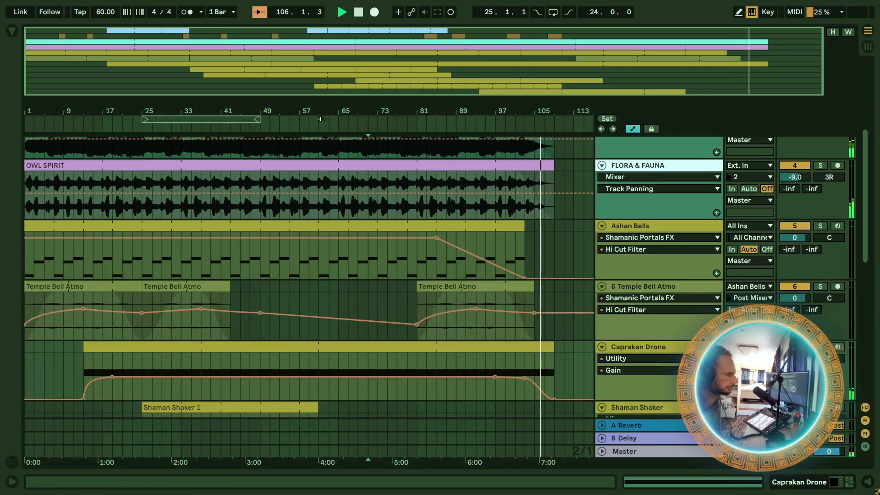
{"action": "scroll", "coordinate": [118, 302], "scroll_direction": "up", "scroll_amount": 3}
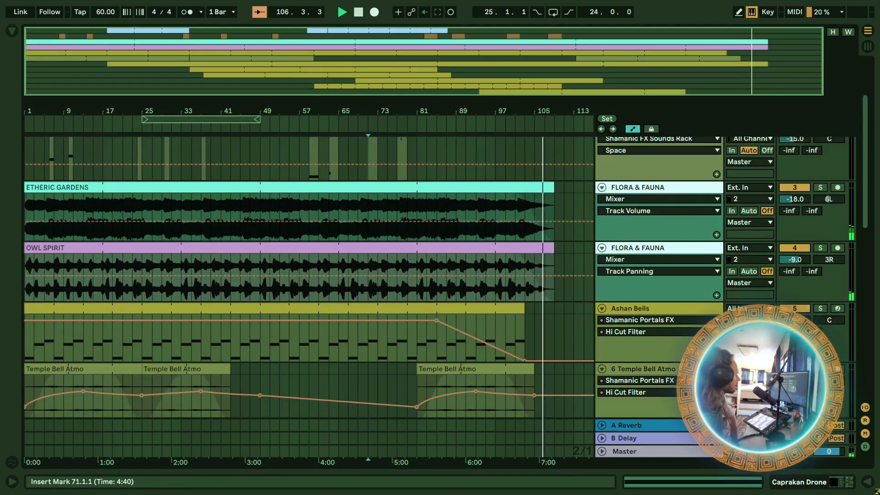